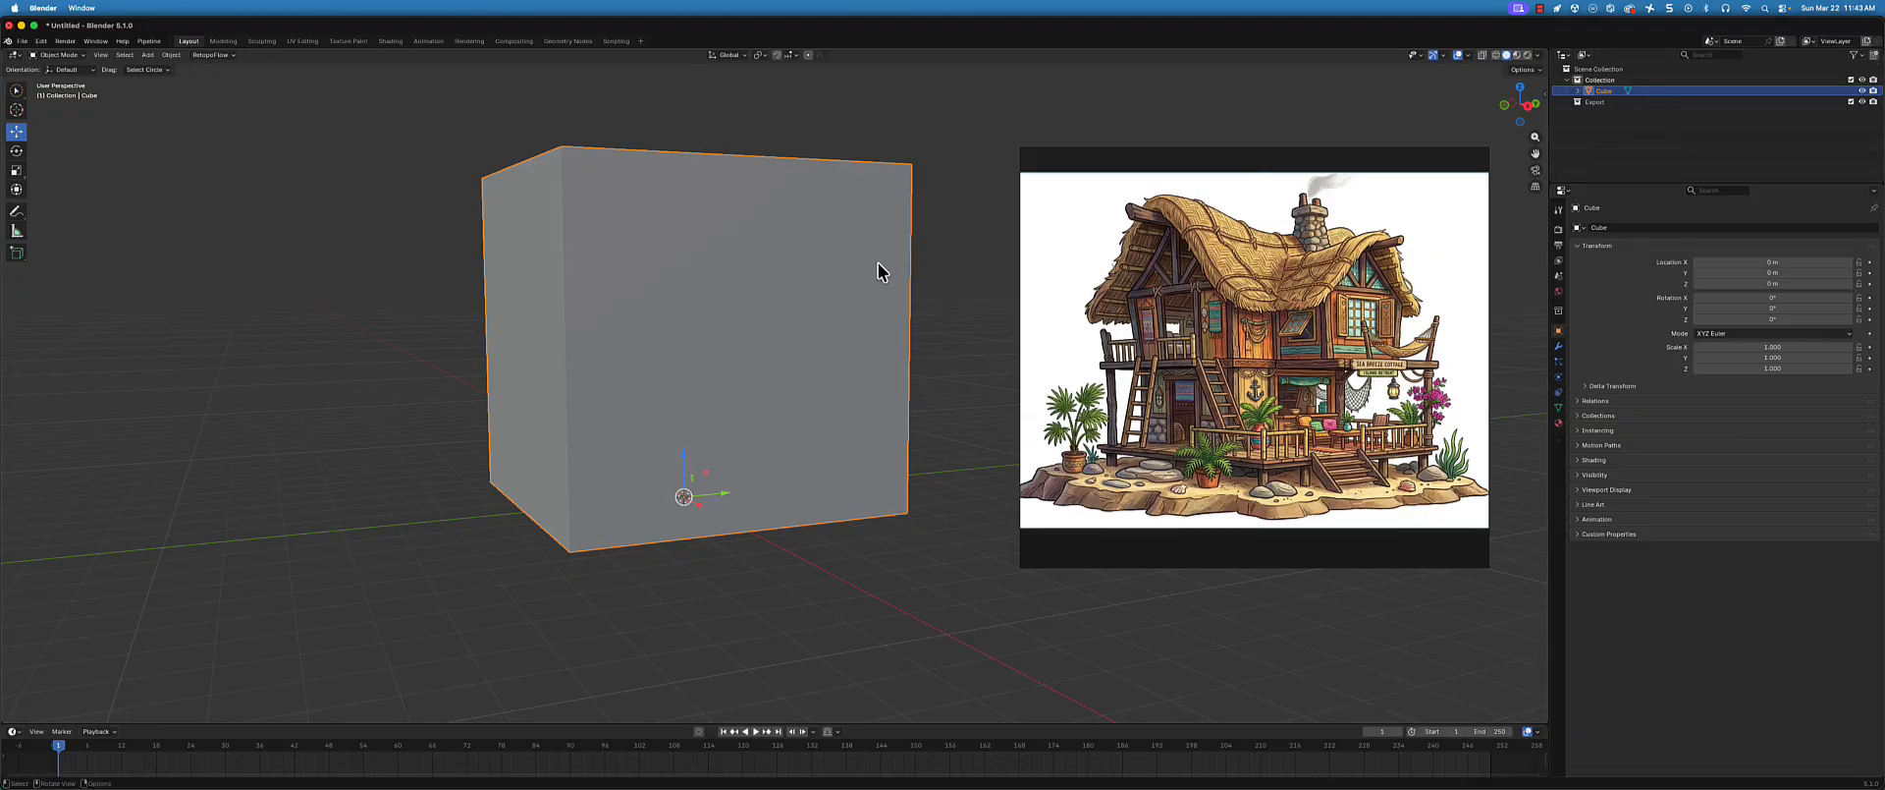
- Show the material properties of the cube
mouse_move(874, 261)
middle_down()
mouse_move(846, 298)
mouse_move(850, 279)
middle_up()
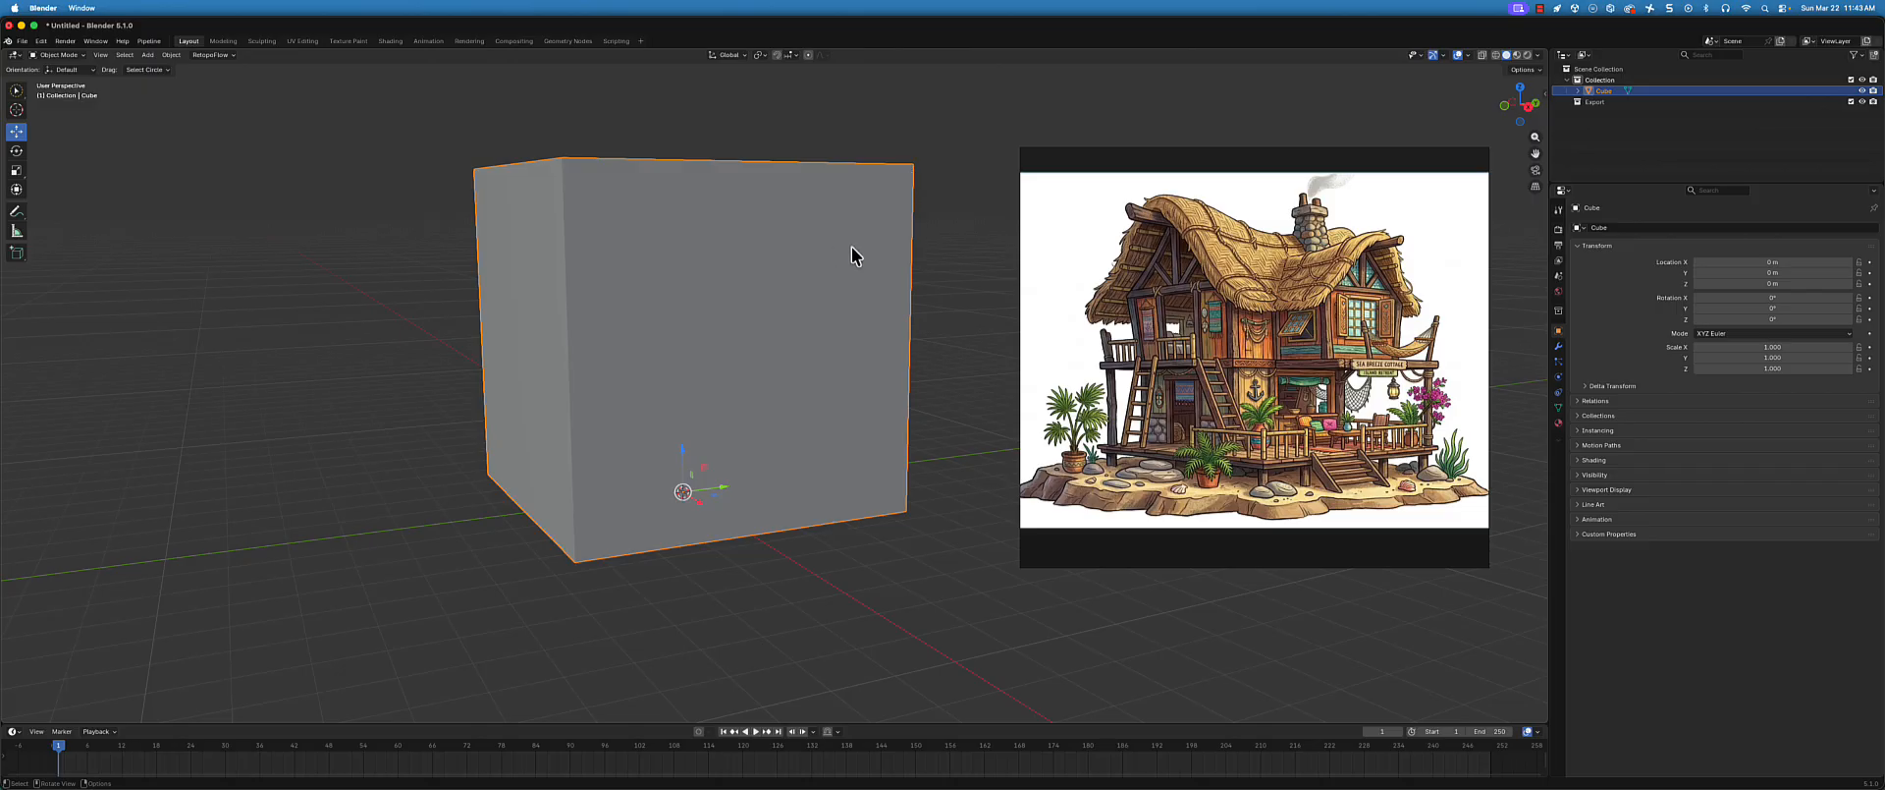
click(1559, 422)
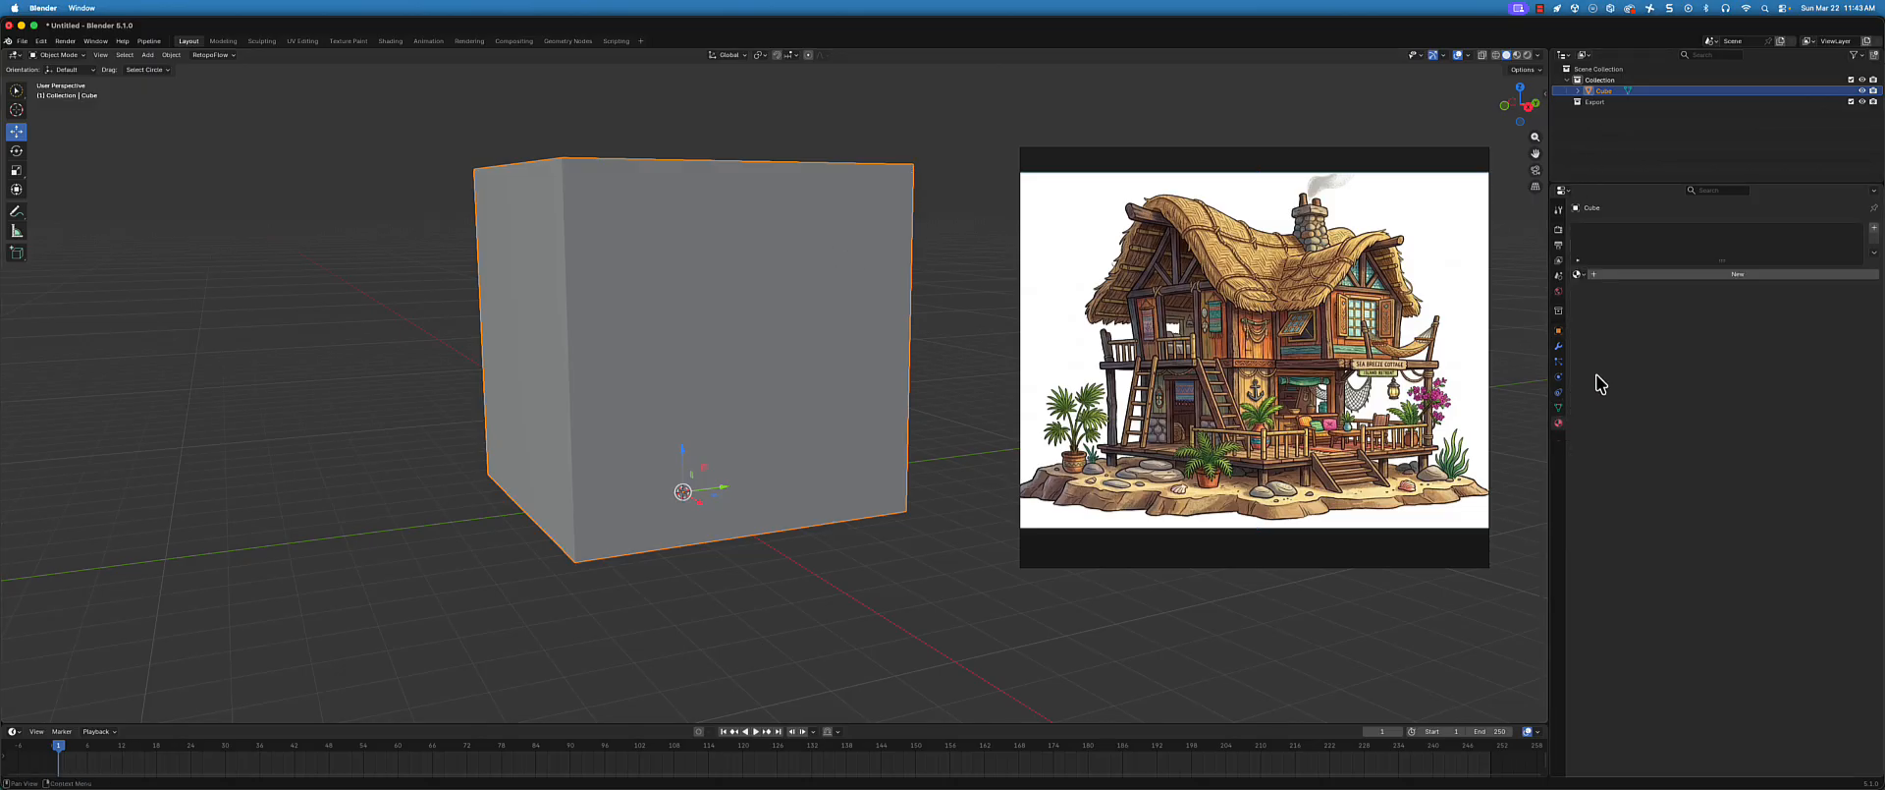
click(1038, 183)
click(995, 135)
click(862, 214)
middle_drag(899, 342, 911, 353)
key(z)
click(847, 335)
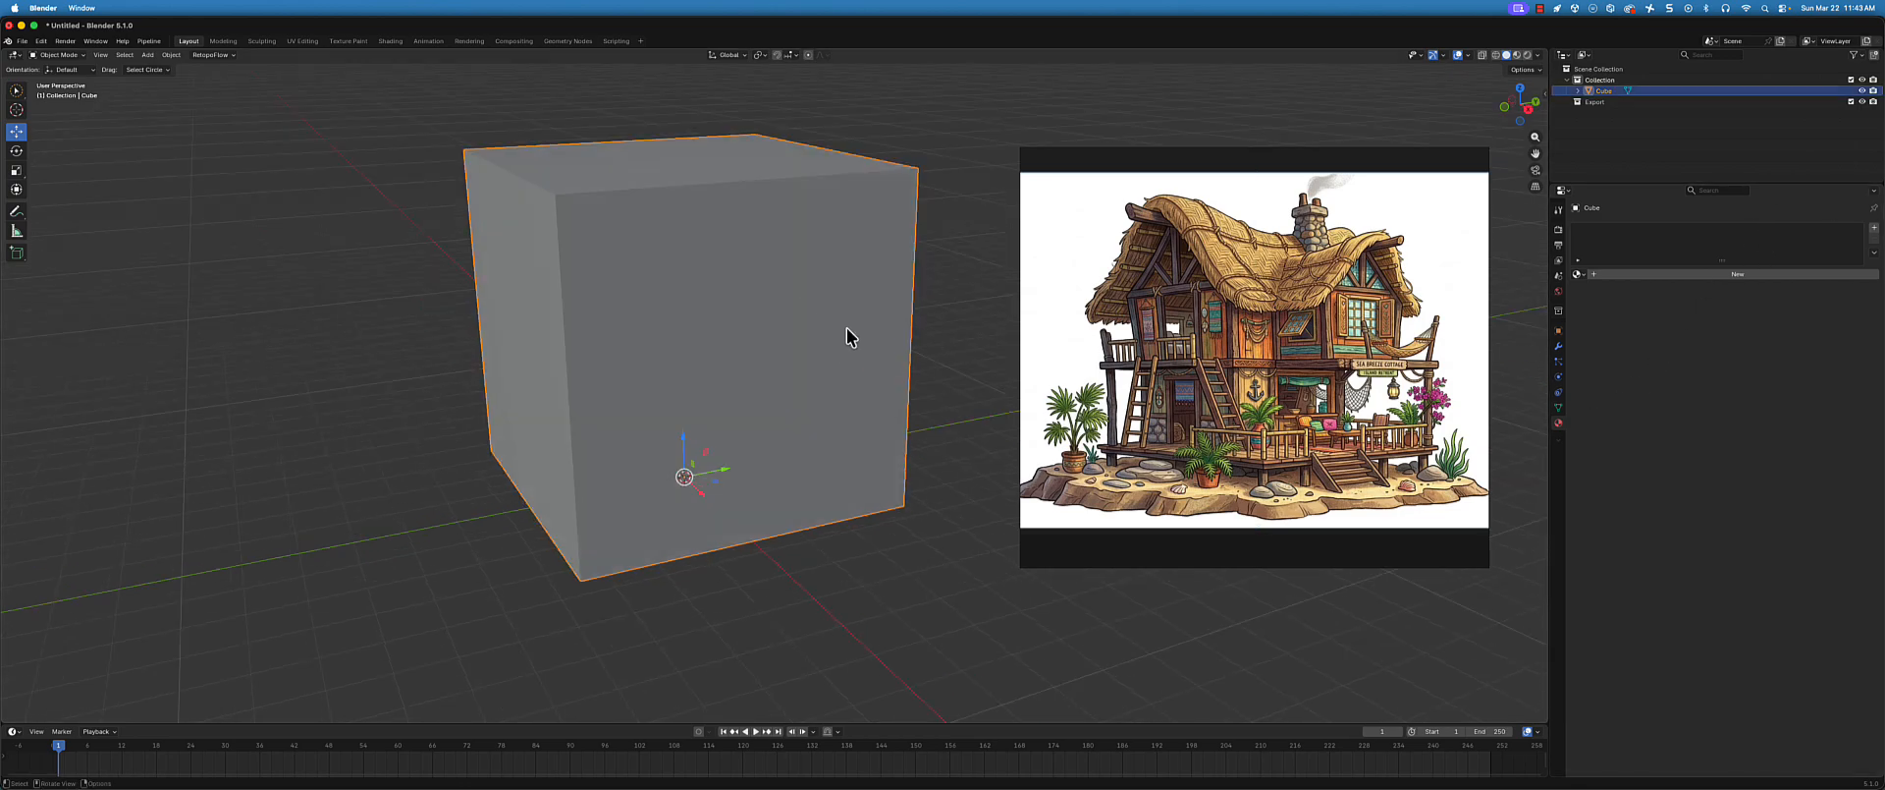
click(969, 251)
click(843, 263)
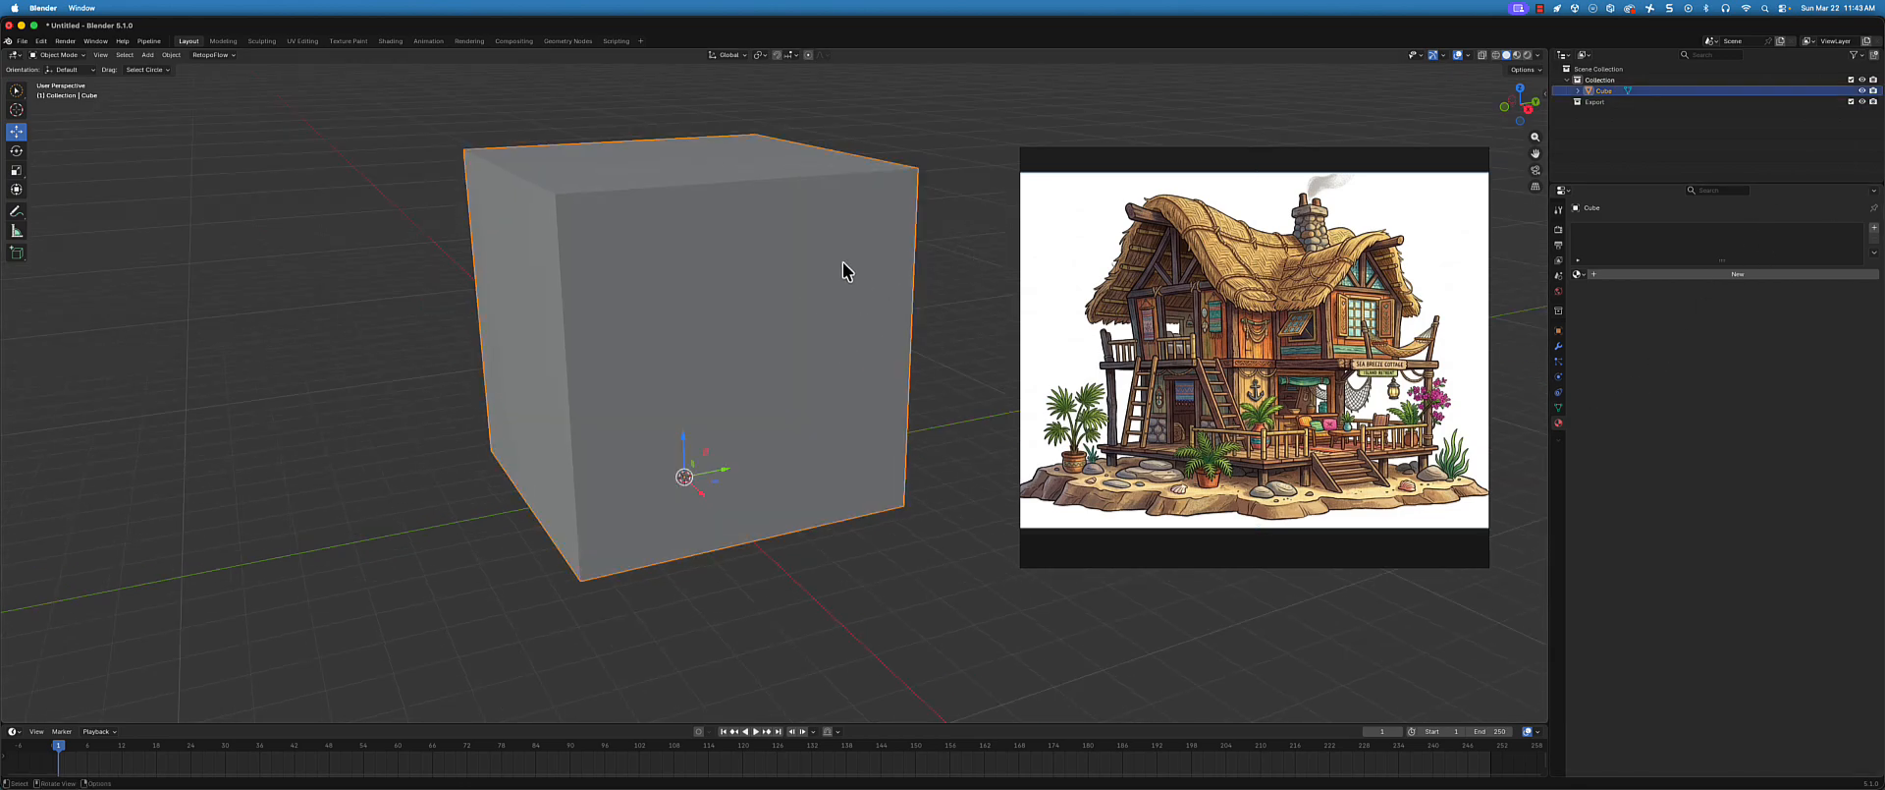
- Create a new material for the cube and lower its alpha to about 0.25
click(1601, 82)
click(1604, 91)
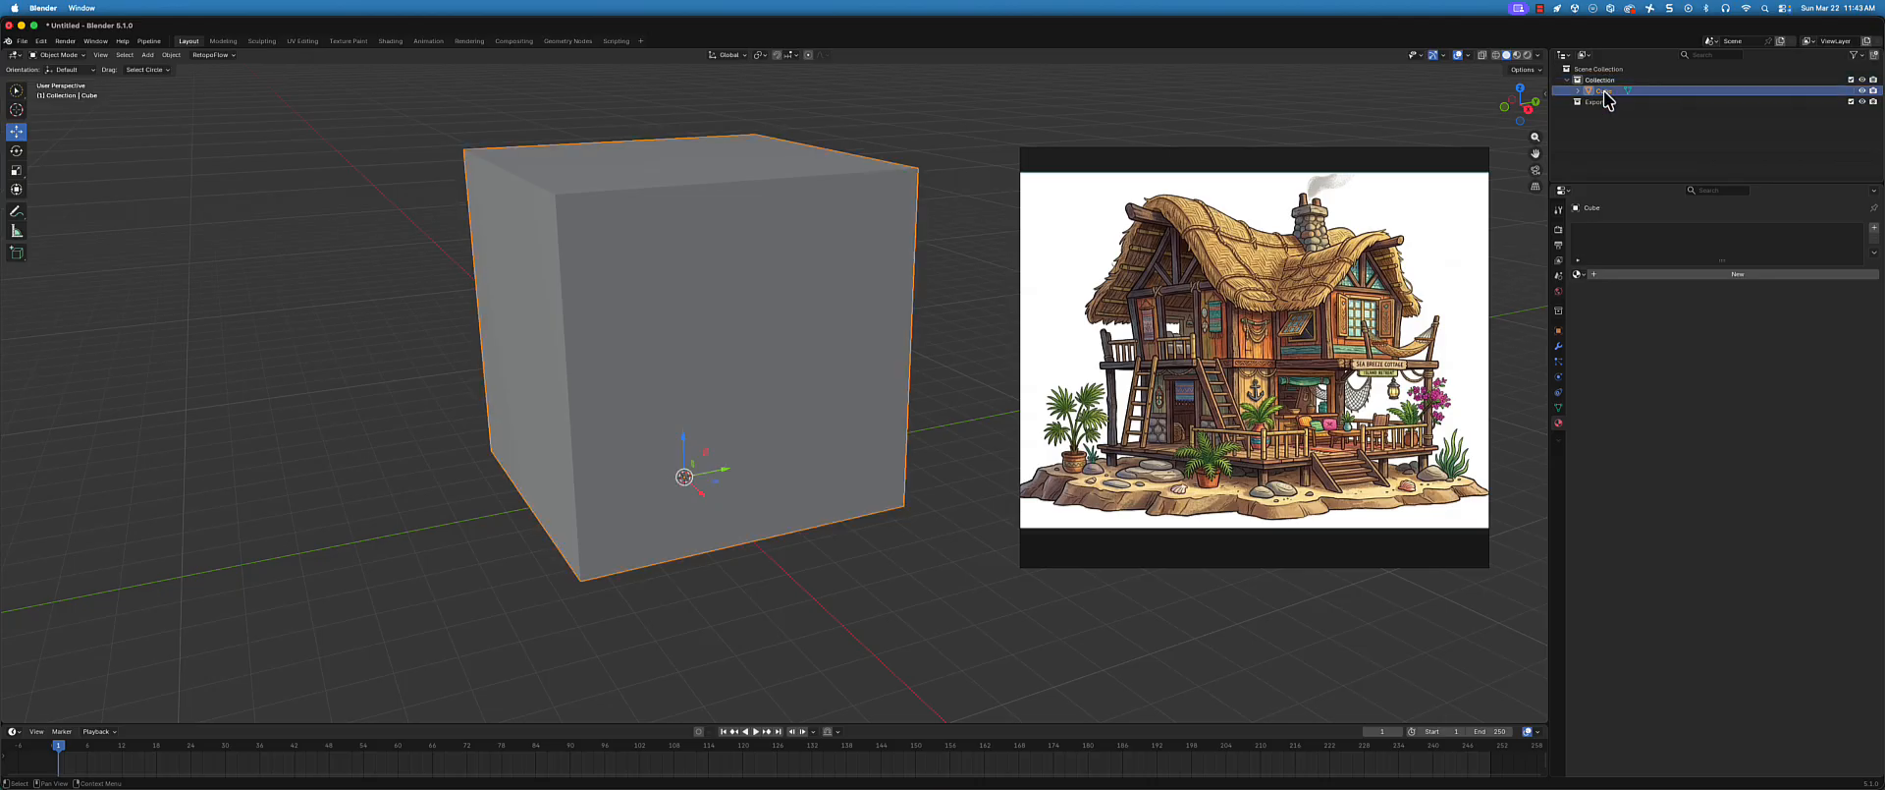
right_click(1562, 444)
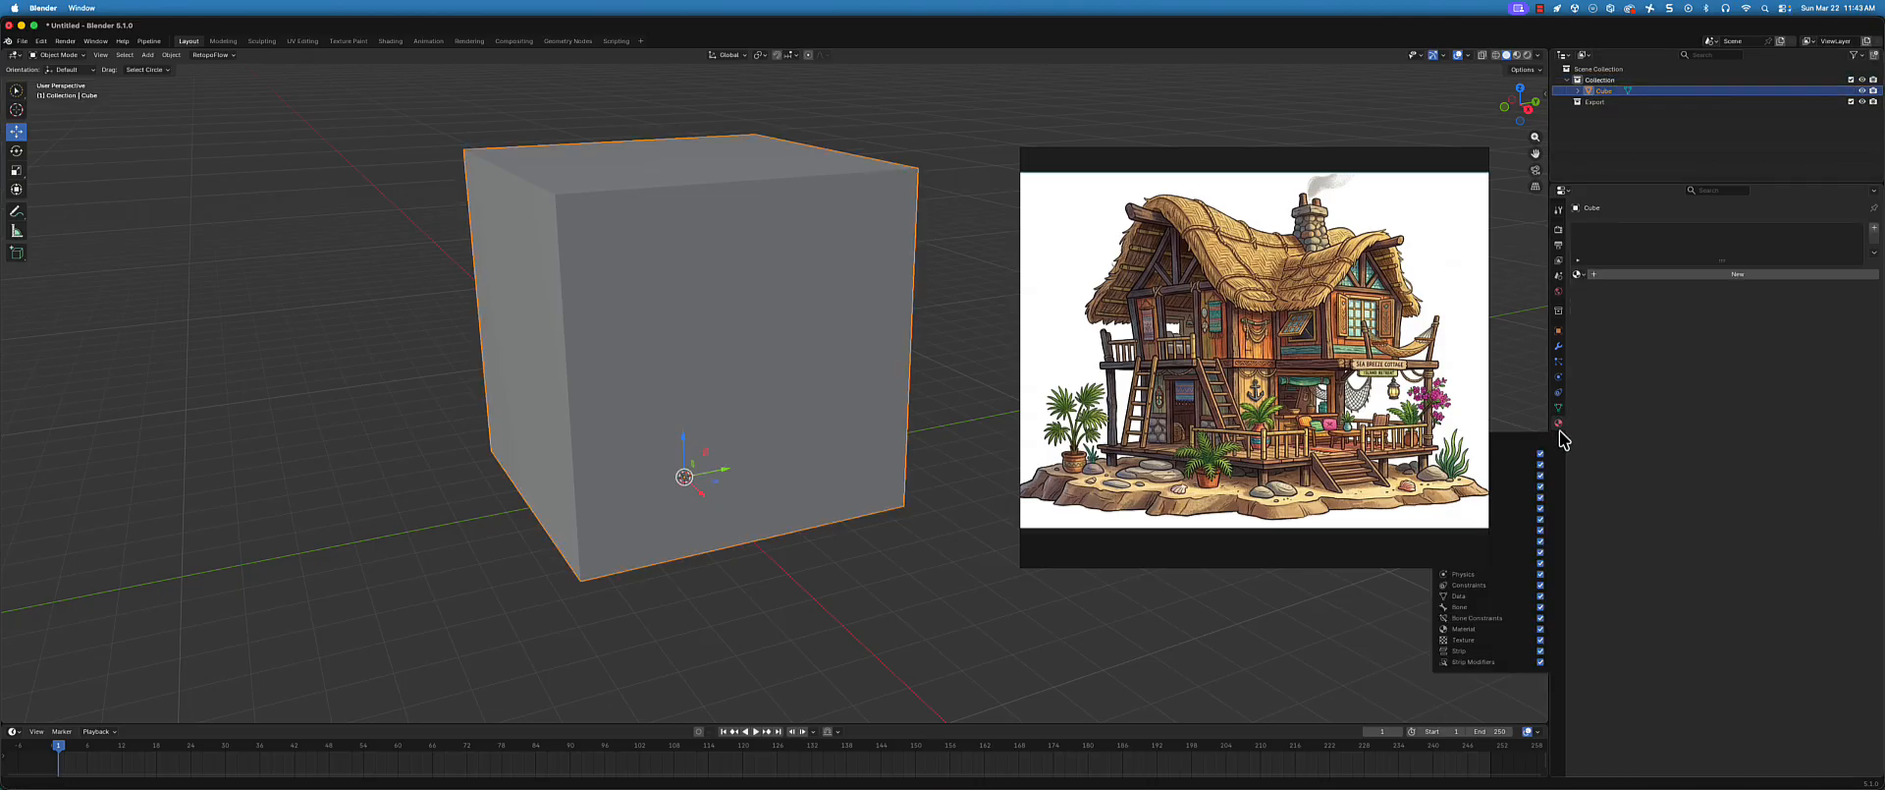
click(1720, 274)
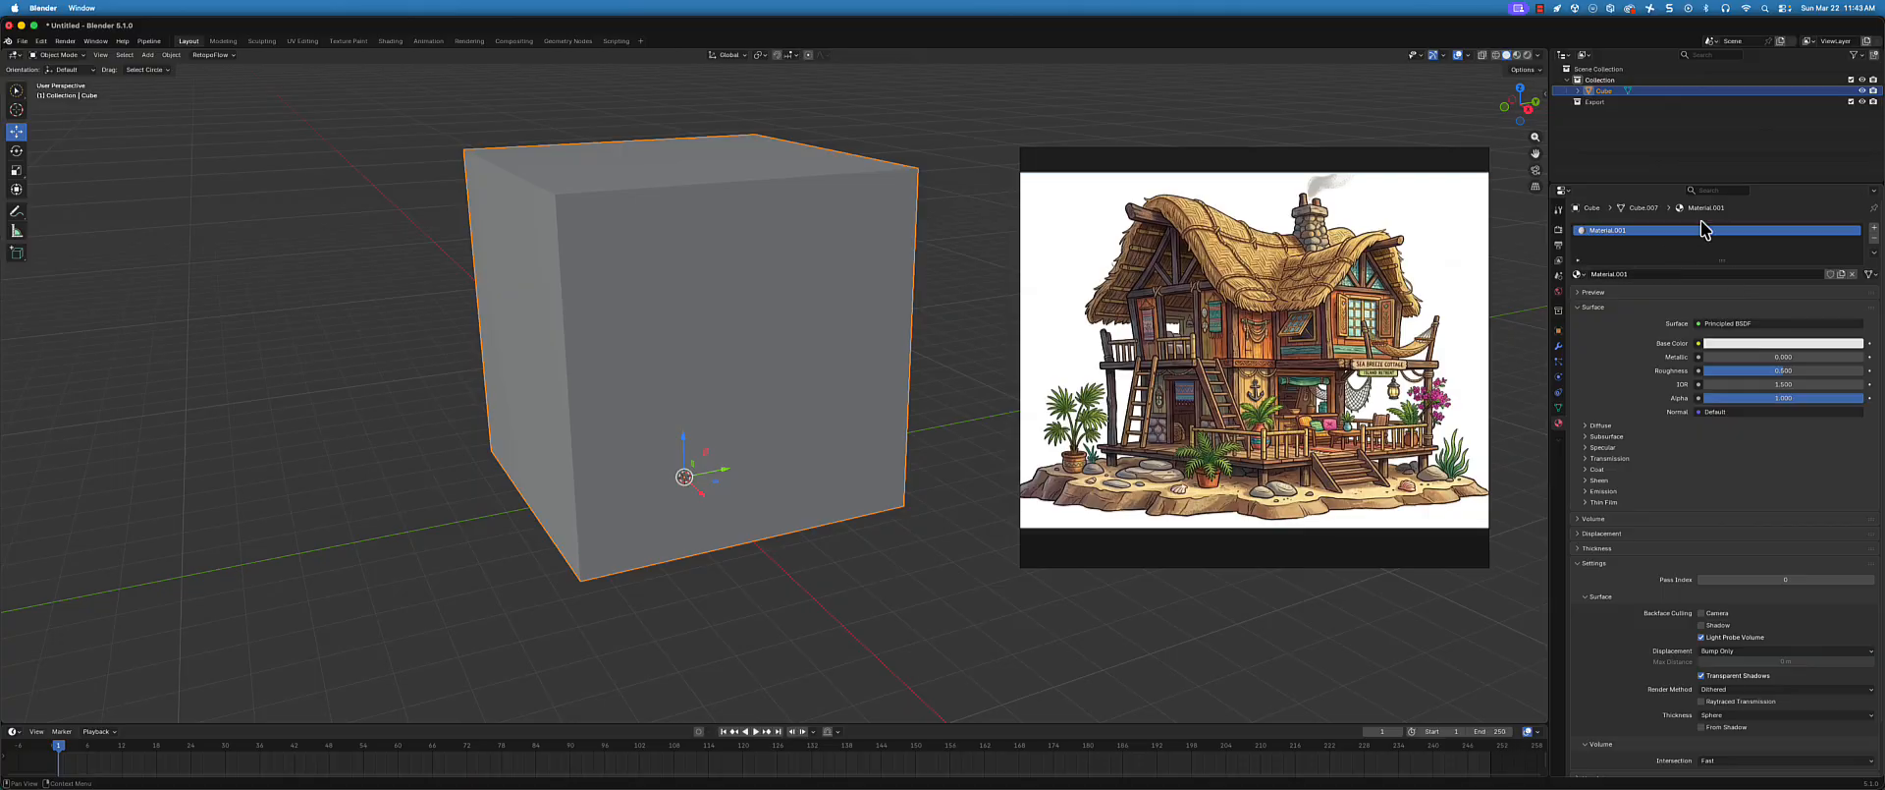
drag(1853, 399, 1744, 398)
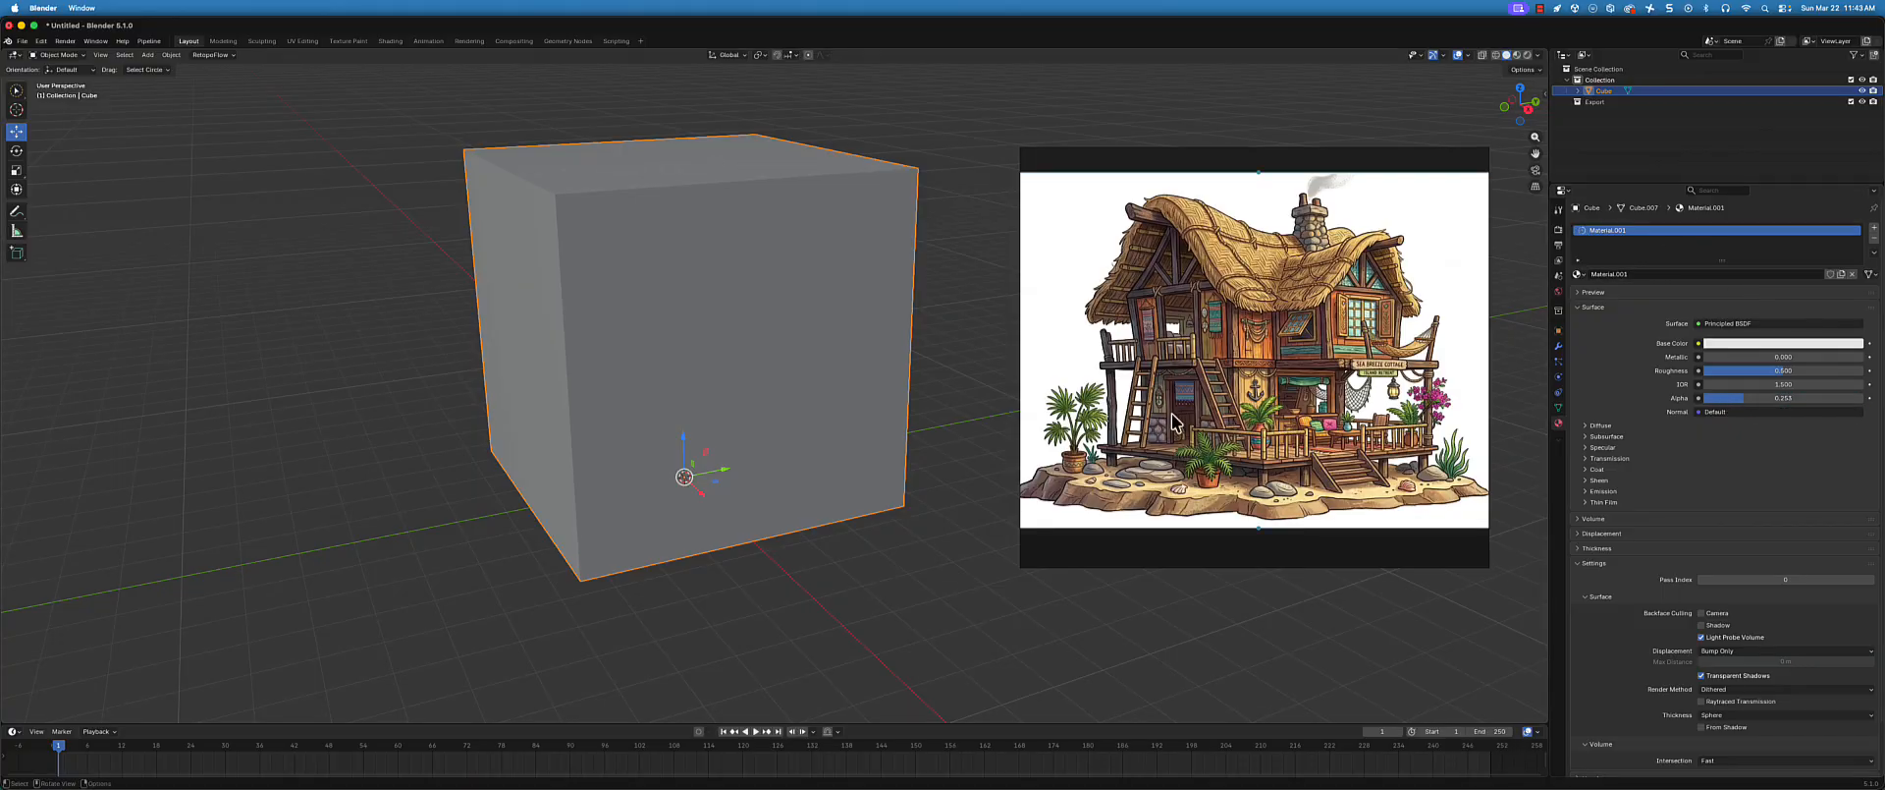
- Switch the viewport shading to Material Preview and lower the cube material's alpha to about 0.16
middle_drag(906, 411, 918, 416)
key(z)
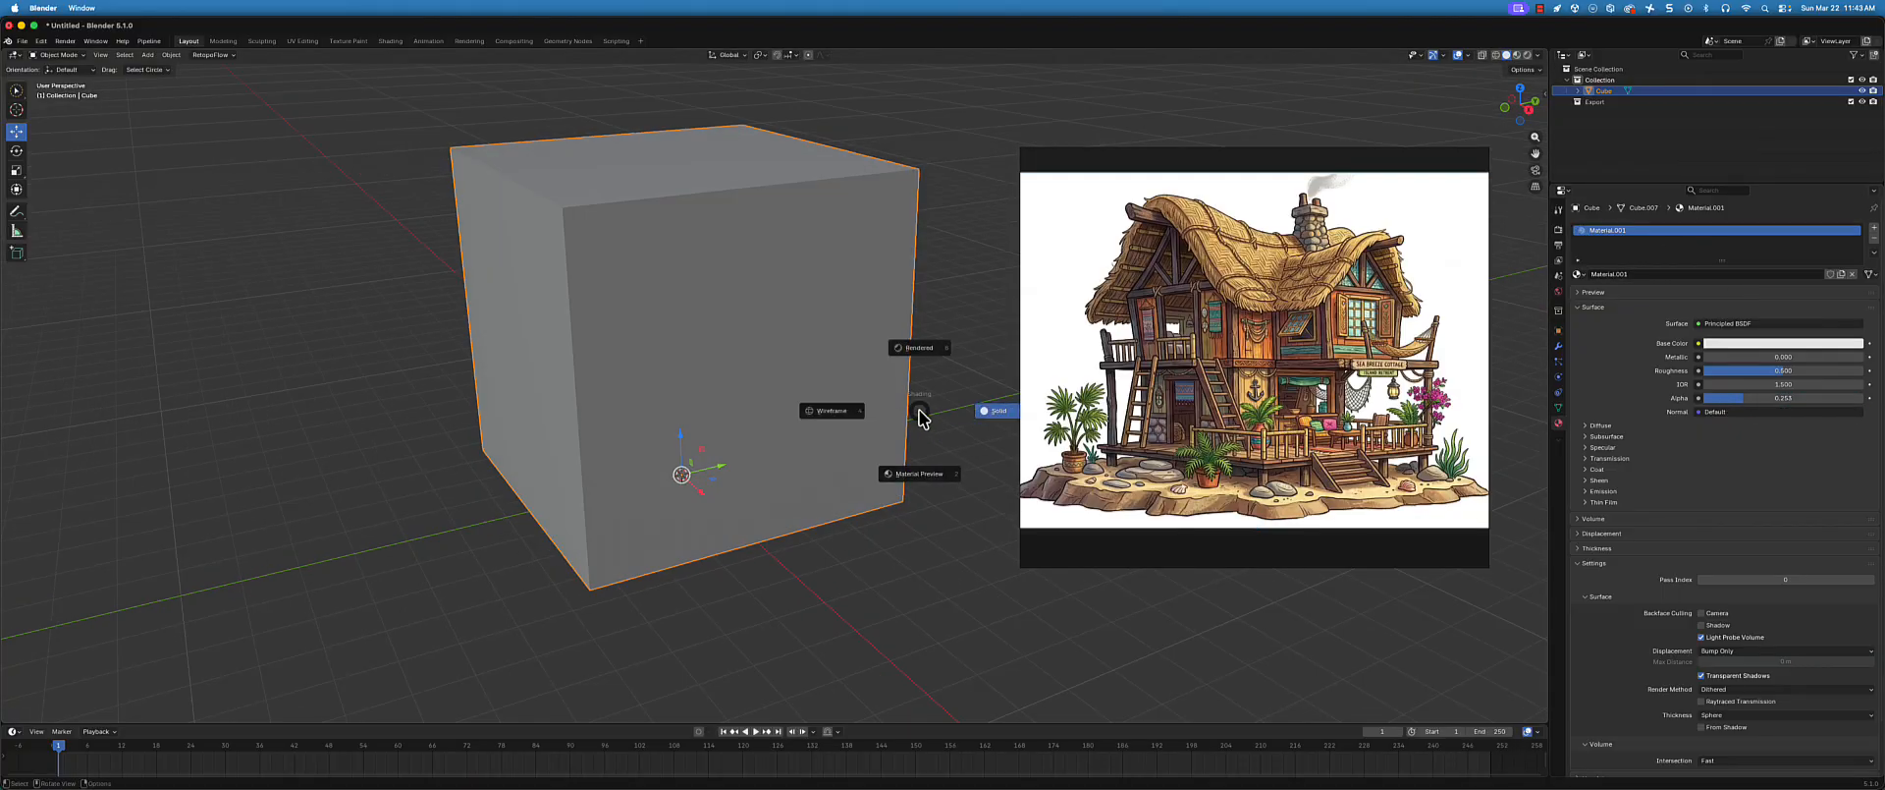
click(920, 463)
mouse_move(829, 474)
middle_down()
mouse_move(834, 432)
mouse_move(923, 471)
middle_up()
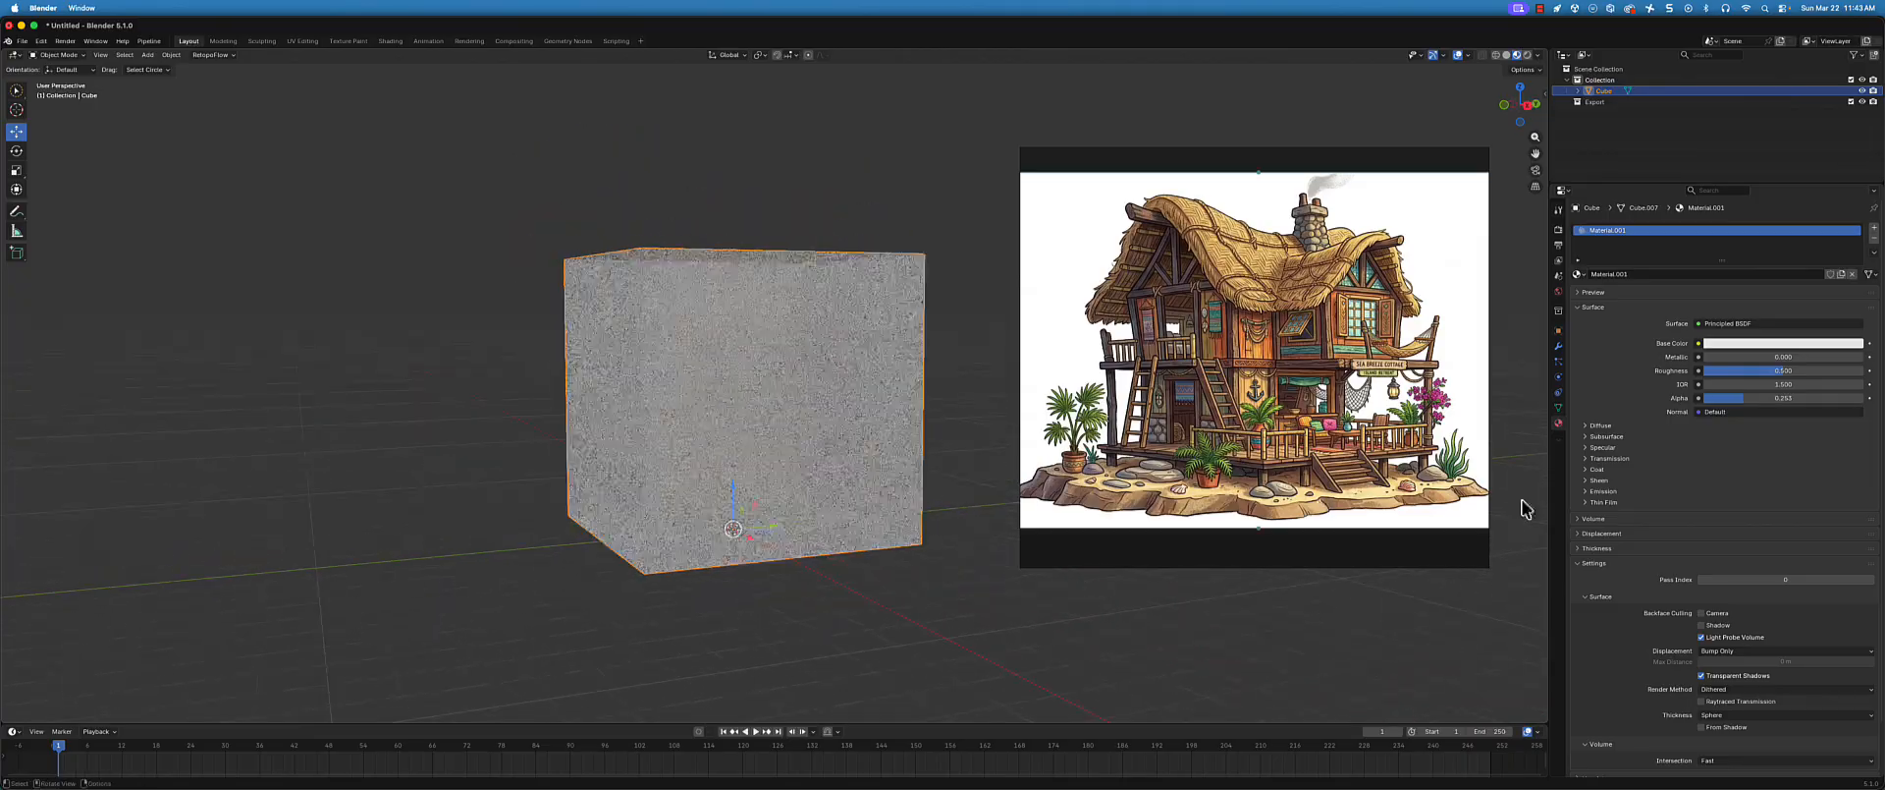
drag(1787, 403, 1763, 403)
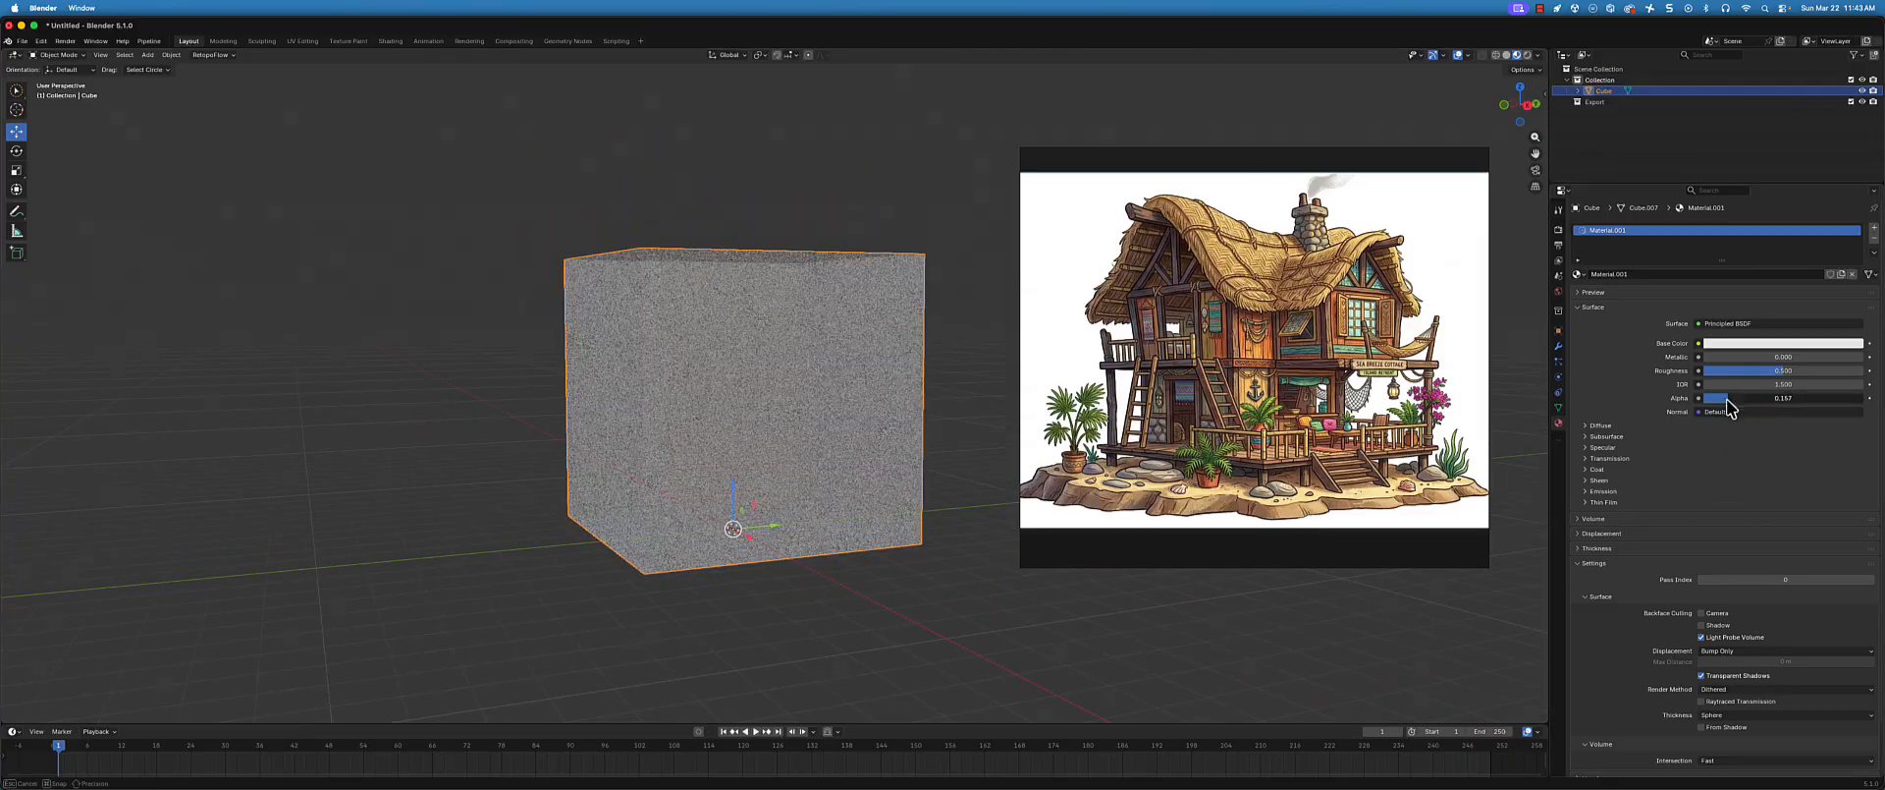
middle_drag(746, 423, 783, 429)
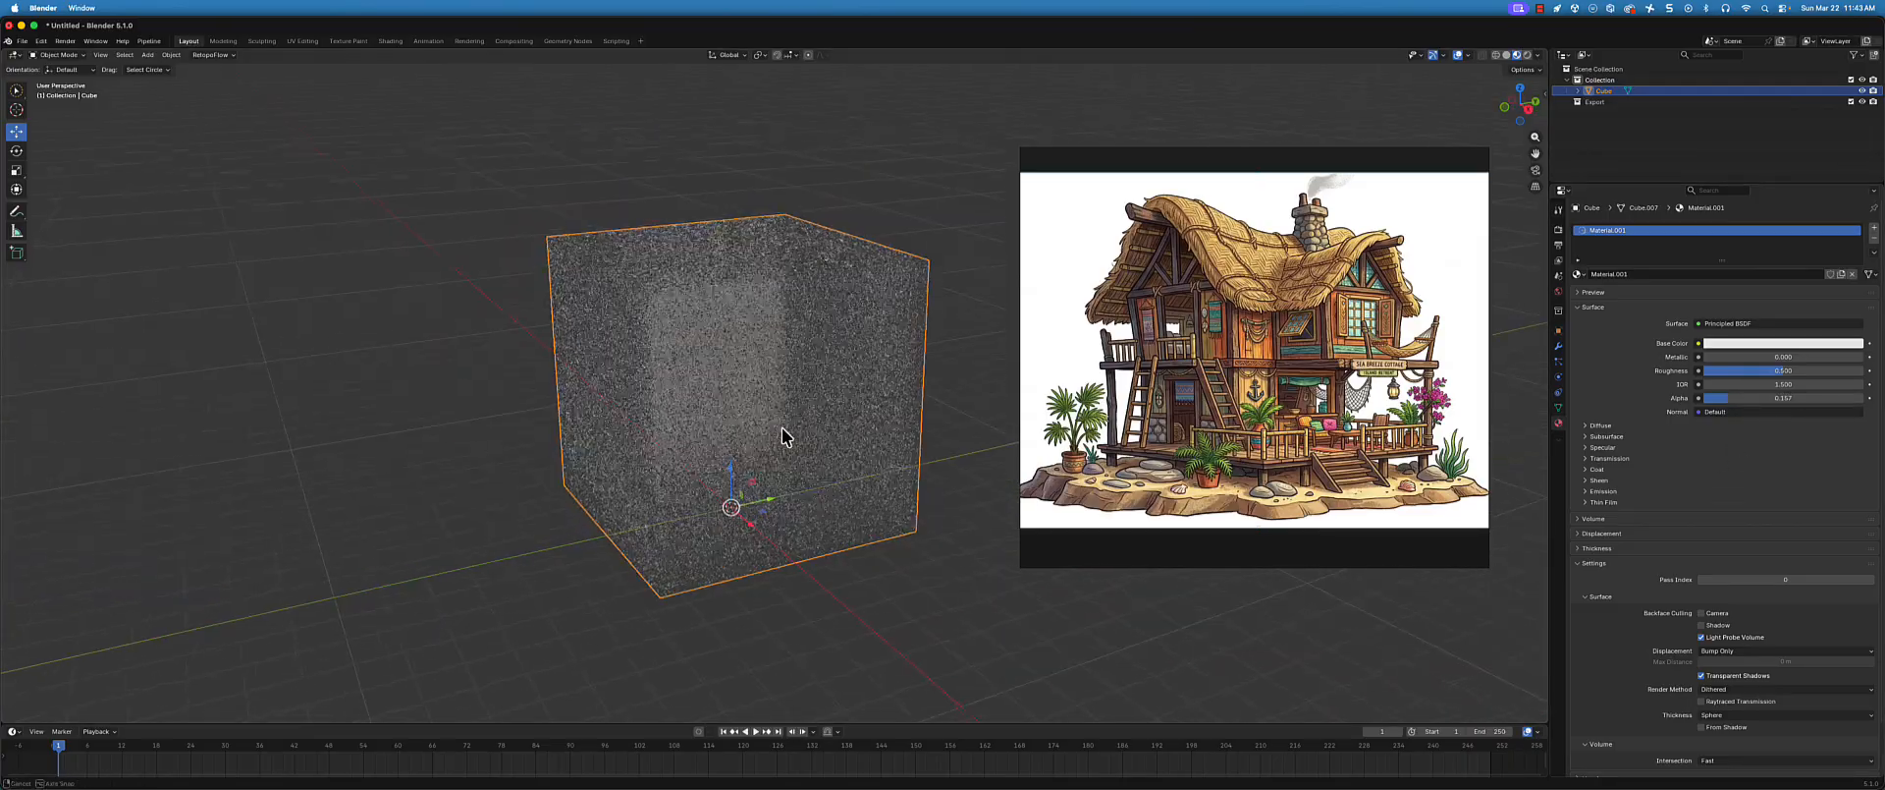
- Move the reference image off the viewport overlay options, enable the Wireframe overlay, and deselect the cube
click(1469, 56)
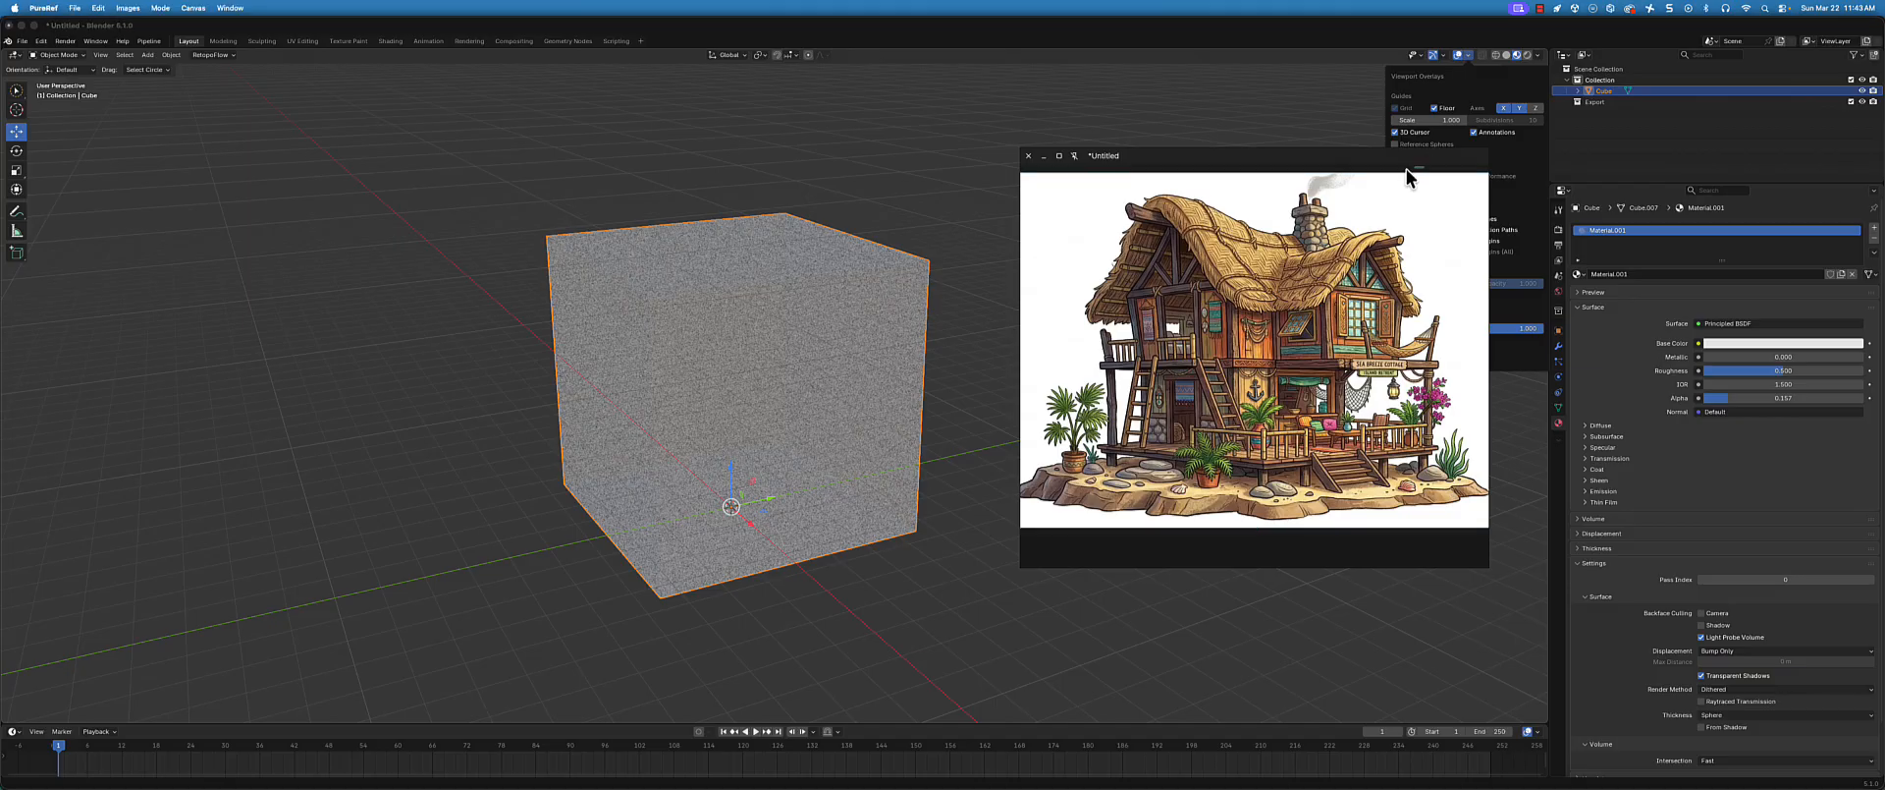
drag(1345, 163, 1147, 375)
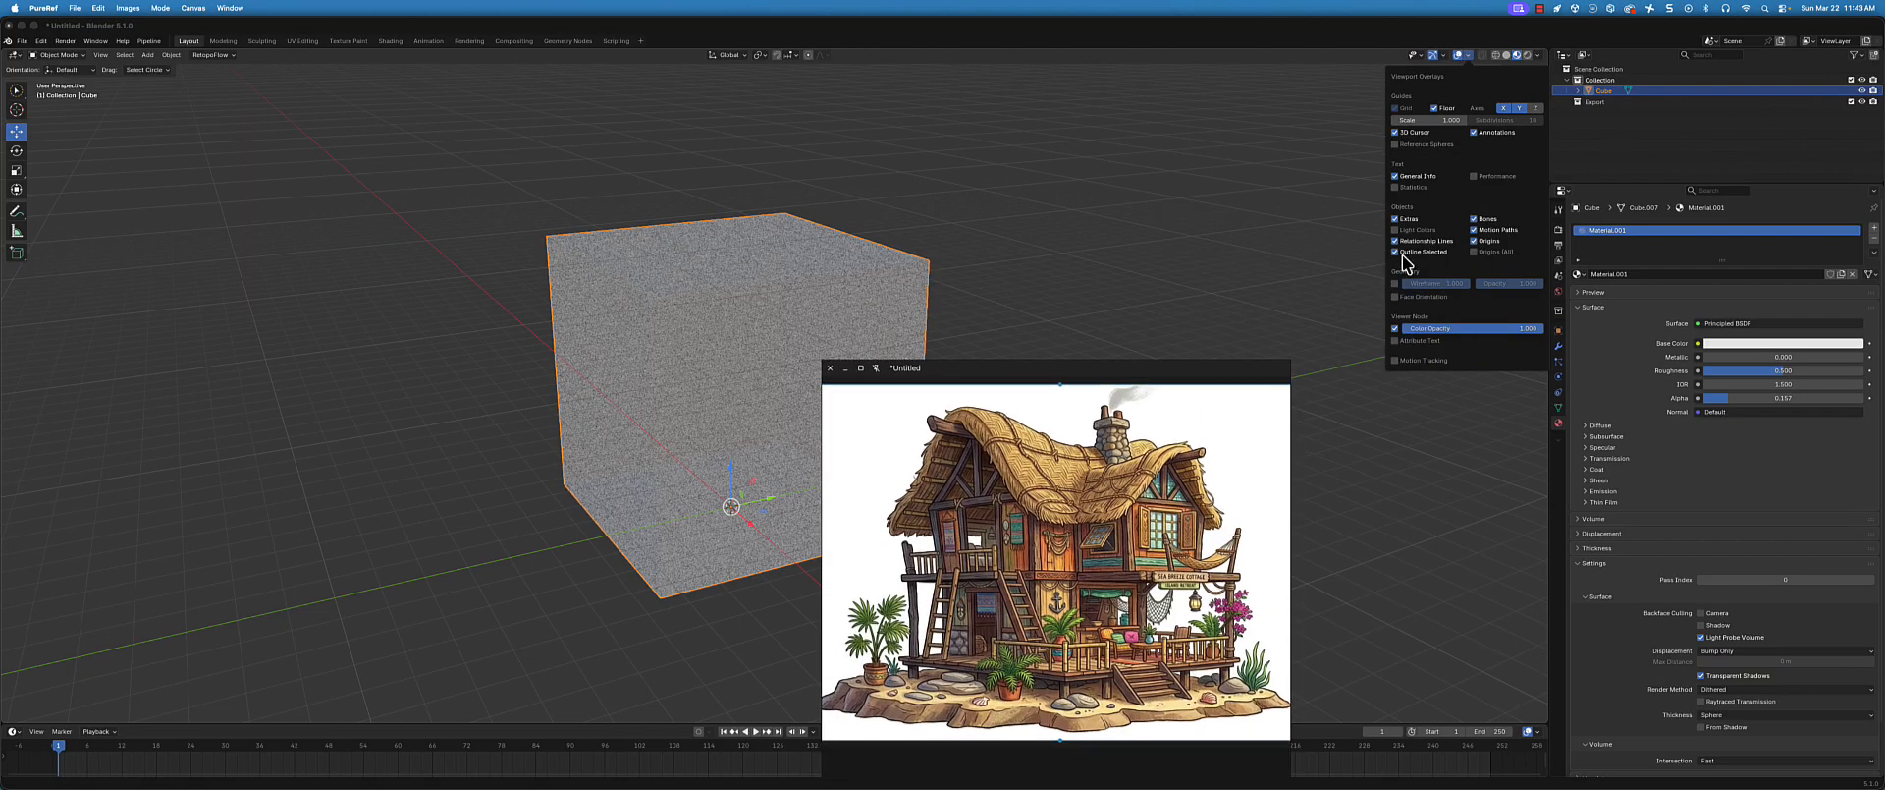
click(1396, 287)
click(1395, 284)
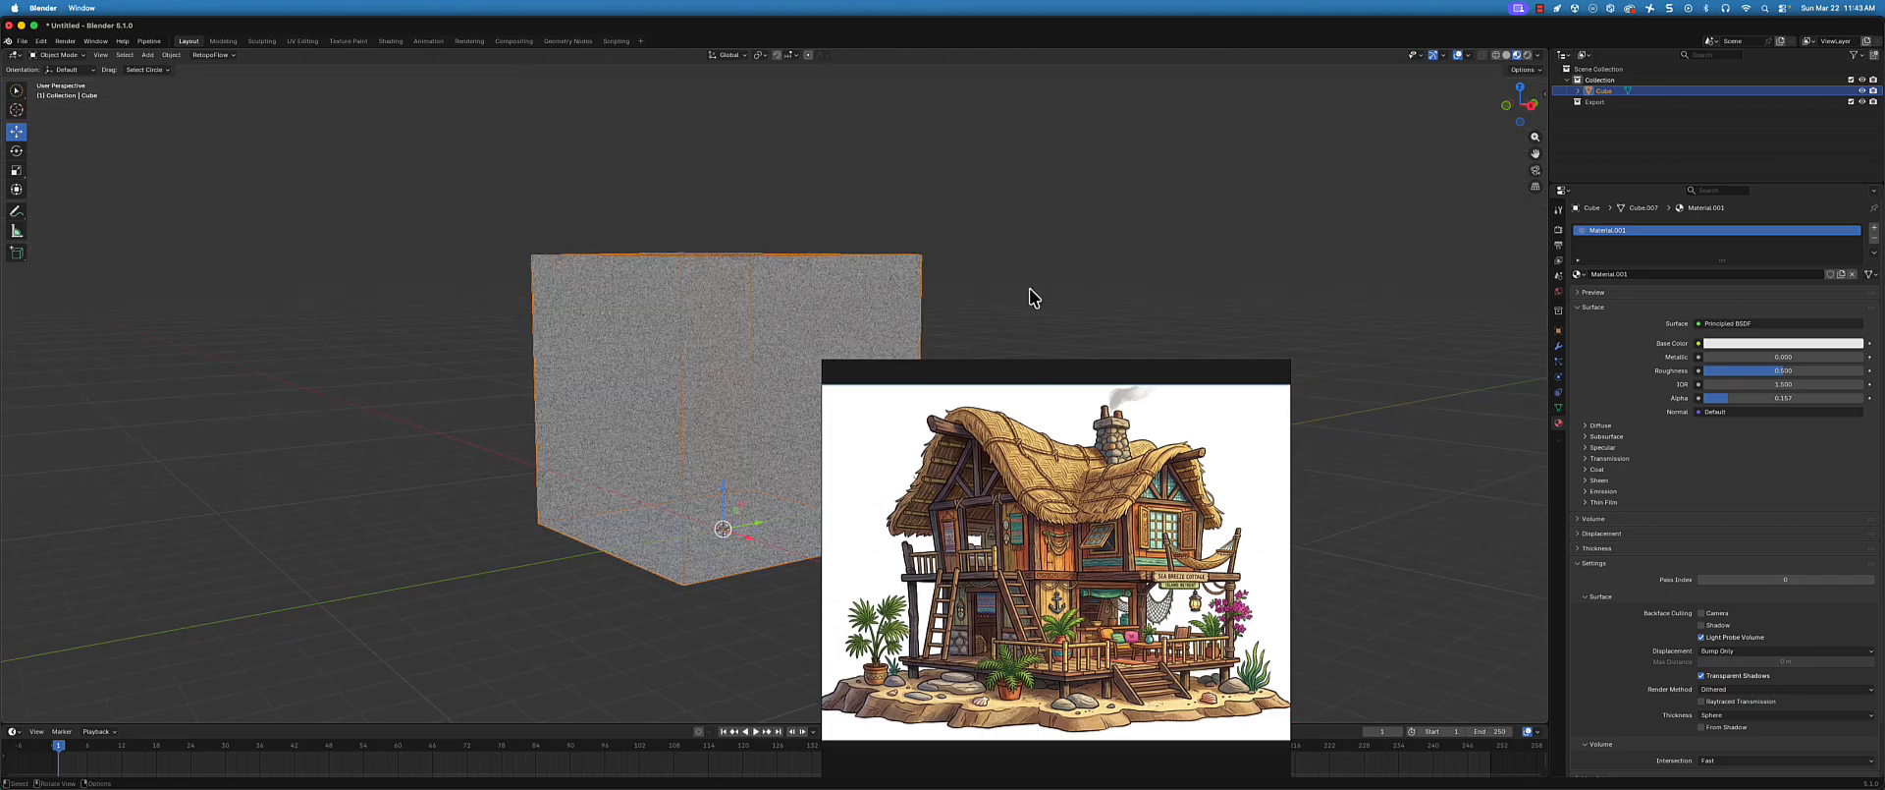
middle_drag(1032, 291, 1513, 271)
click(945, 217)
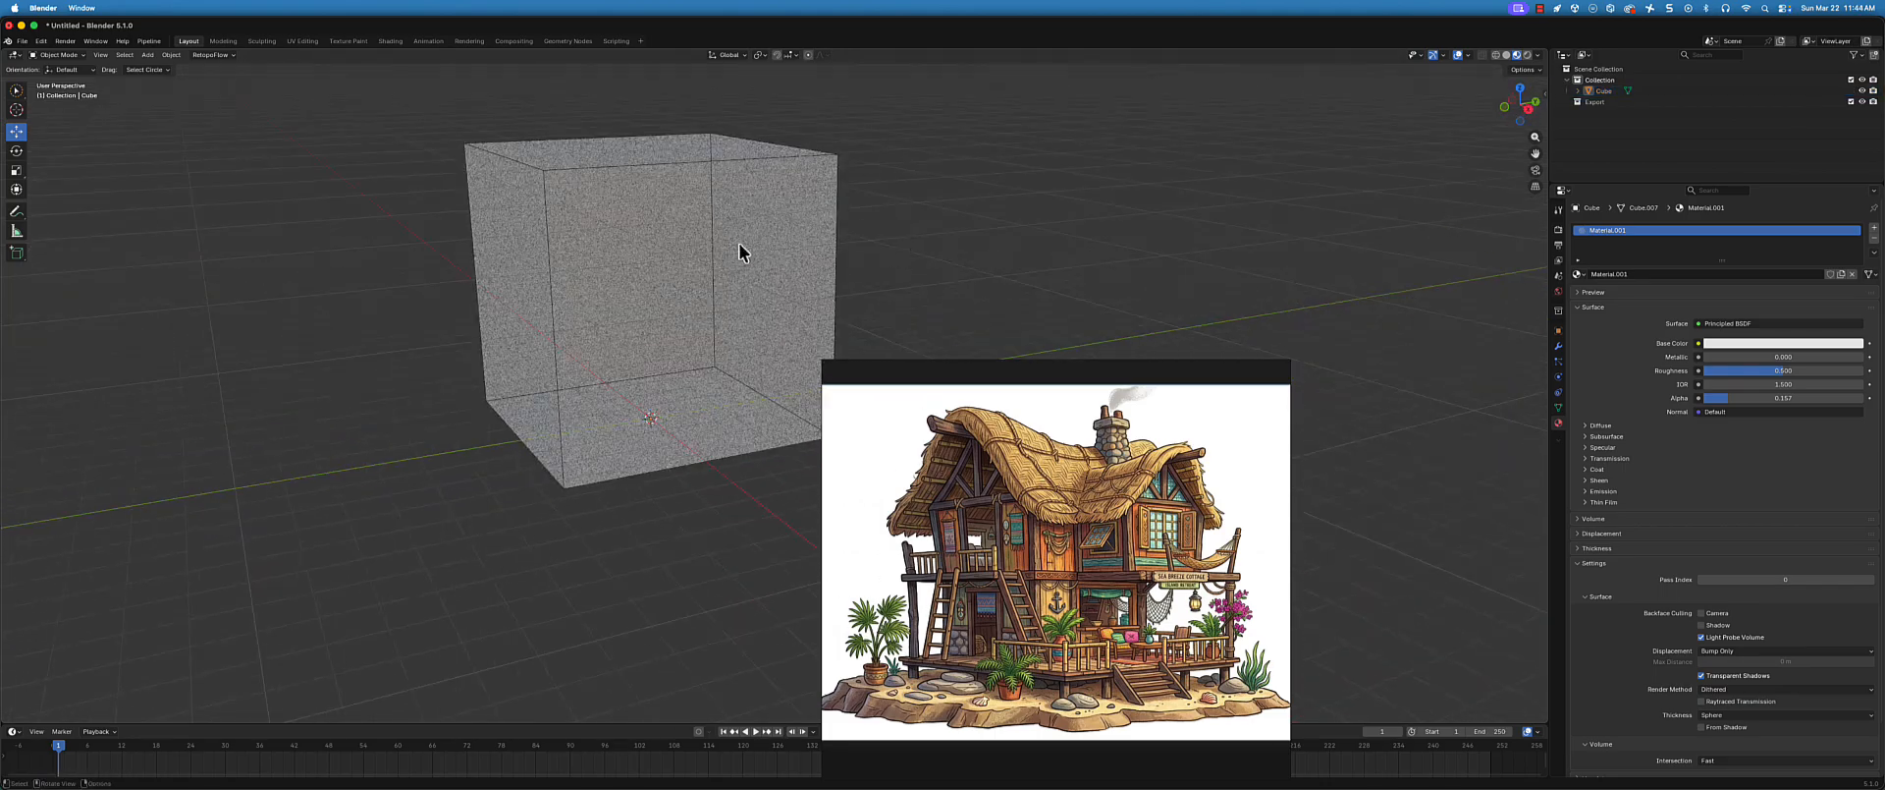
- Set the scene's render engine to Workbench
click(1558, 230)
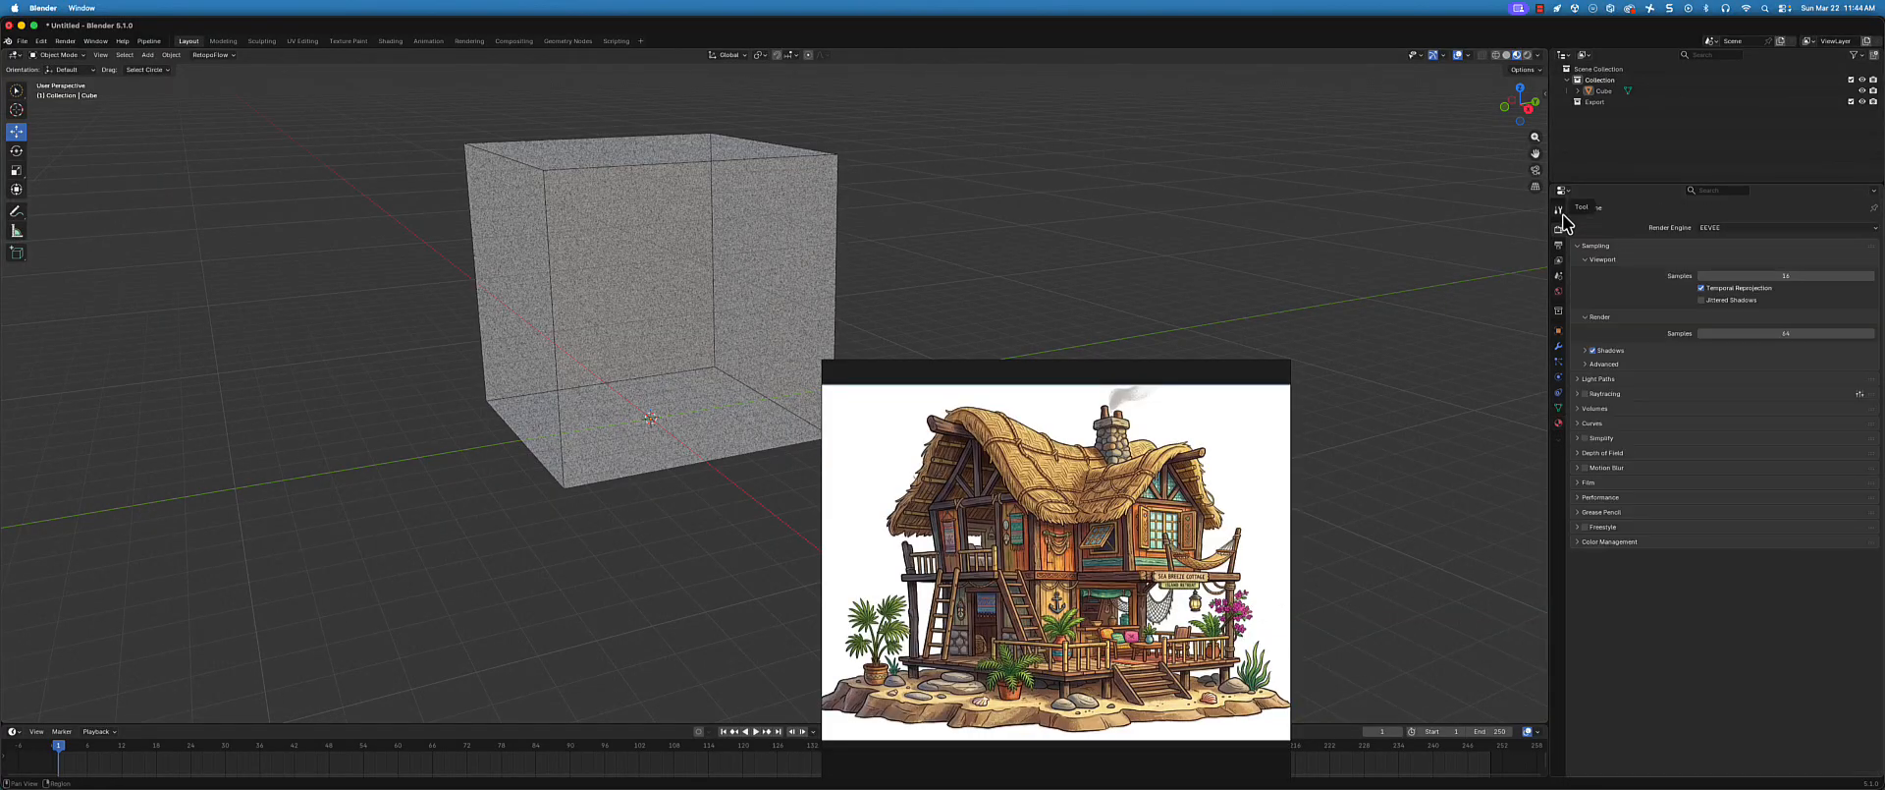
click(1559, 211)
click(1559, 230)
click(1737, 228)
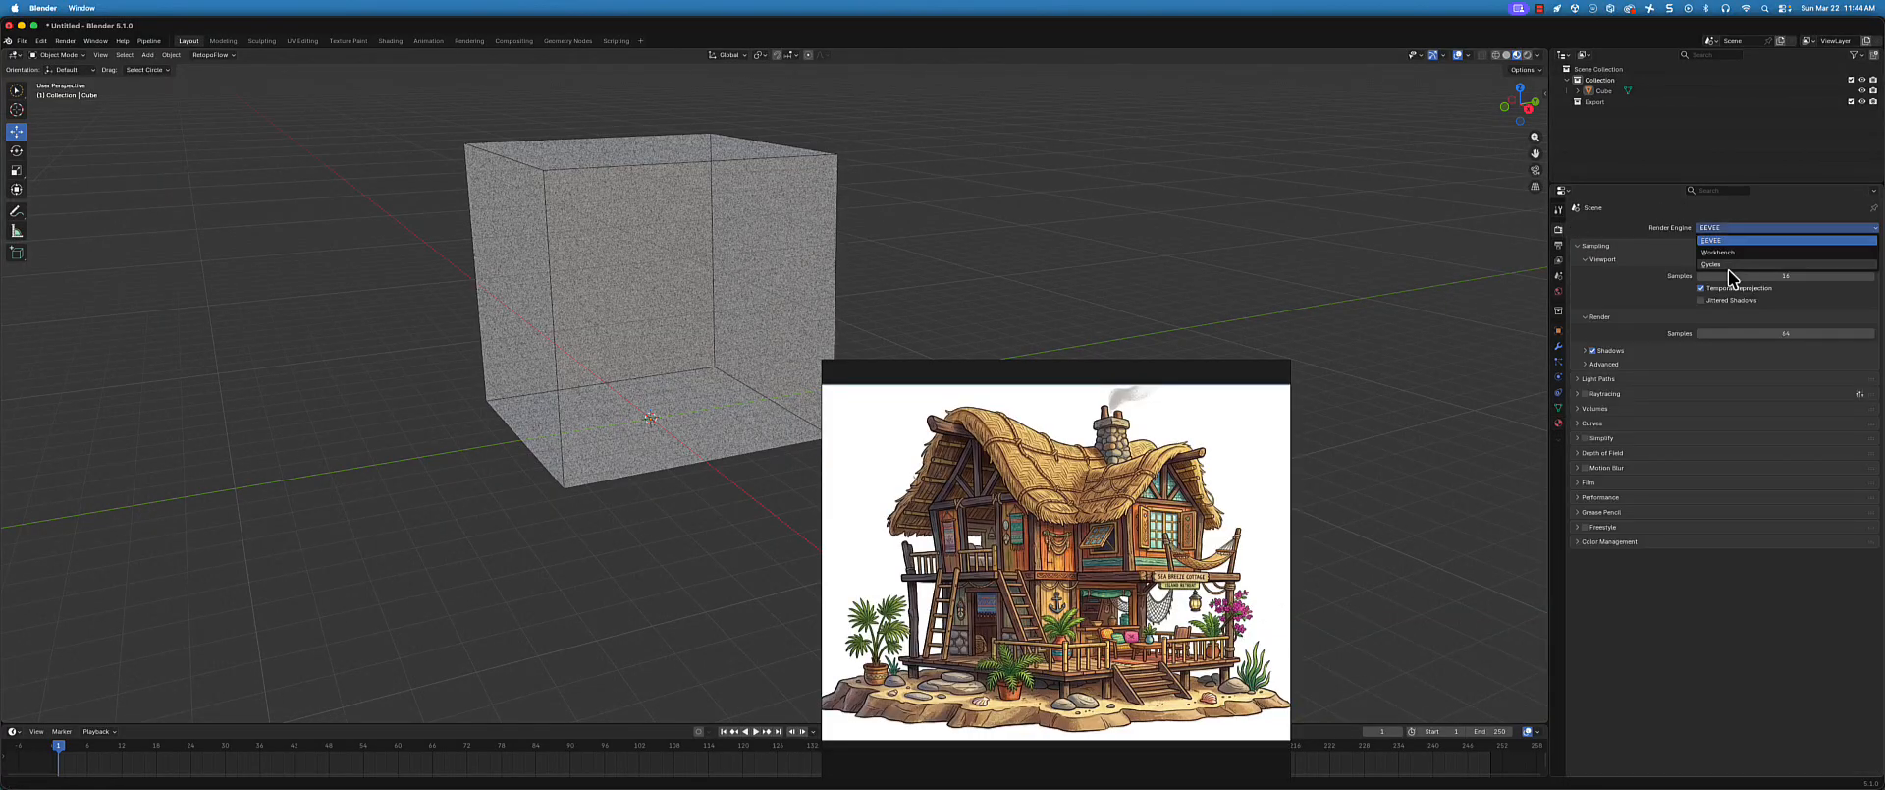
click(1740, 254)
middle_drag(967, 253, 1029, 228)
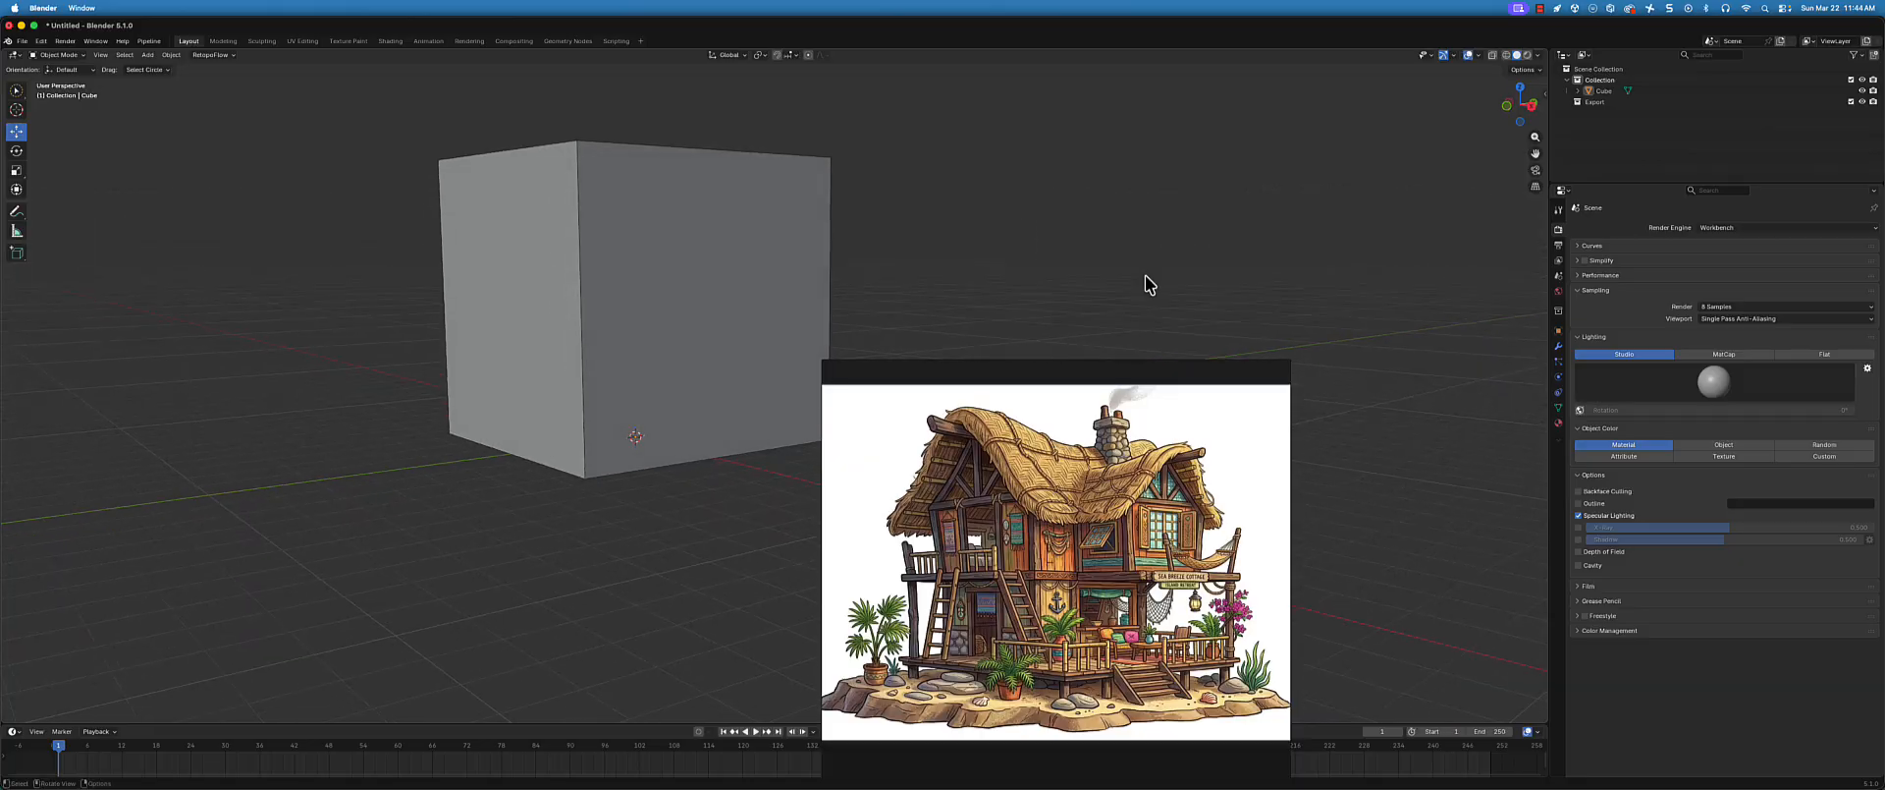
- Examine the Workbench material options, including Line Art and Viewport Display, and the tool and output properties for a transparency setting
click(1559, 423)
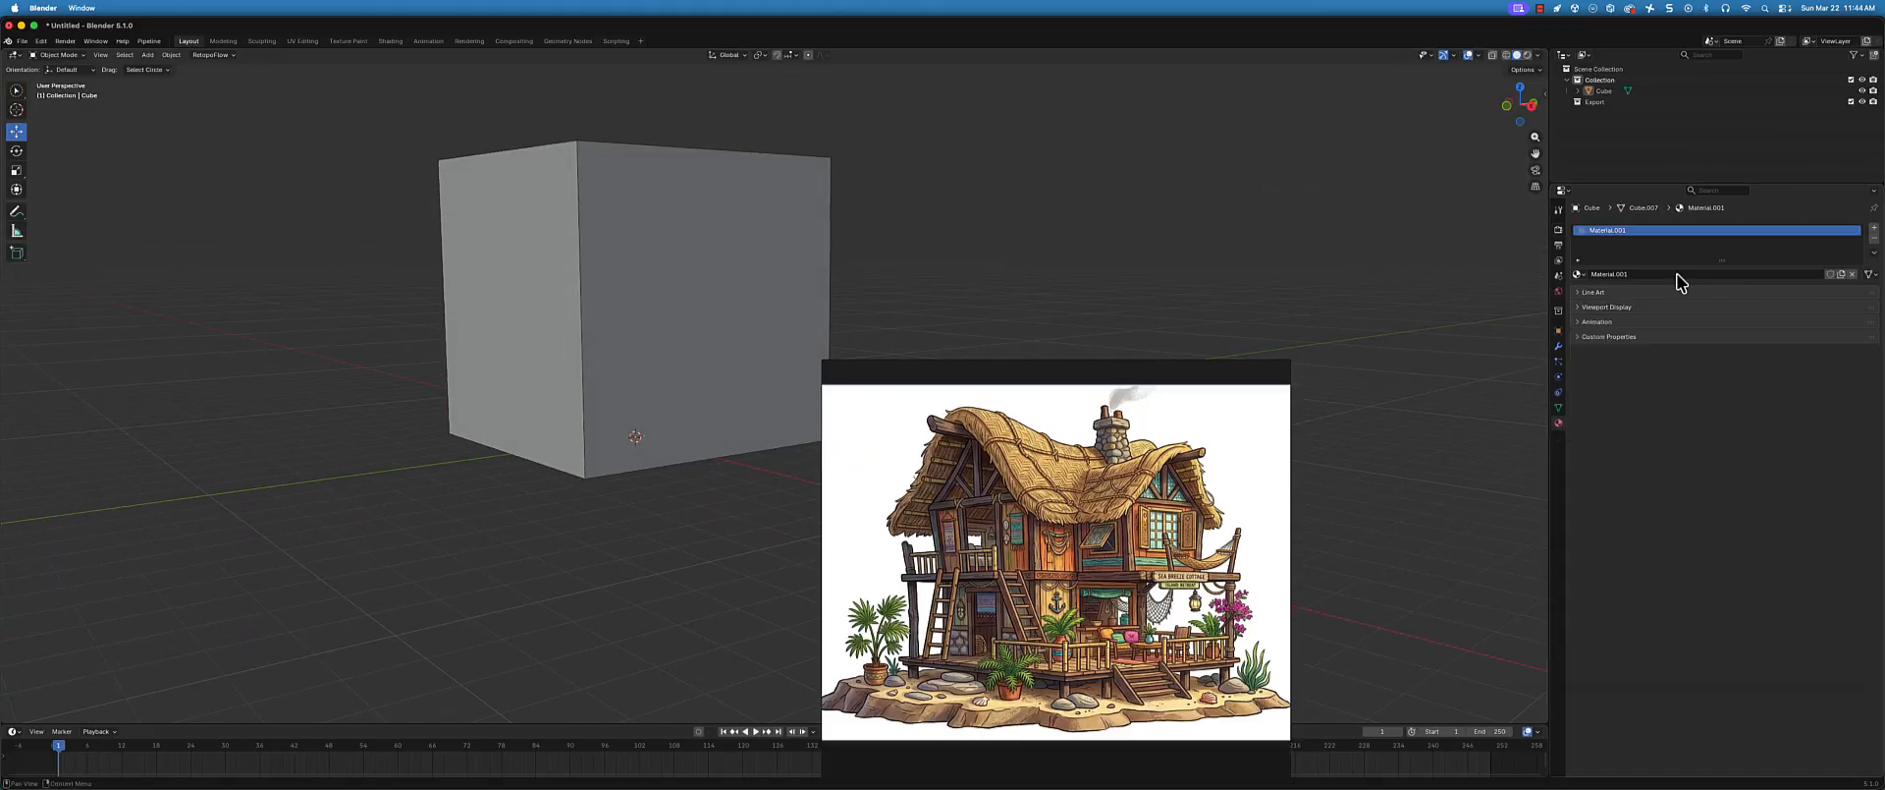
click(1585, 308)
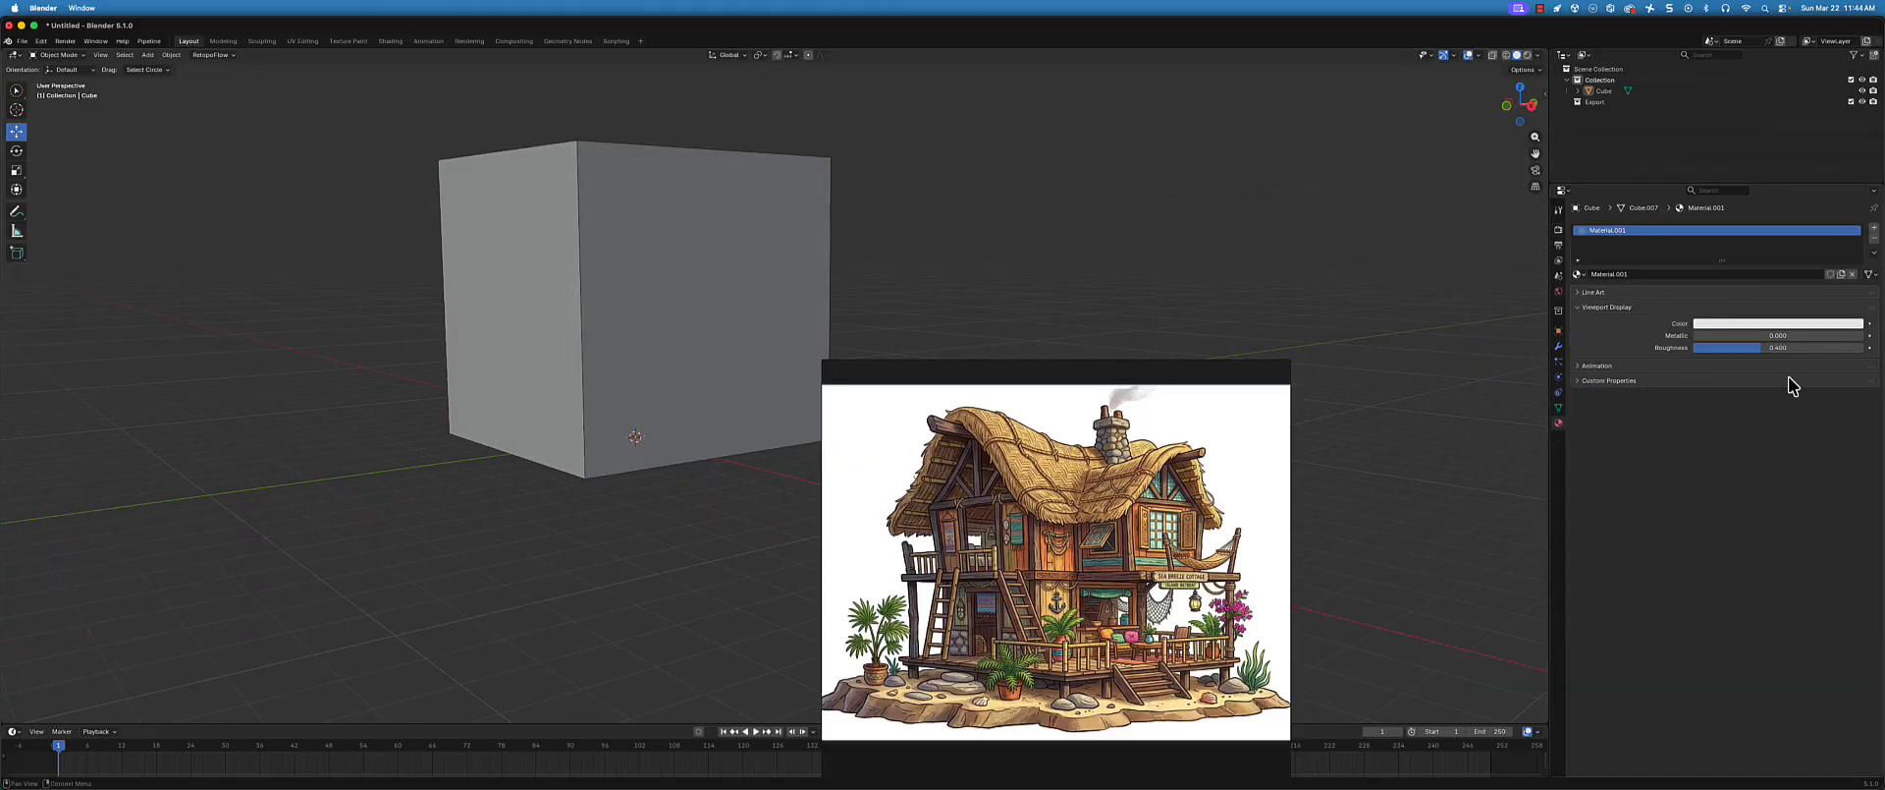
click(1587, 293)
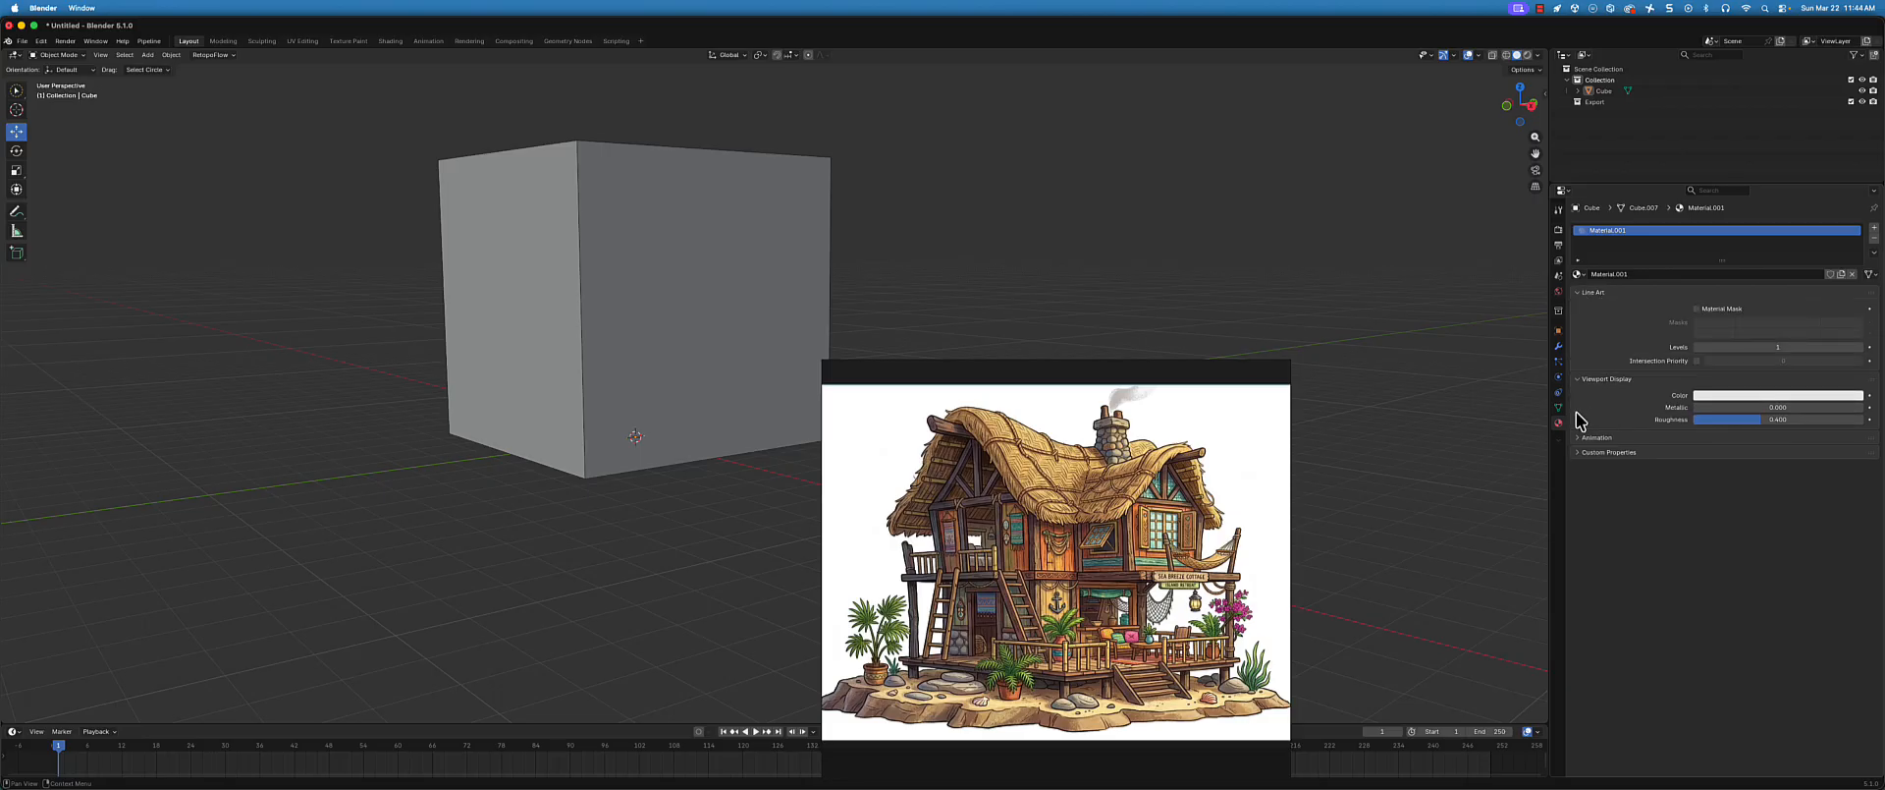
click(1560, 245)
click(1558, 210)
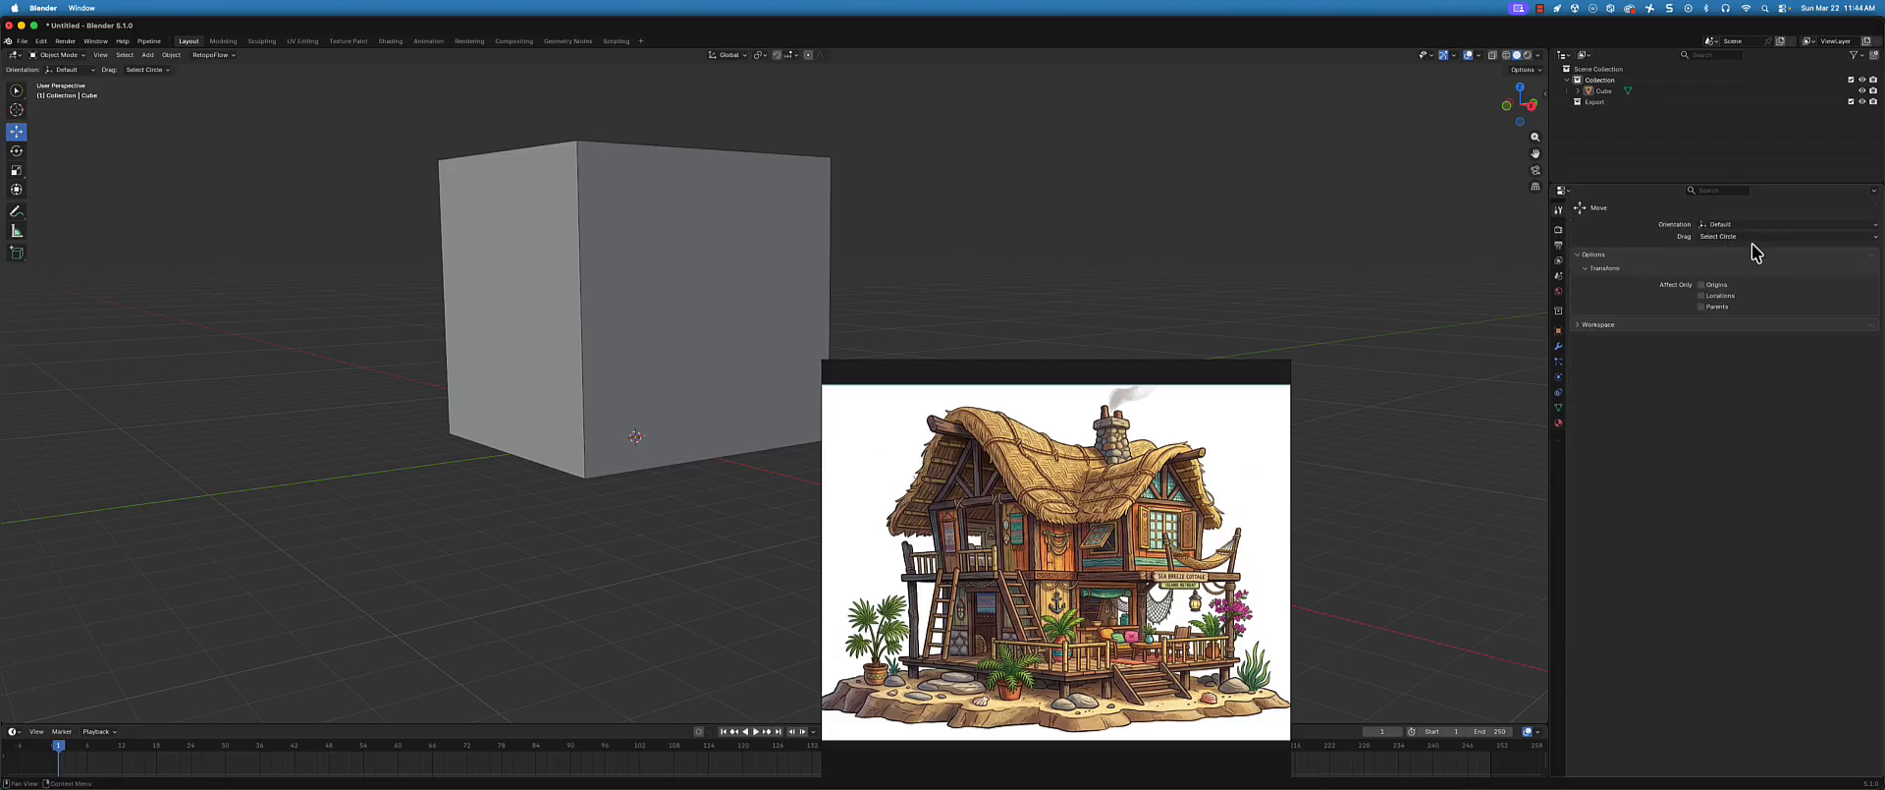
click(1559, 229)
click(1559, 246)
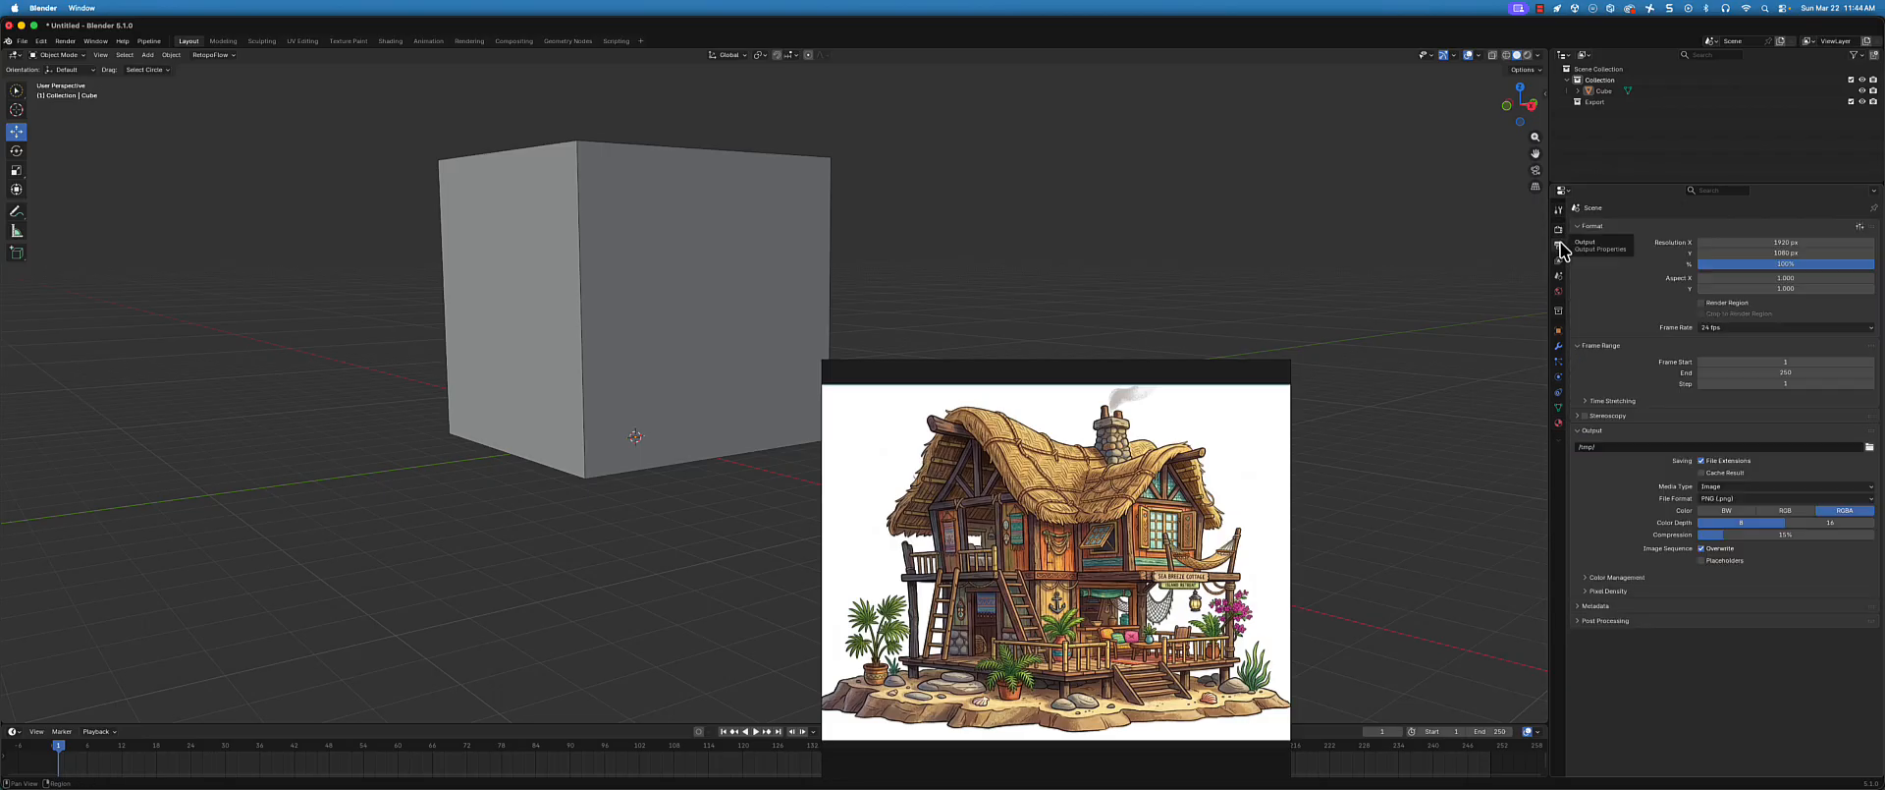
click(734, 277)
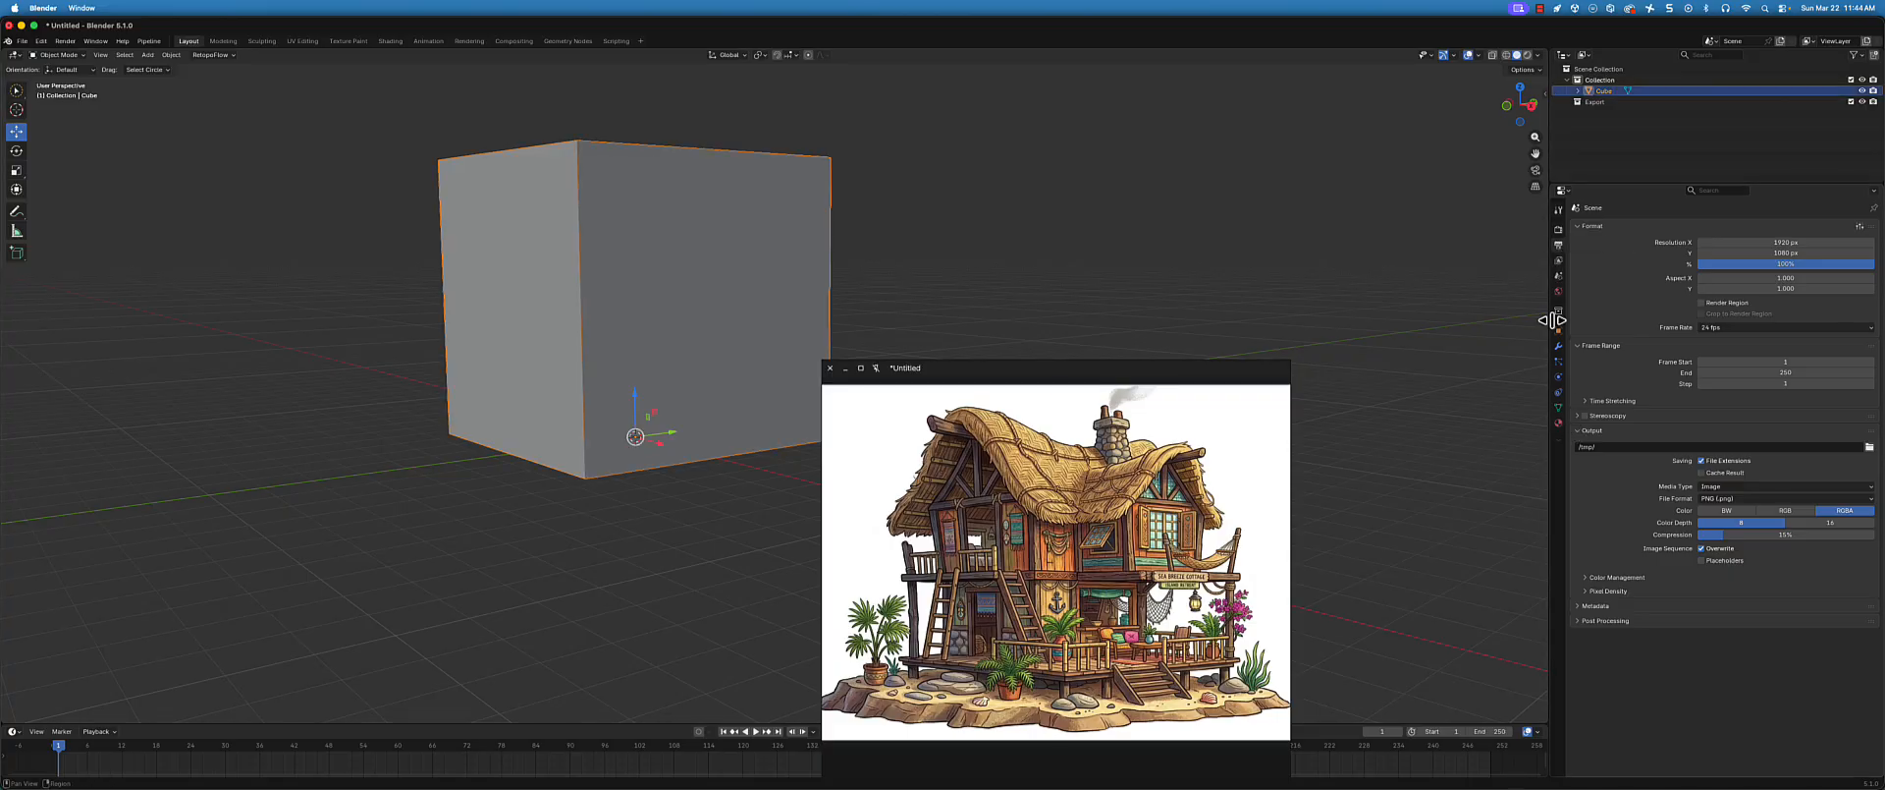
click(1558, 423)
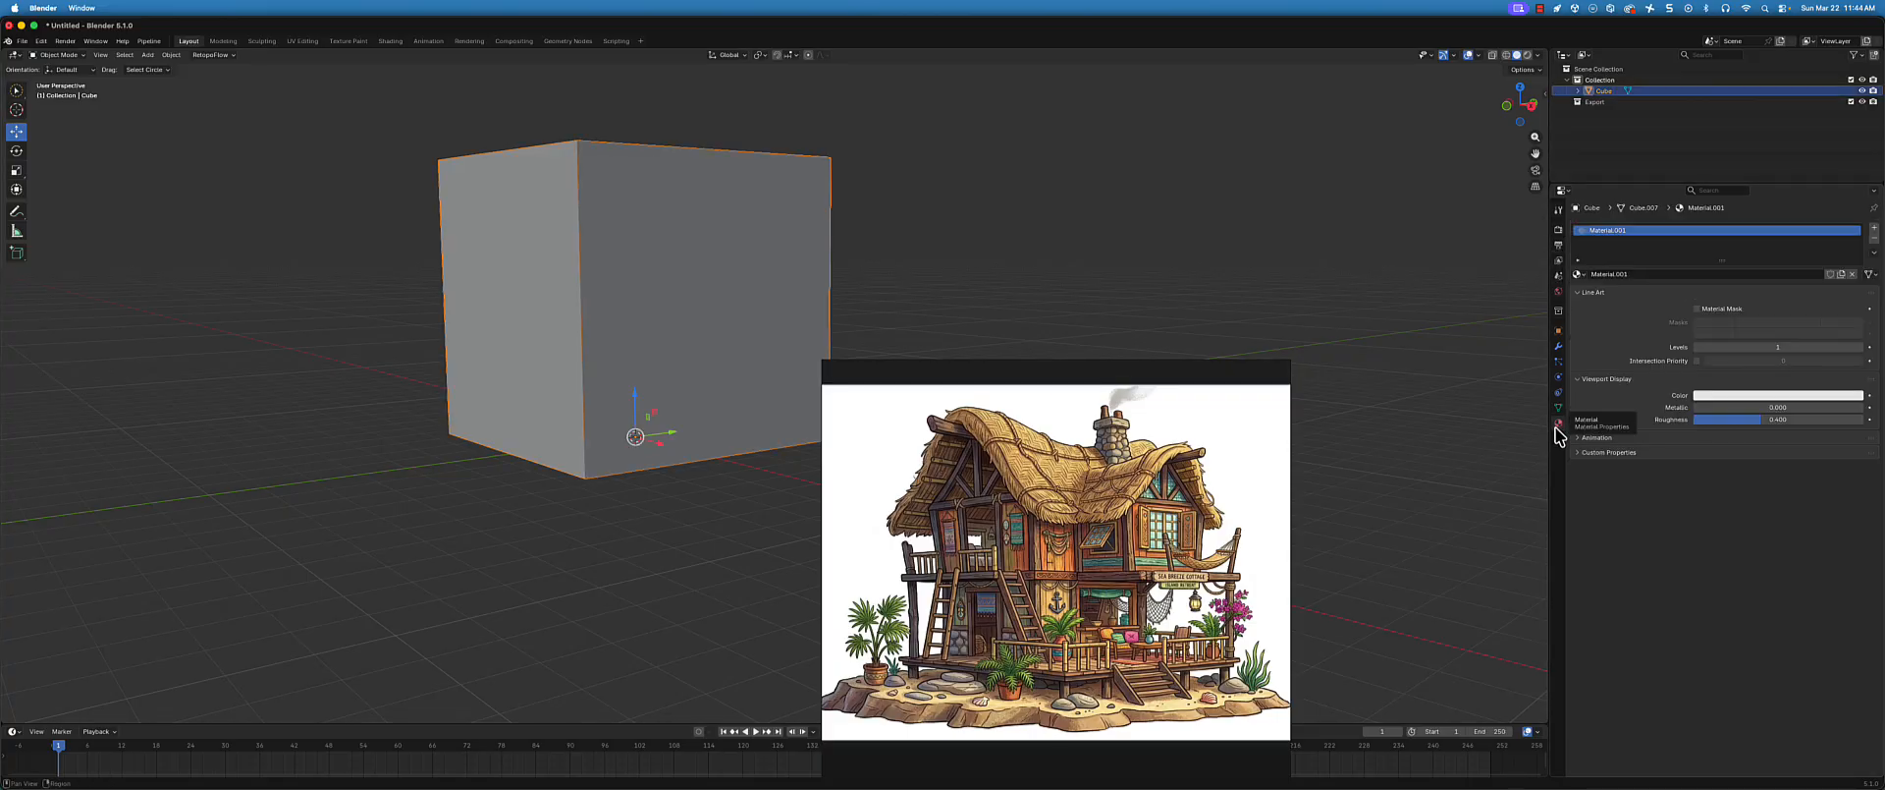
- Set the render engine back to EEVEE
click(1559, 231)
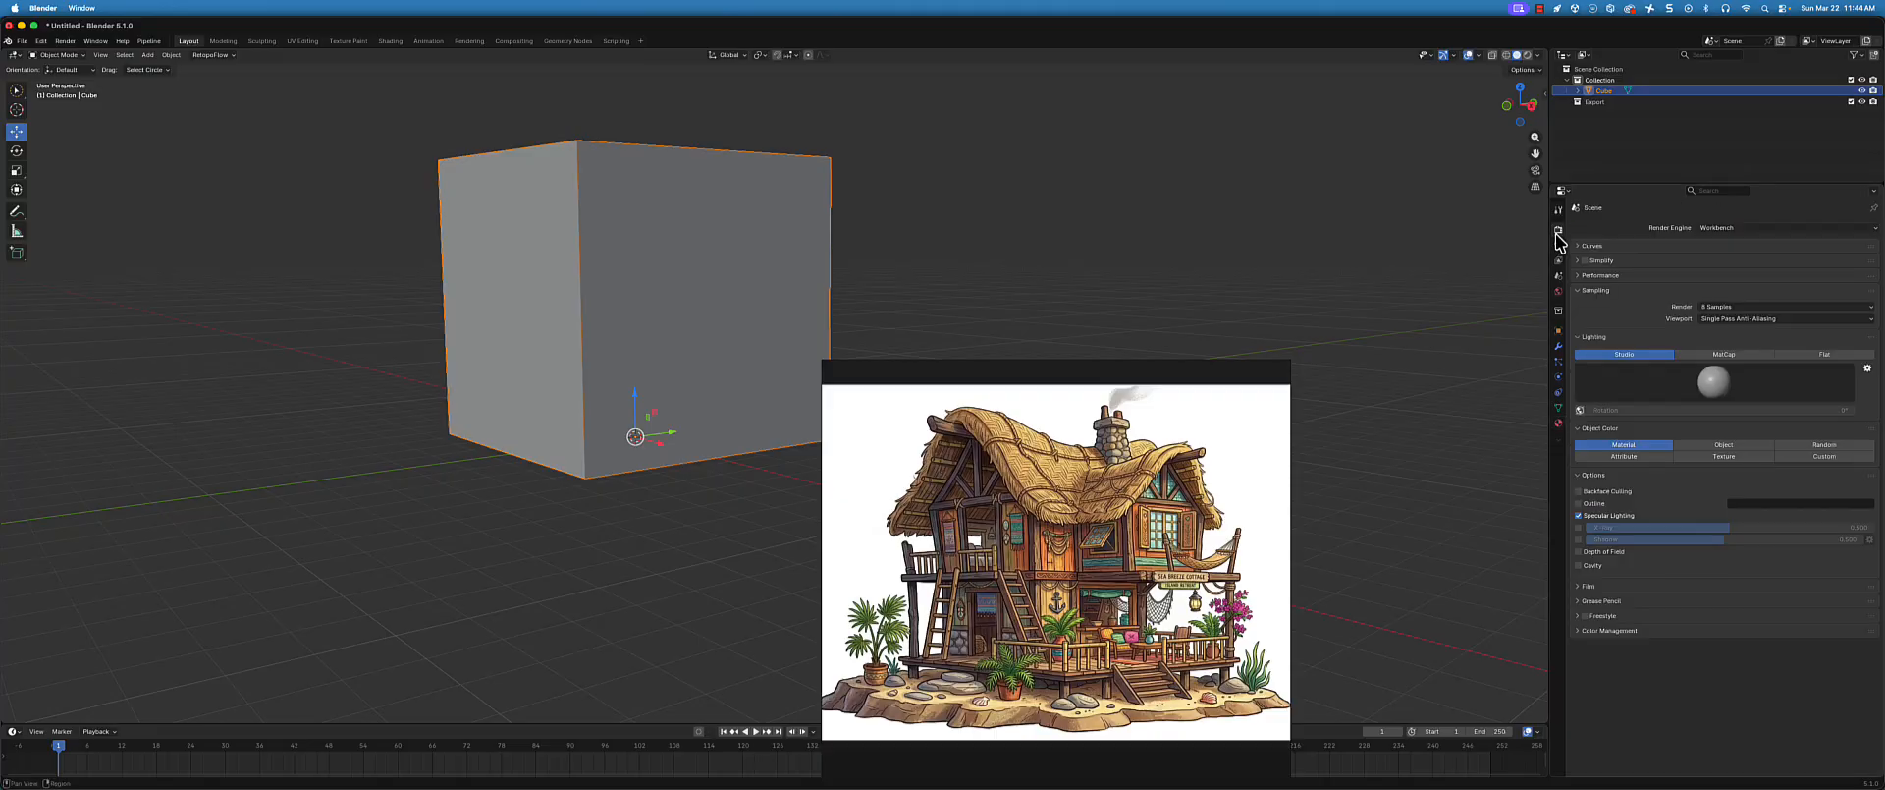
click(1767, 232)
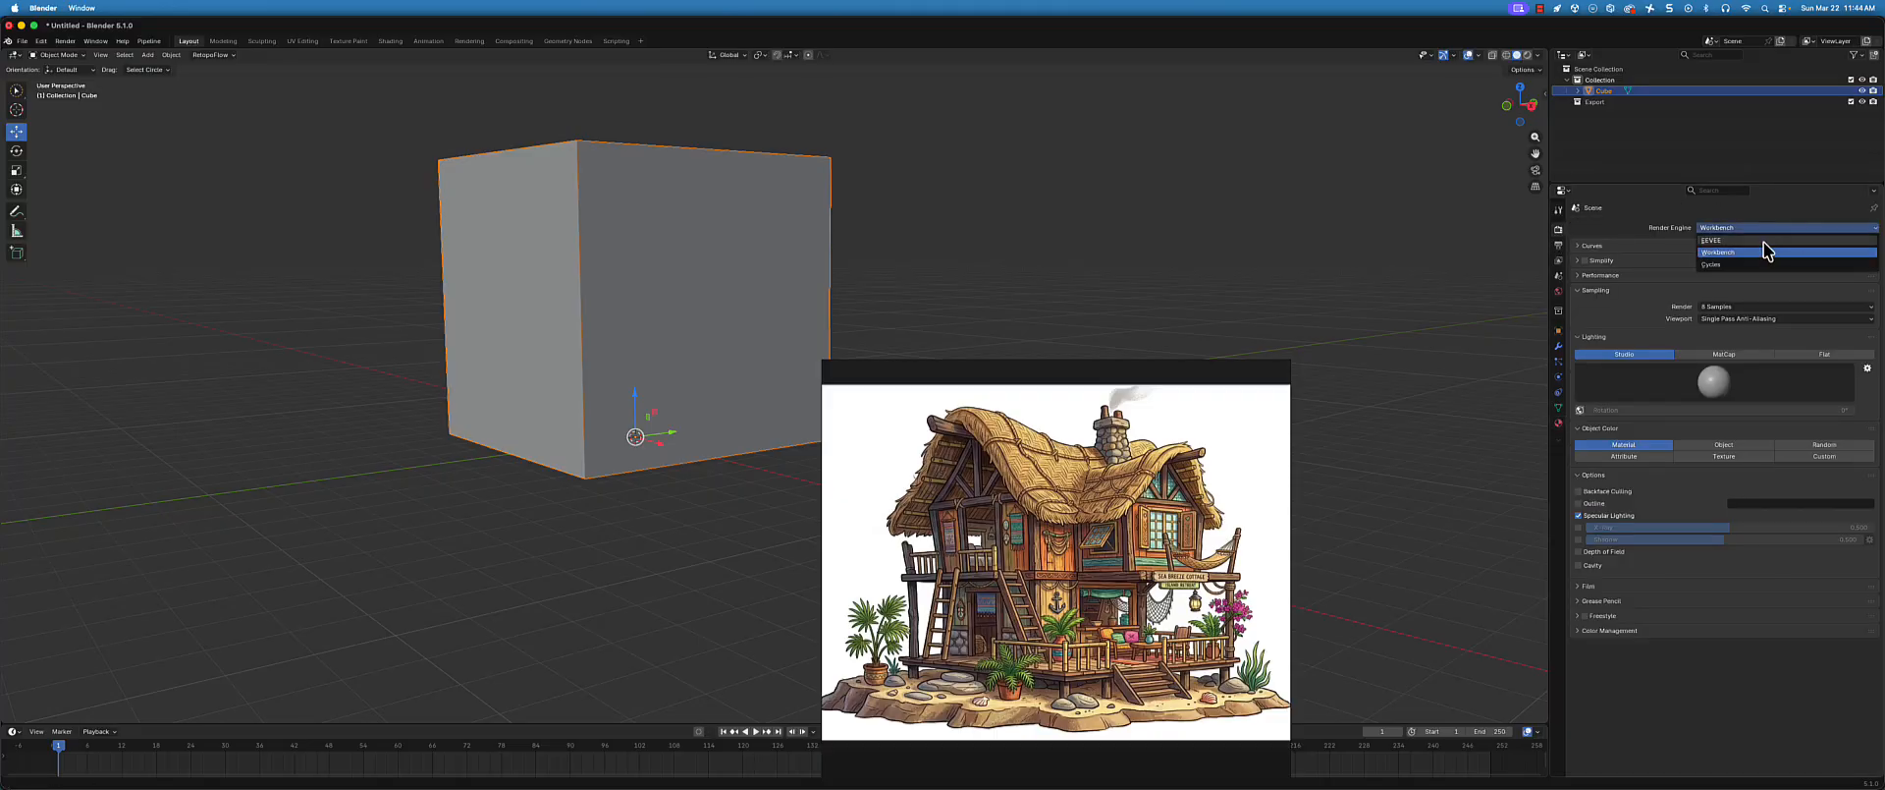
click(1729, 240)
middle_drag(840, 409, 794, 292)
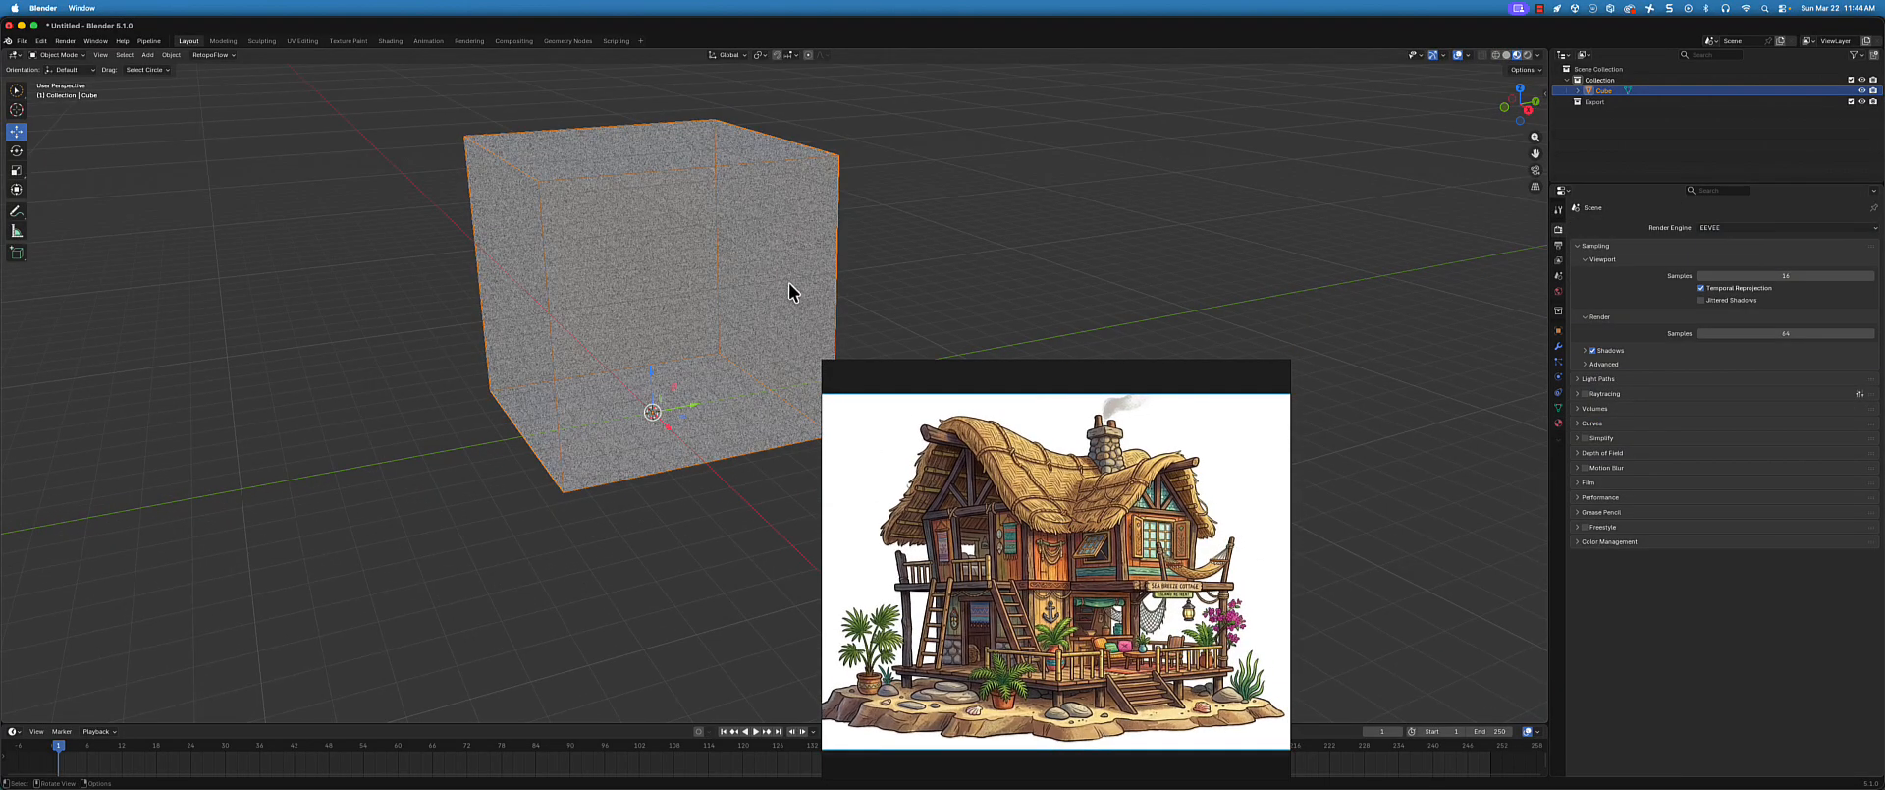
- Move the PureRef reference image away from the cube so the whole cube is uncovered
scroll(962, 269, up, 2)
drag(955, 369, 1132, 371)
scroll(828, 360, down, 2)
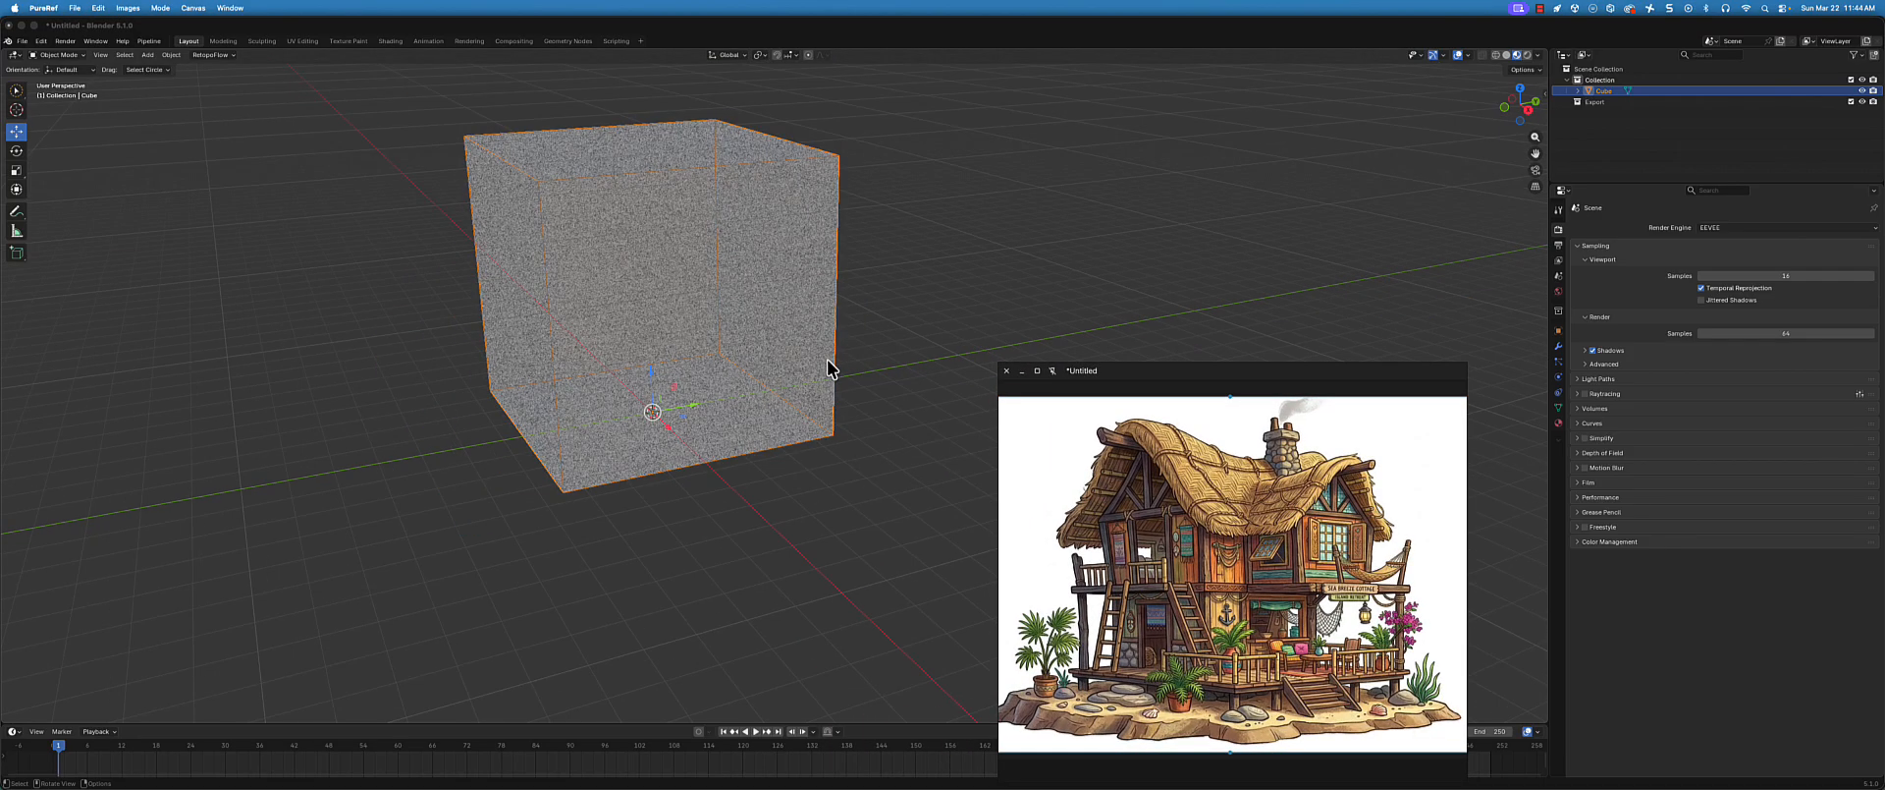
mouse_move(828, 368)
middle_down()
mouse_move(834, 424)
mouse_move(816, 378)
middle_up()
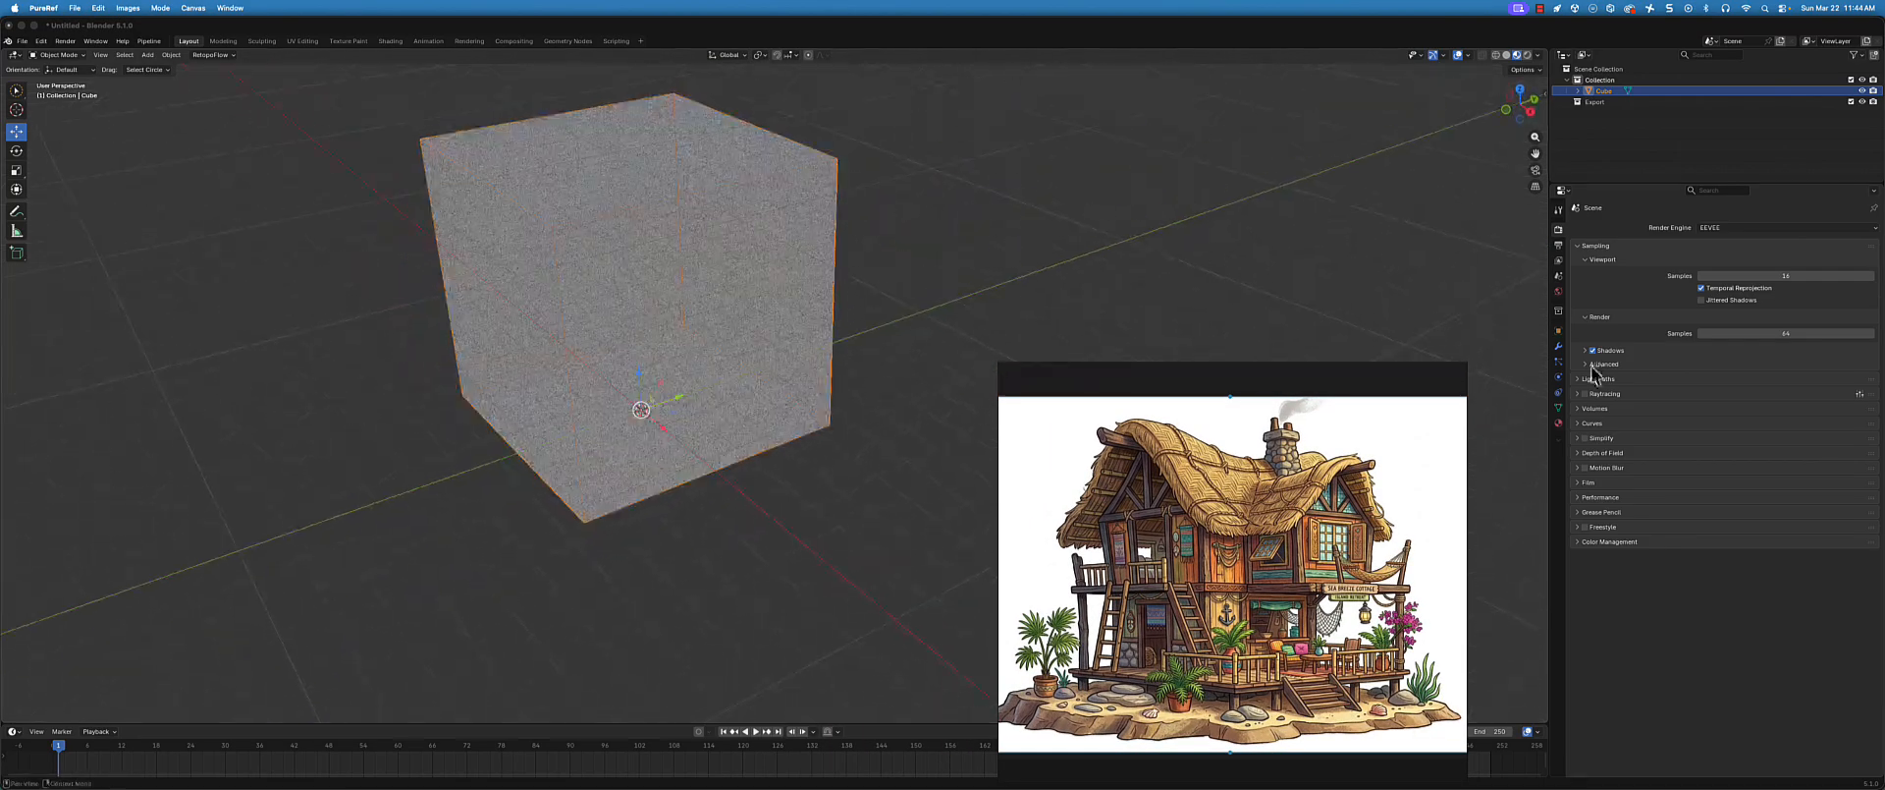
- Lower the alpha of the cube's material to about 0.13
click(1558, 422)
drag(1755, 403, 1746, 399)
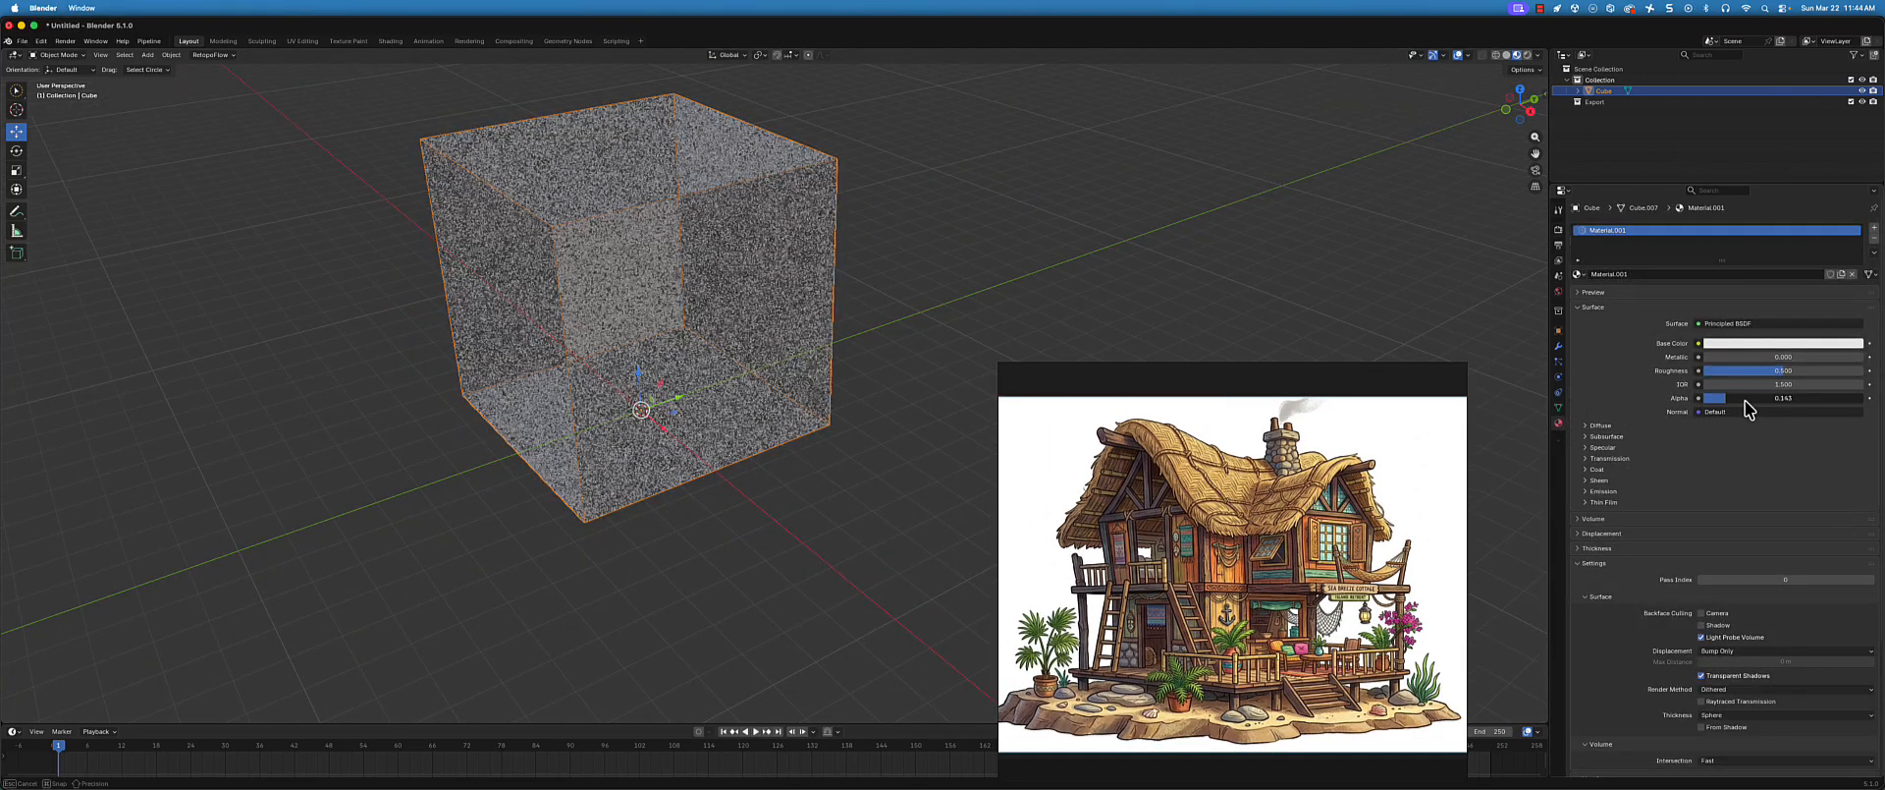
middle_drag(764, 369, 864, 365)
- Place the reference image beside the translucent cube, level with it, to compare the two
drag(1303, 378, 1365, 181)
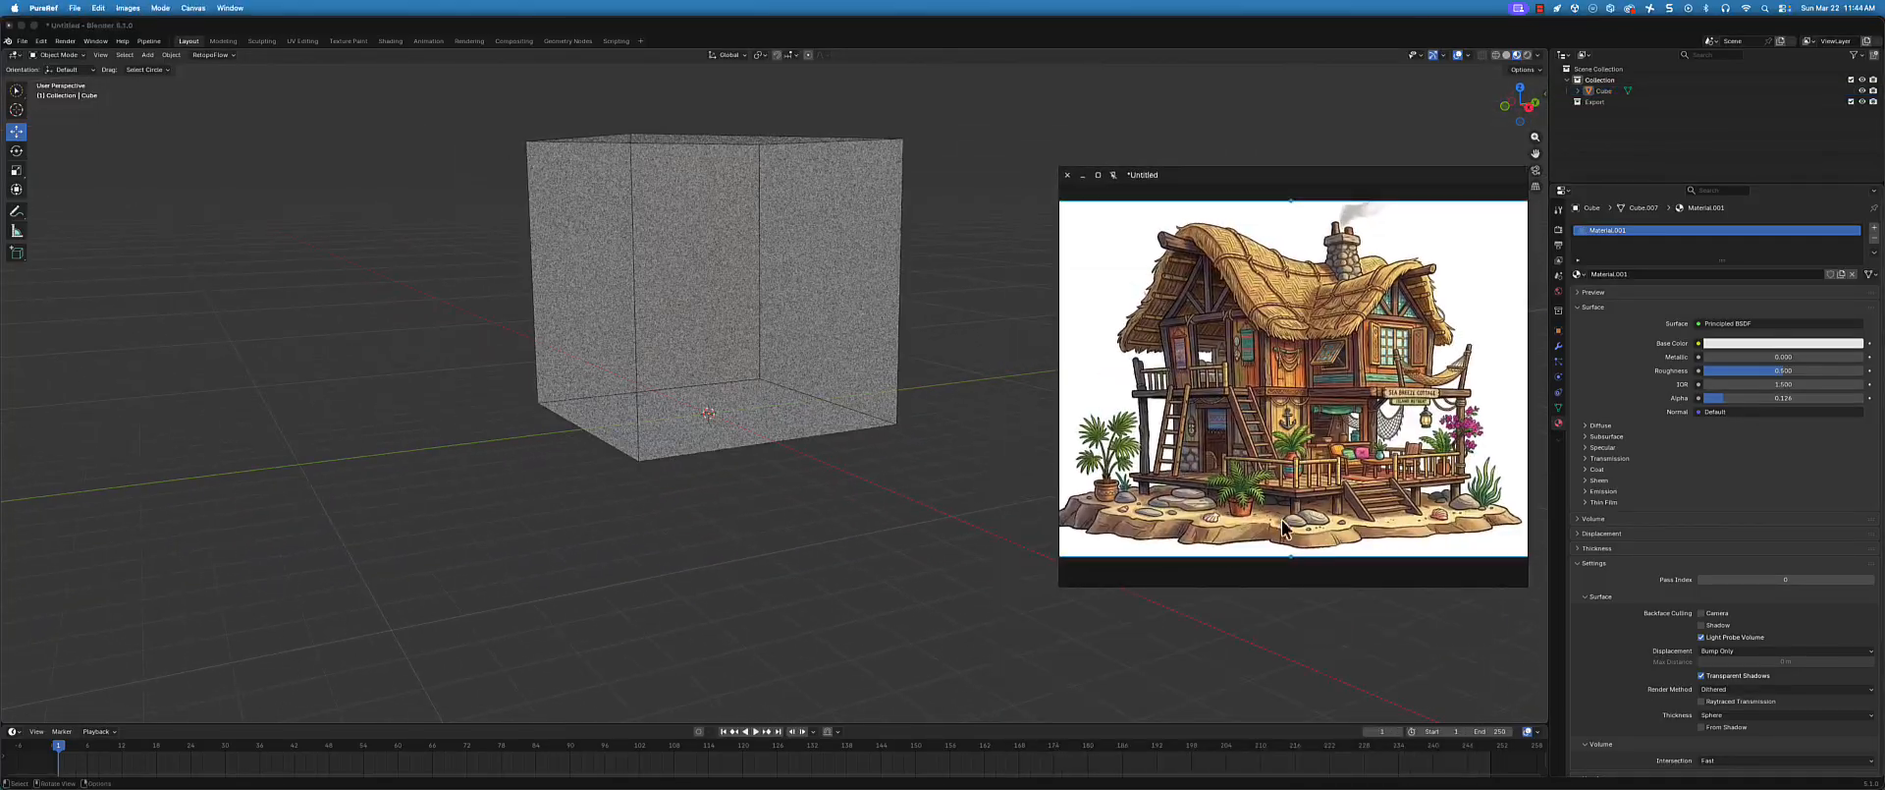
middle_drag(832, 429, 886, 457)
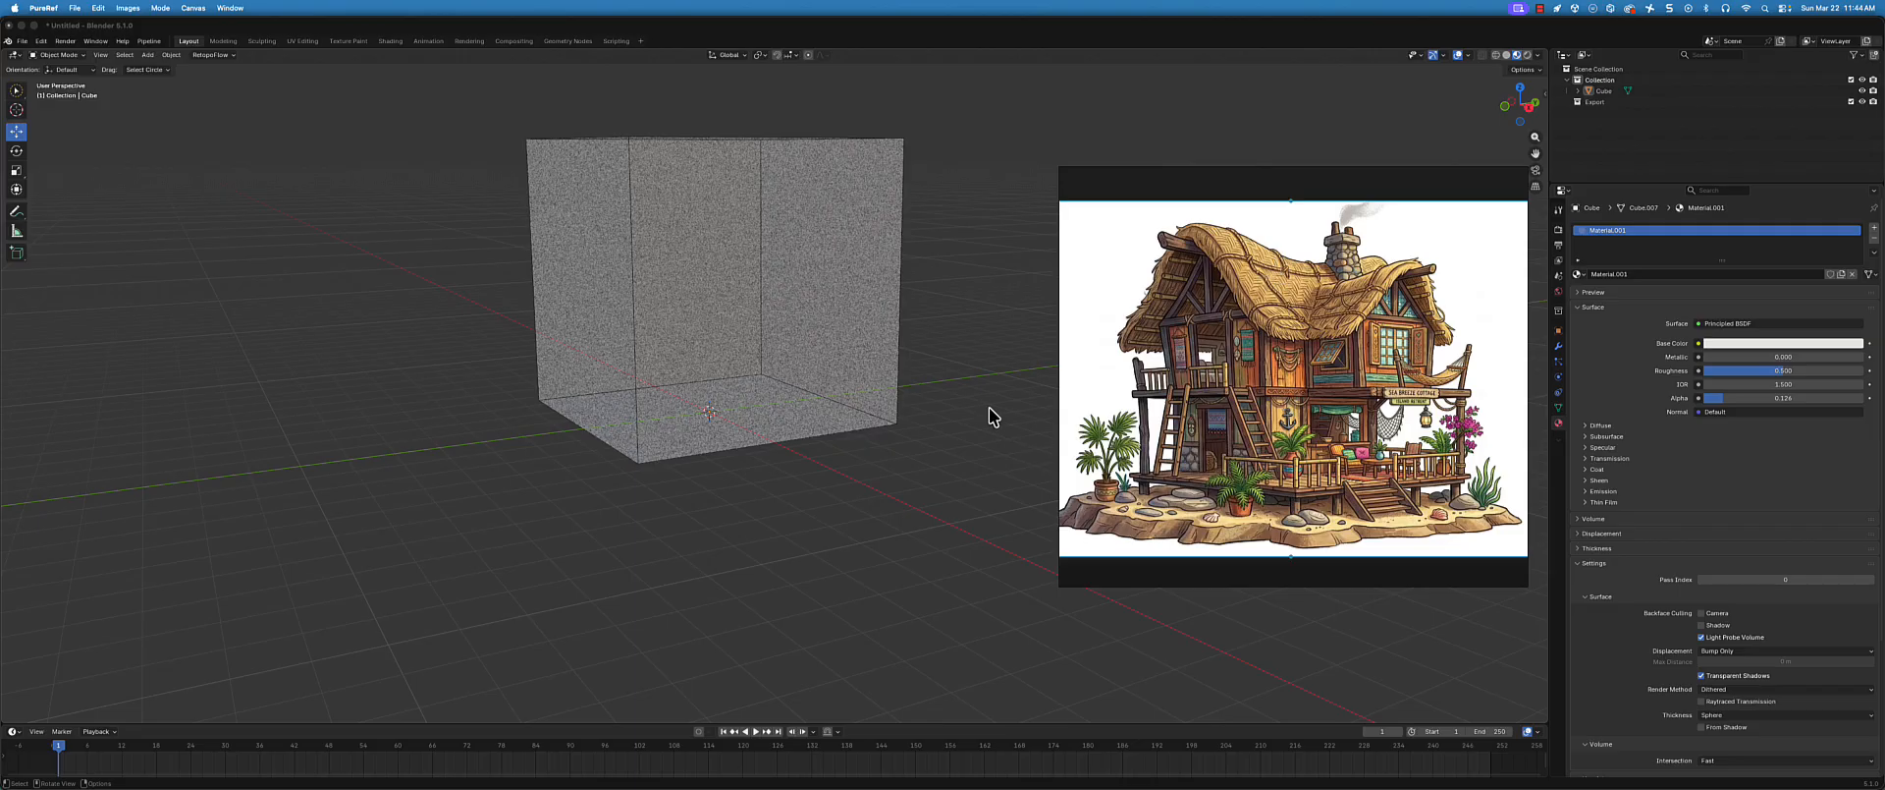
middle_drag(967, 335, 974, 264)
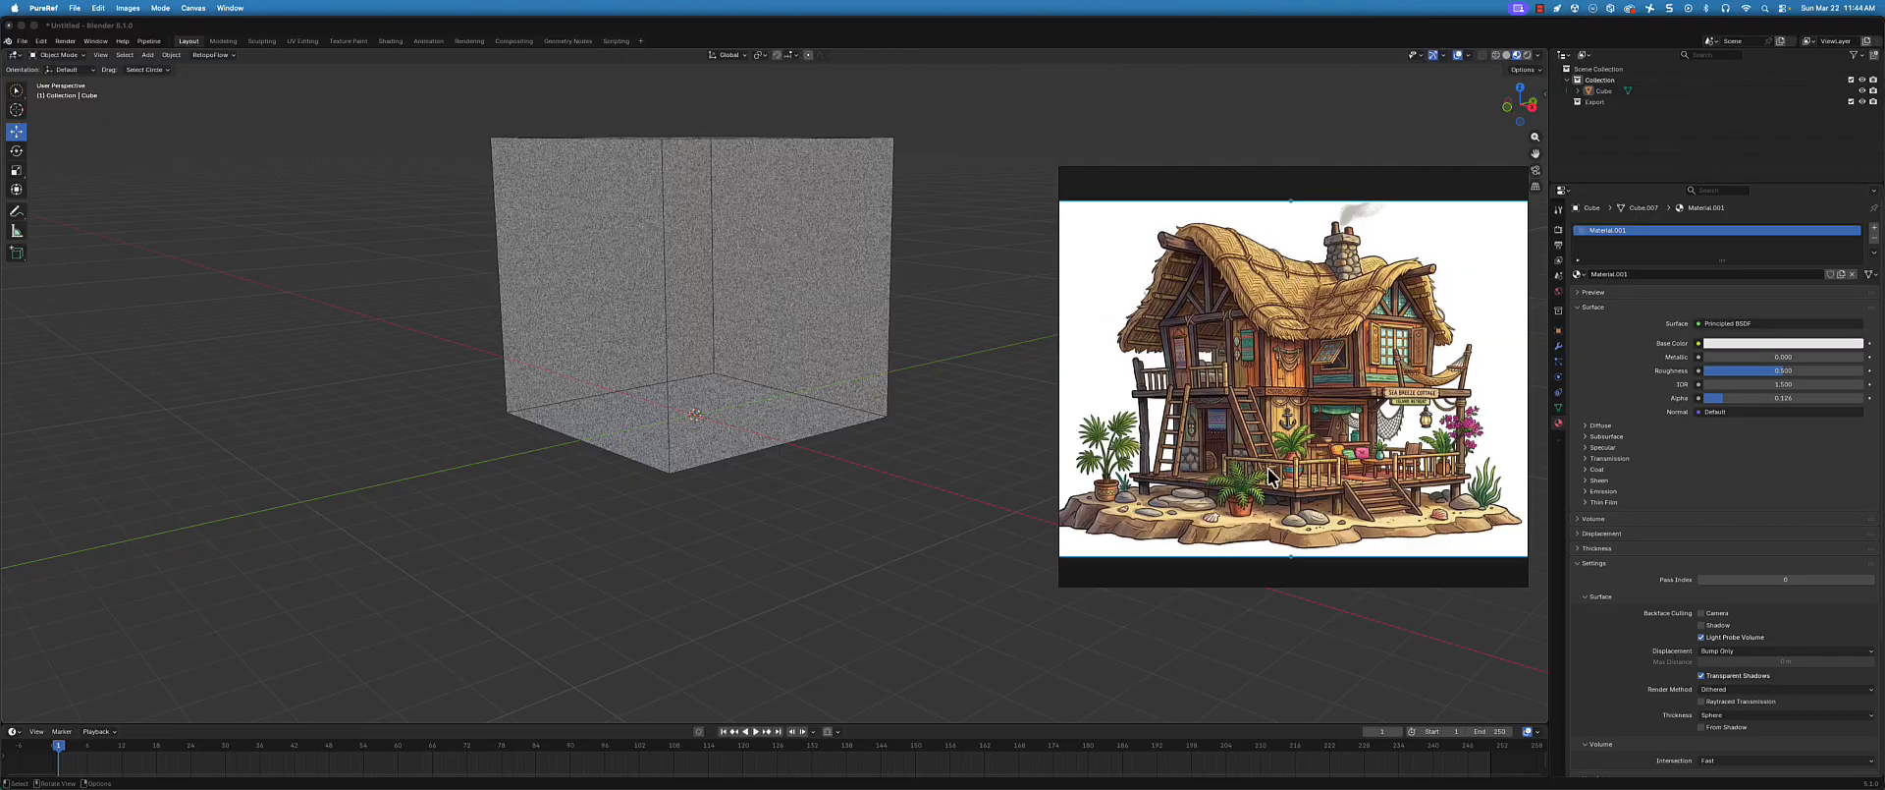
- Add a new mesh cube at the world origin, inside the base of the see-through cube
click(809, 346)
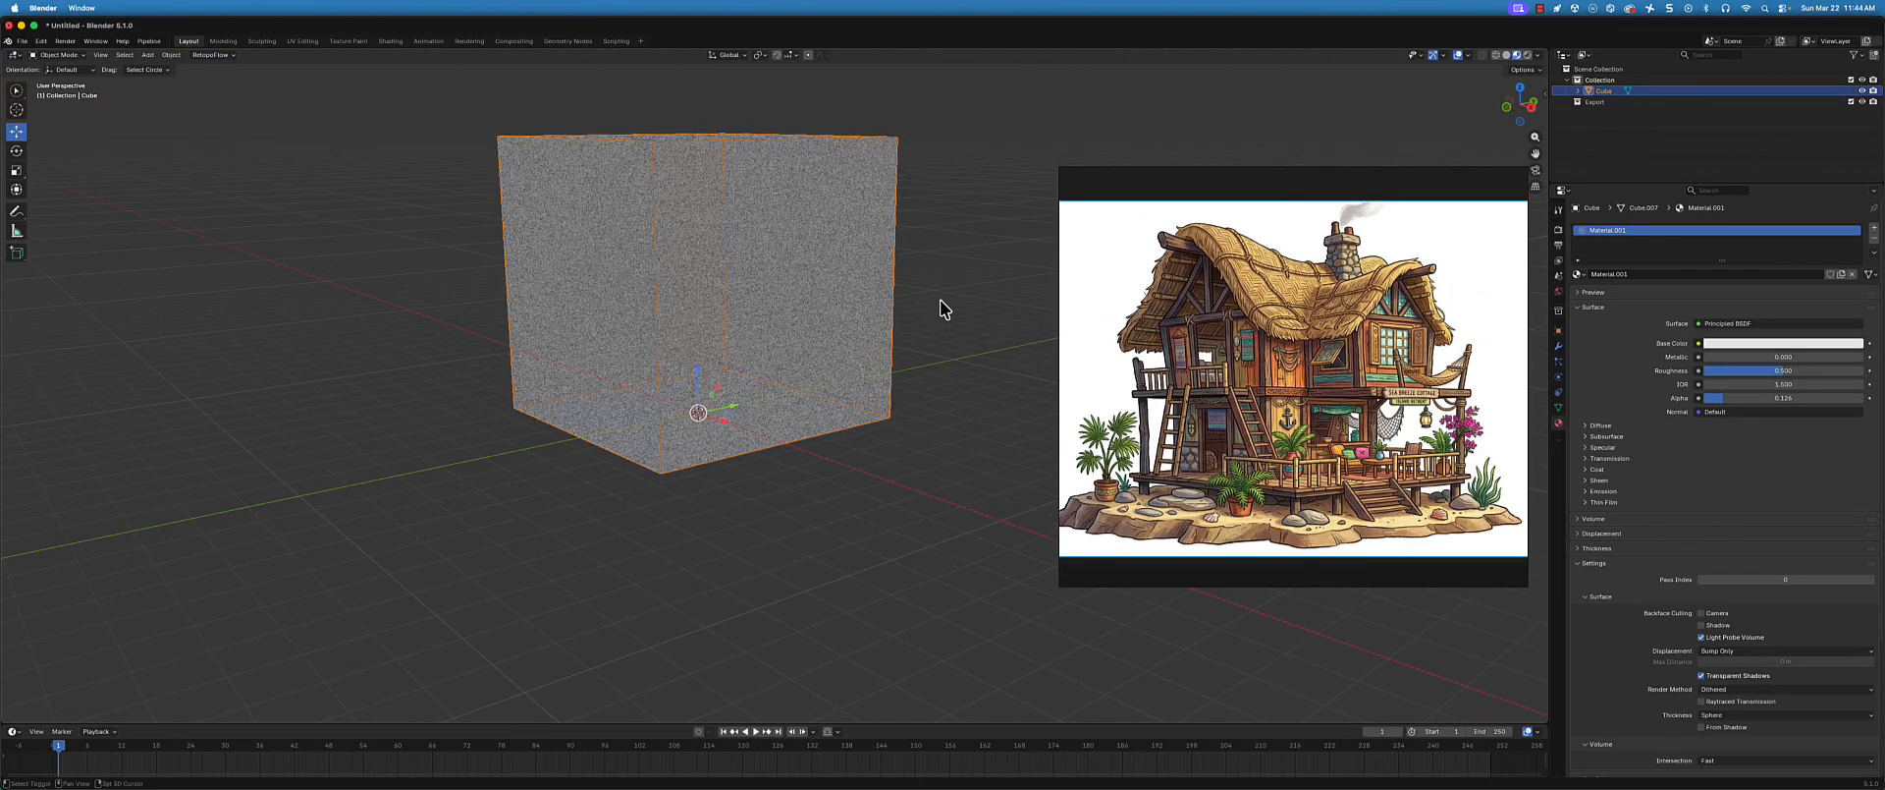
mouse_move(939, 304)
middle_down()
mouse_move(854, 370)
mouse_move(930, 340)
mouse_move(883, 354)
mouse_move(917, 484)
mouse_move(952, 400)
mouse_move(939, 387)
mouse_move(986, 369)
middle_up()
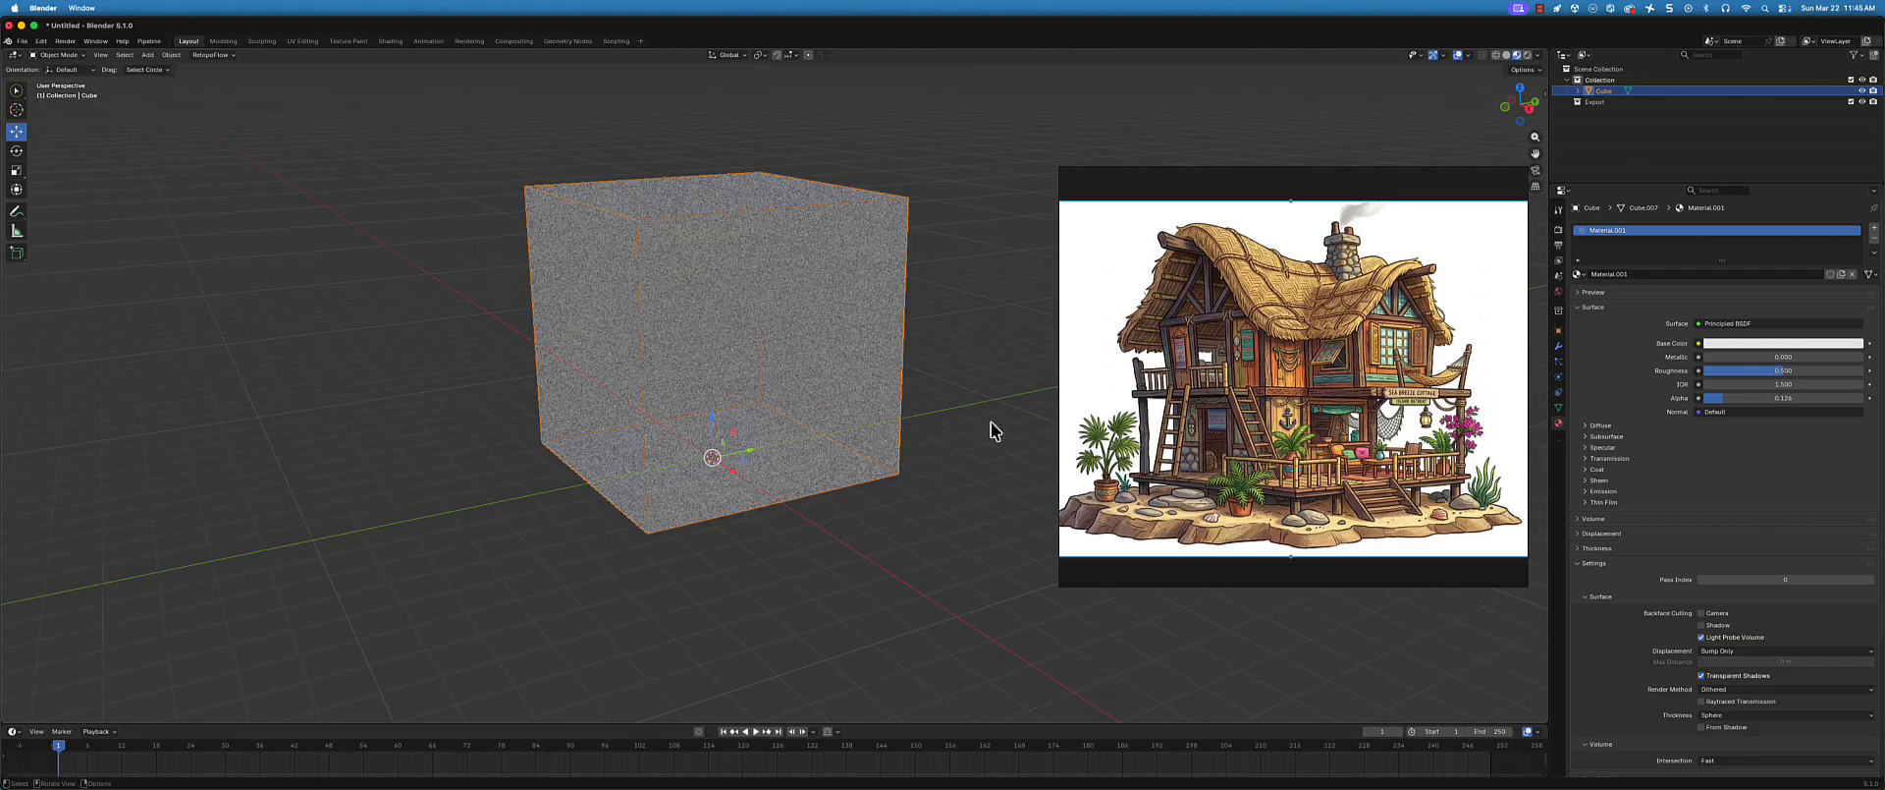
key(shift+a)
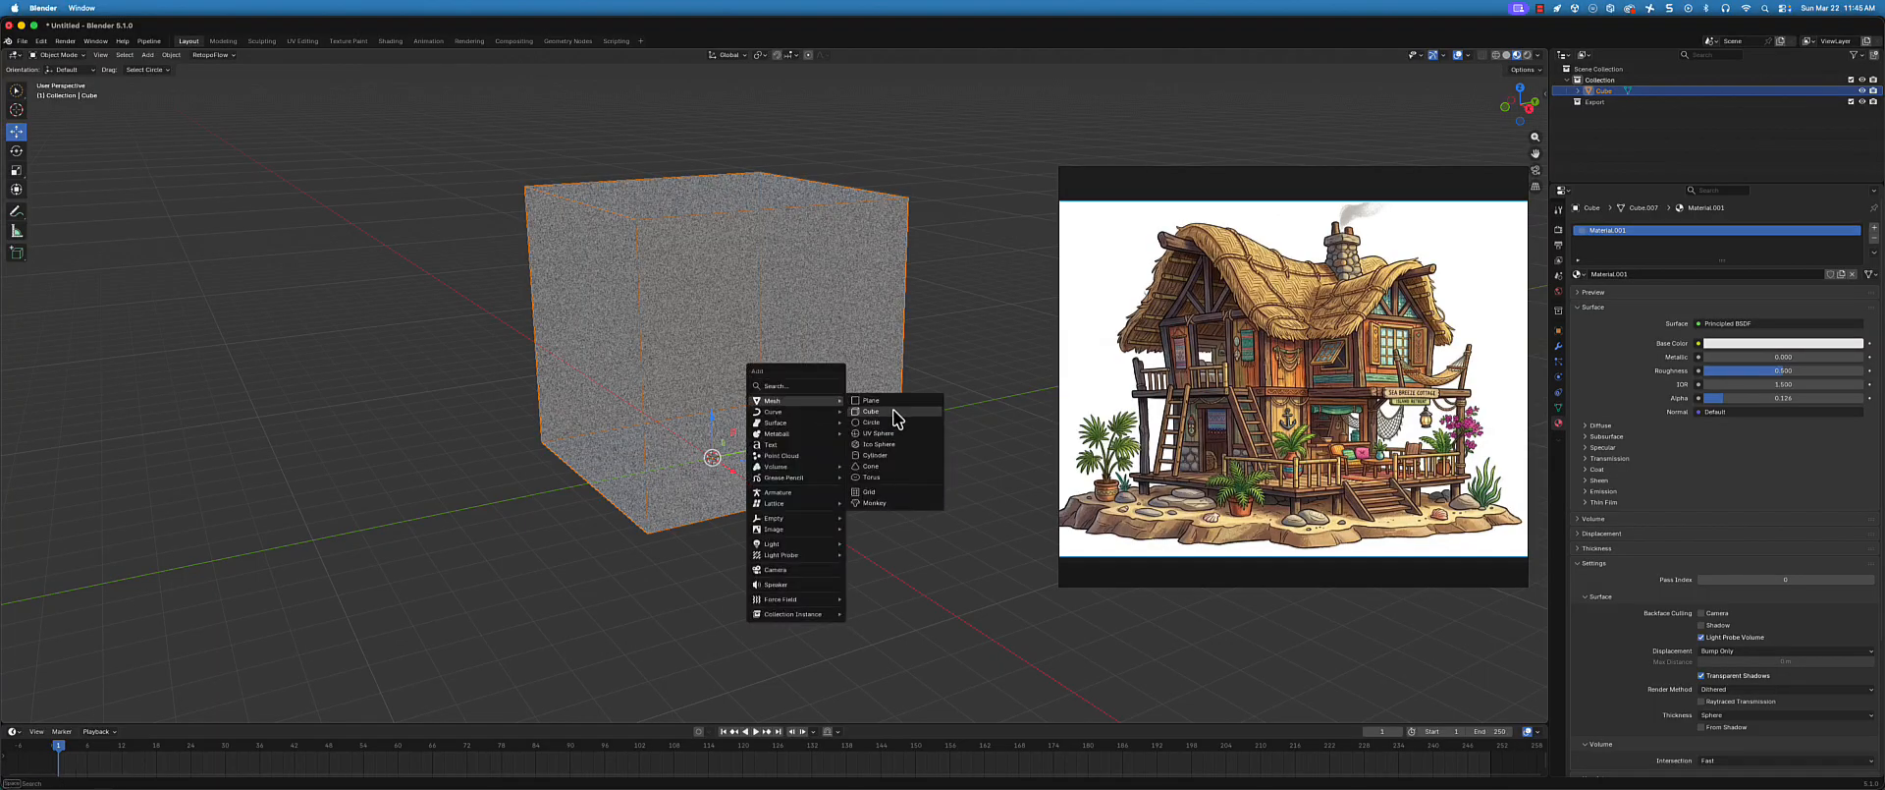
click(893, 411)
mouse_move(845, 491)
middle_down()
mouse_move(856, 456)
mouse_move(841, 469)
middle_up()
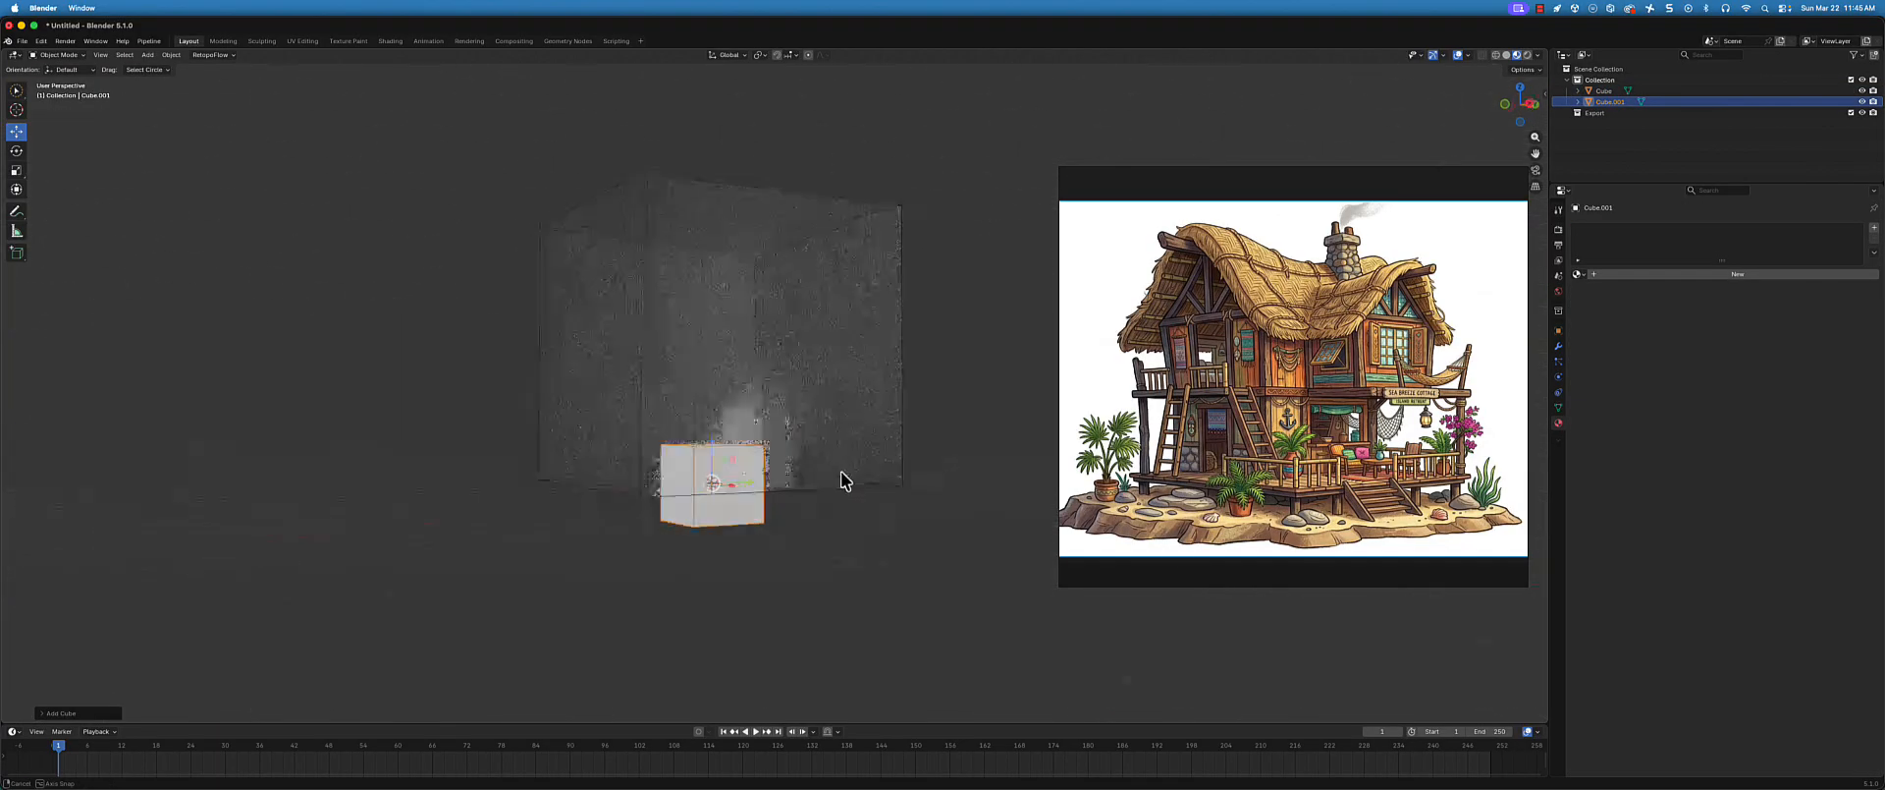
- Flatten the new cube along the Z axis into a thin slab
key(s)
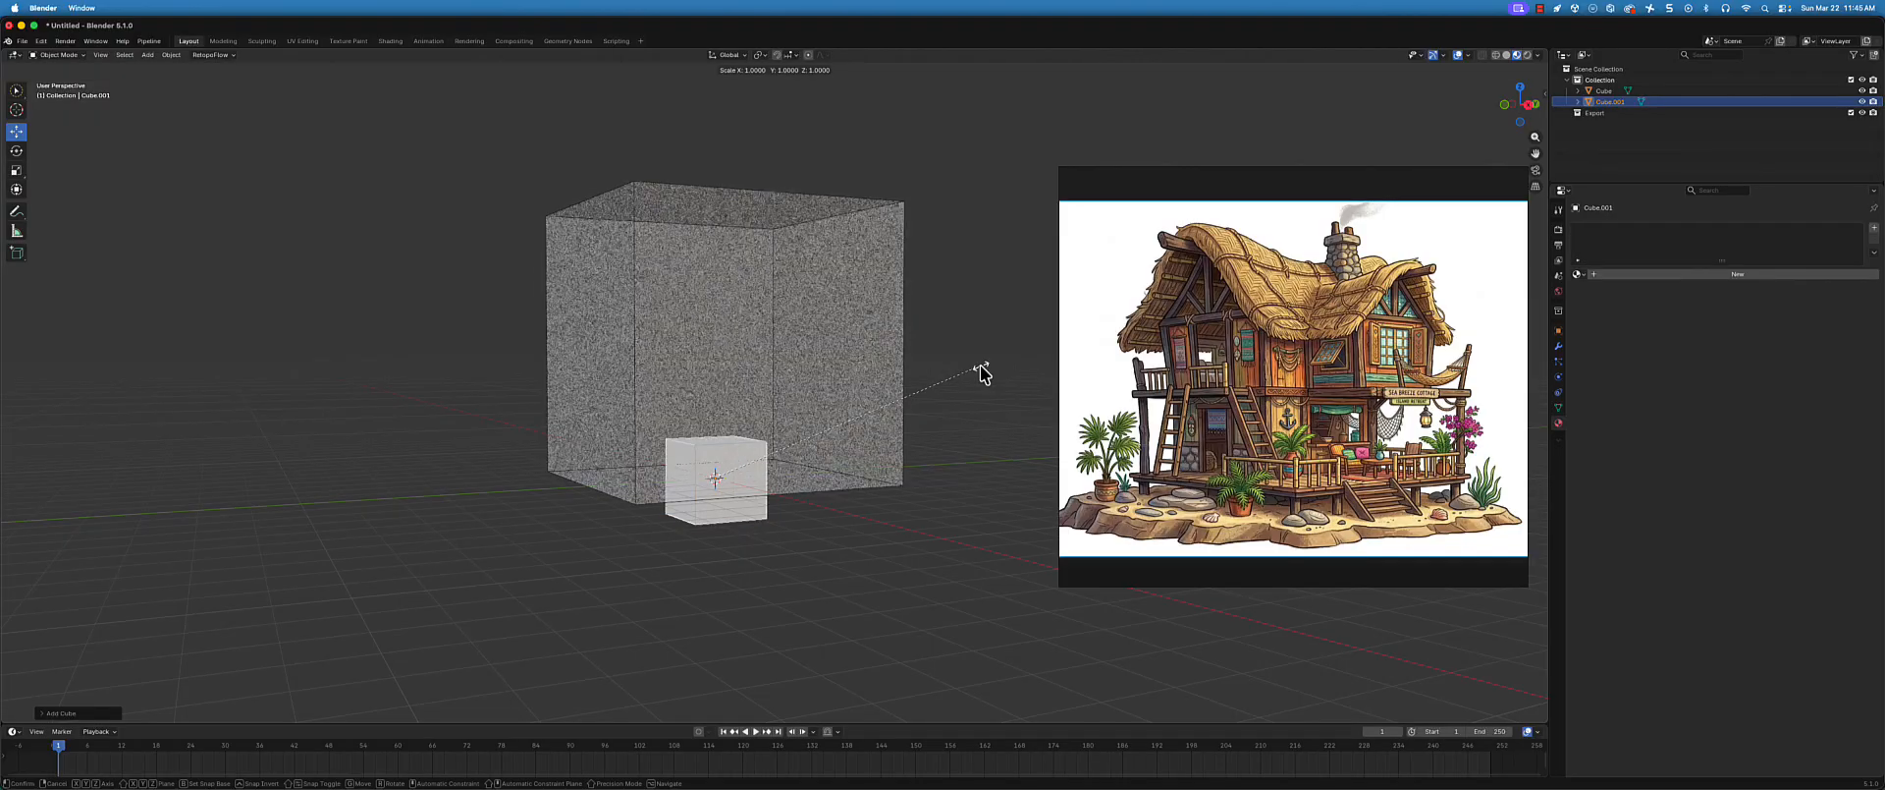
key(z)
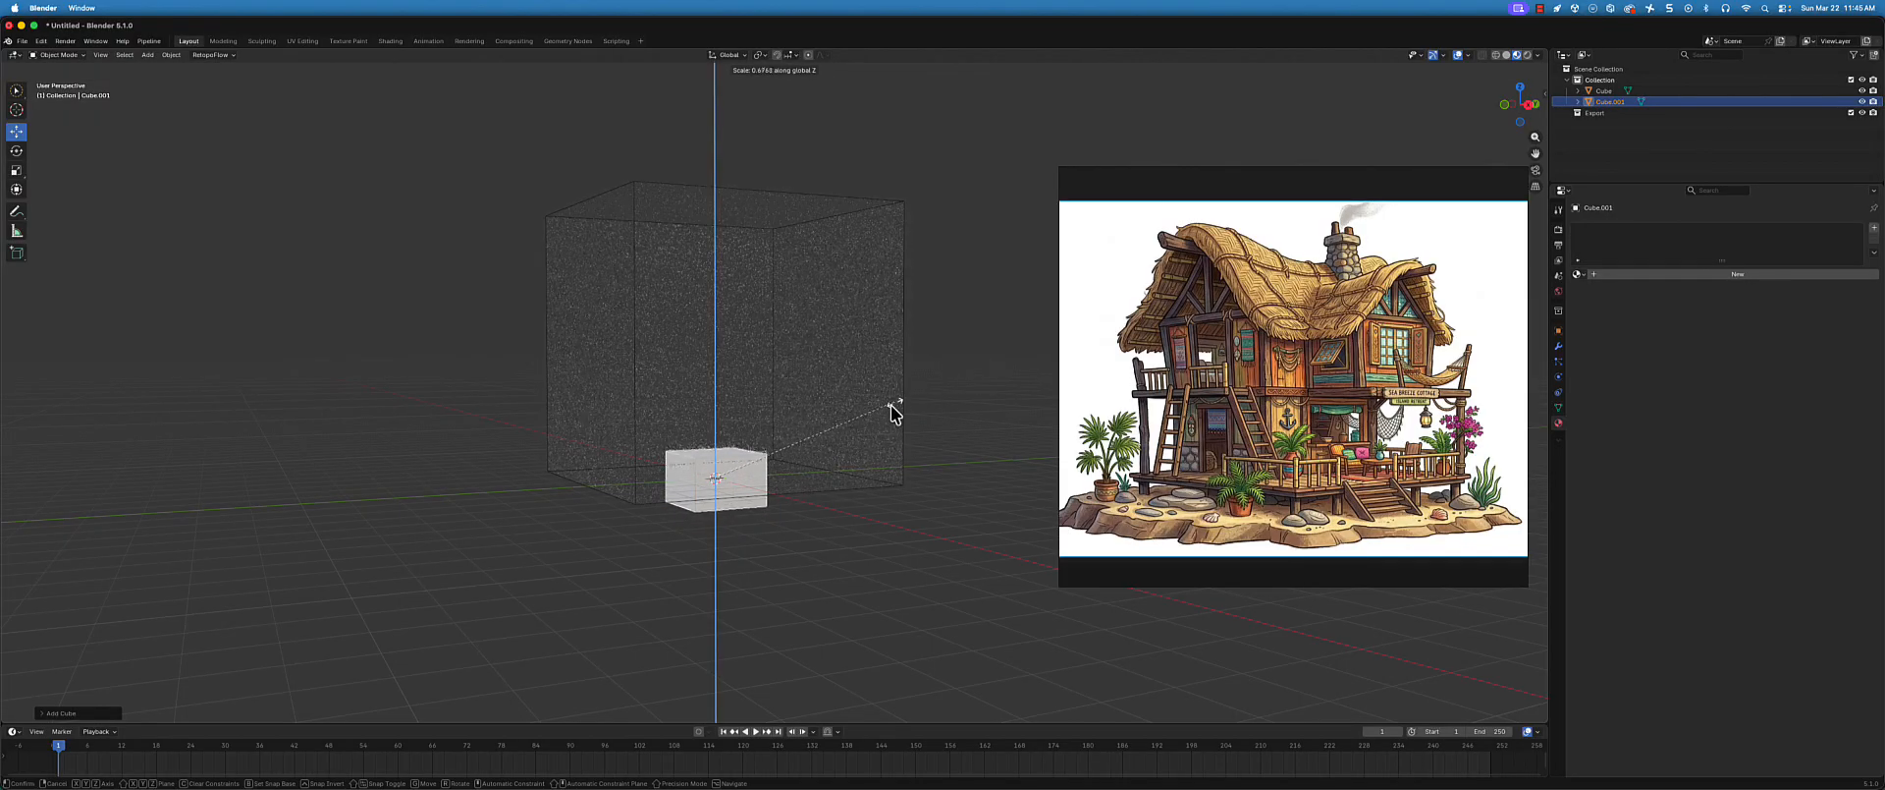
click(721, 489)
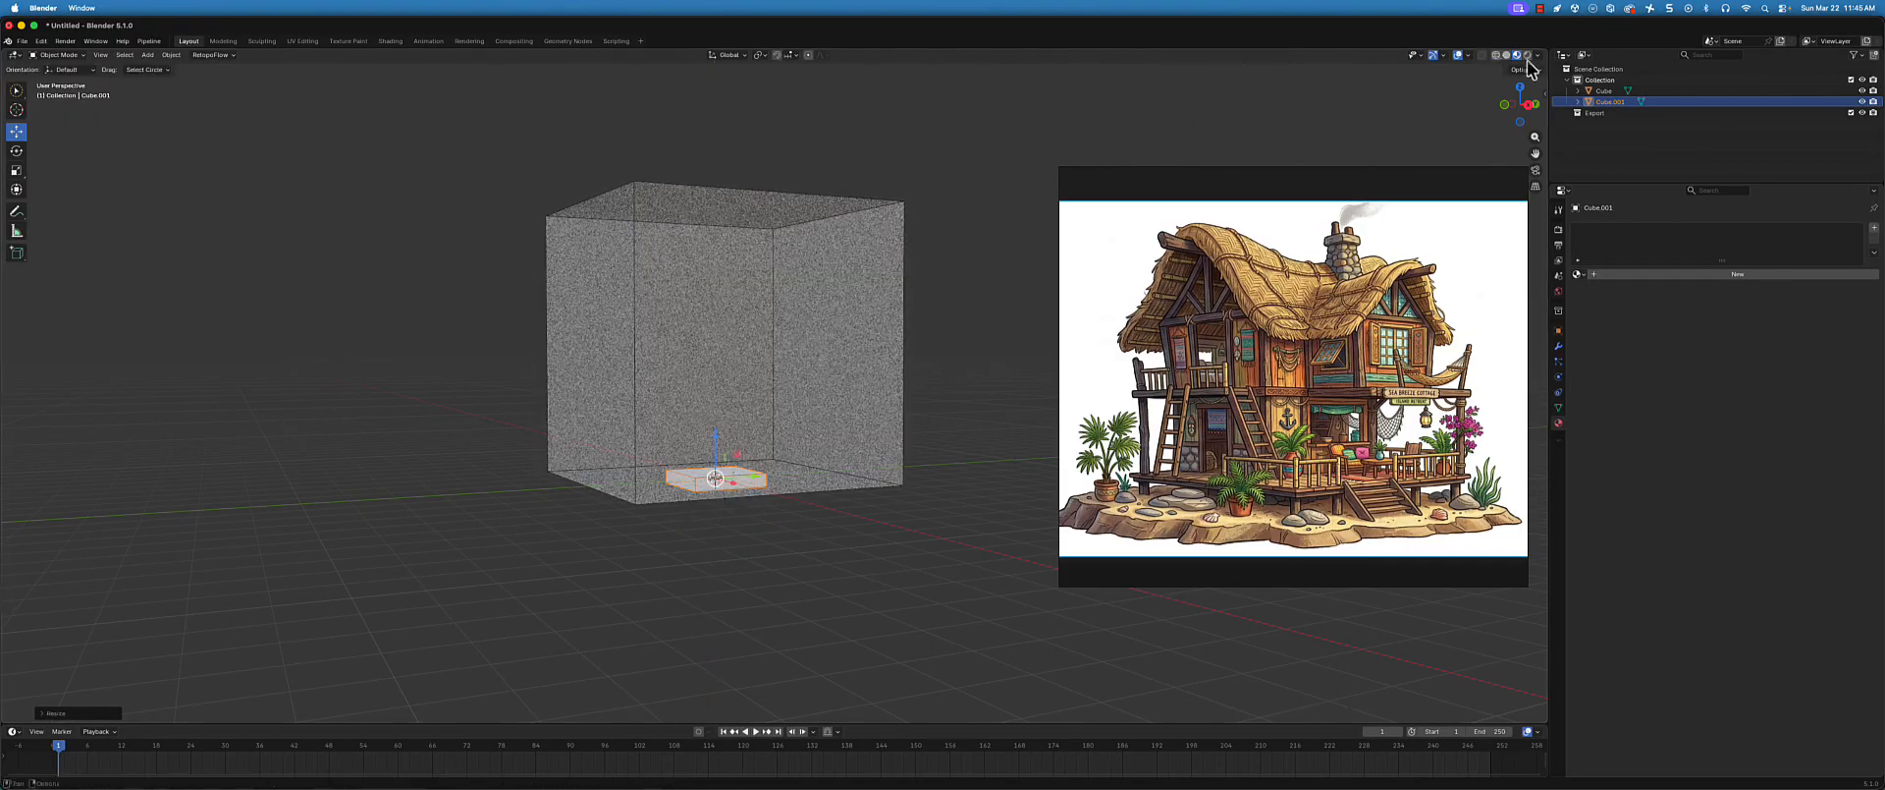
- Stretch the slab along the Y axis until it extends past both sides of the see-through cube
mouse_move(1294, 96)
middle_down()
mouse_move(1273, 108)
mouse_move(1316, 104)
middle_up()
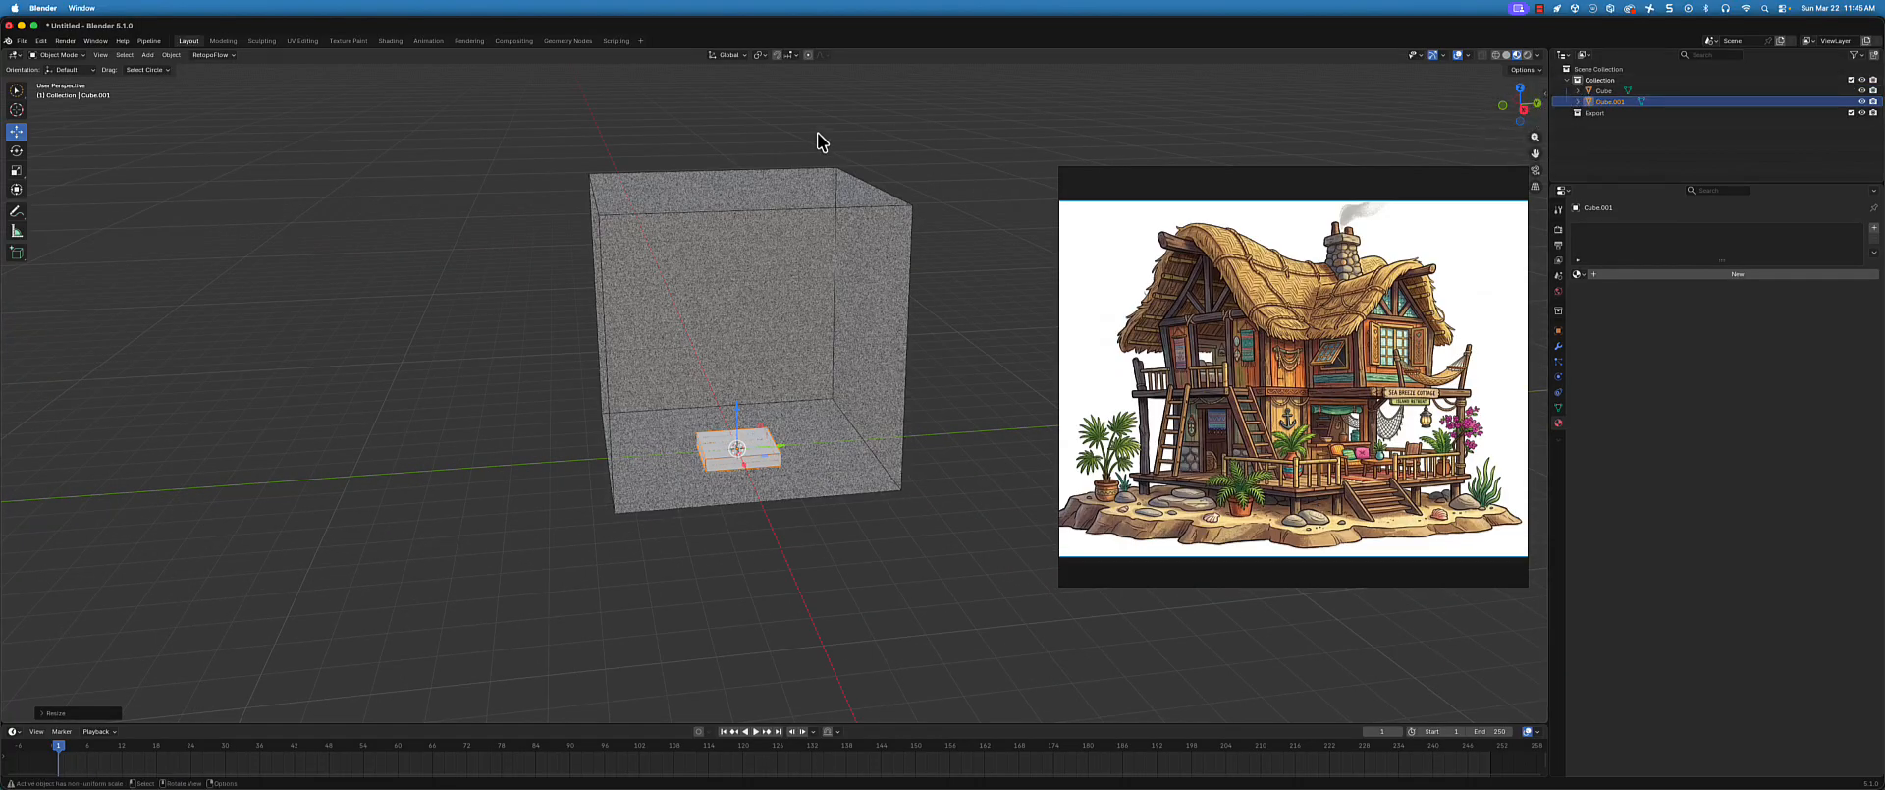
middle_drag(821, 138, 950, 263)
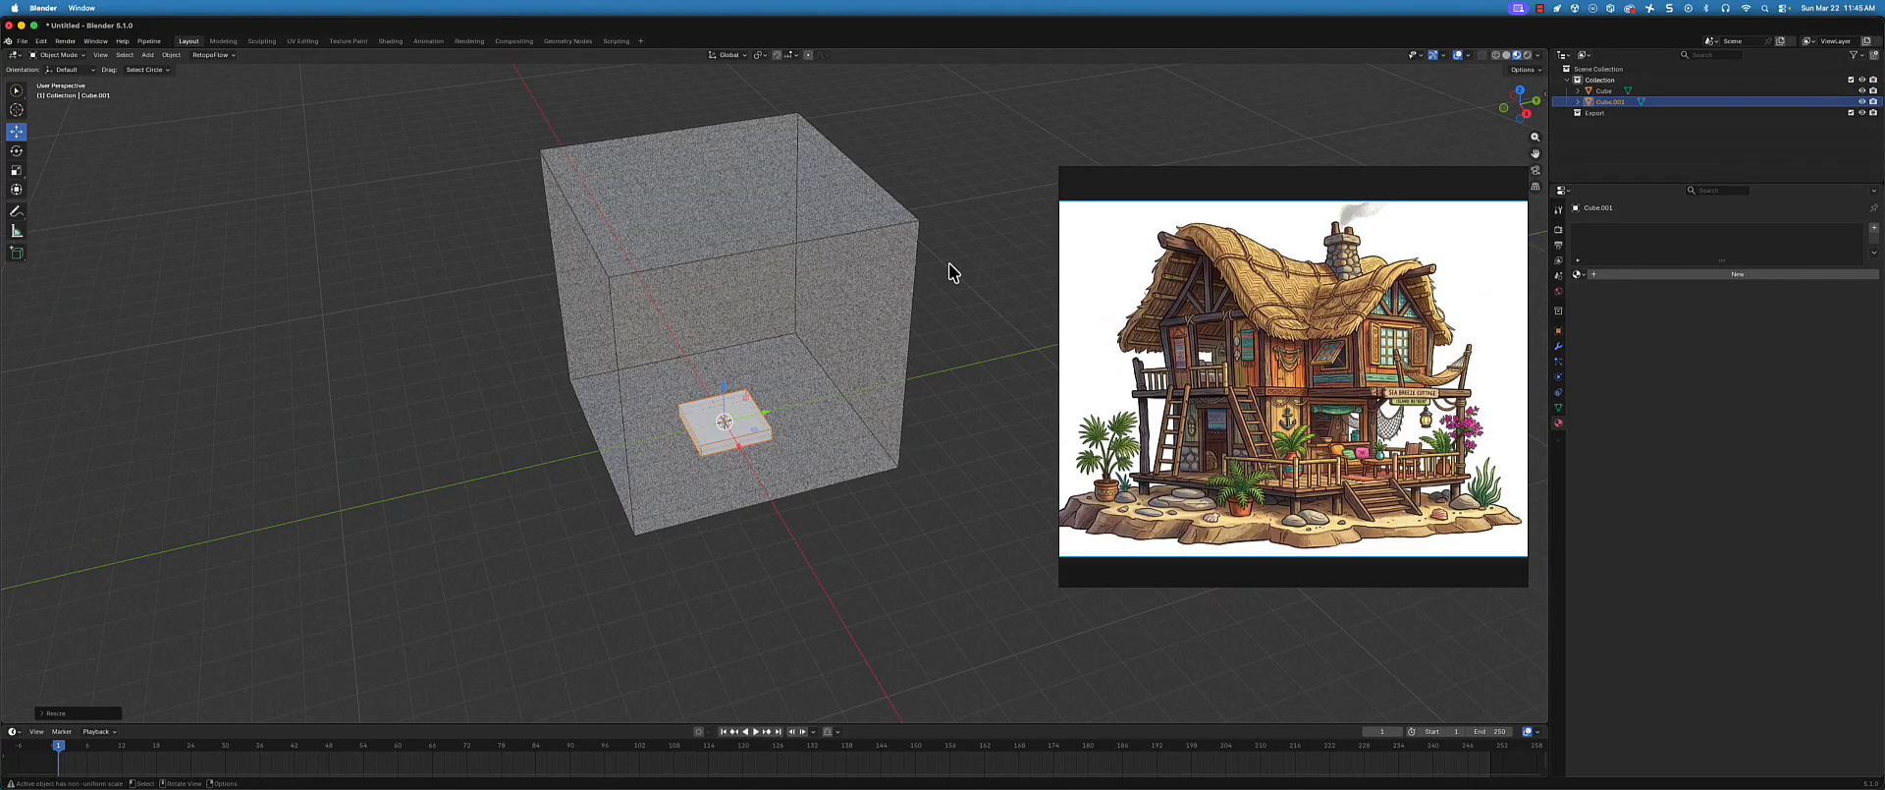
key(s)
key(y)
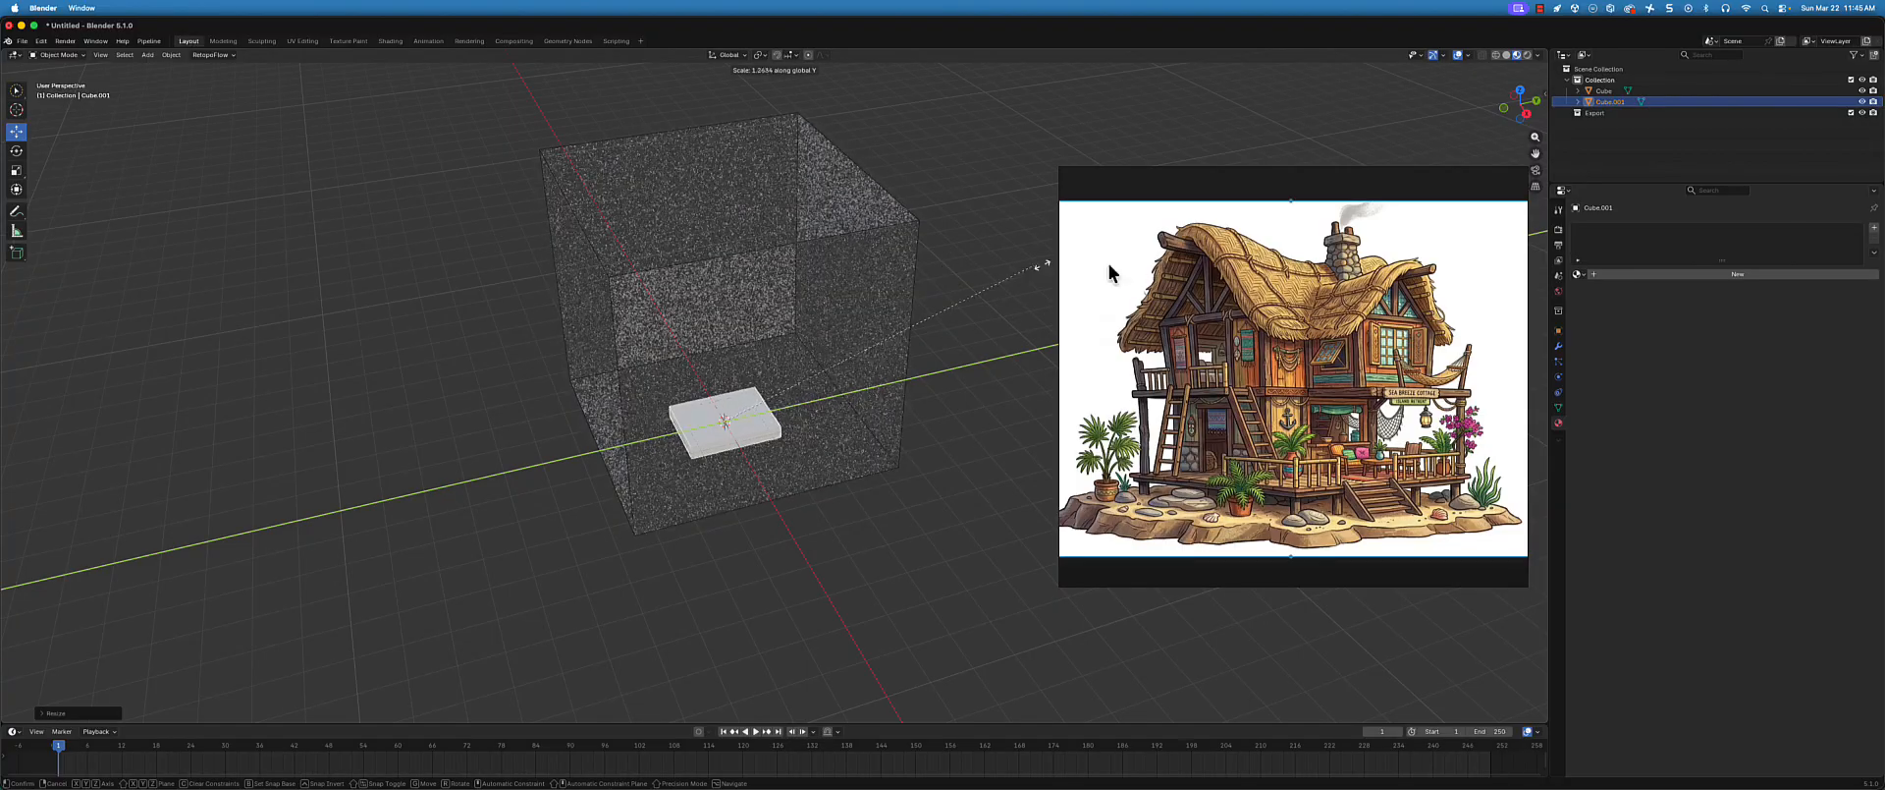
click(305, 221)
- Widen the slab along the X axis until it forms a roughly square base extending beyond the see-through cube's footprint
middle_drag(304, 222, 321, 321)
key(s)
key(x)
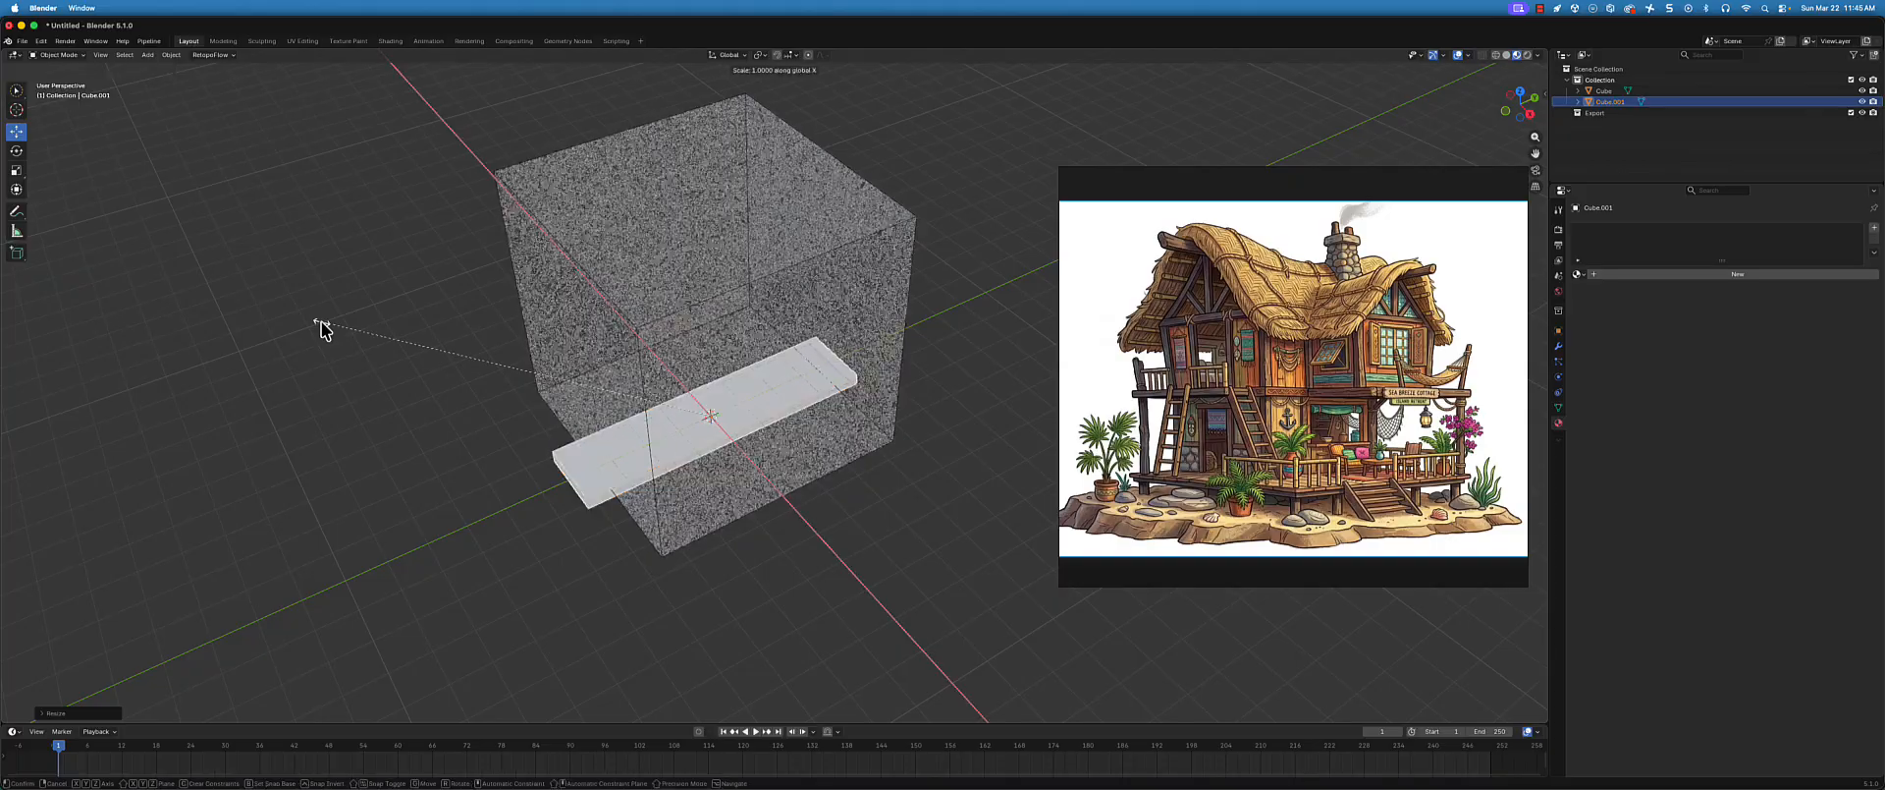
click(246, 136)
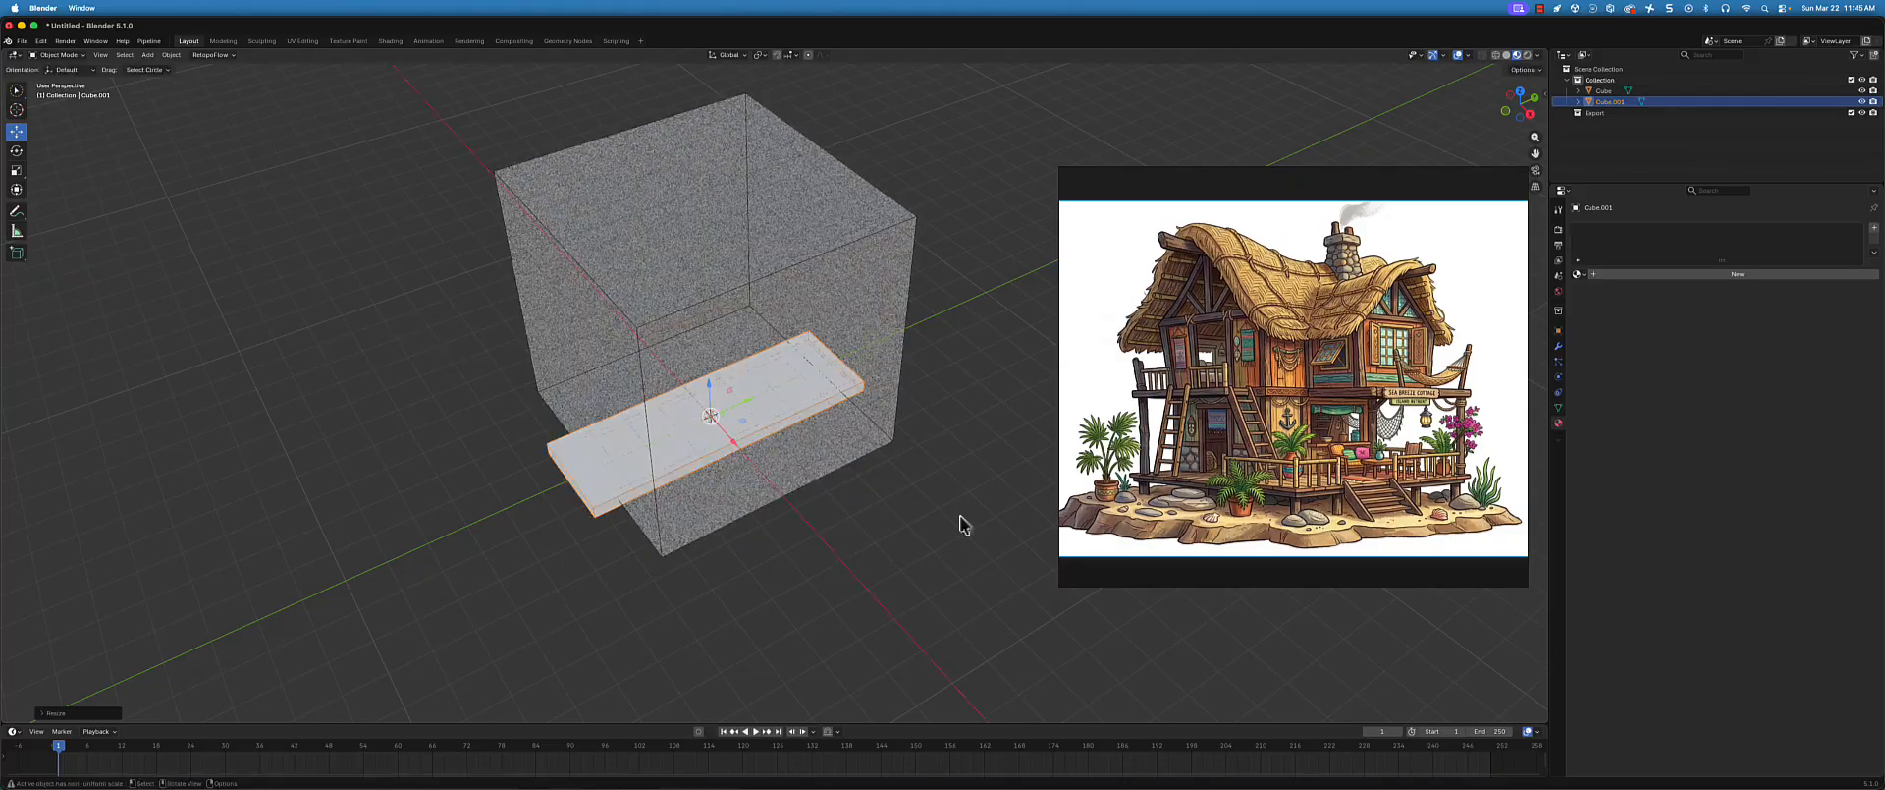
key(s)
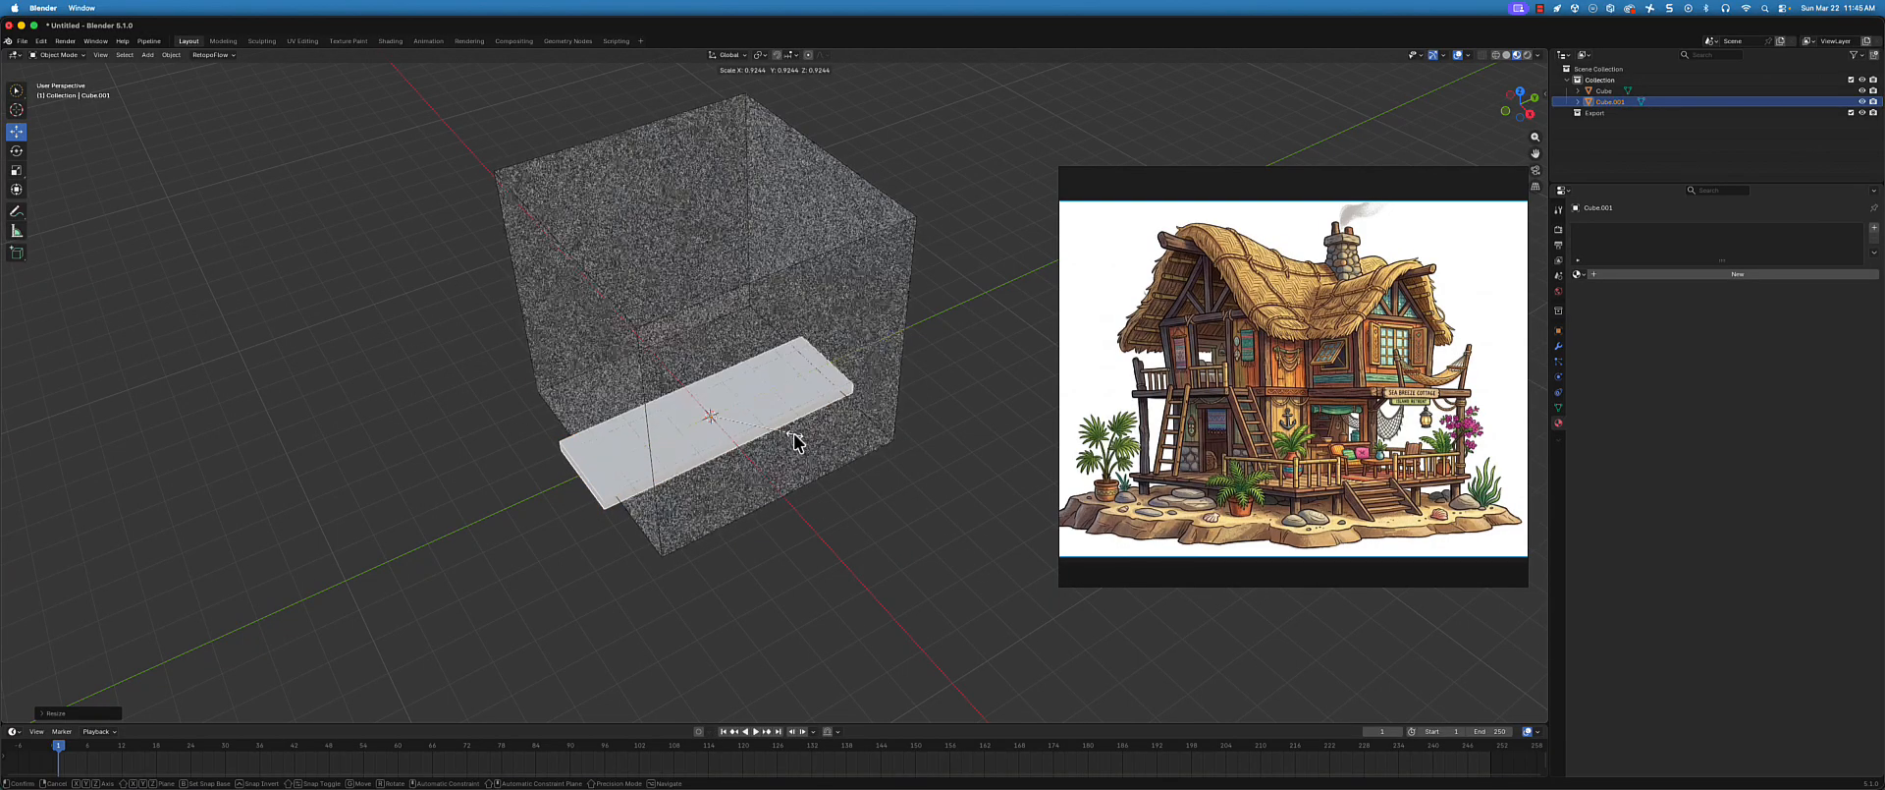
key(x)
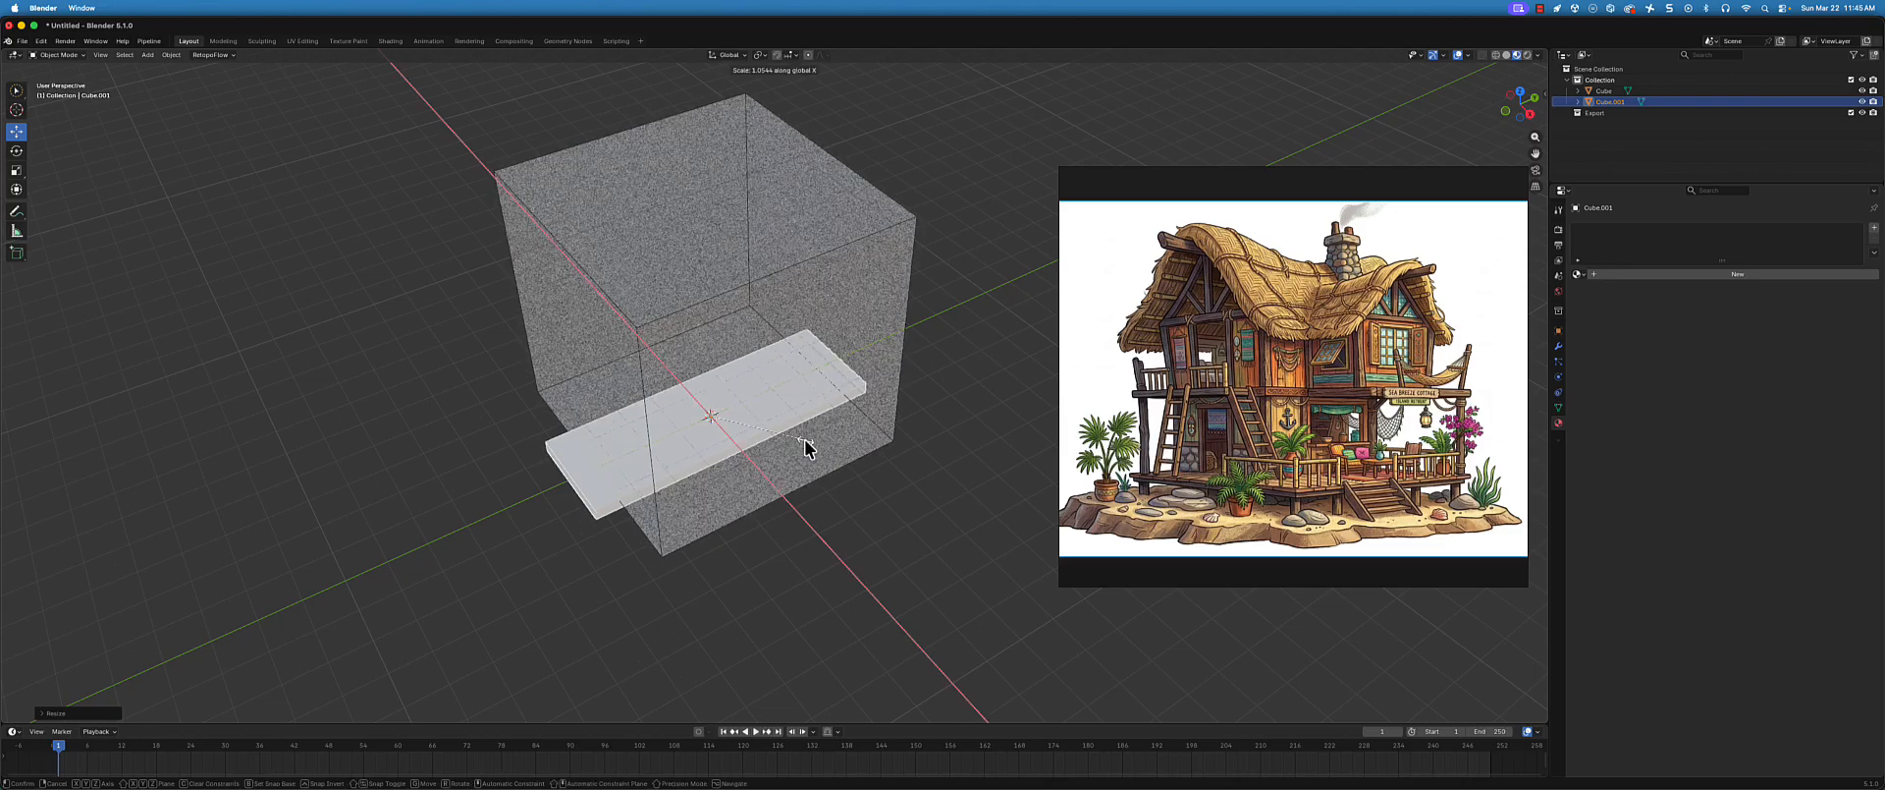
click(959, 550)
mouse_move(959, 551)
middle_down()
mouse_move(893, 539)
mouse_move(925, 485)
mouse_move(928, 550)
middle_up()
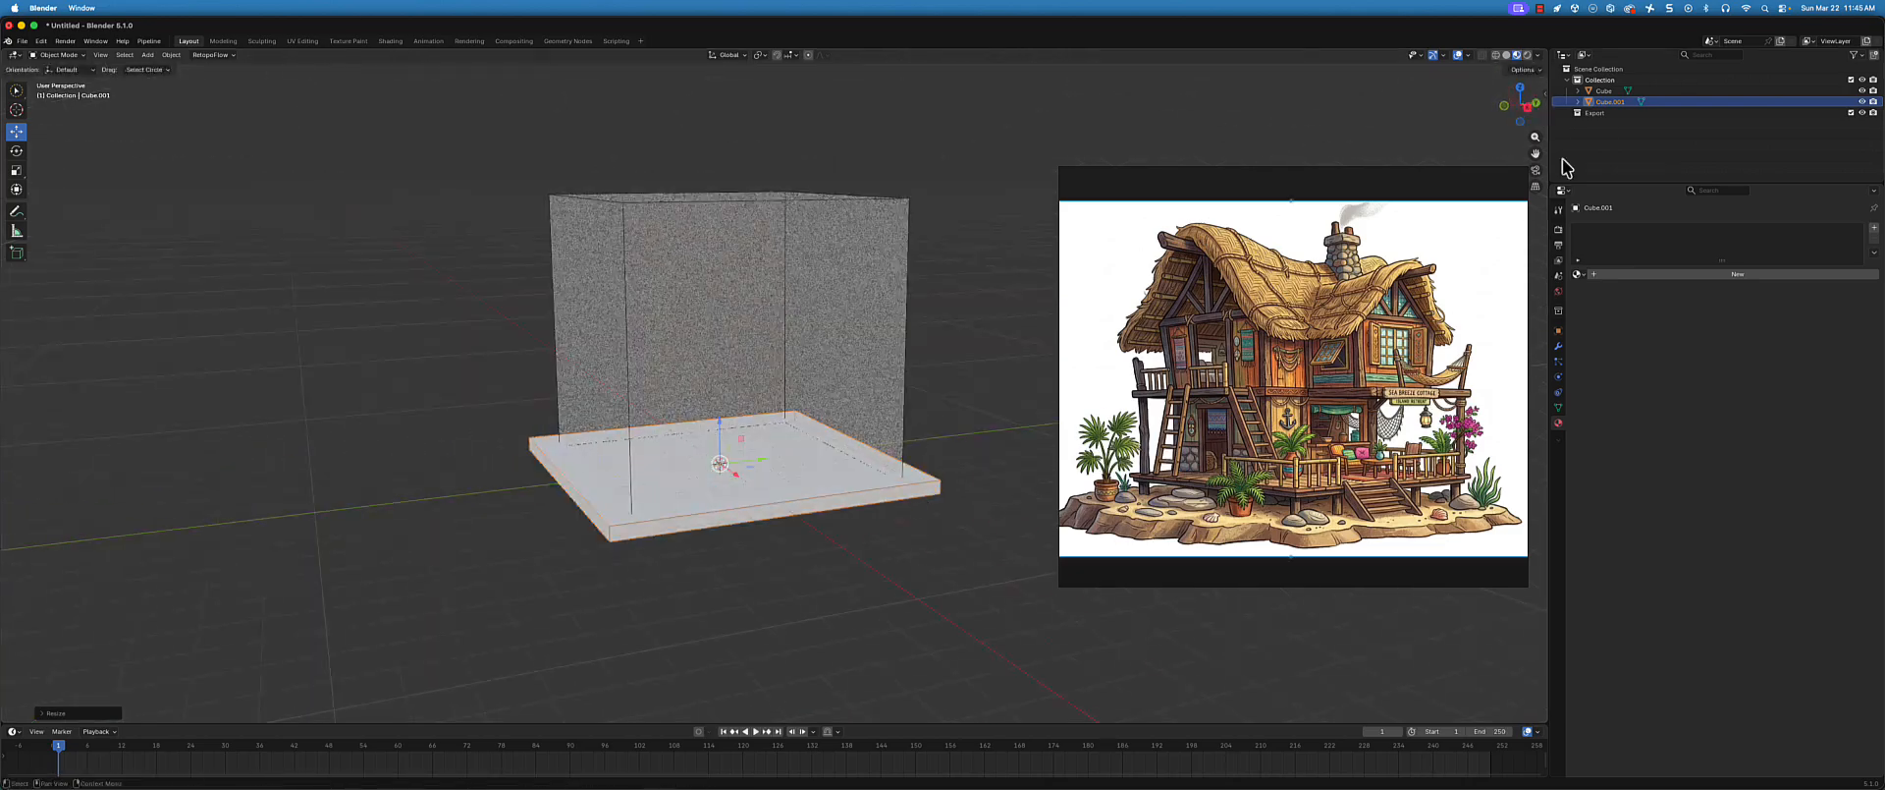
- Display the slab's transform values, move the reference image clear of them, and set the X and Y scale to 4.5
key(n)
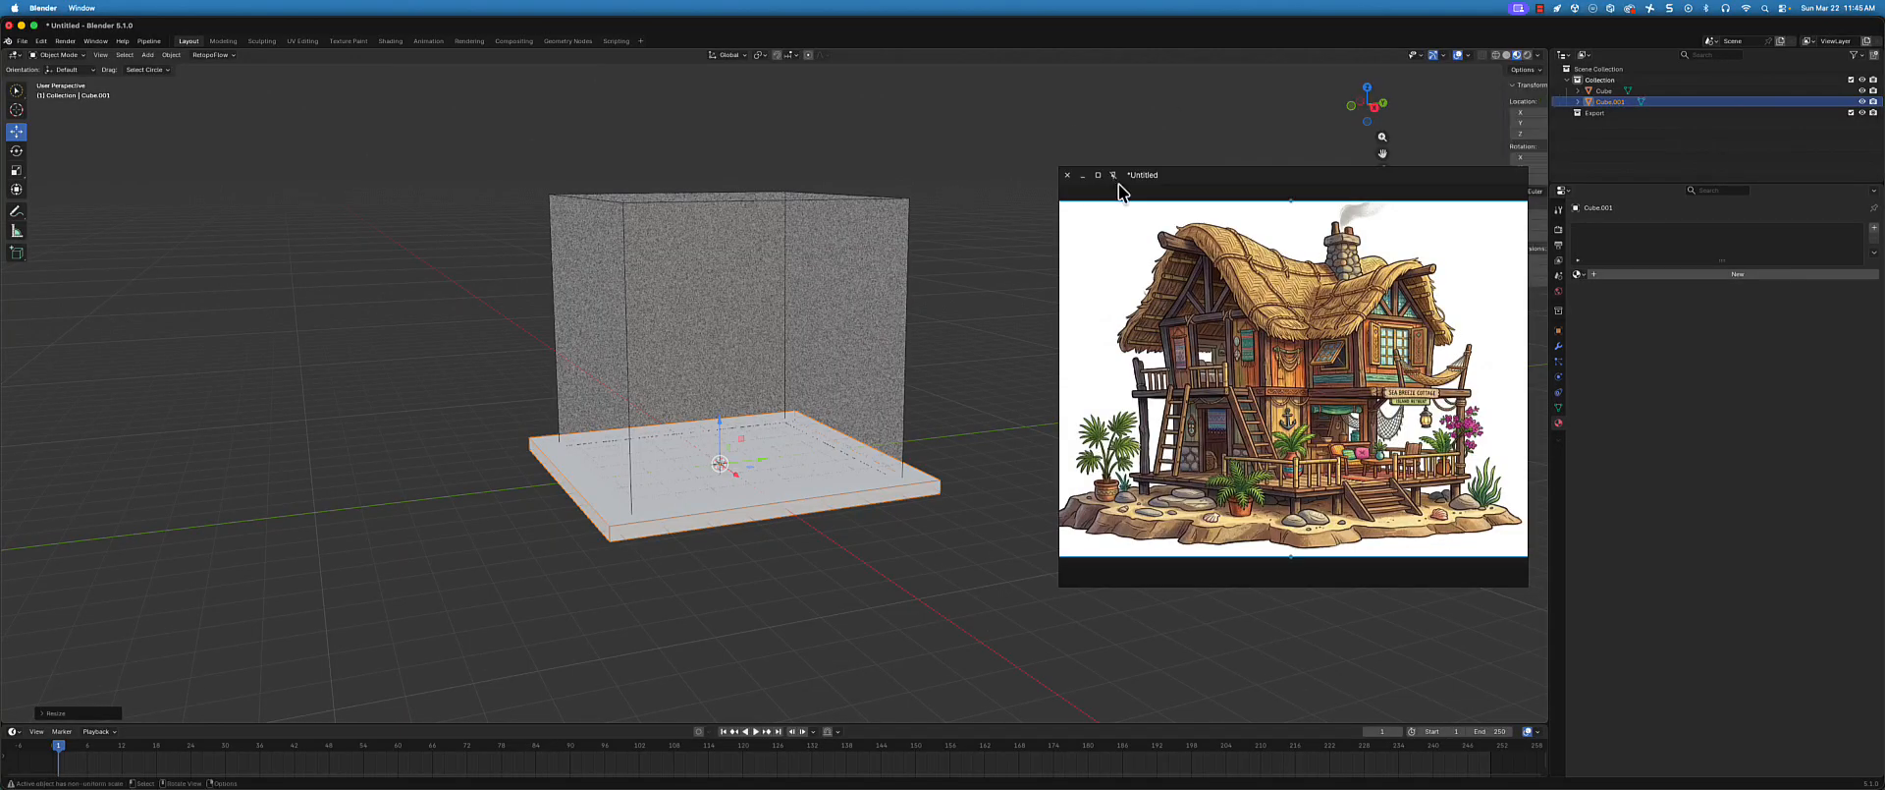
drag(1246, 190, 1238, 446)
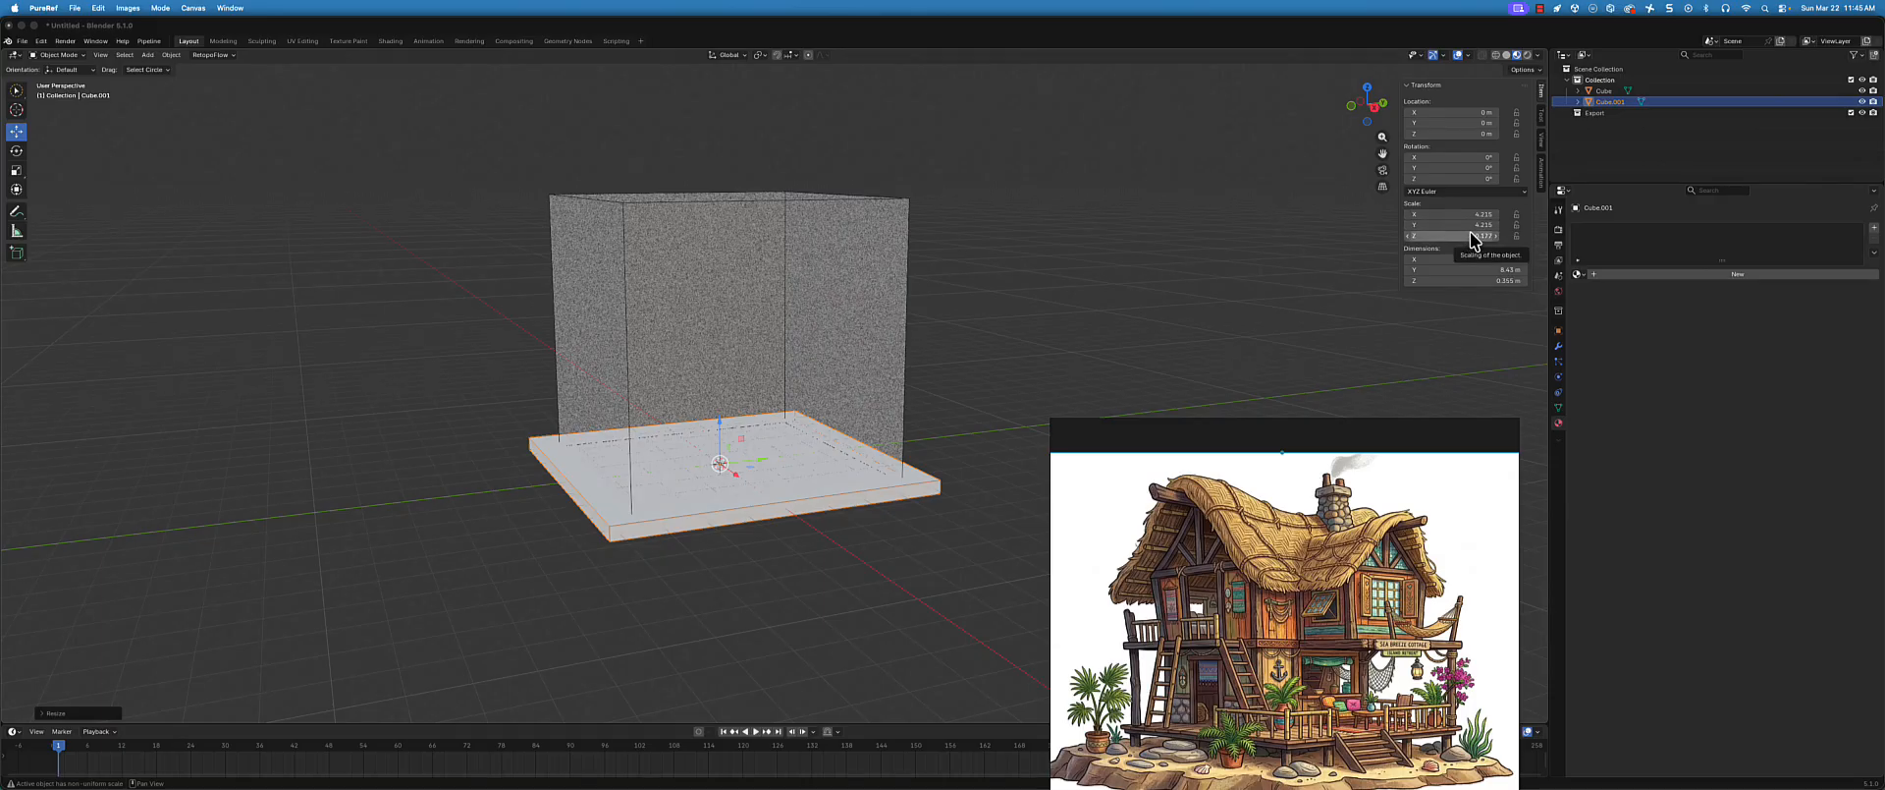
click(1491, 215)
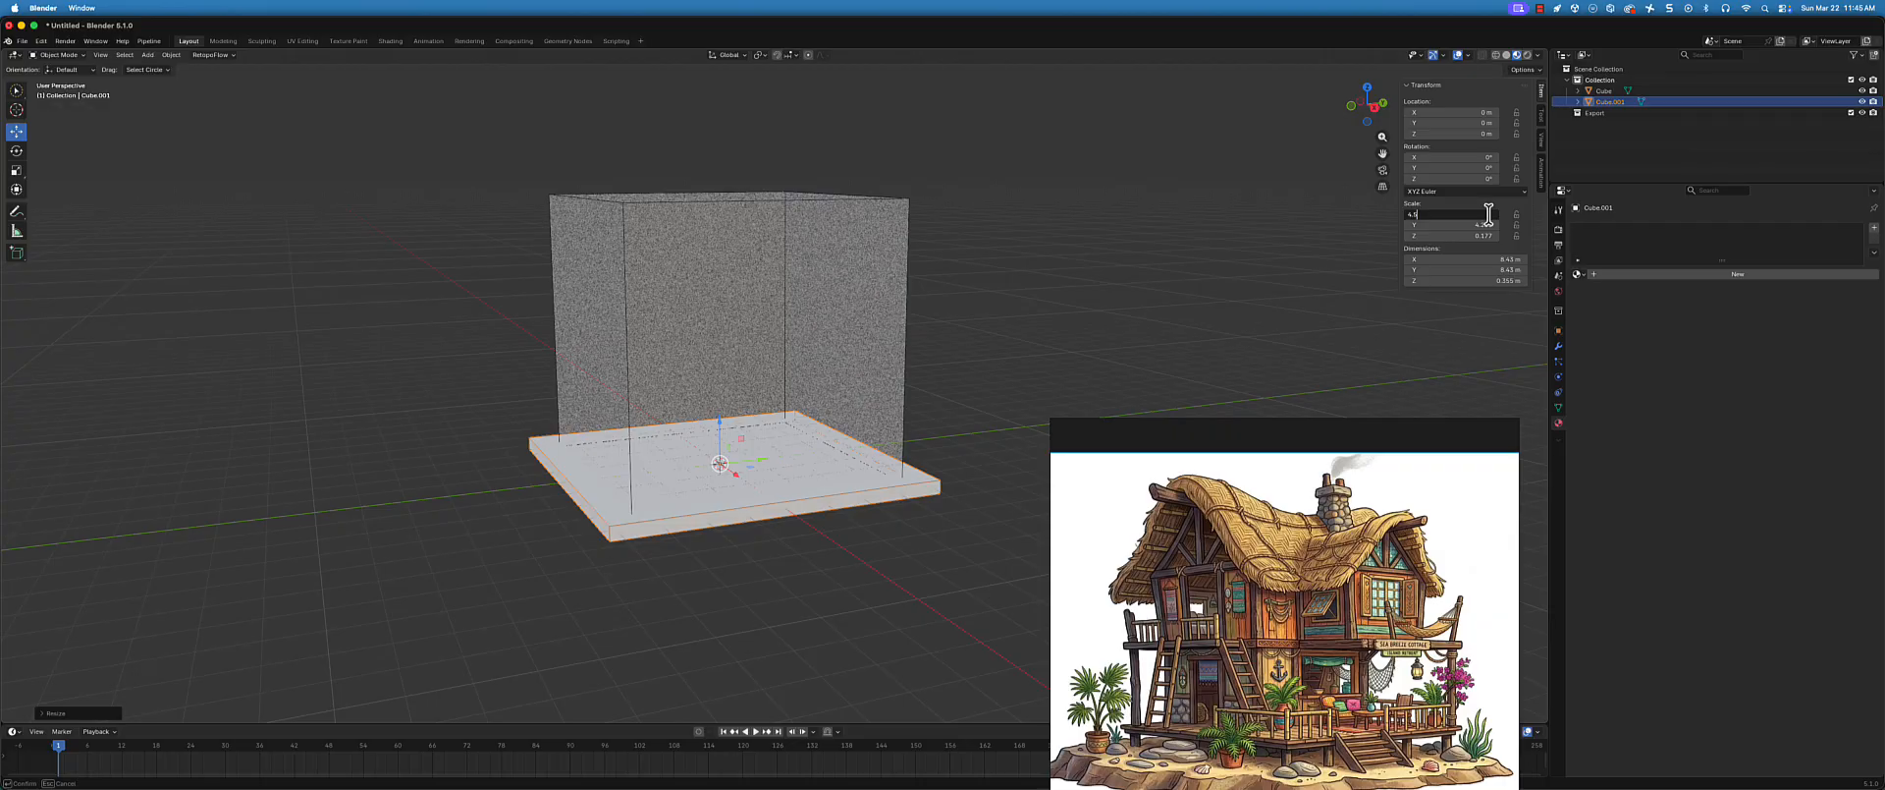
text(4.5)
key(Tab)
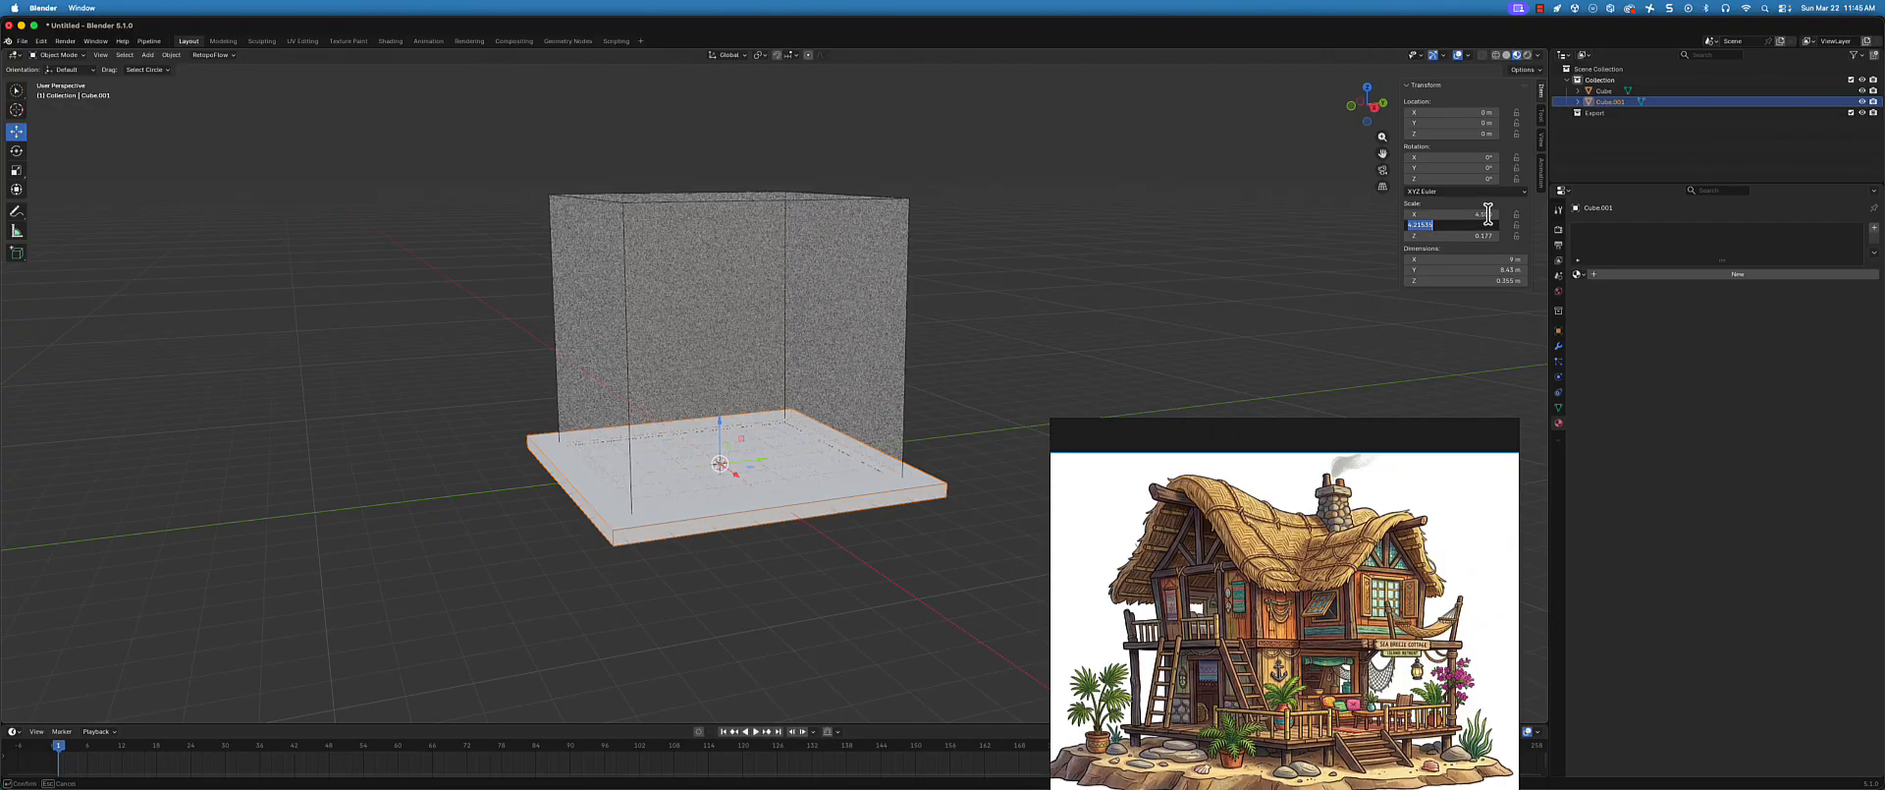
text(4.5)
key(Return)
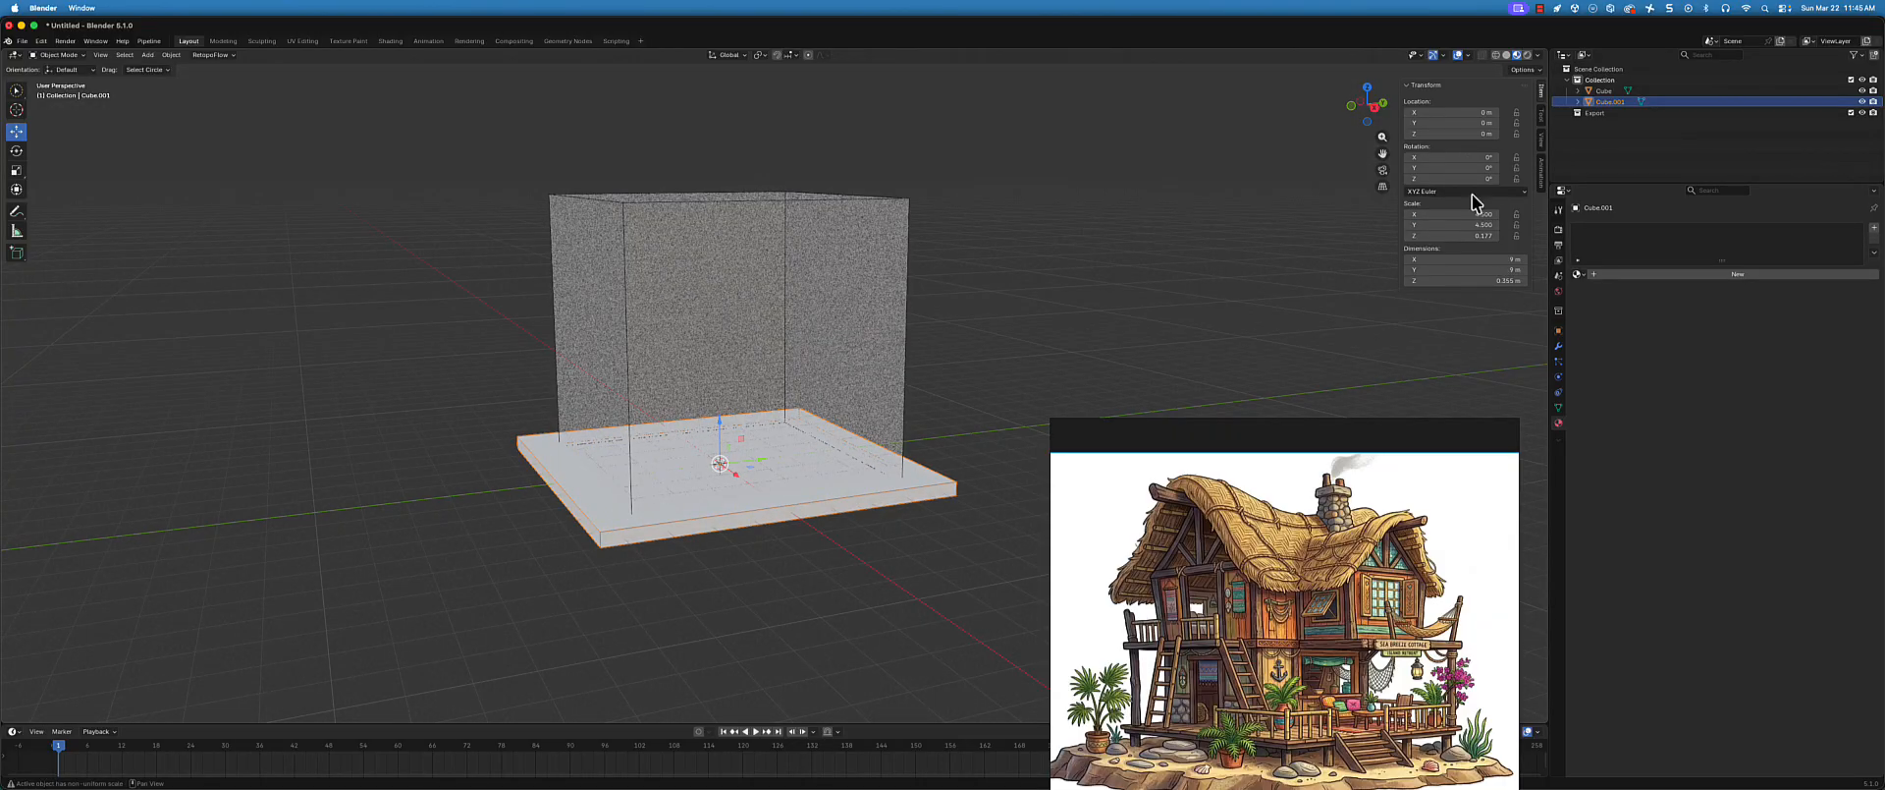
- Set the slab's Z scale to 0.15 and compare its thickness with the rocky base in the reference image
click(1473, 235)
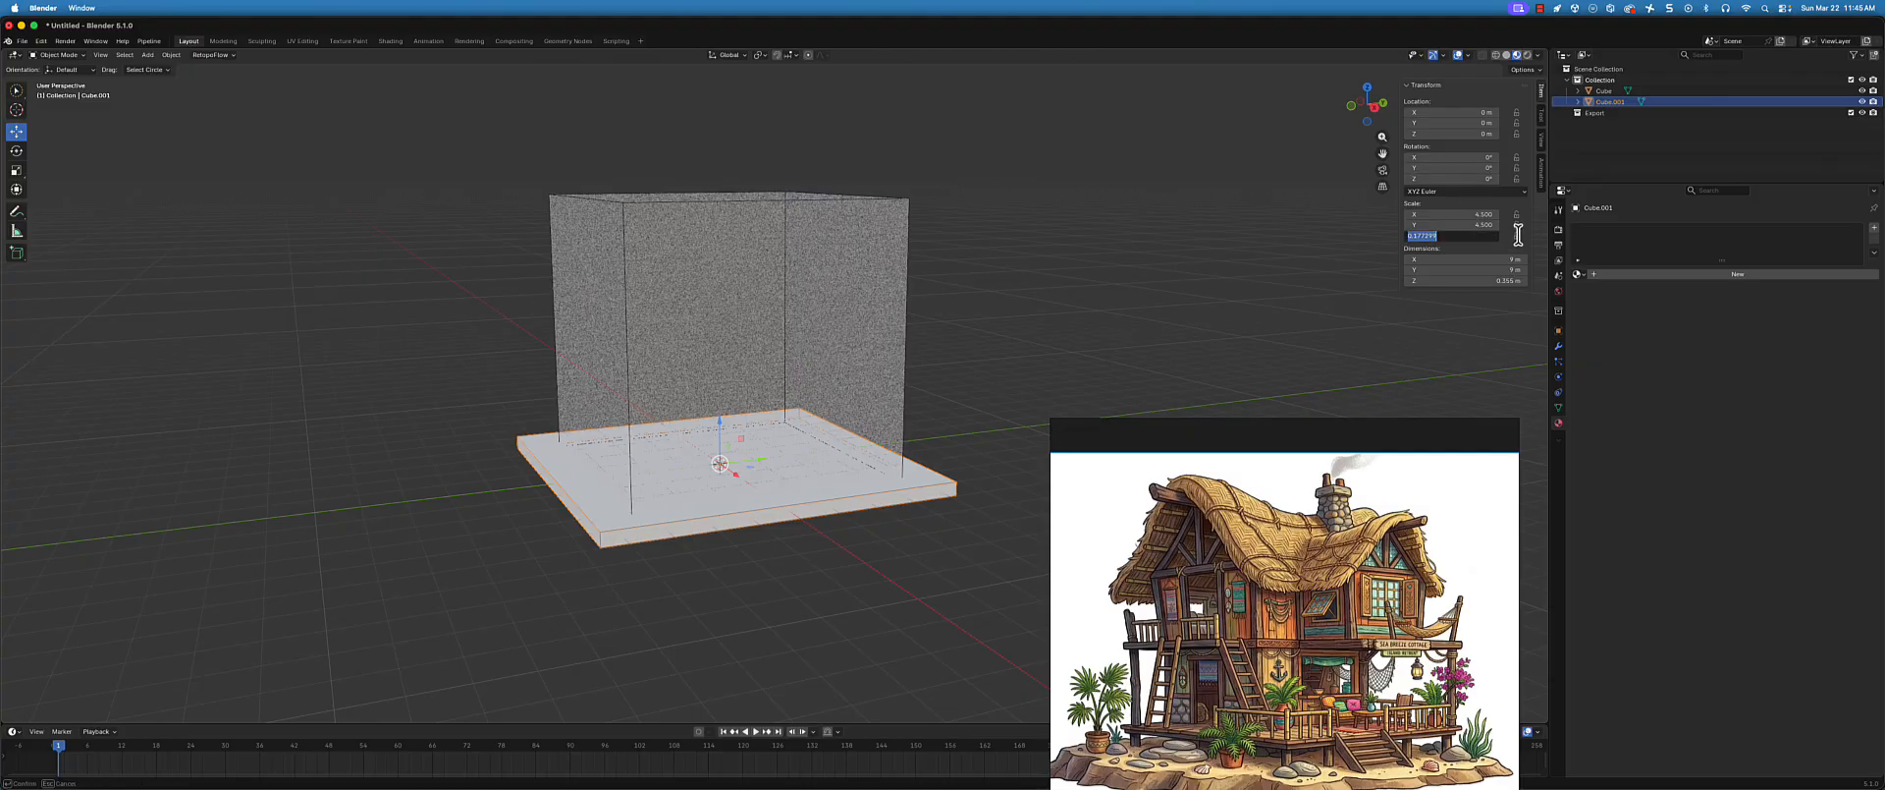
text(.15)
key(Return)
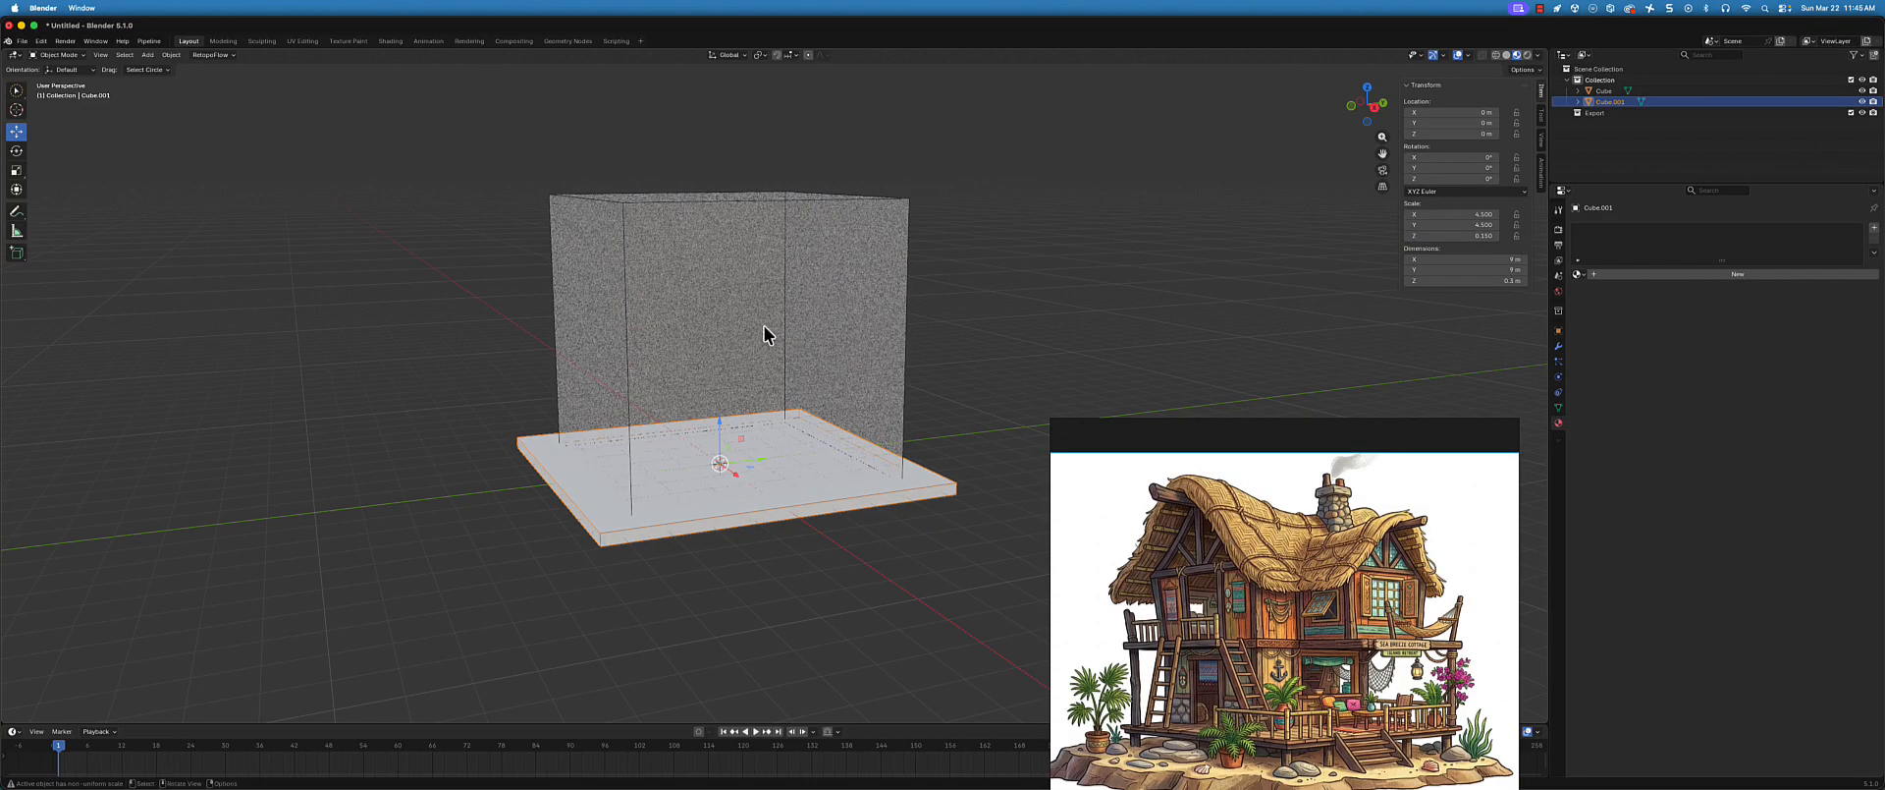
middle_drag(592, 452, 595, 432)
drag(1254, 430, 1351, 226)
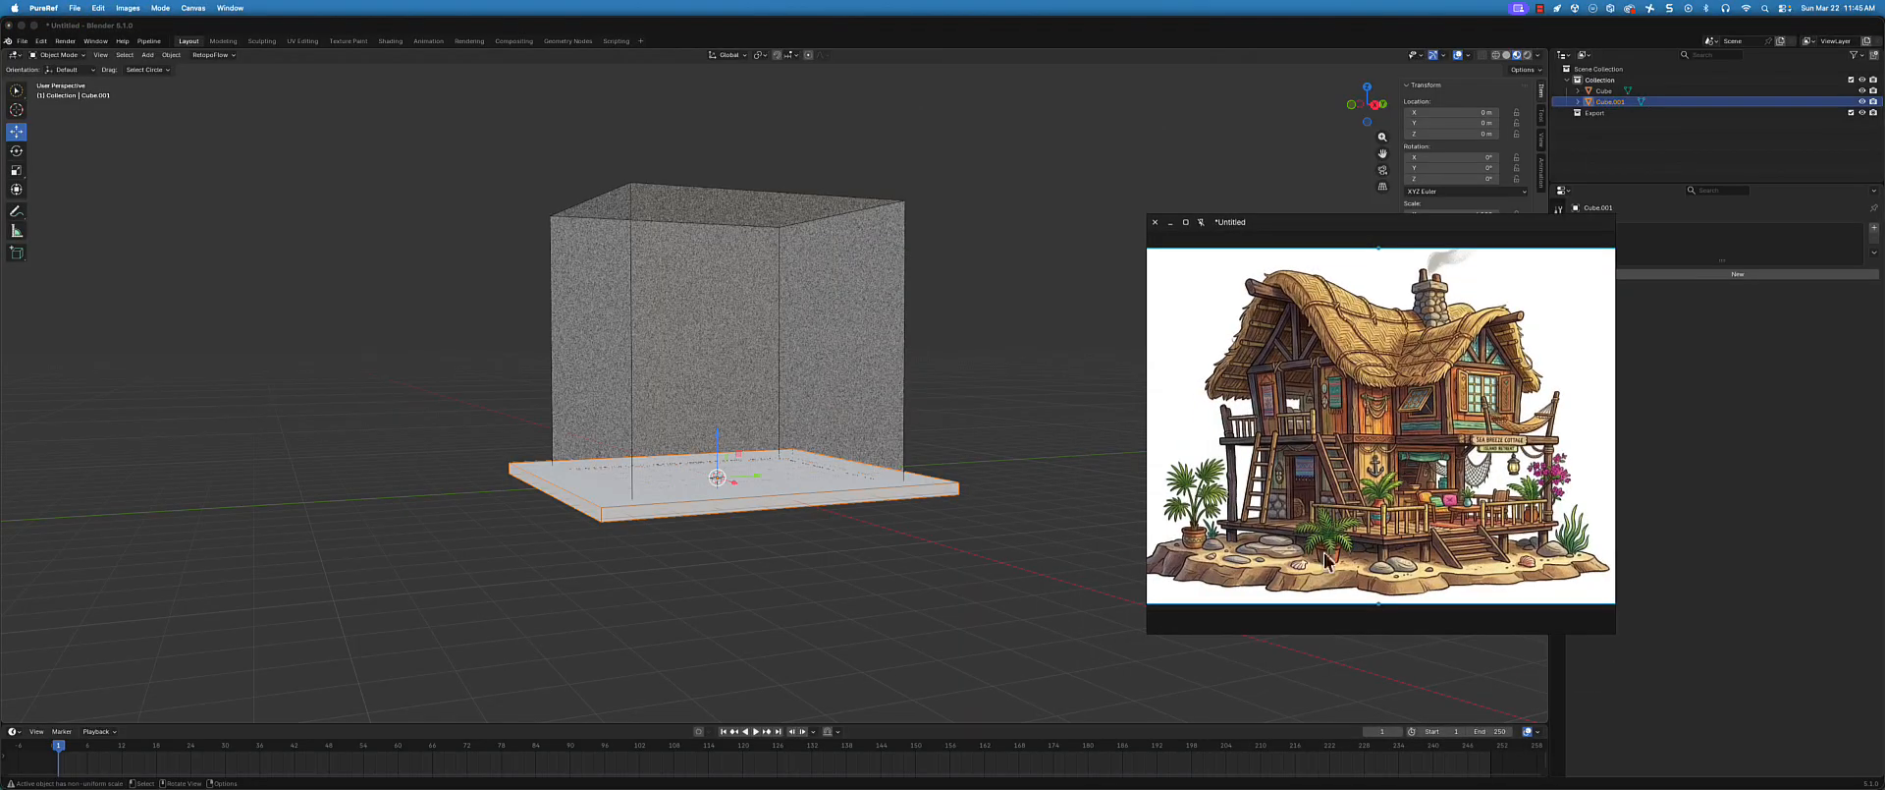
middle_drag(720, 422, 604, 481)
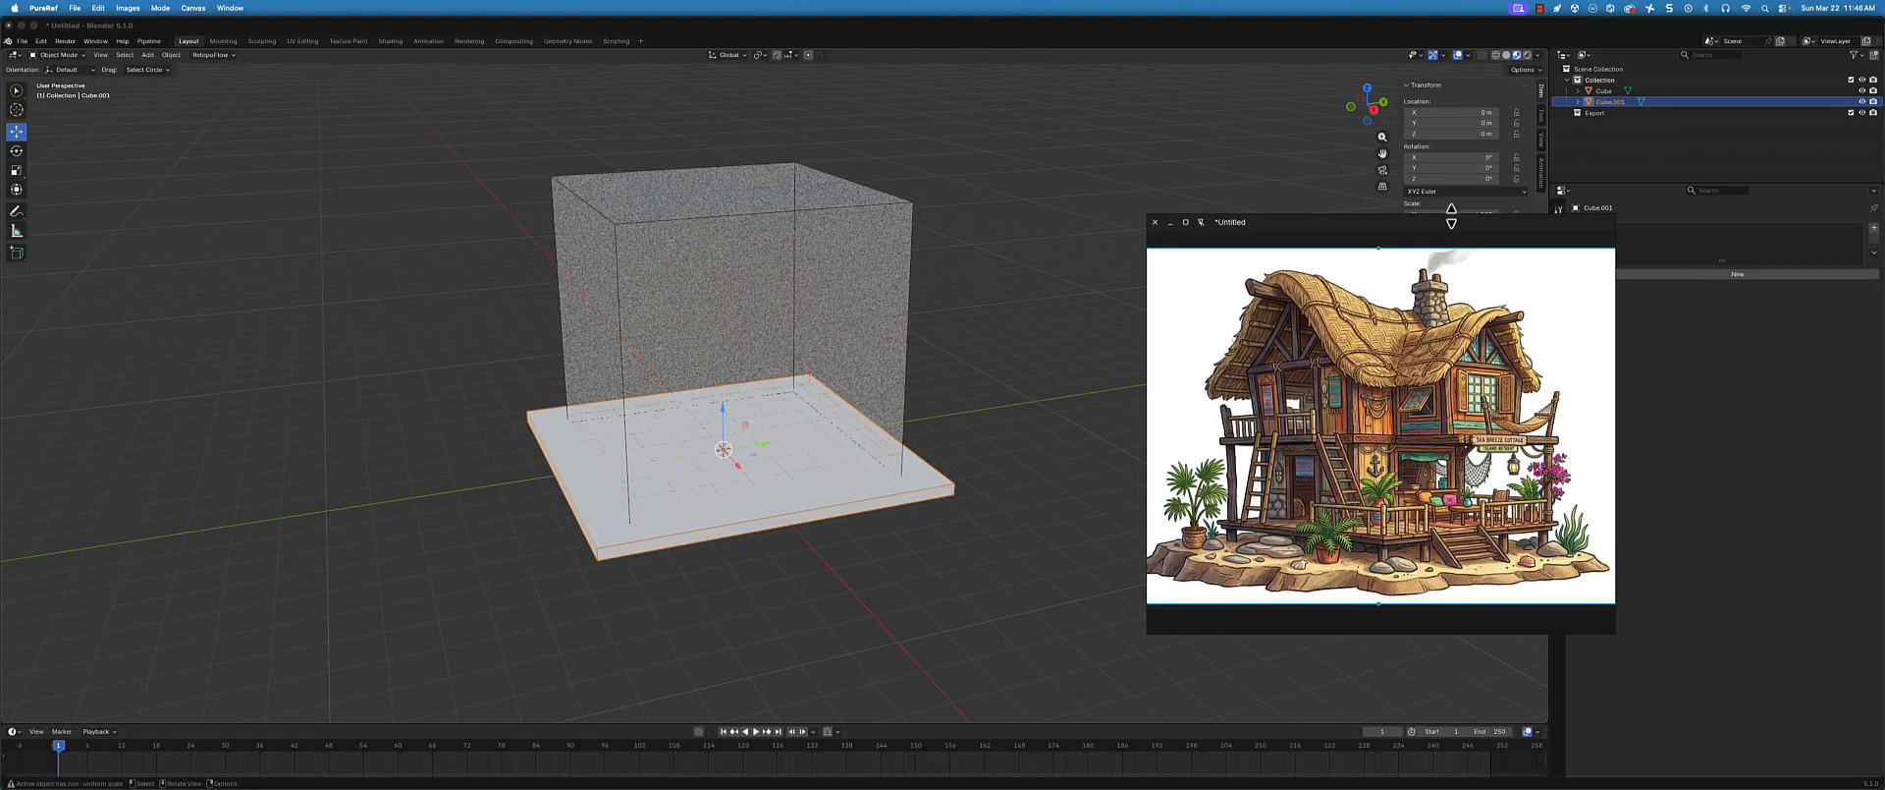
- Move the reference image off the transform values and try a Z scale of 1 for the slab
drag(1449, 224, 1399, 411)
click(1479, 236)
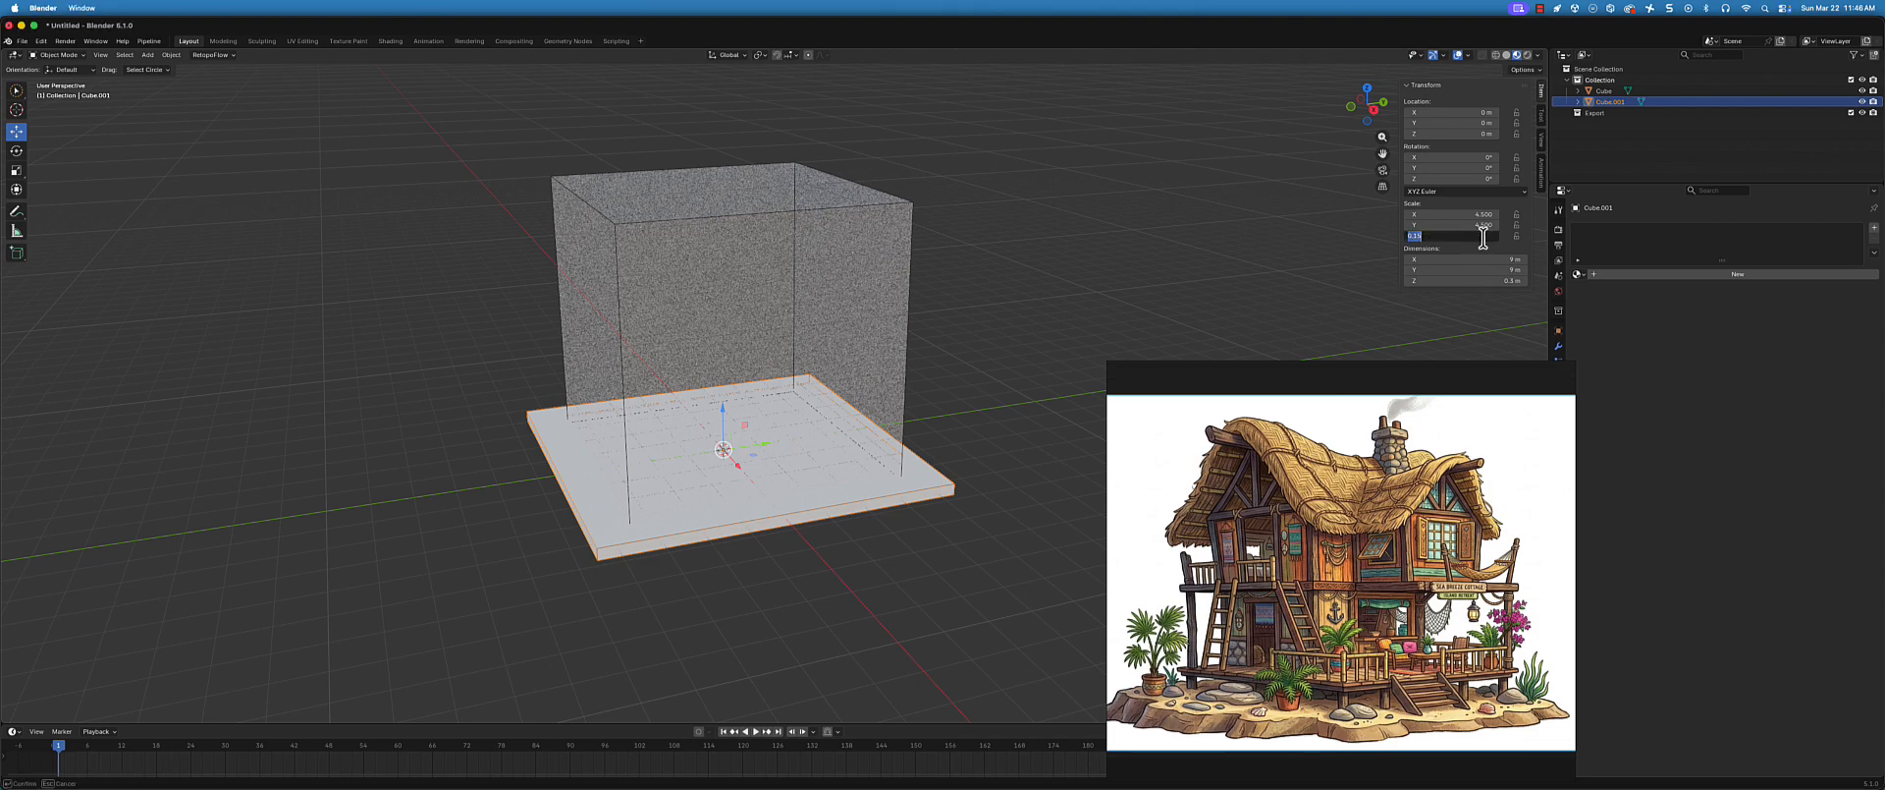
text(1)
key(Return)
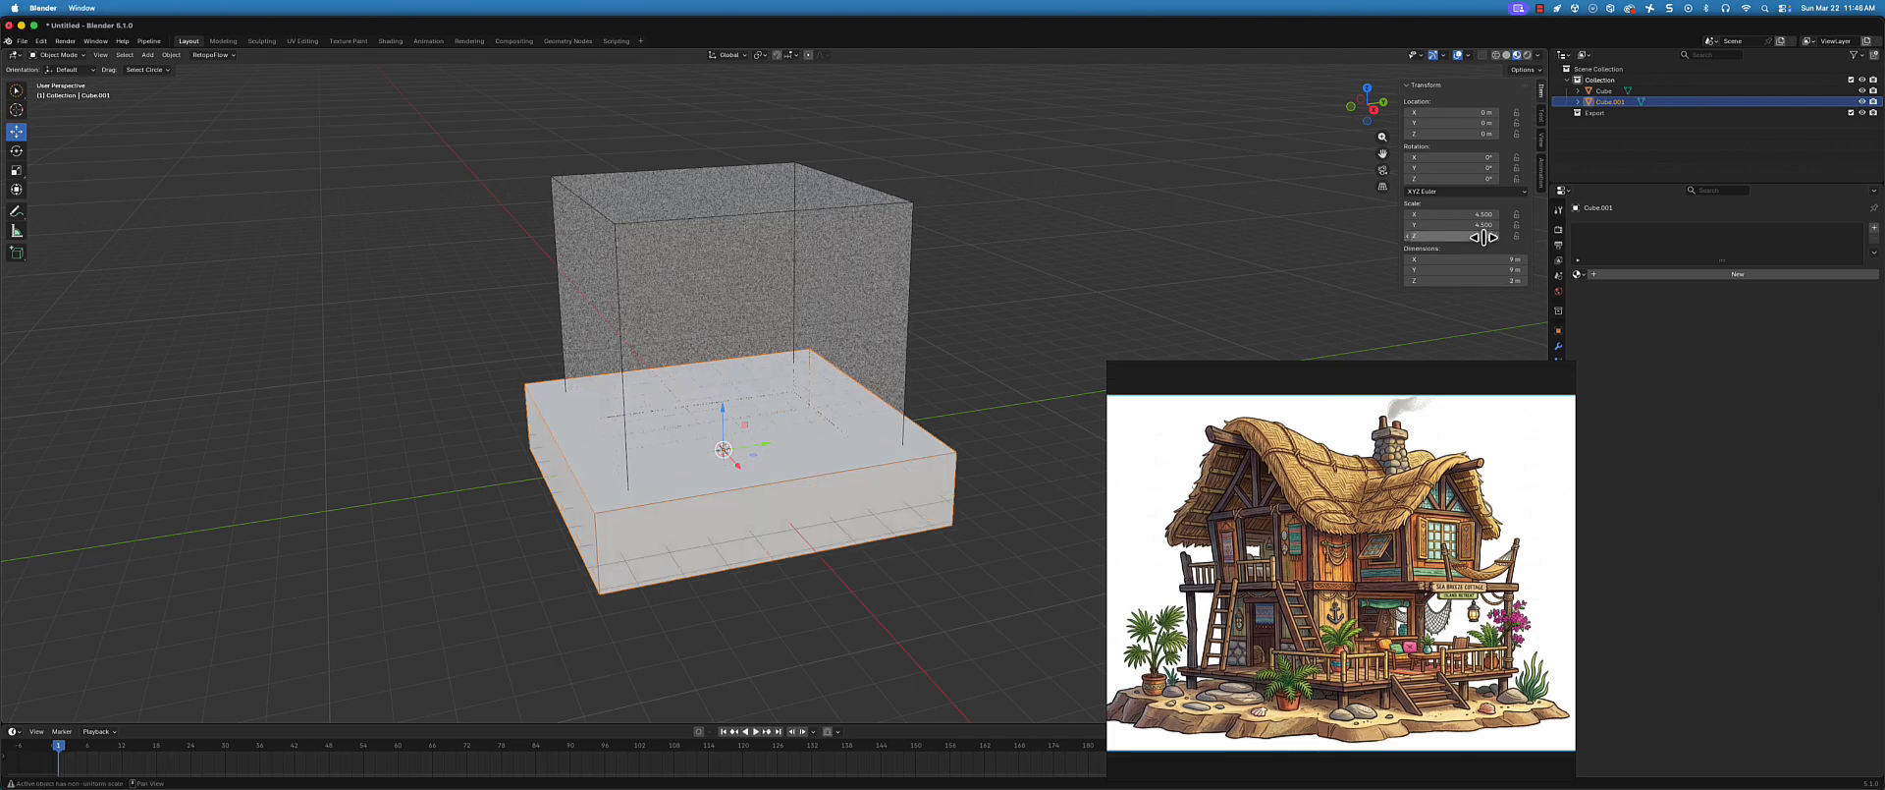
- Set the slab's Z scale to 0.5
click(1484, 237)
text(.5)
key(Return)
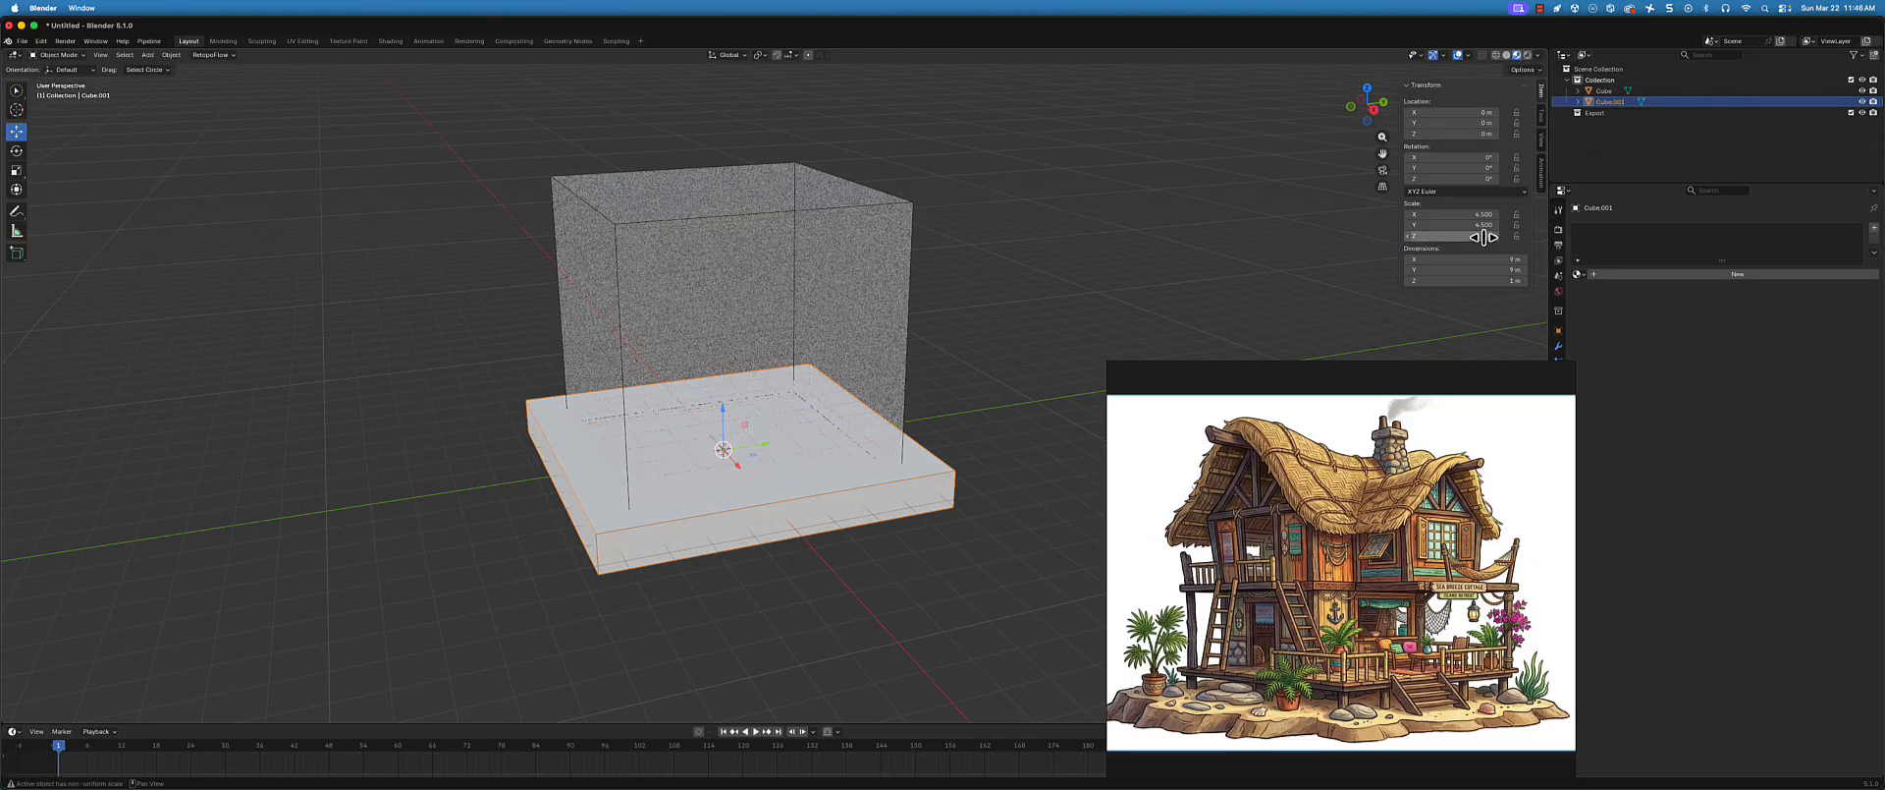
- Raise the slab along the Z axis about 0.5 m so its underside rests on the ground plane, aligning it in an orthographic side view
middle_drag(700, 468, 732, 432)
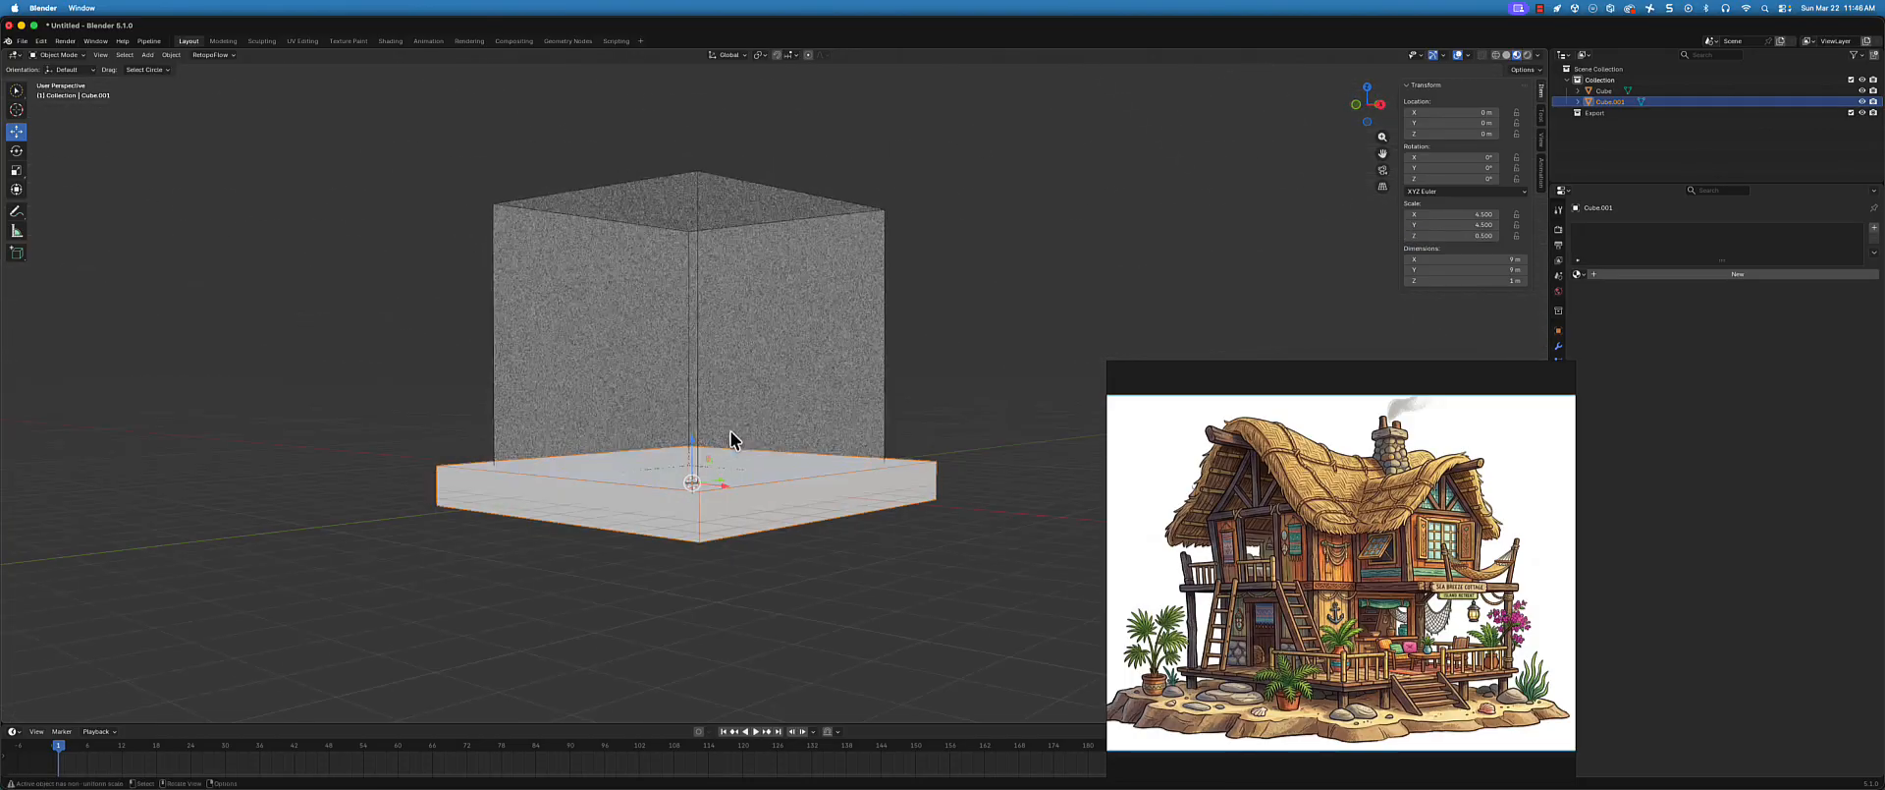
key(g)
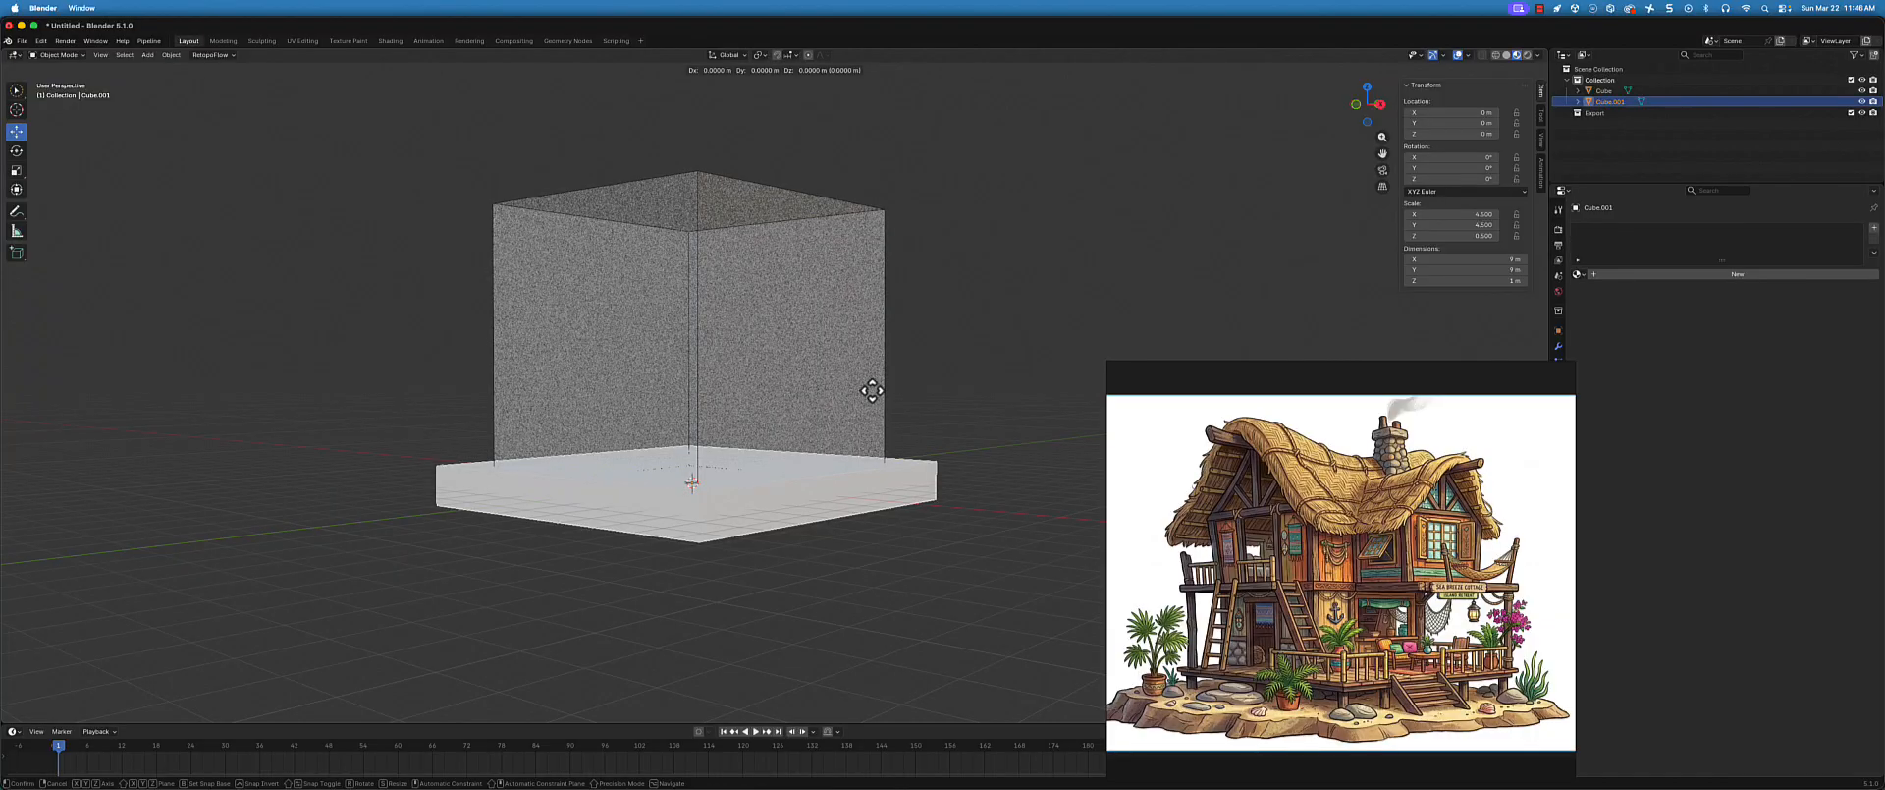
key(z)
click(875, 383)
middle_drag(875, 383, 781, 408)
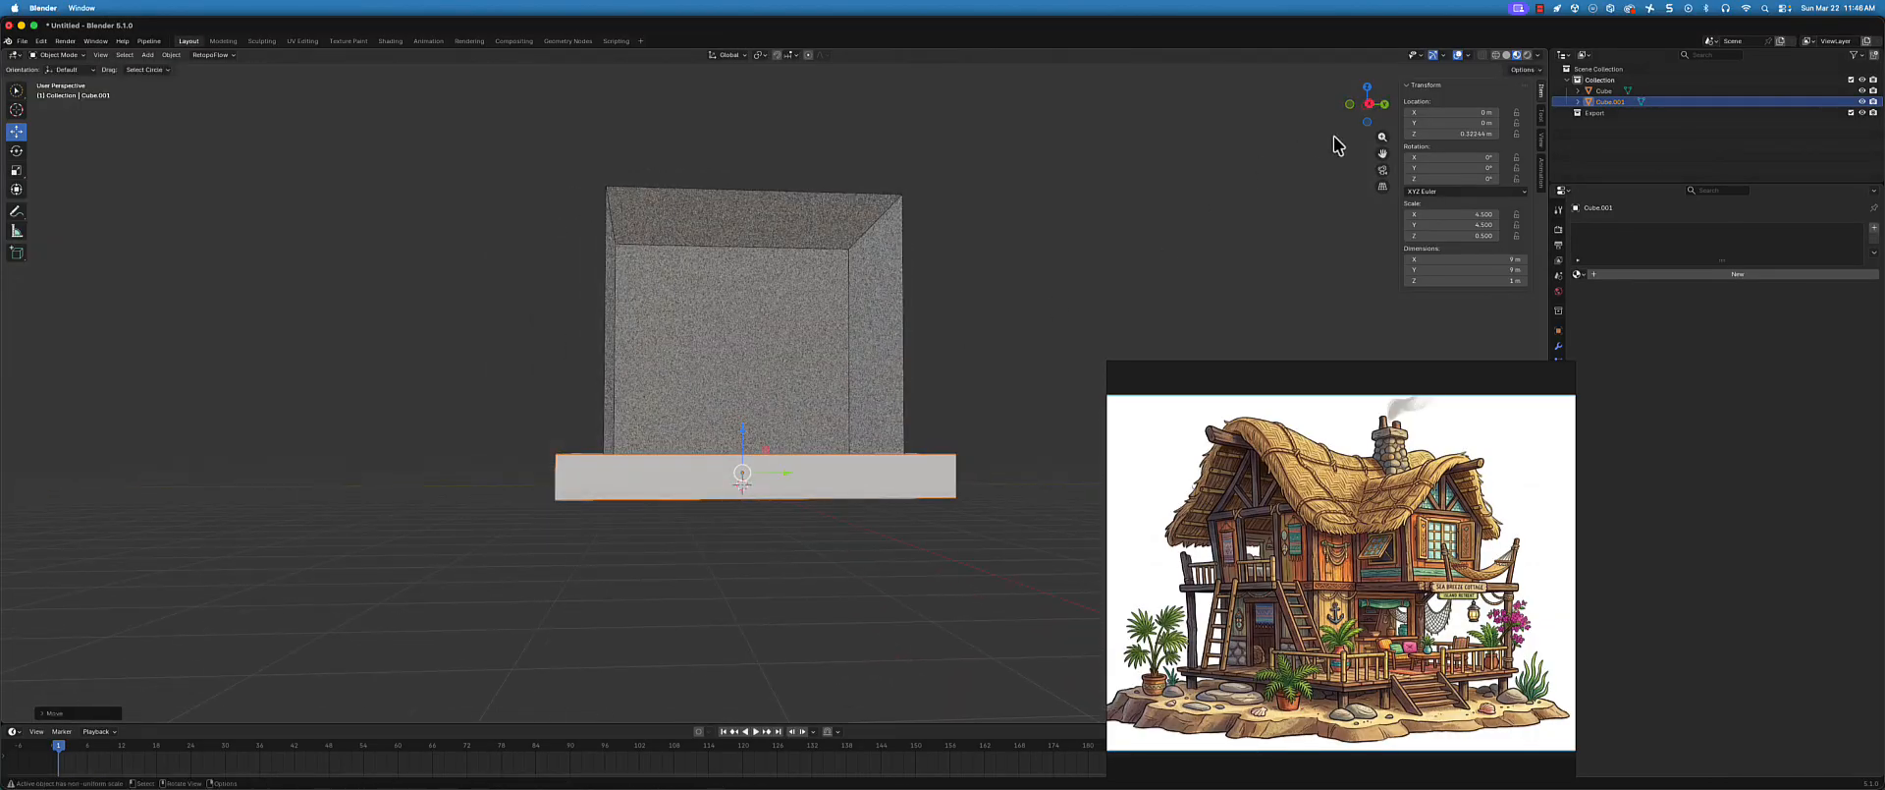
click(1383, 104)
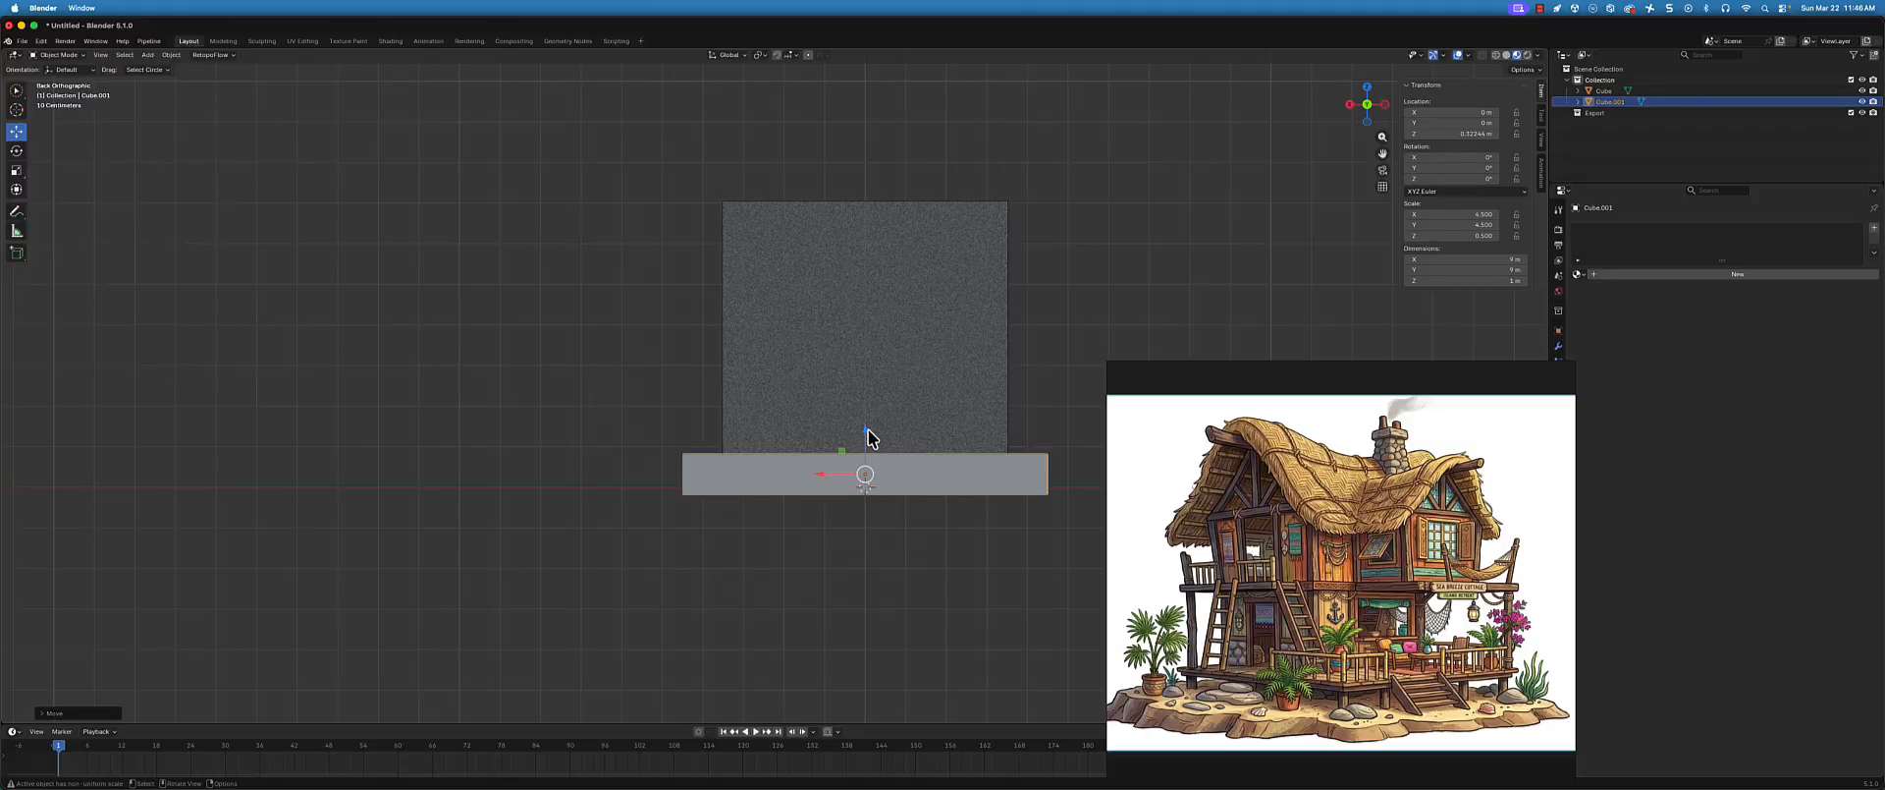
drag(868, 438, 875, 423)
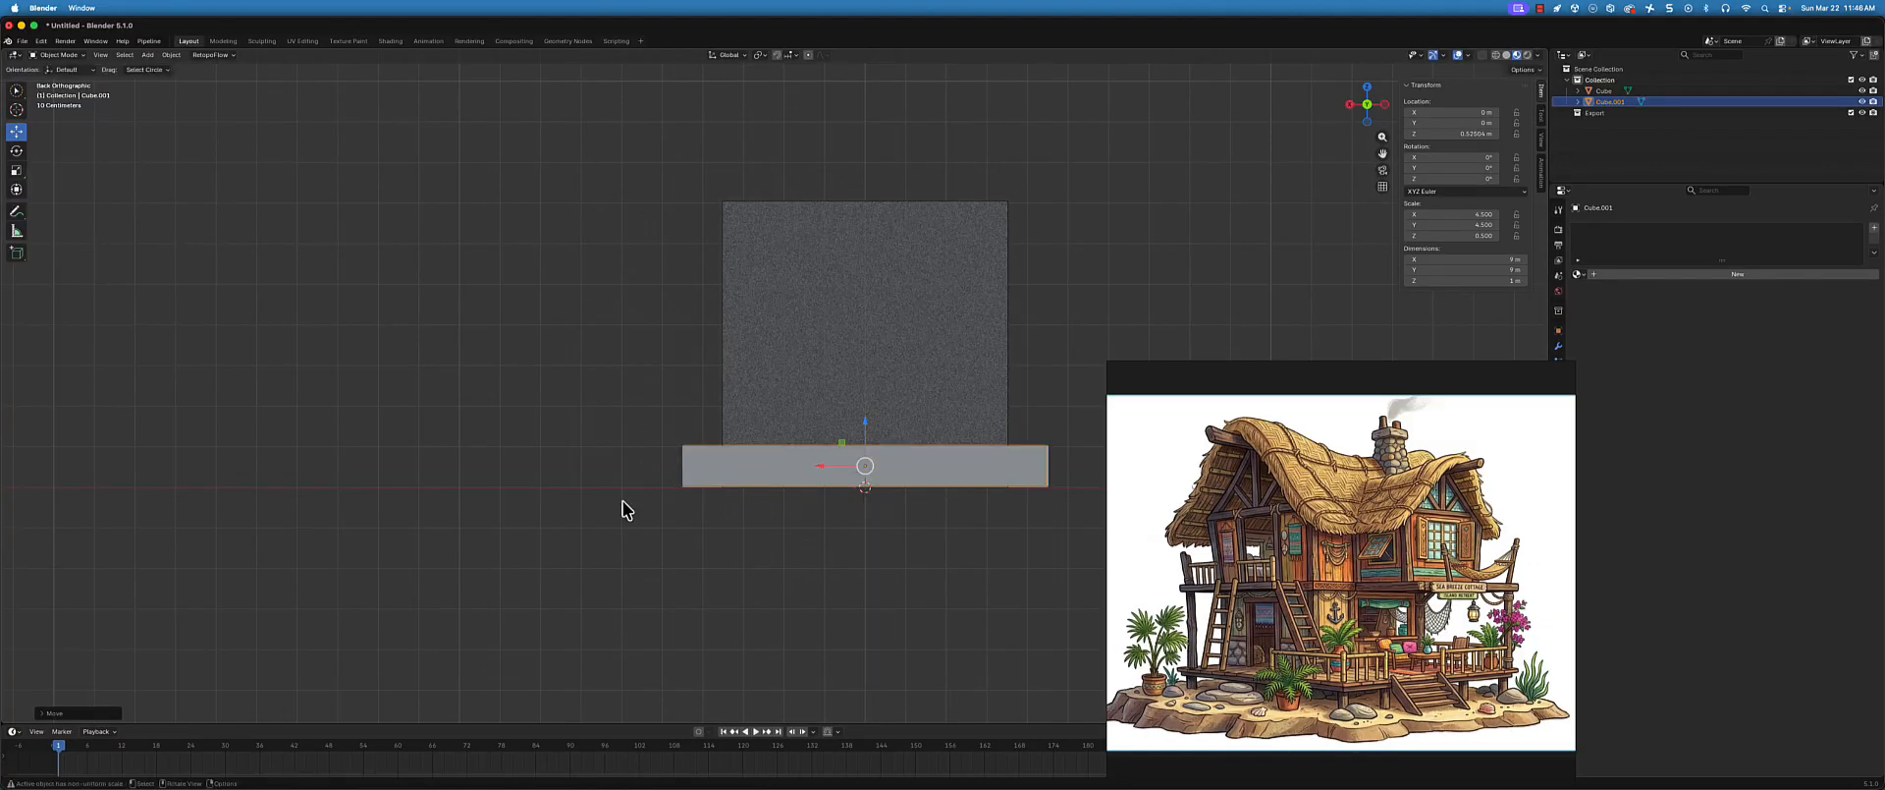
middle_drag(622, 502, 751, 536)
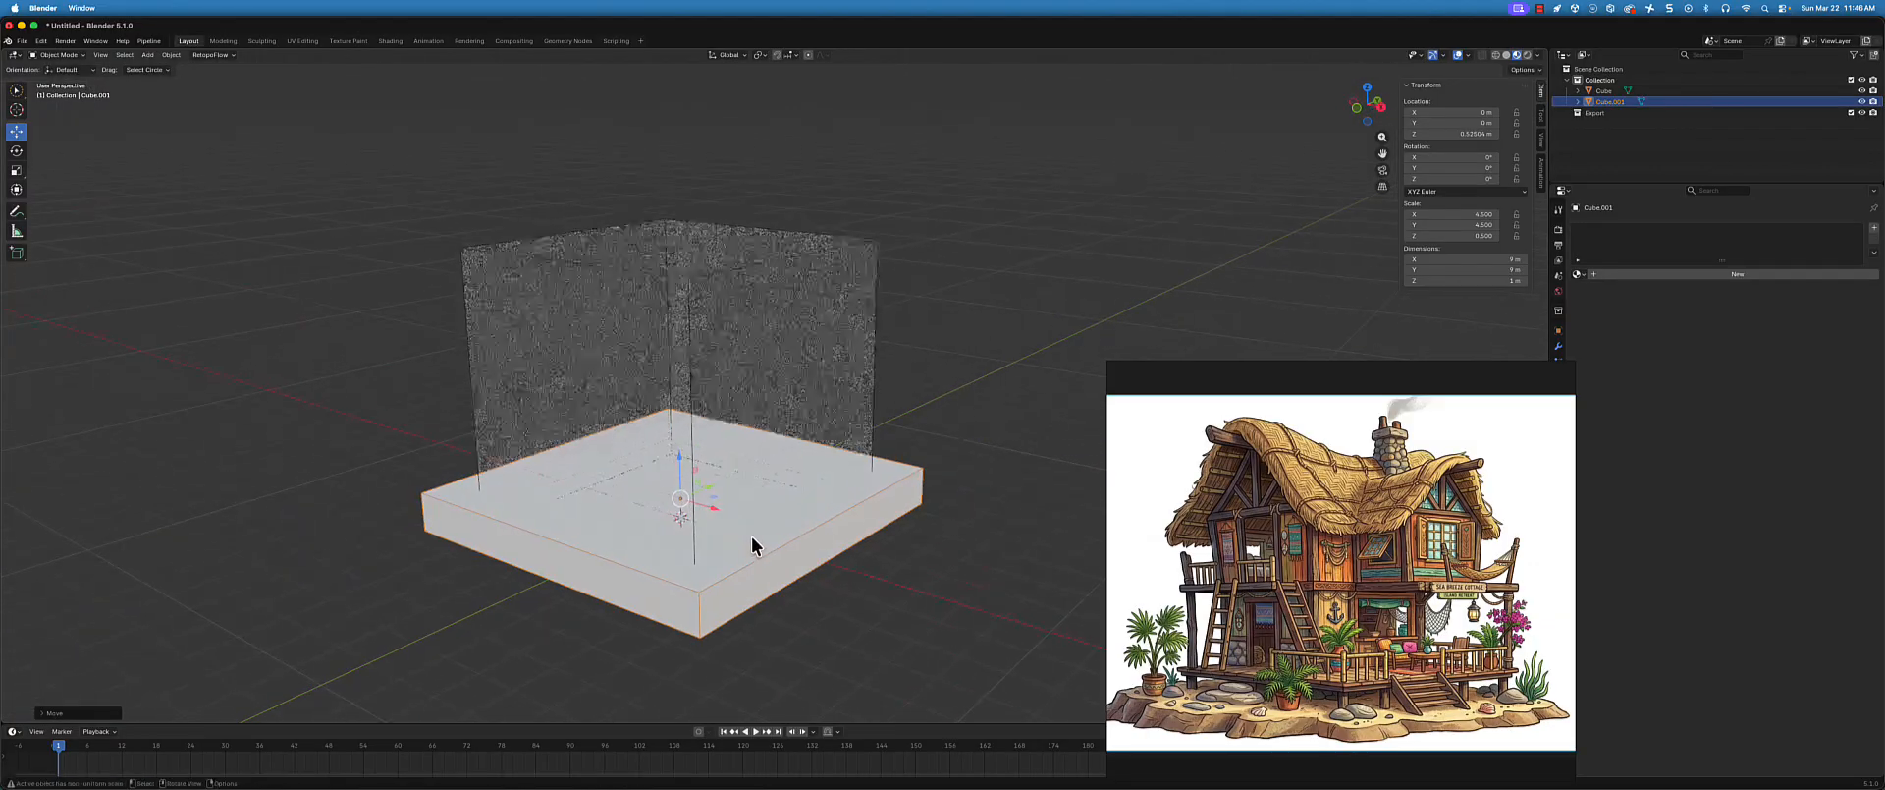
- Place the reference image beside the slab and examine the rocky base of the beach house up close
drag(1334, 381, 1286, 189)
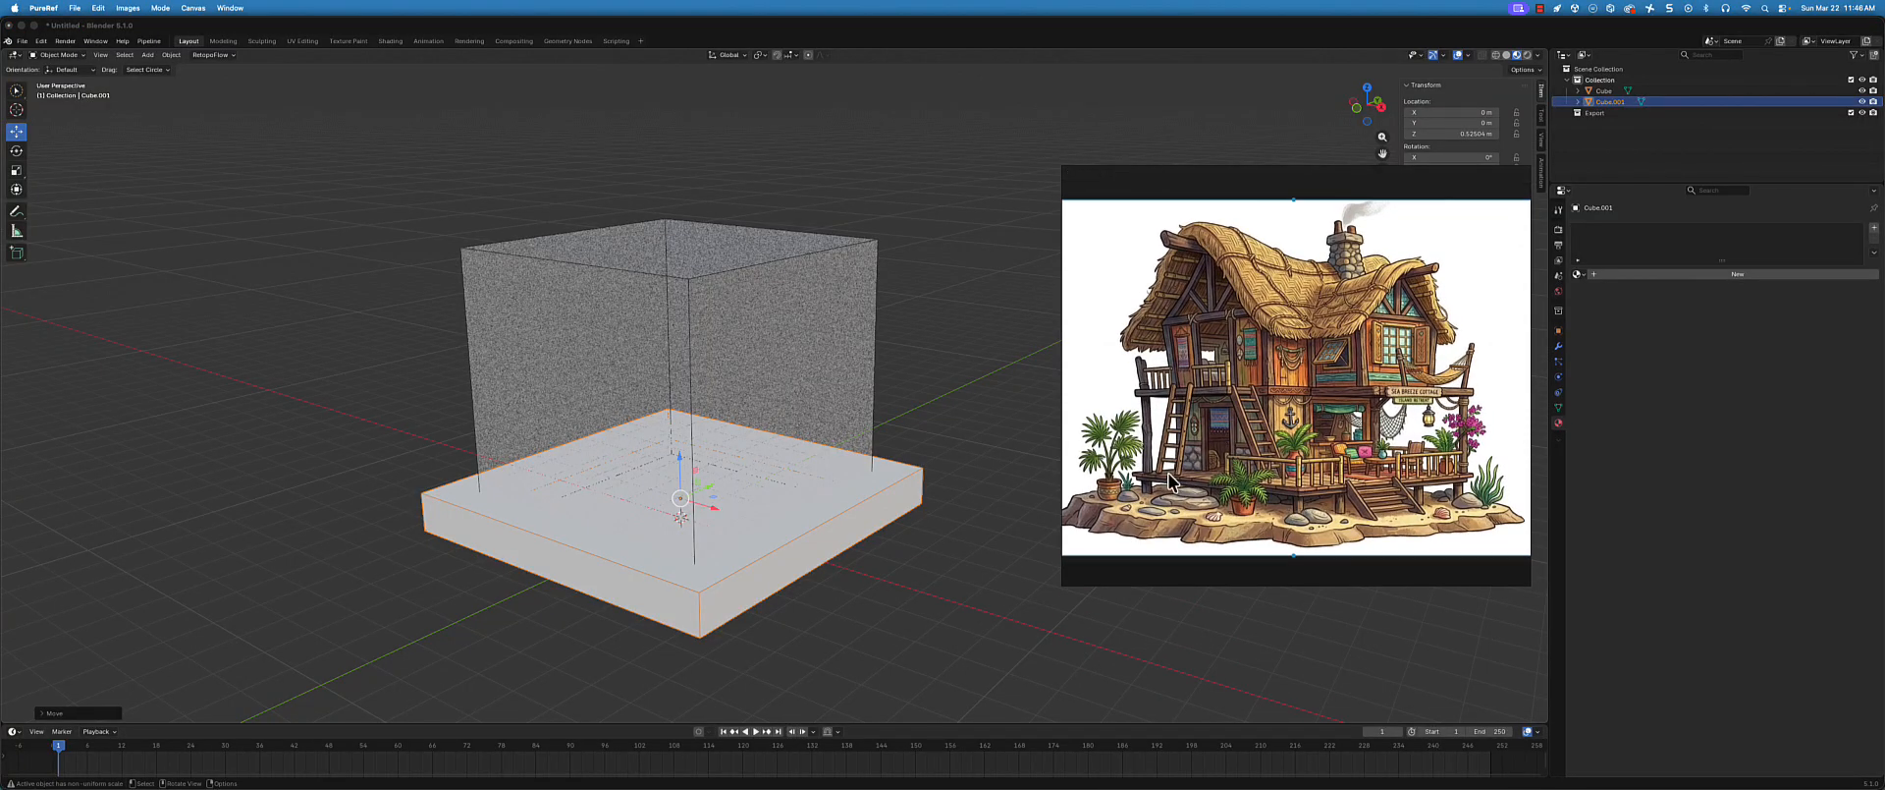
scroll(1128, 501, up, 6)
scroll(1149, 498, down, 6)
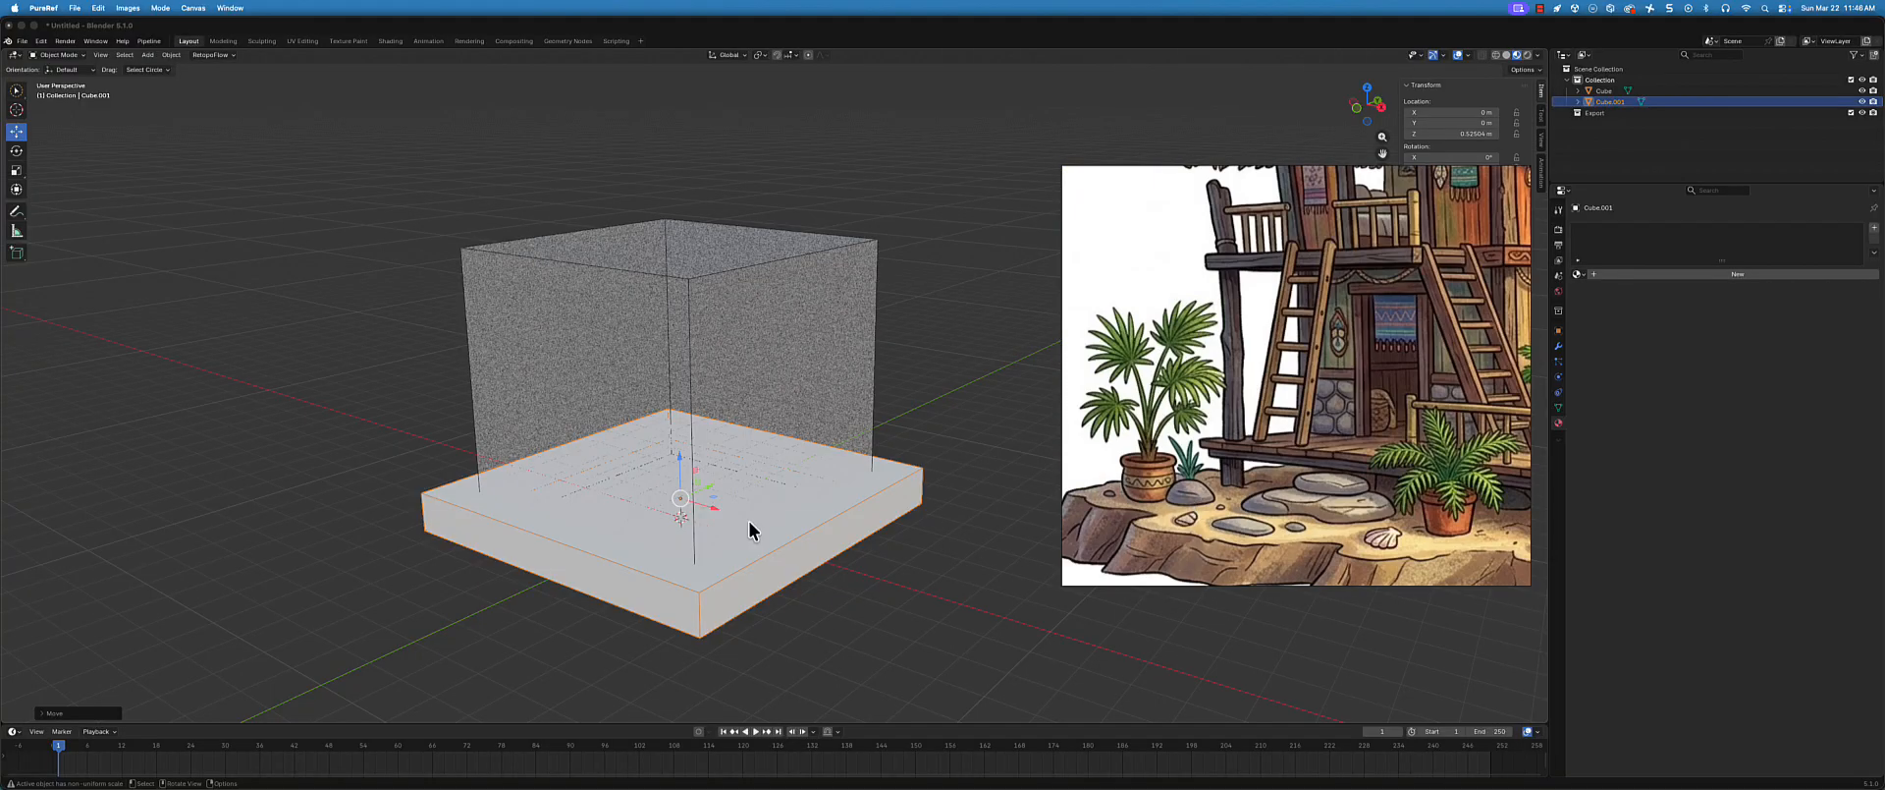
- Duplicate the ground slab and place the copy slightly above the original
middle_drag(614, 518, 610, 520)
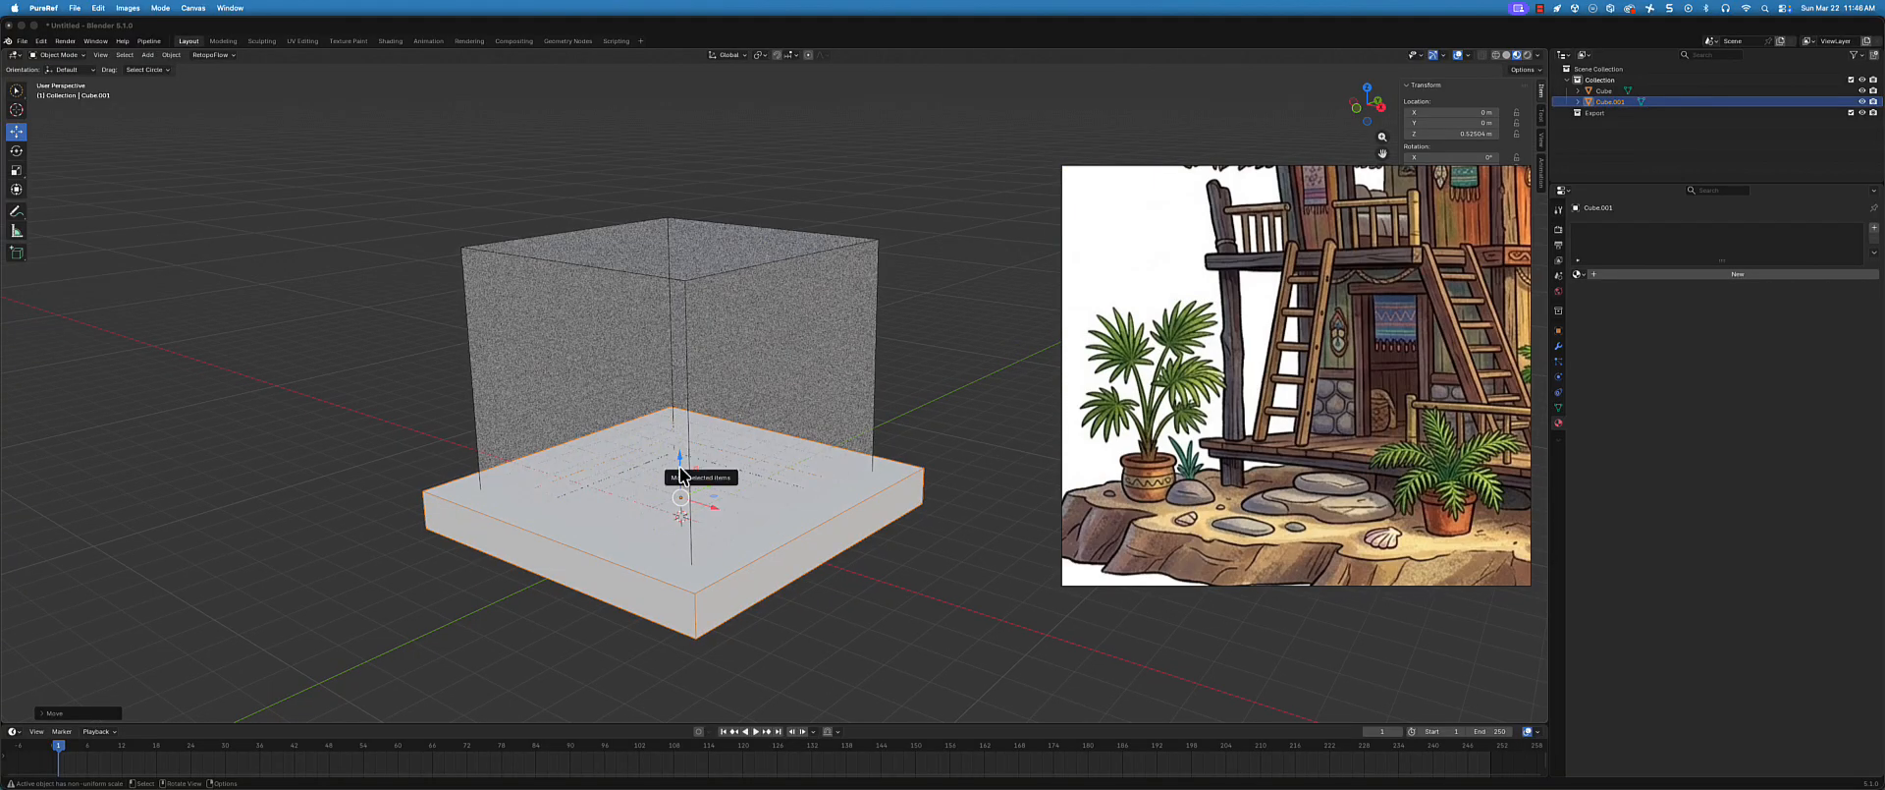
middle_drag(686, 454, 718, 489)
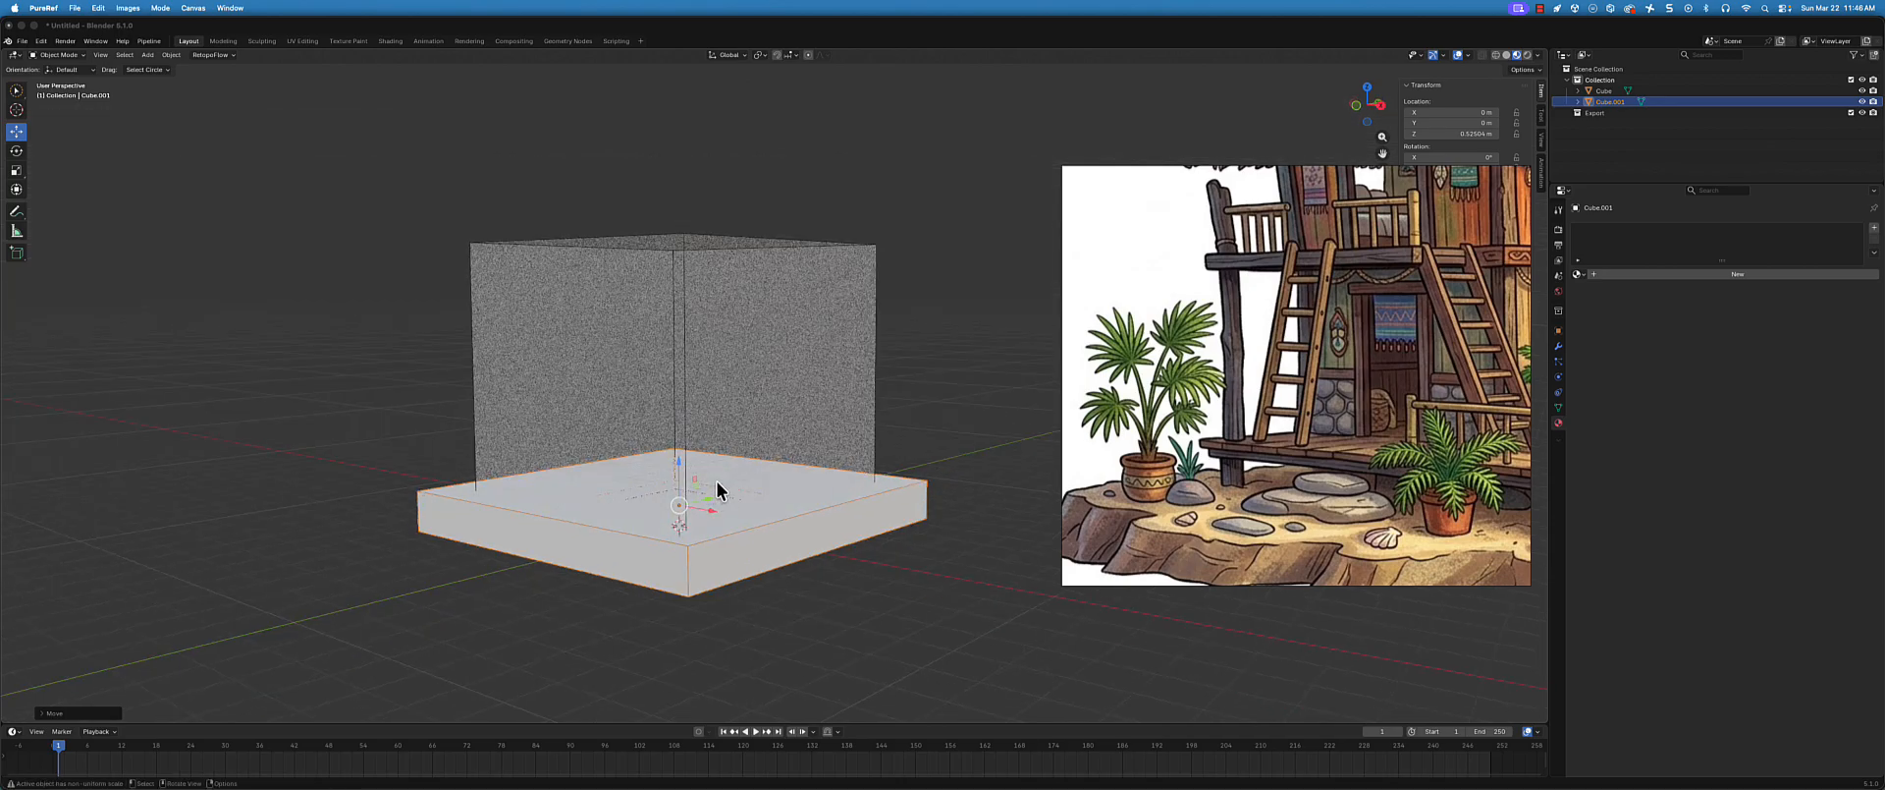
drag(680, 468, 681, 466)
key(shift+d)
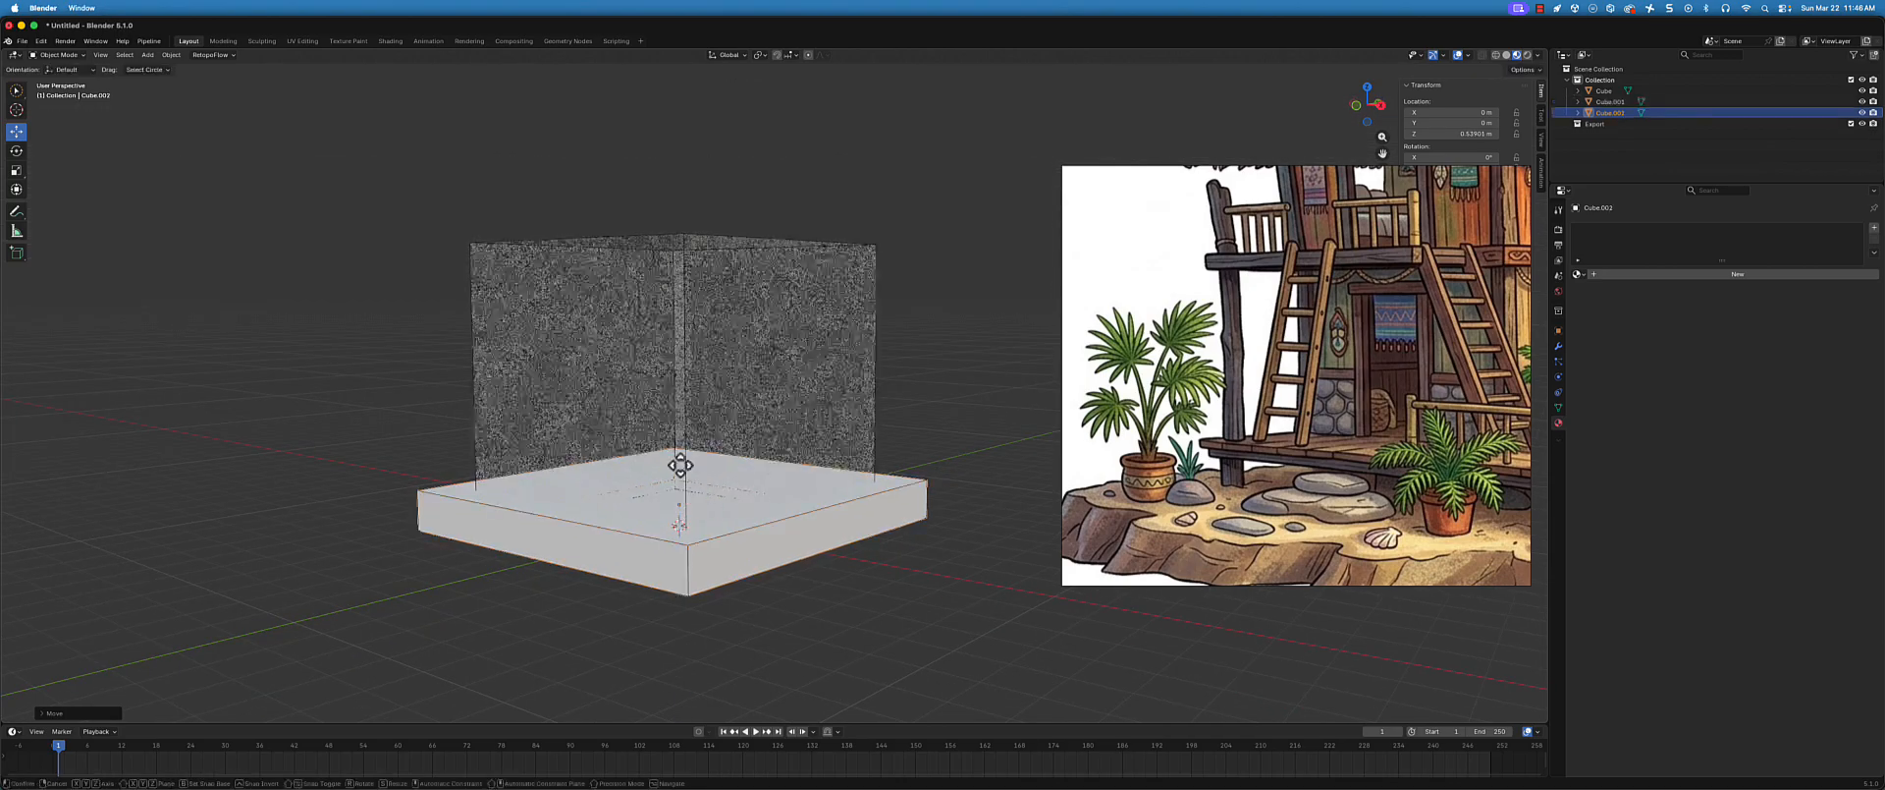
click(681, 451)
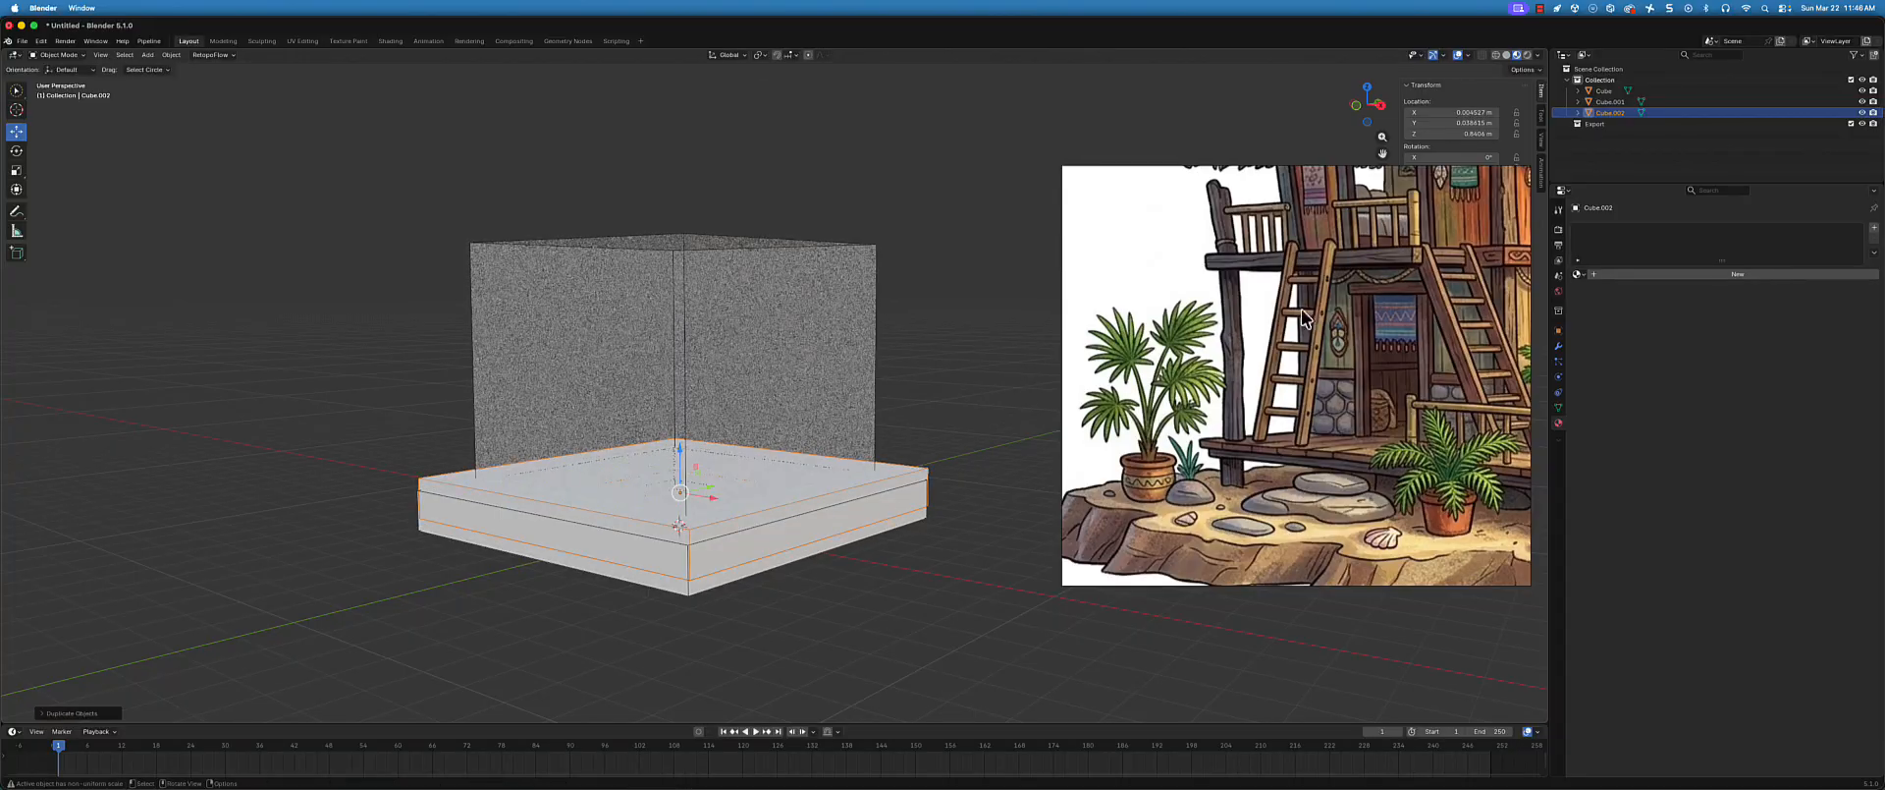
- Hide the see-through bounding cube and raise the duplicated slab along Z to about 1.5 m, stacking it on the ground slab
click(1613, 103)
click(1612, 112)
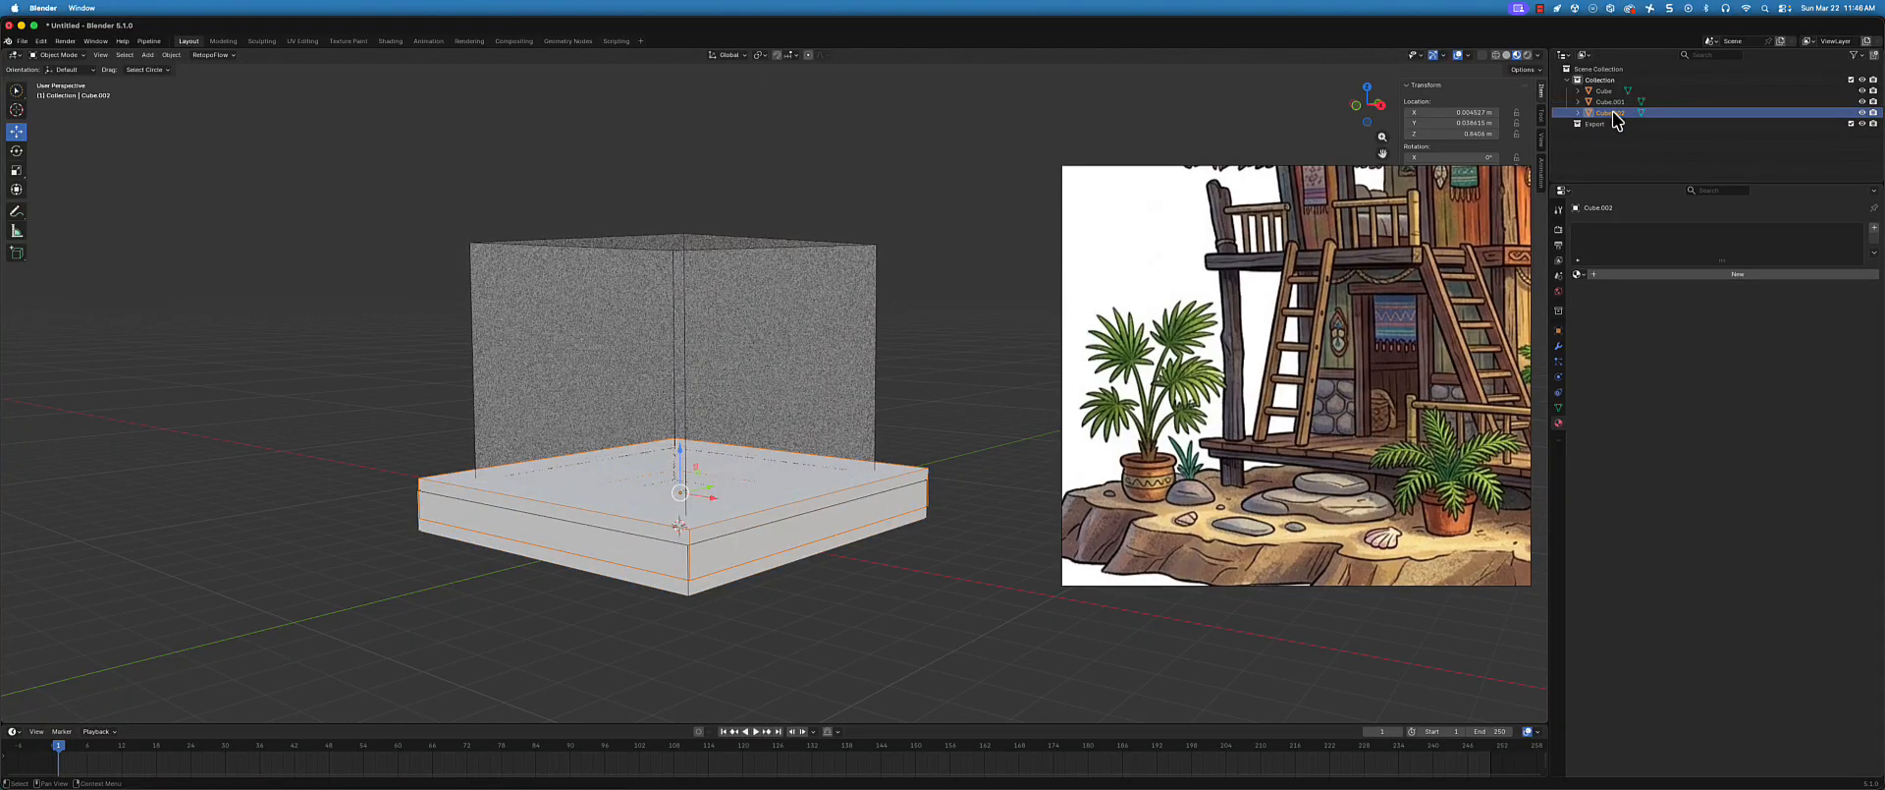
click(1610, 91)
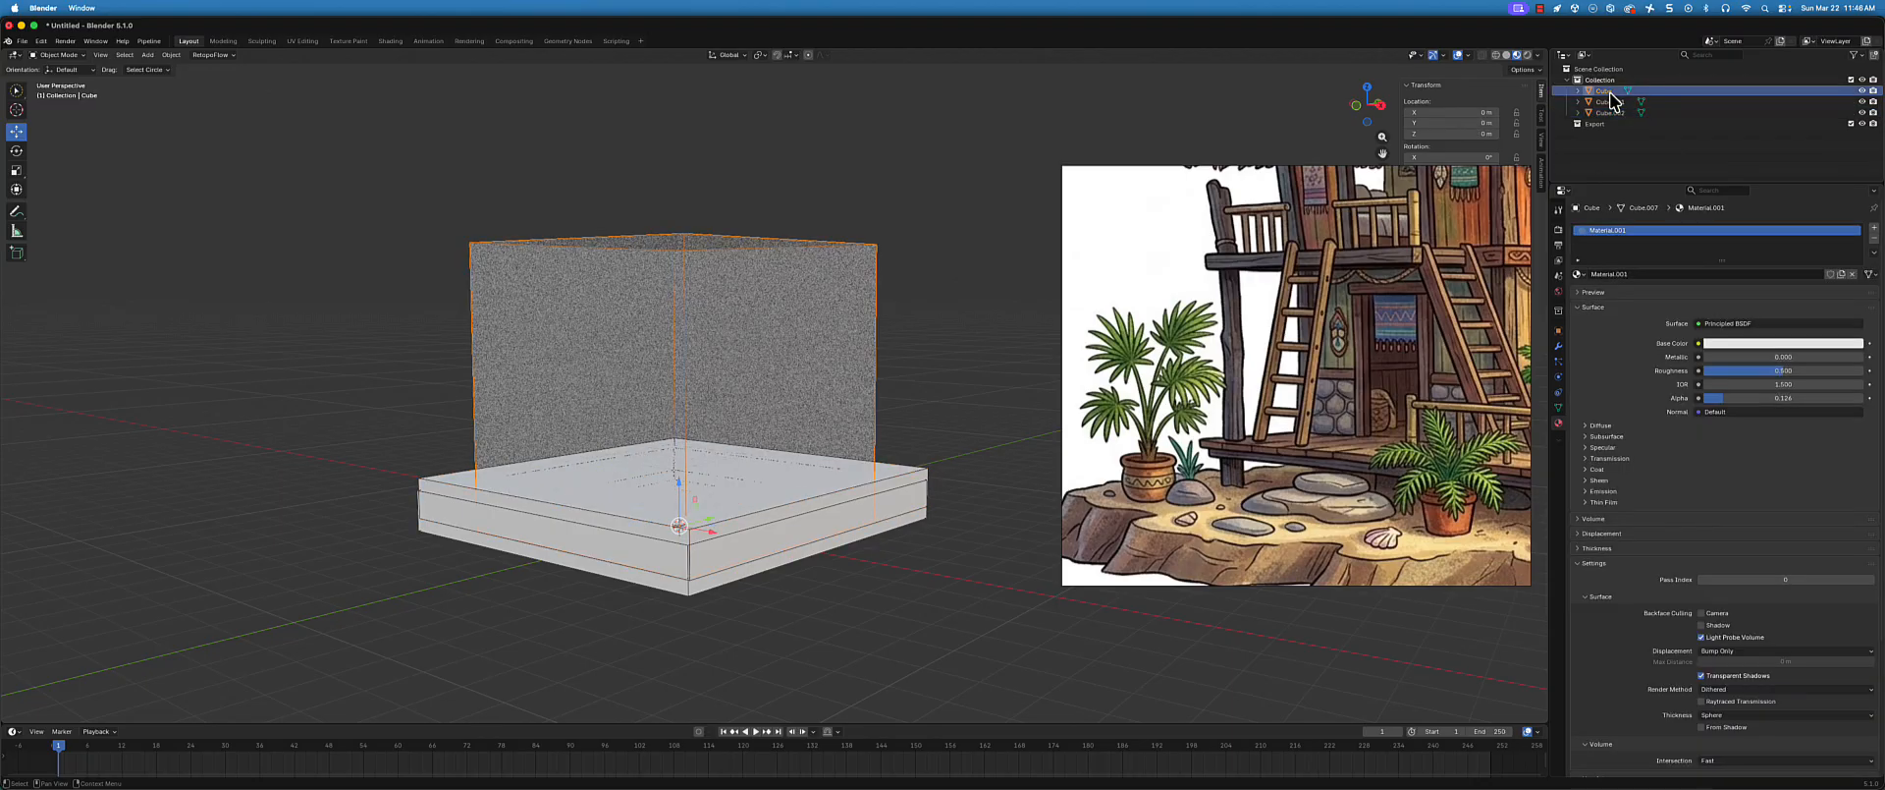
click(1612, 102)
click(1652, 92)
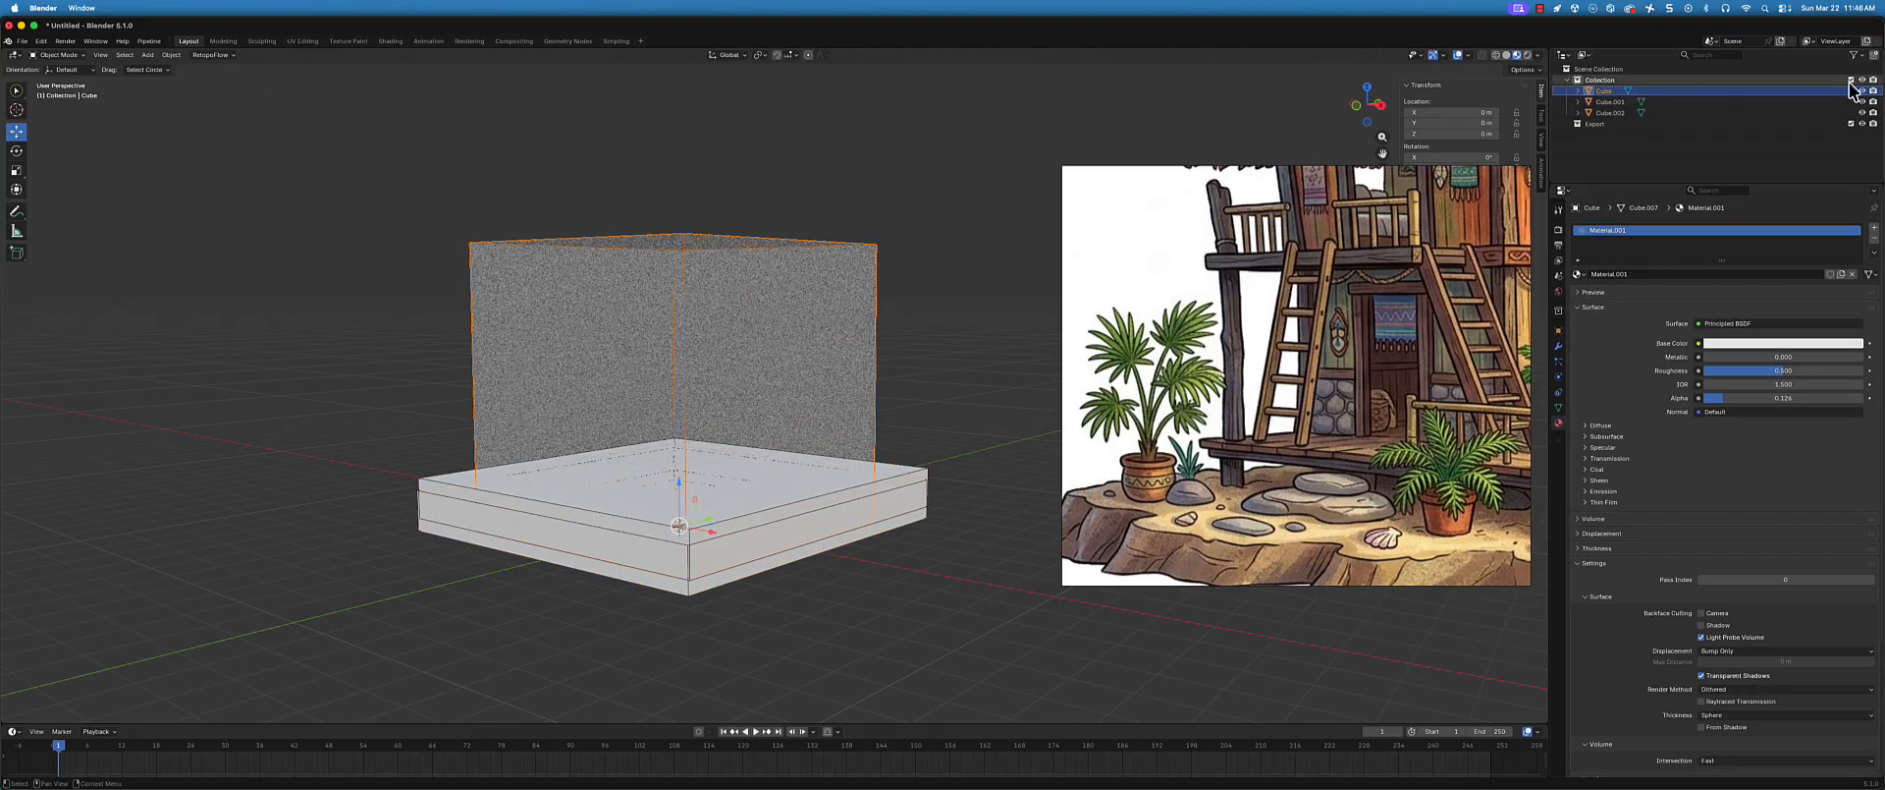
click(1862, 90)
click(1616, 112)
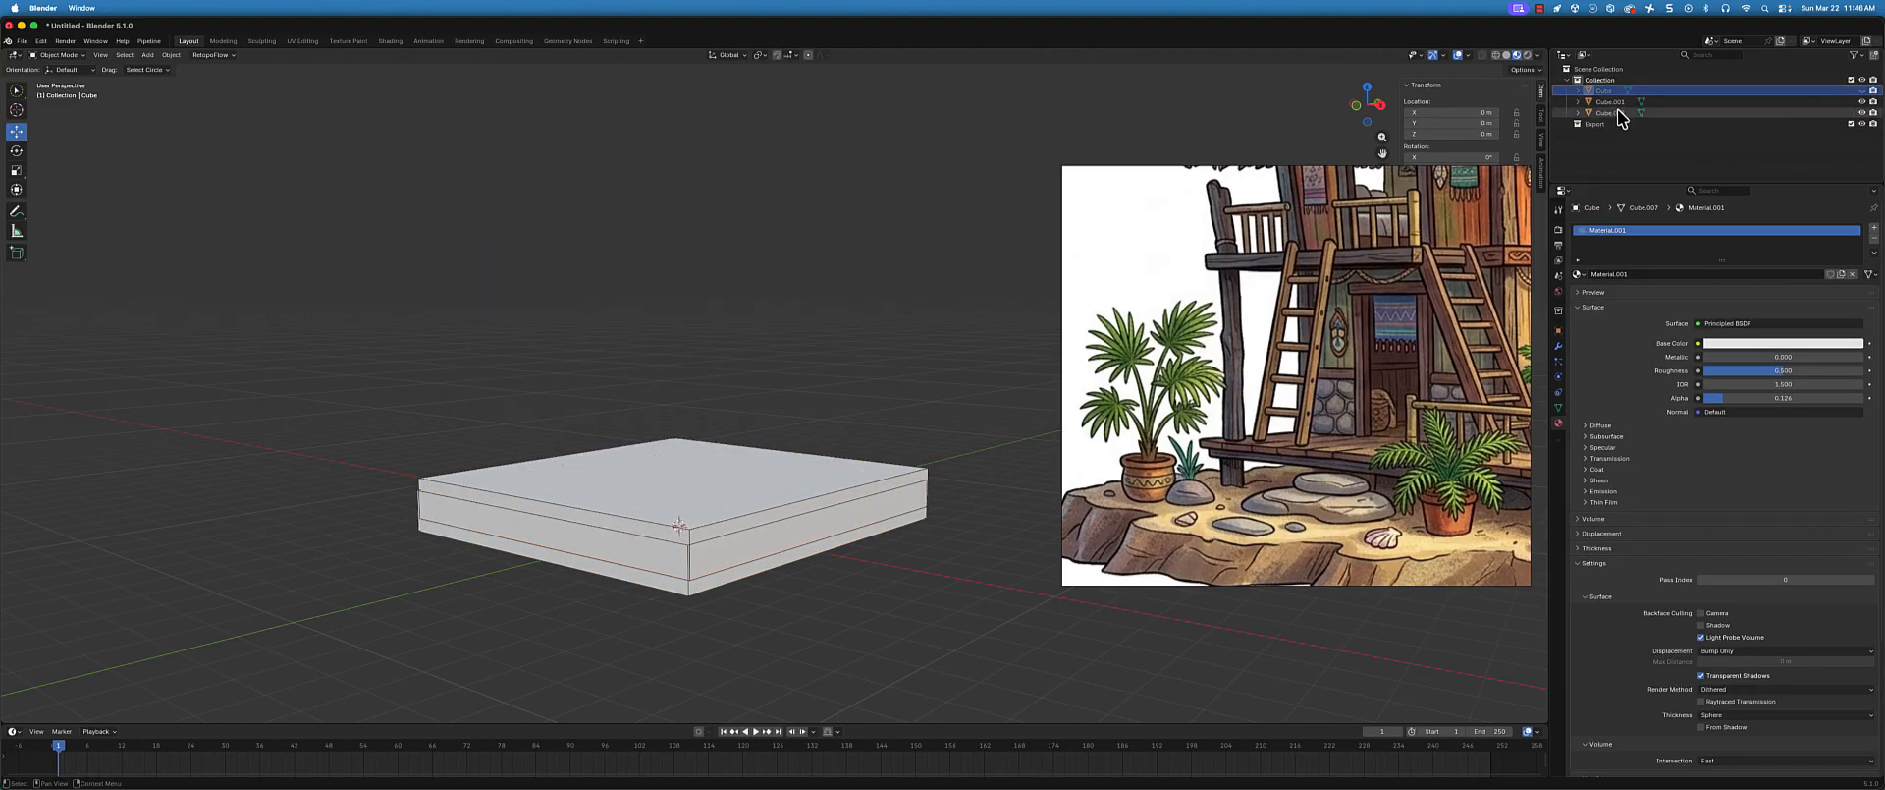
mouse_move(685, 462)
mouse_down()
mouse_move(685, 420)
mouse_move(685, 439)
mouse_up()
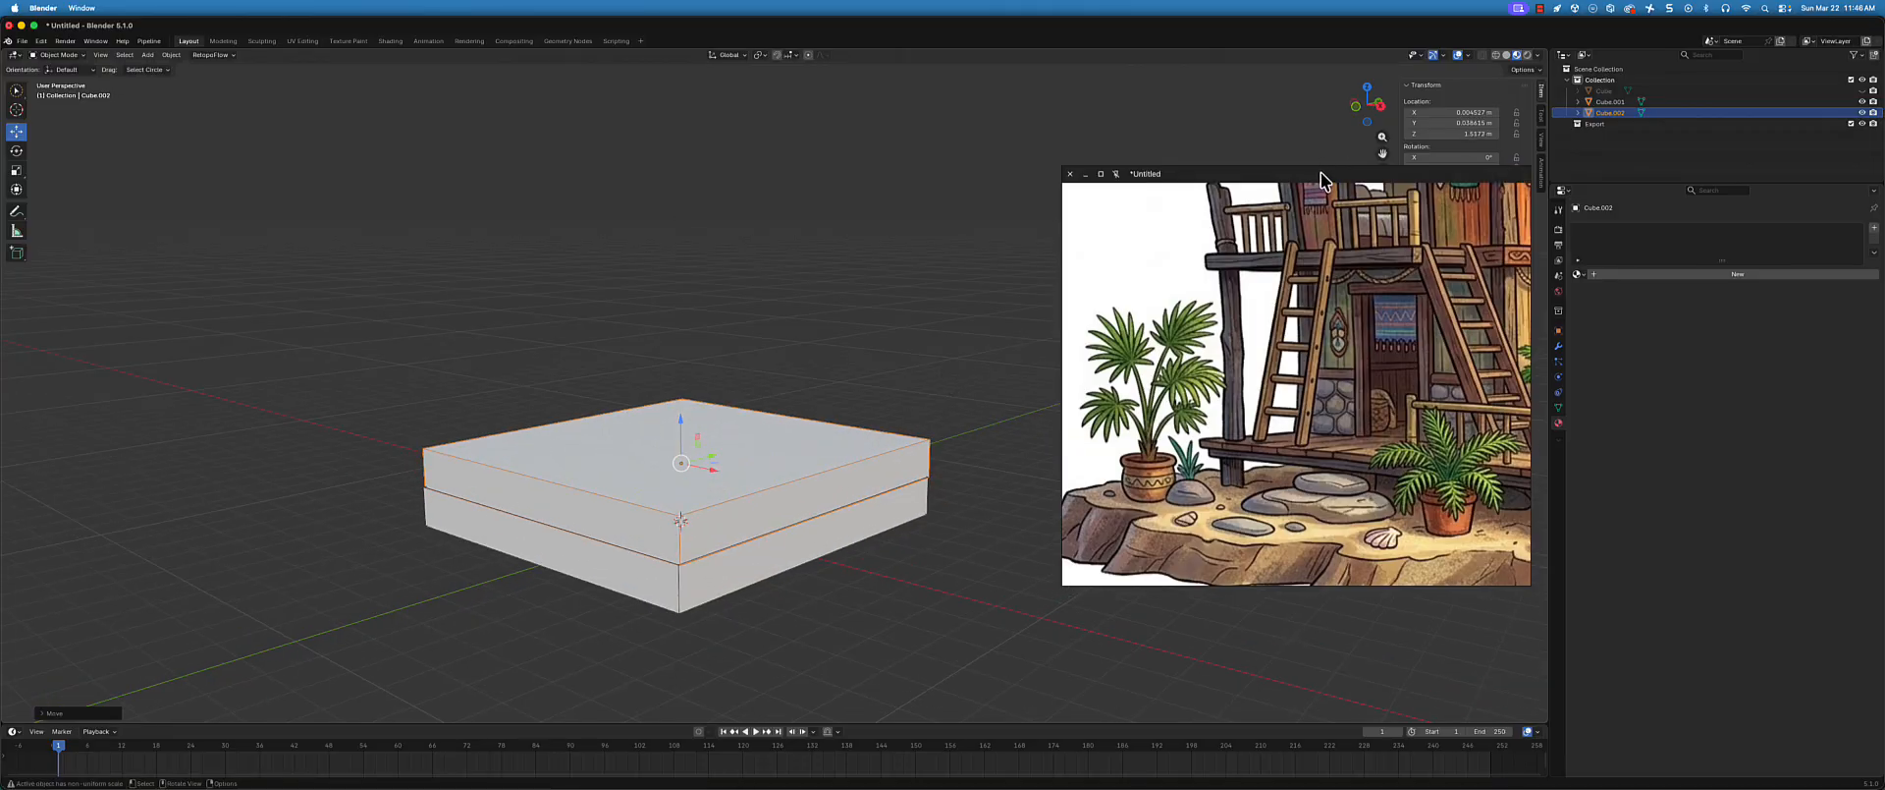
- Move the reference image off the transform values and try an X and Y scale of 4 for the upper slab
drag(1322, 173, 1296, 384)
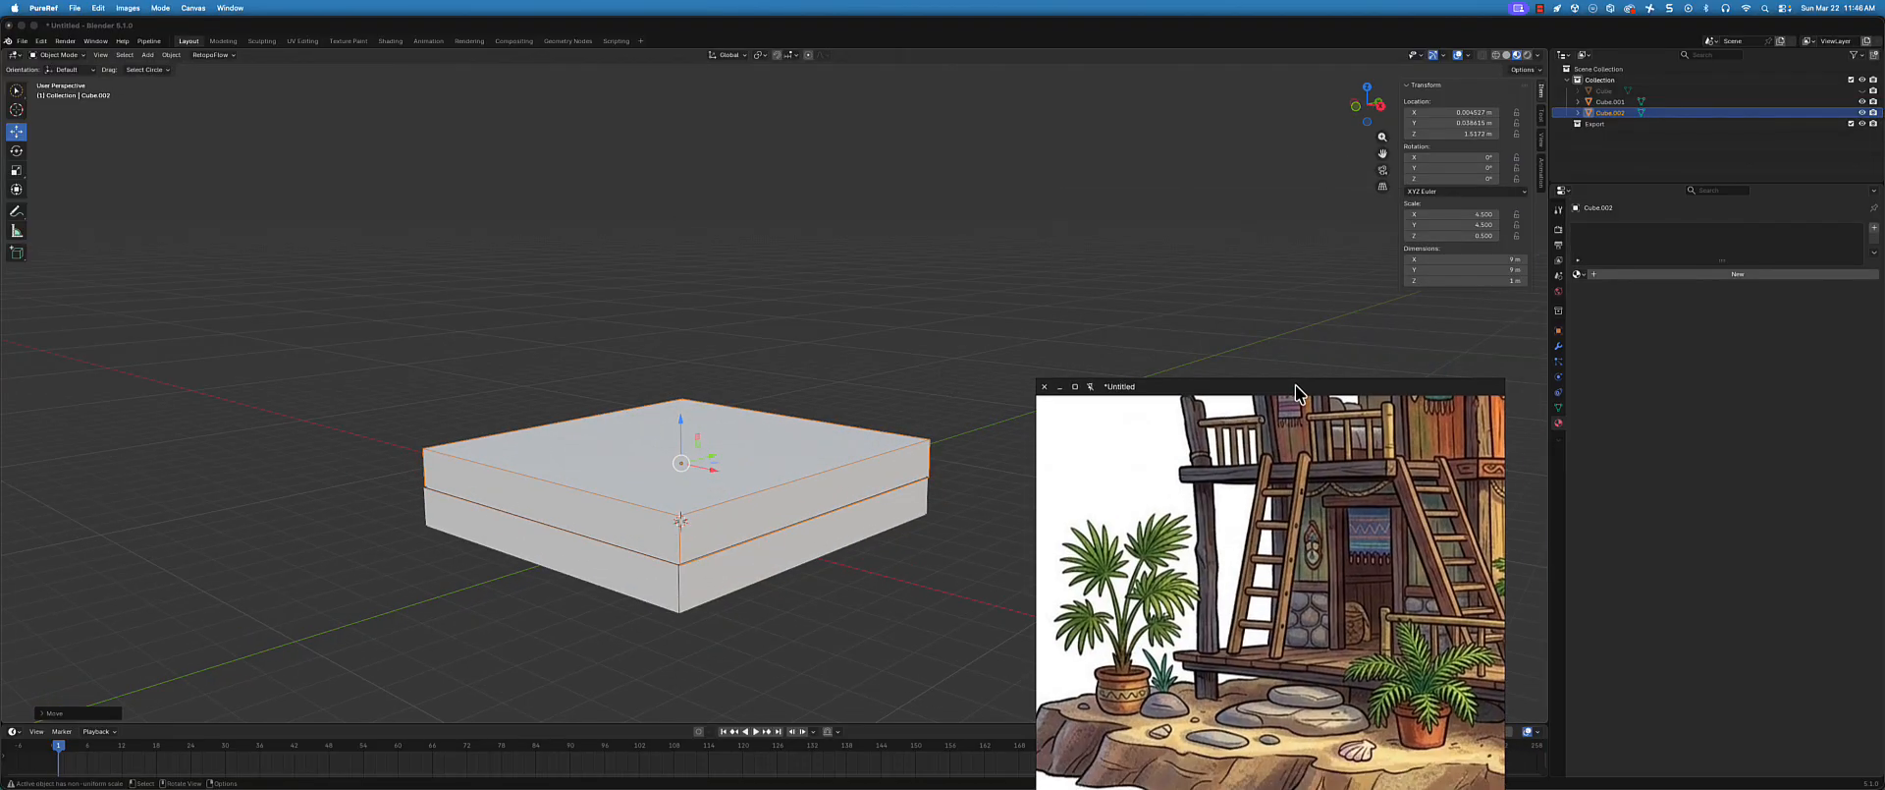
double_click(1489, 214)
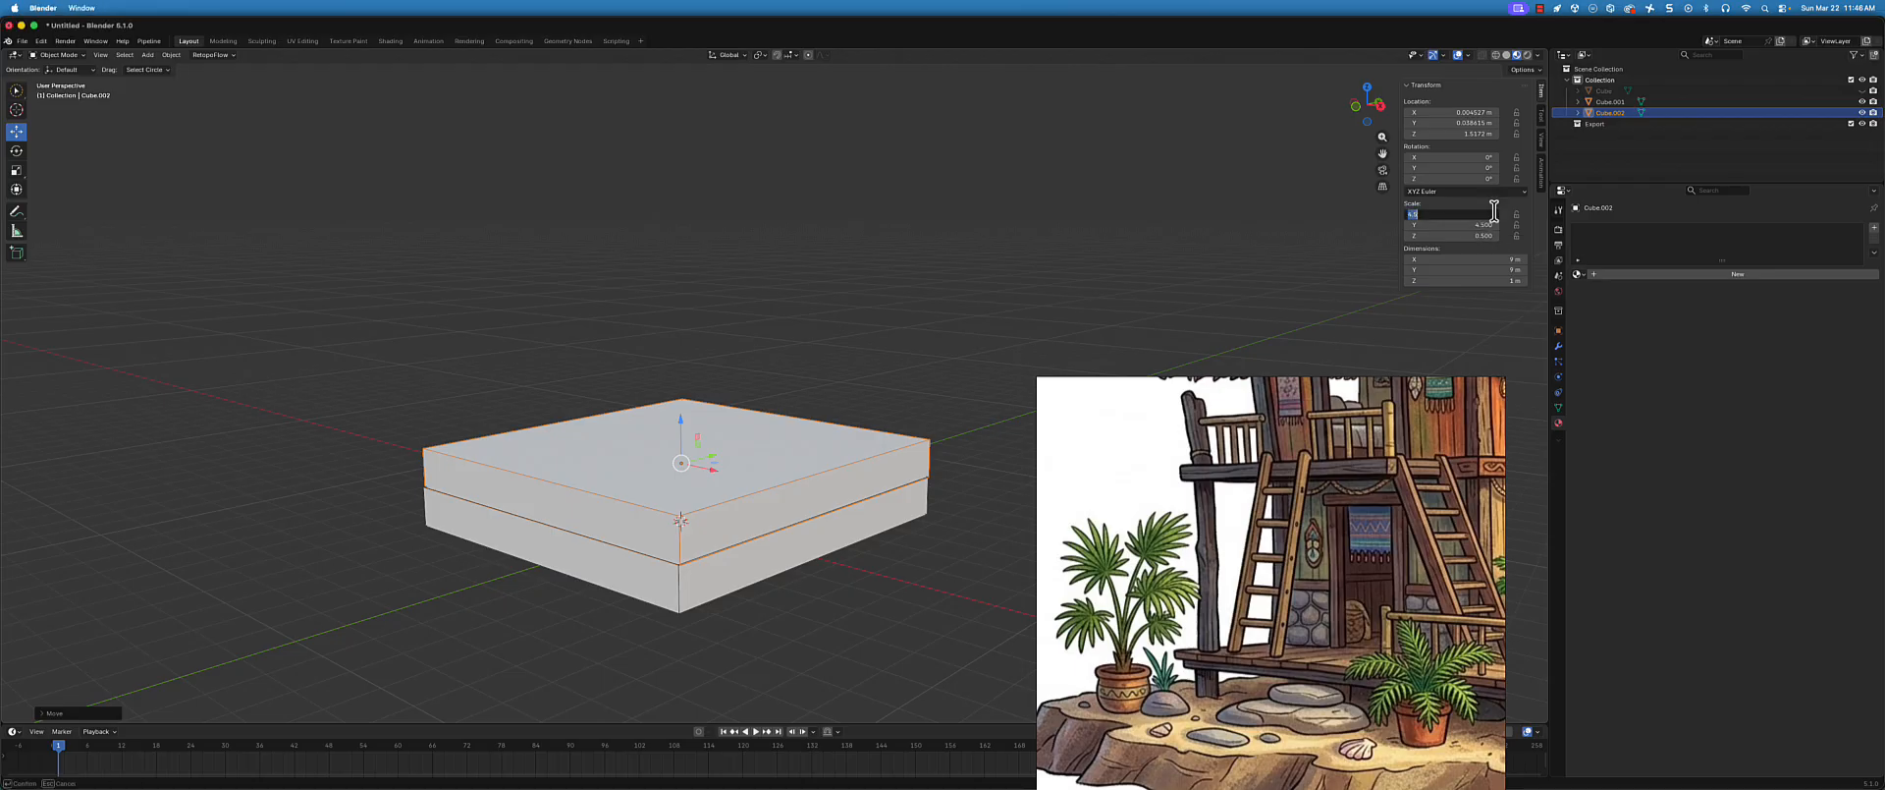
text(4)
key(Tab)
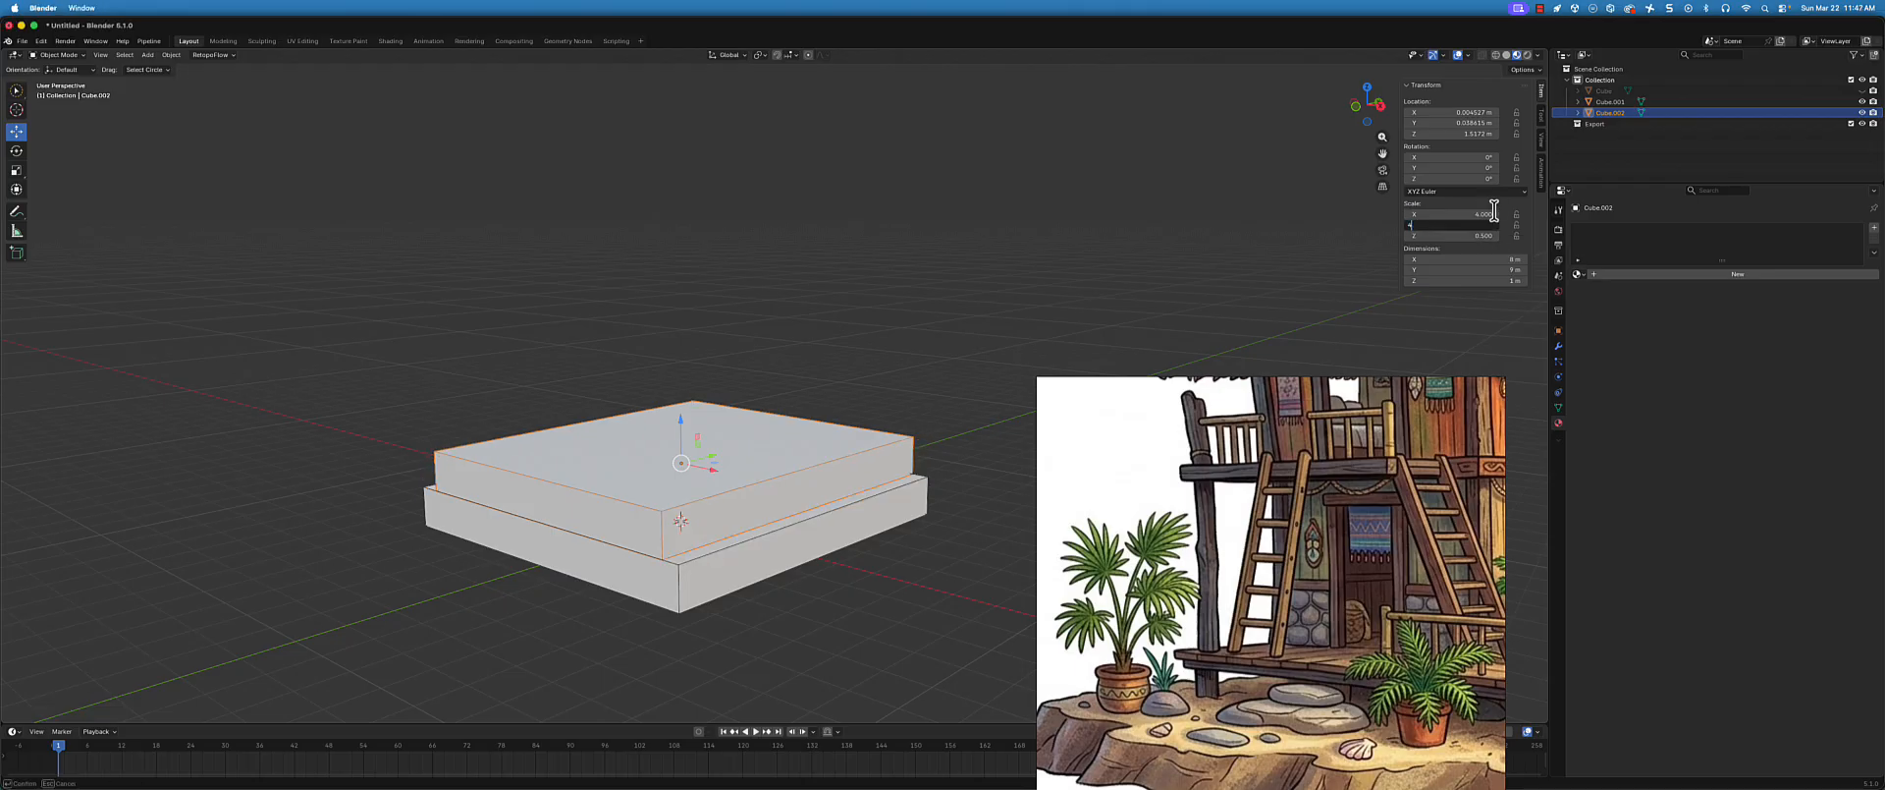
text(4)
key(Return)
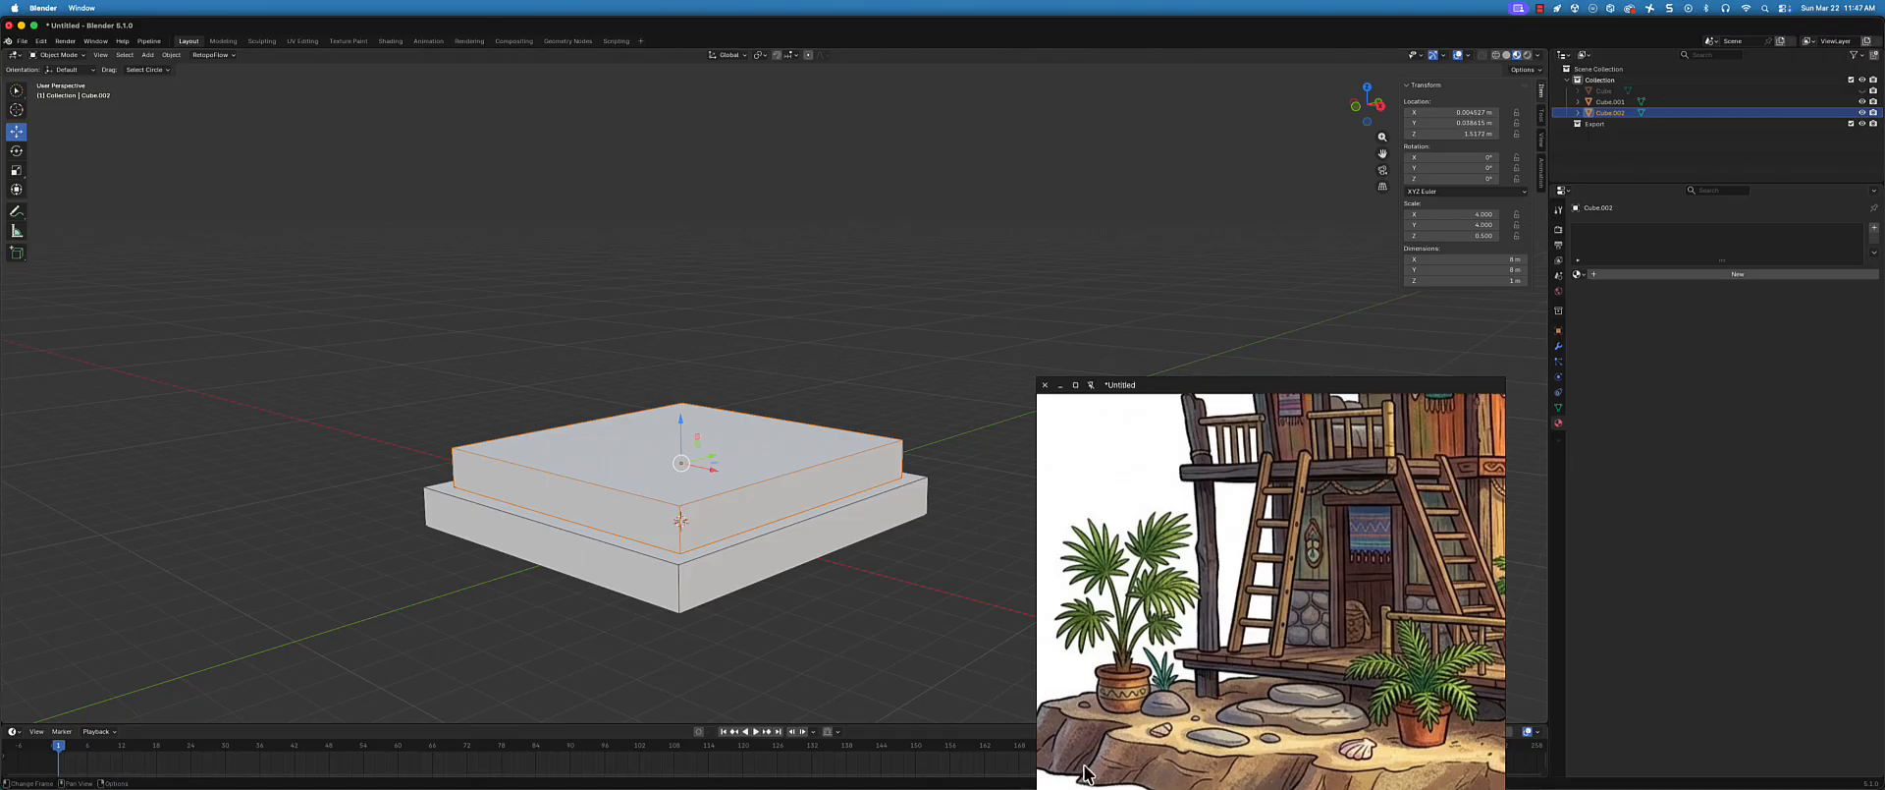
- Set the upper slab's X and Y scale to 3.8
scroll(723, 560, down, 2)
middle_drag(738, 518, 711, 571)
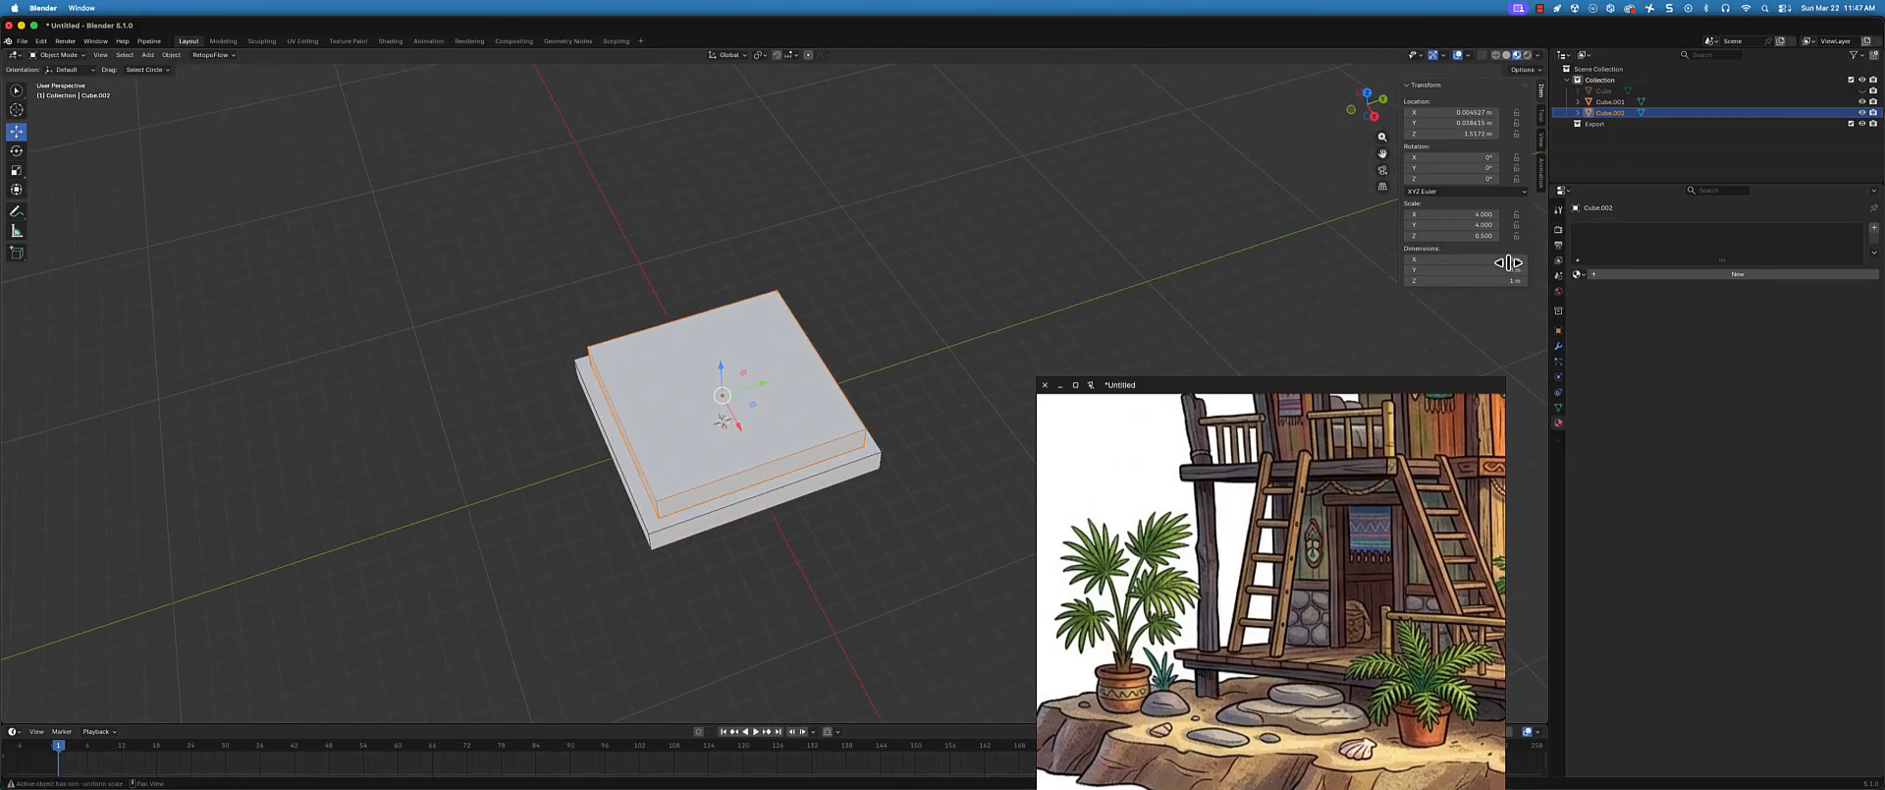
click(1486, 214)
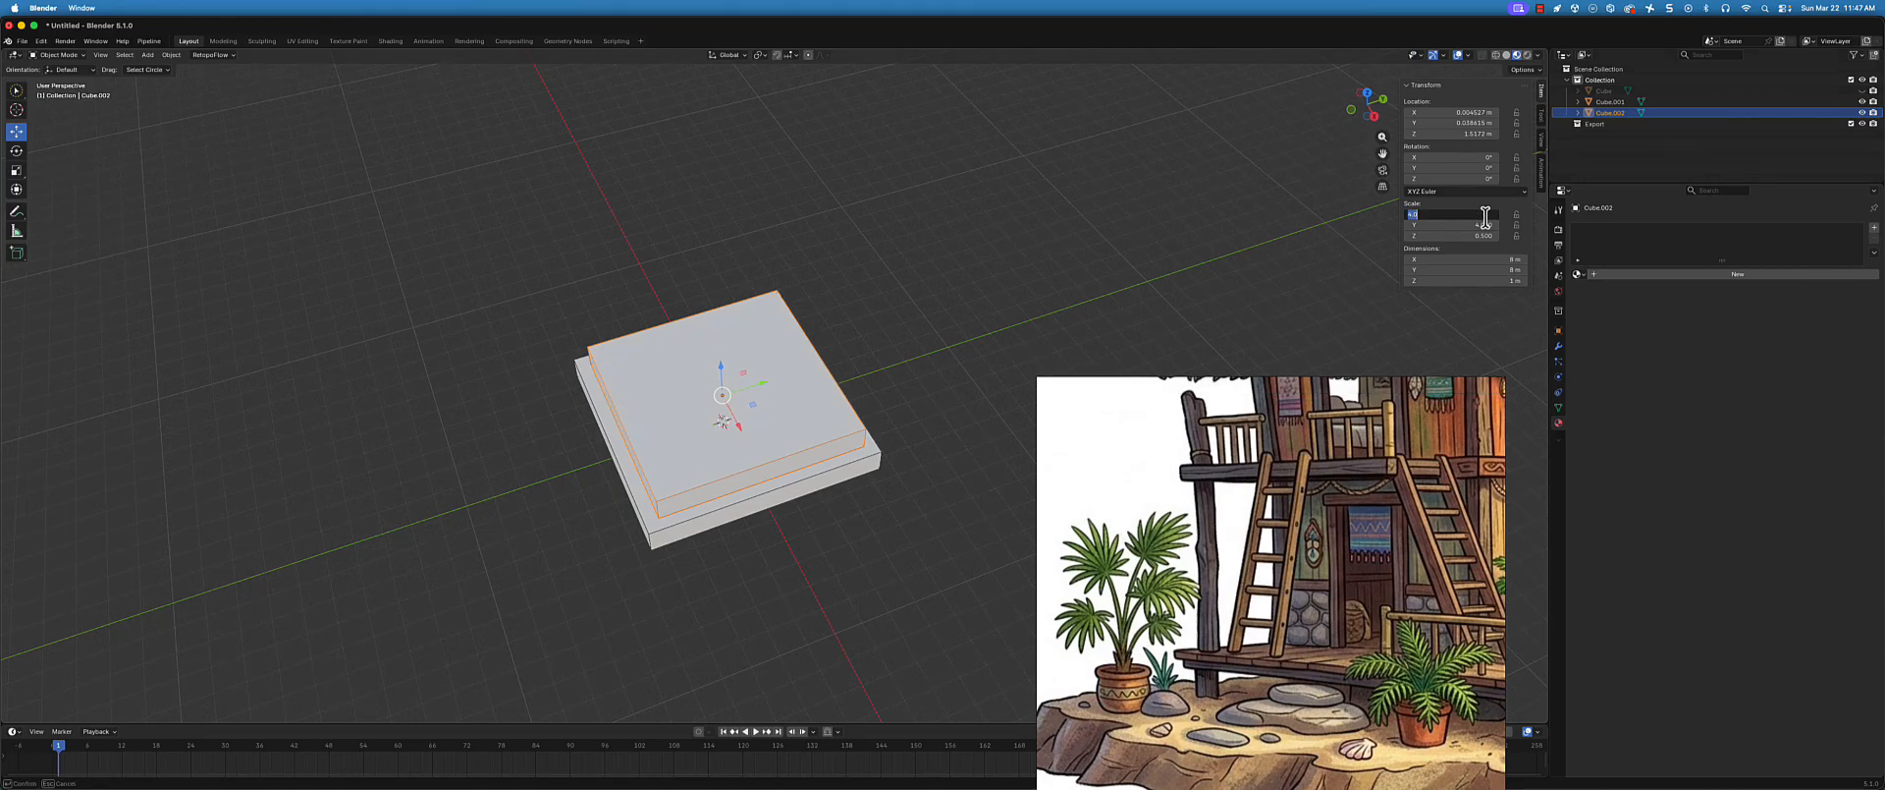
key(Tab)
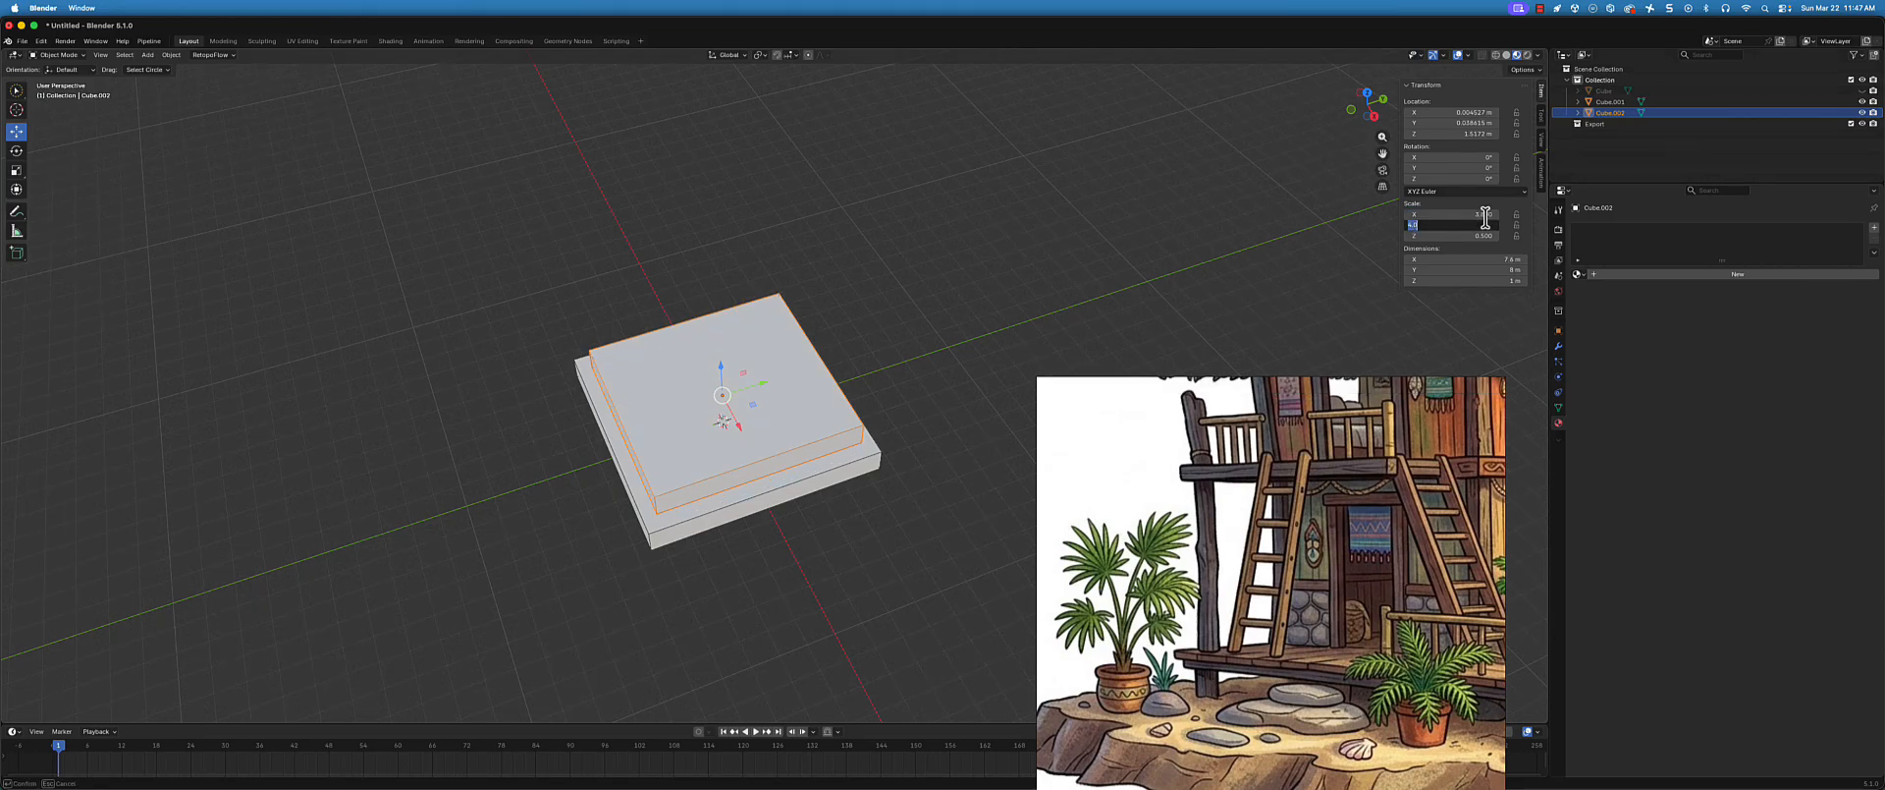
text(3.8)
key(Return)
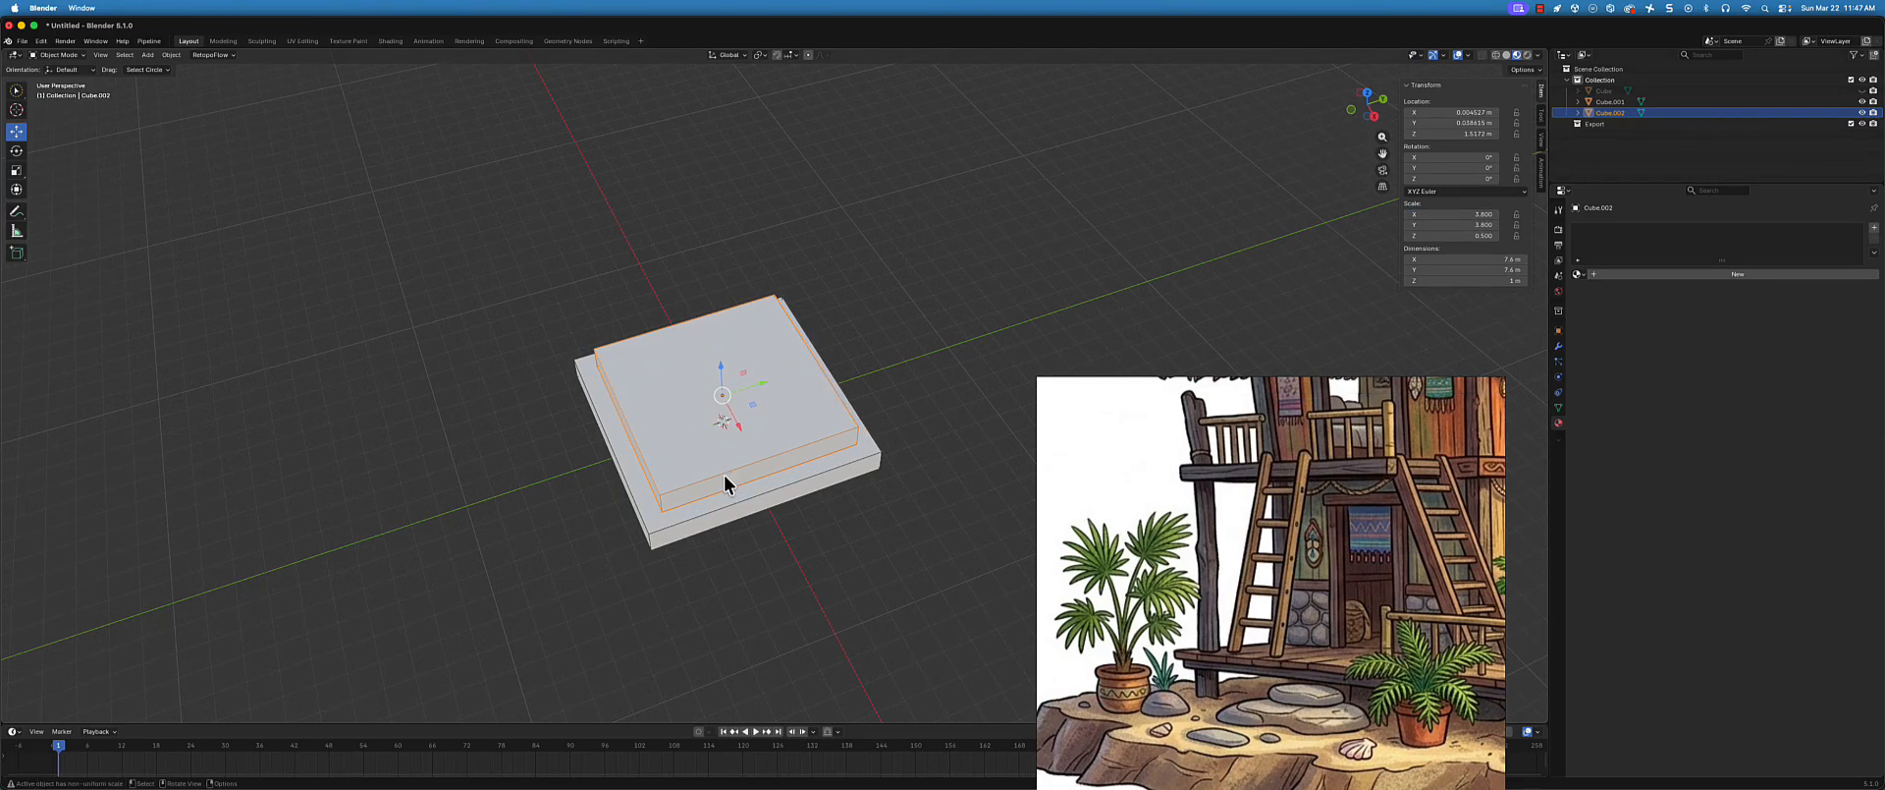
- Bring the whole beach house into view in the reference image and examine its rocky base beside the two stacked slabs
middle_drag(728, 484, 761, 423)
middle_drag(1260, 458, 1163, 625)
drag(1256, 387, 1241, 148)
scroll(1351, 369, down, 5)
middle_drag(1352, 386, 1287, 336)
scroll(1302, 403, up, 8)
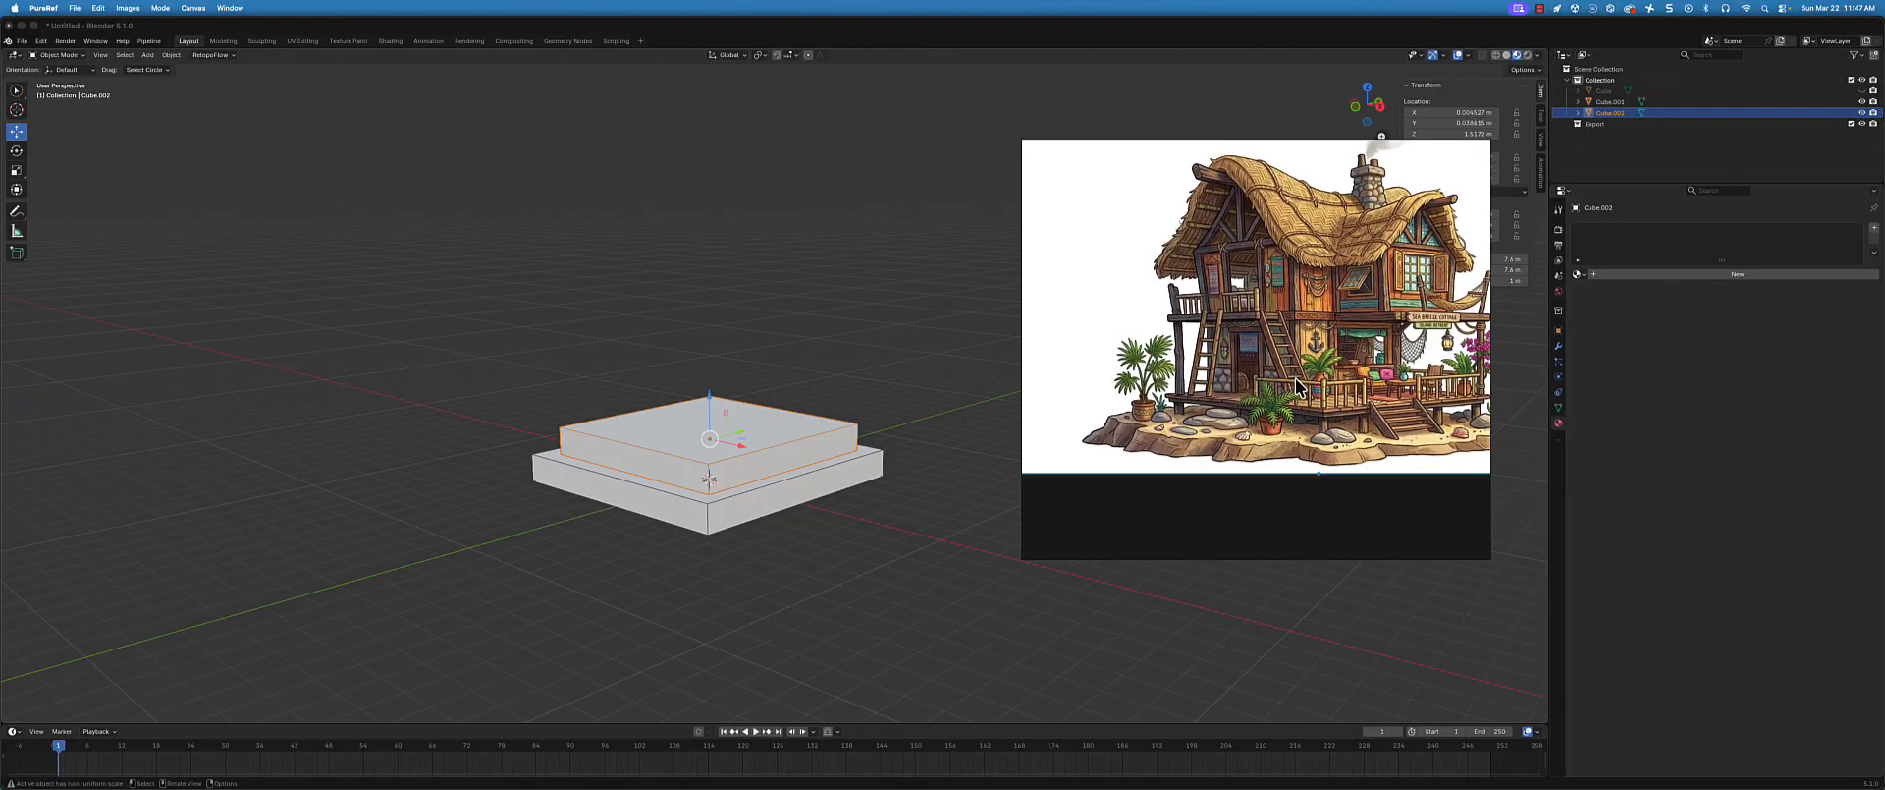
scroll(1367, 368, down, 6)
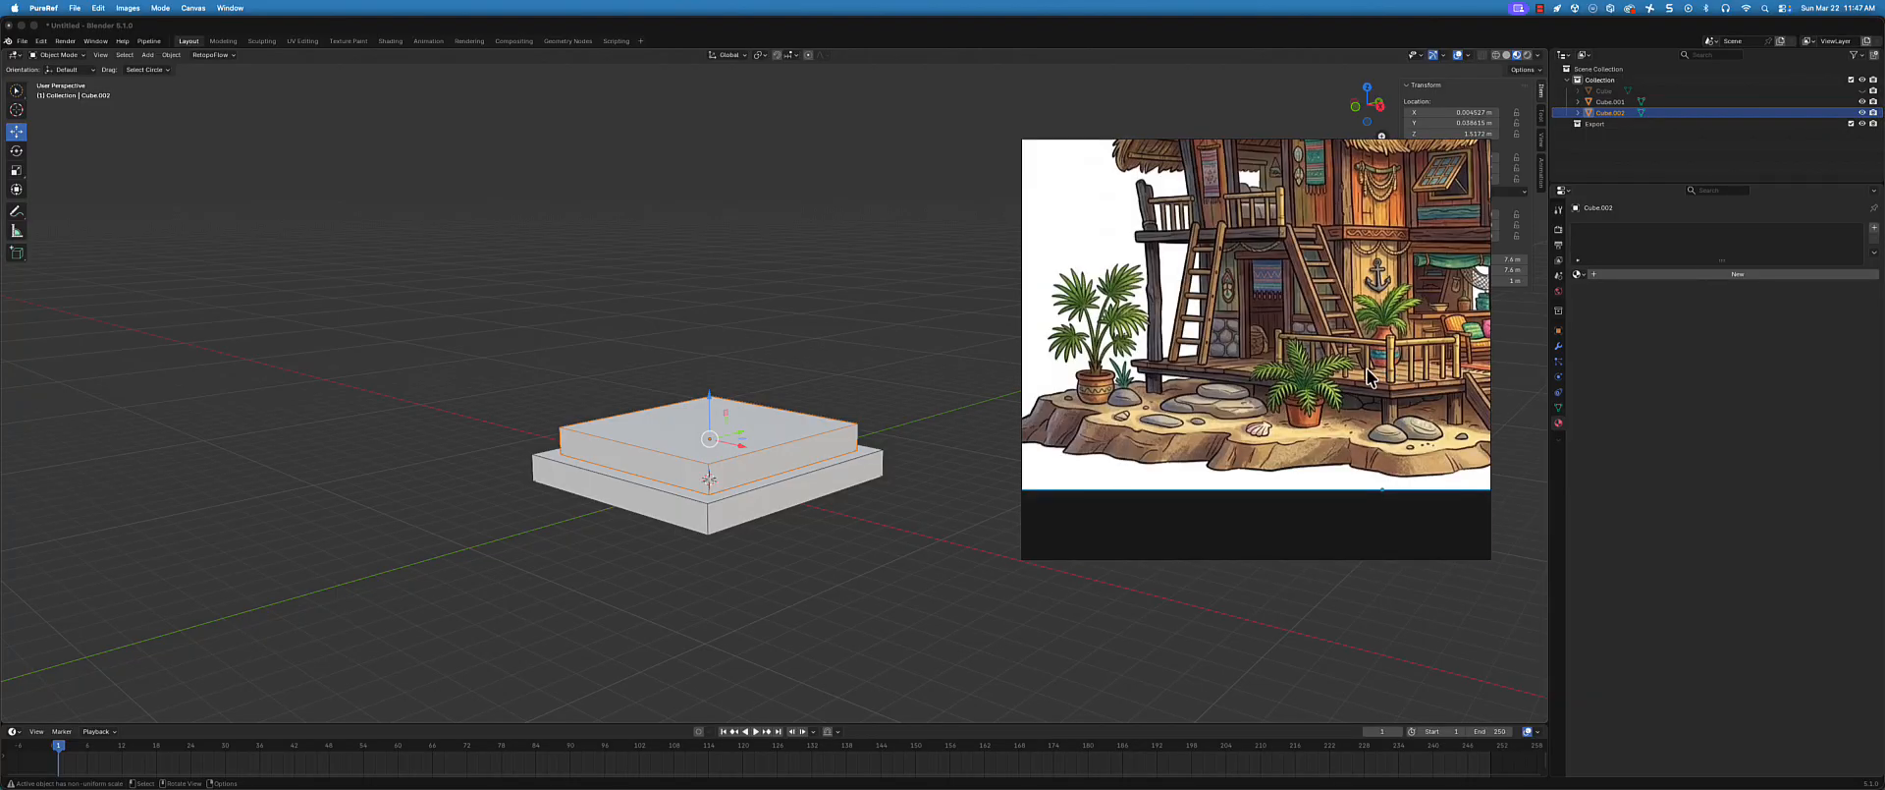
- Select the ground slab and compare the stacked slabs with the deck, stairs and ground levels in the reference image
click(825, 481)
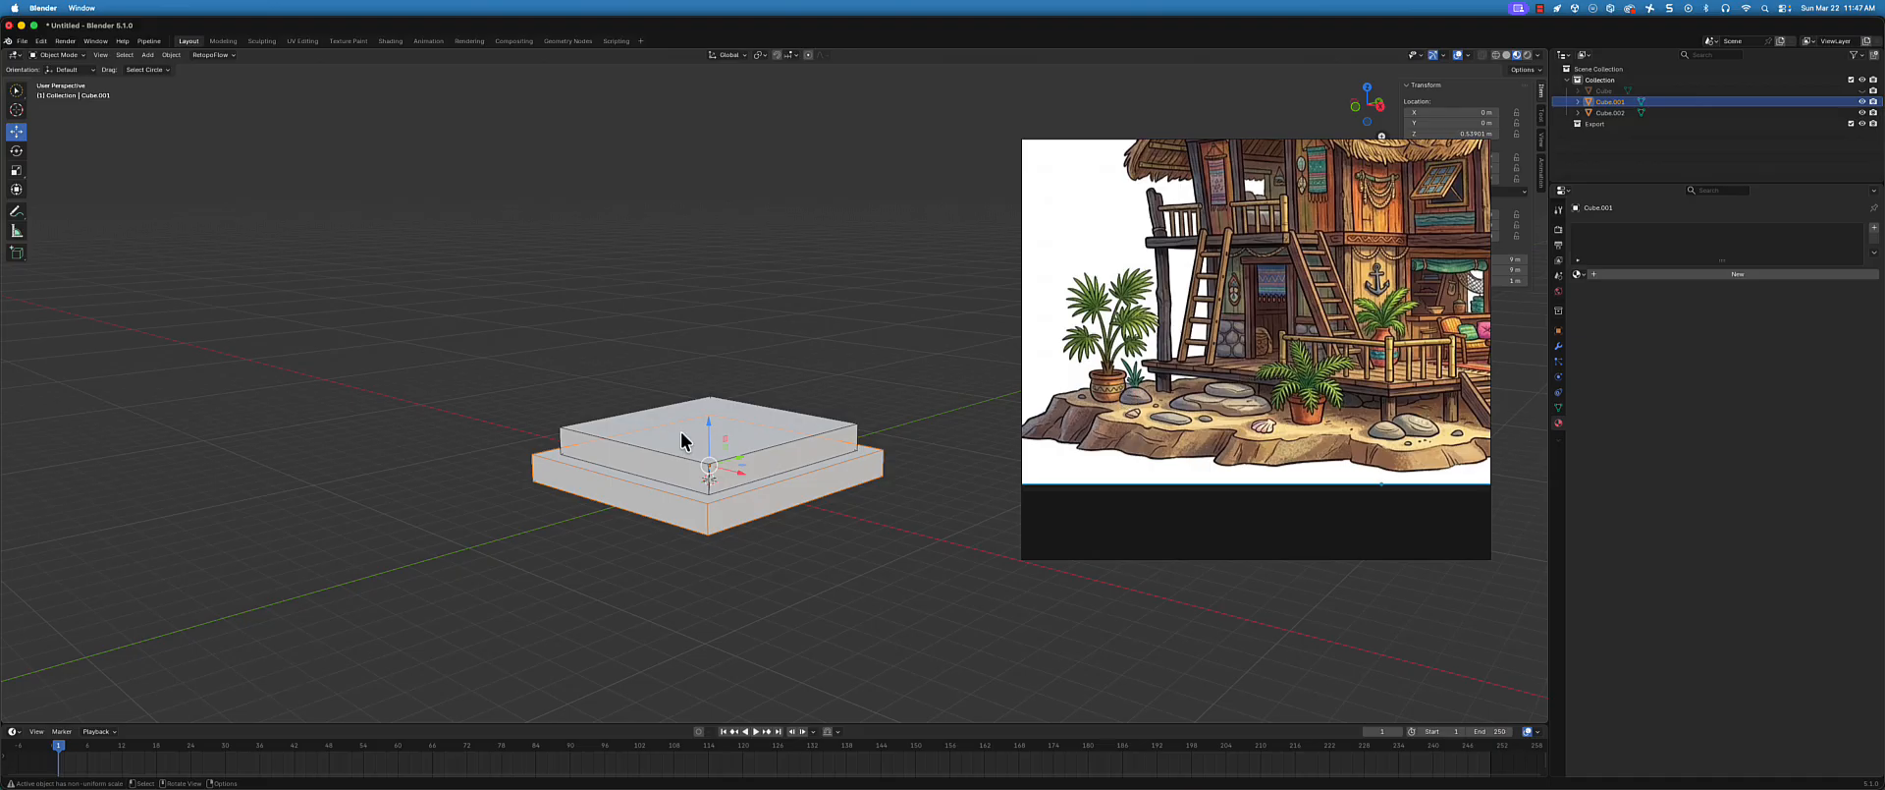
key(g)
middle_drag(627, 458, 708, 471)
scroll(708, 472, up, 1)
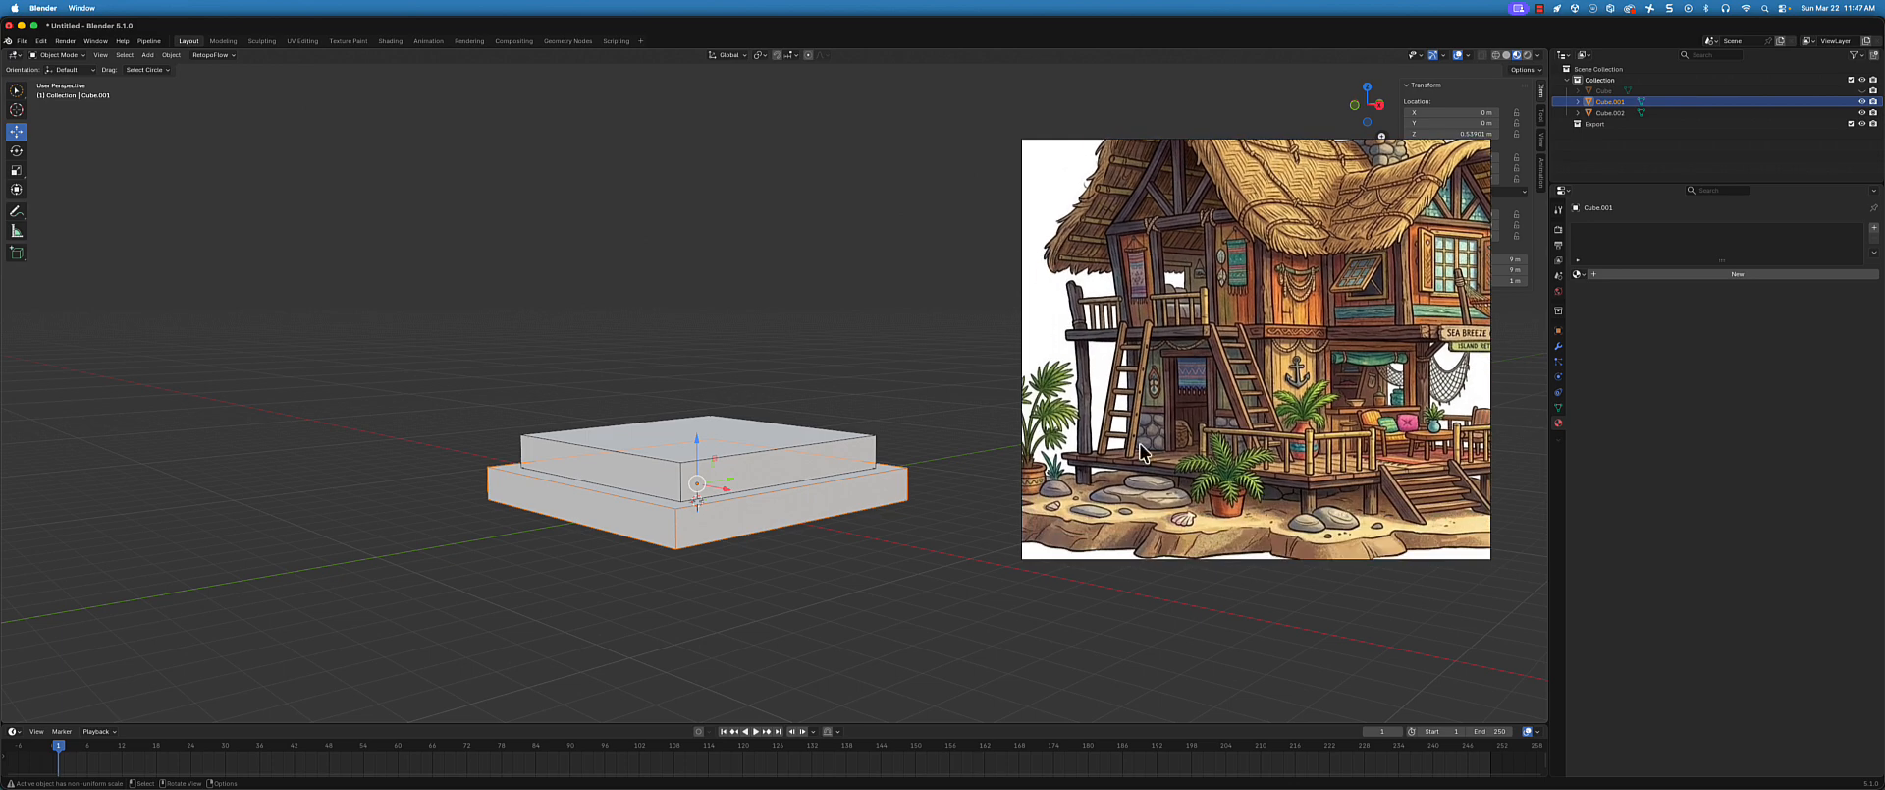
drag(1064, 459, 1109, 457)
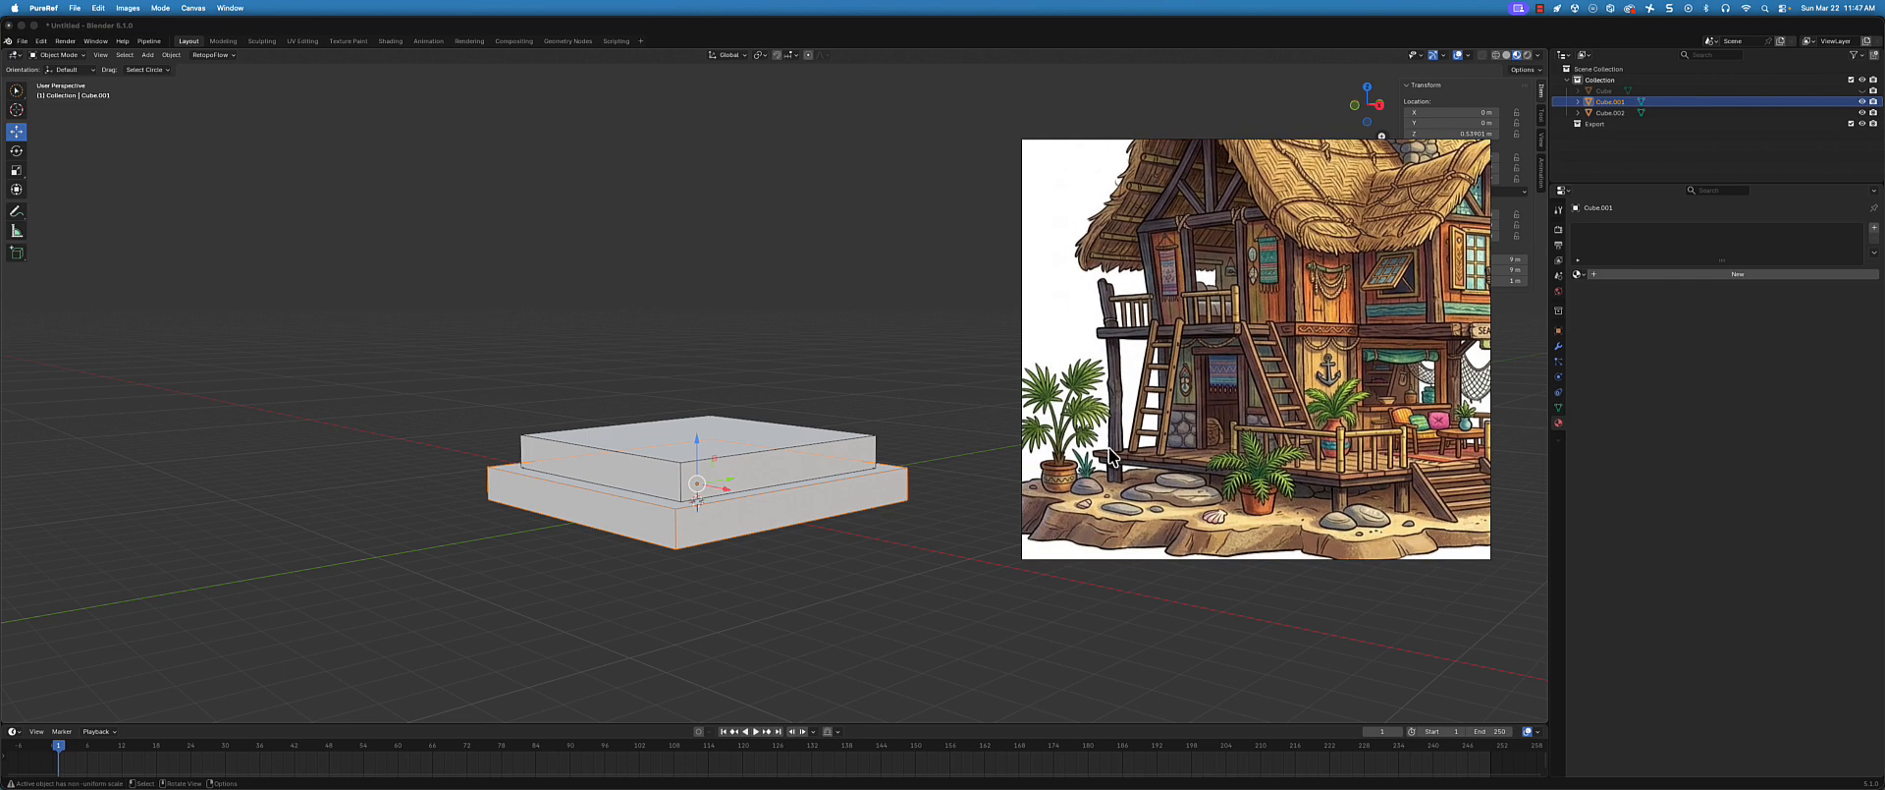
drag(1382, 454, 1335, 498)
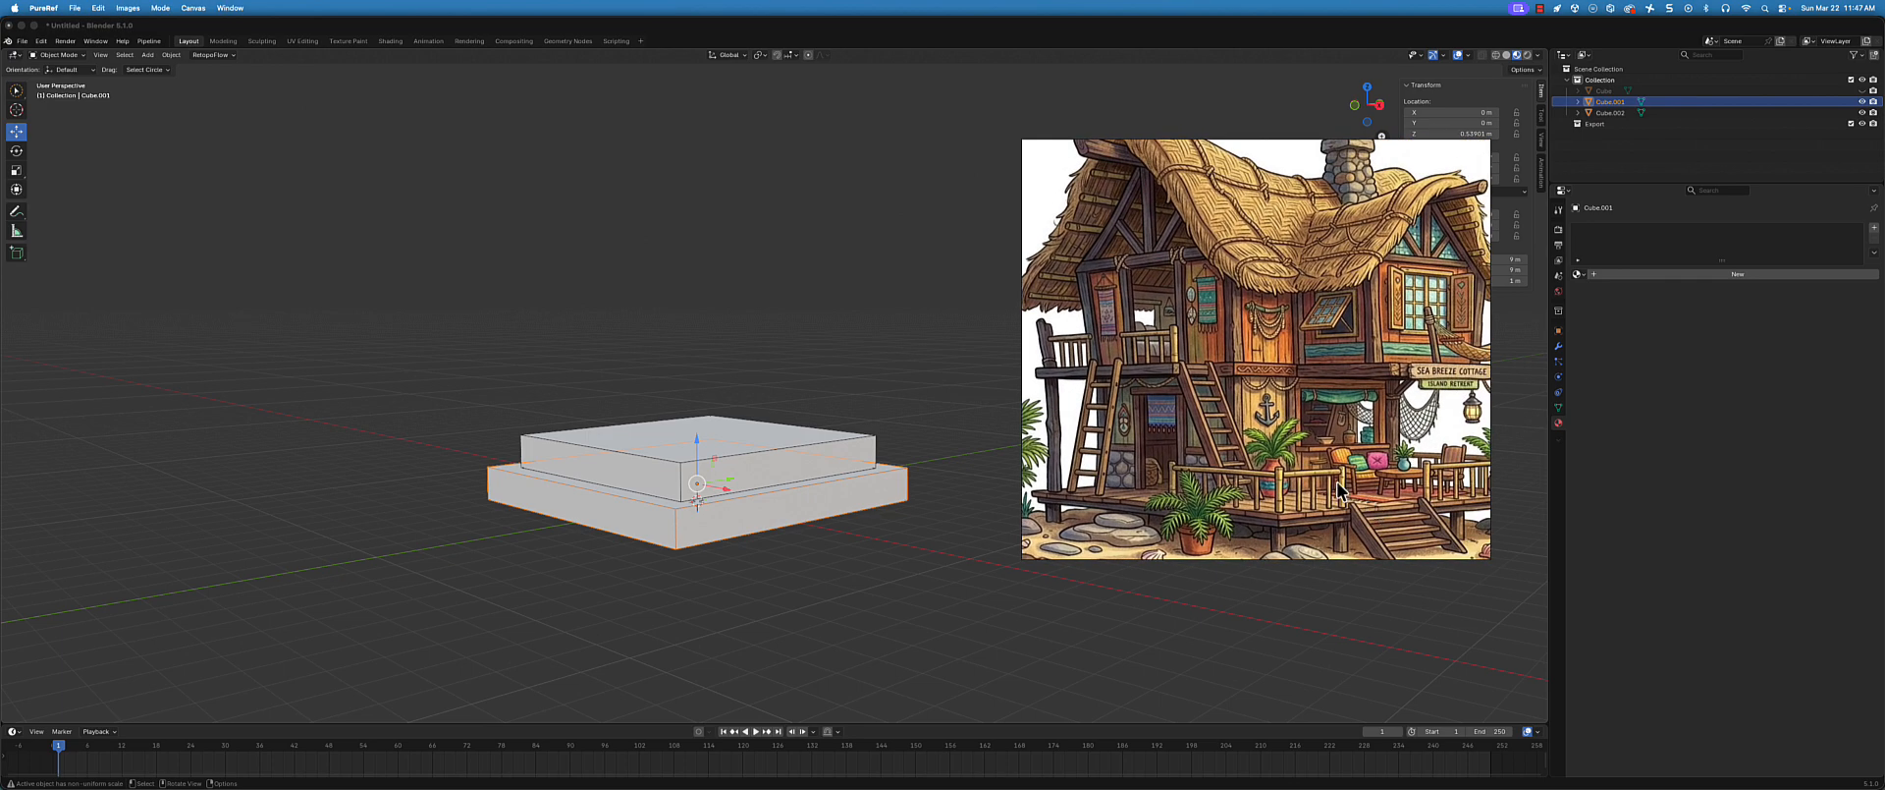
middle_drag(633, 530, 775, 475)
drag(1302, 459, 1285, 403)
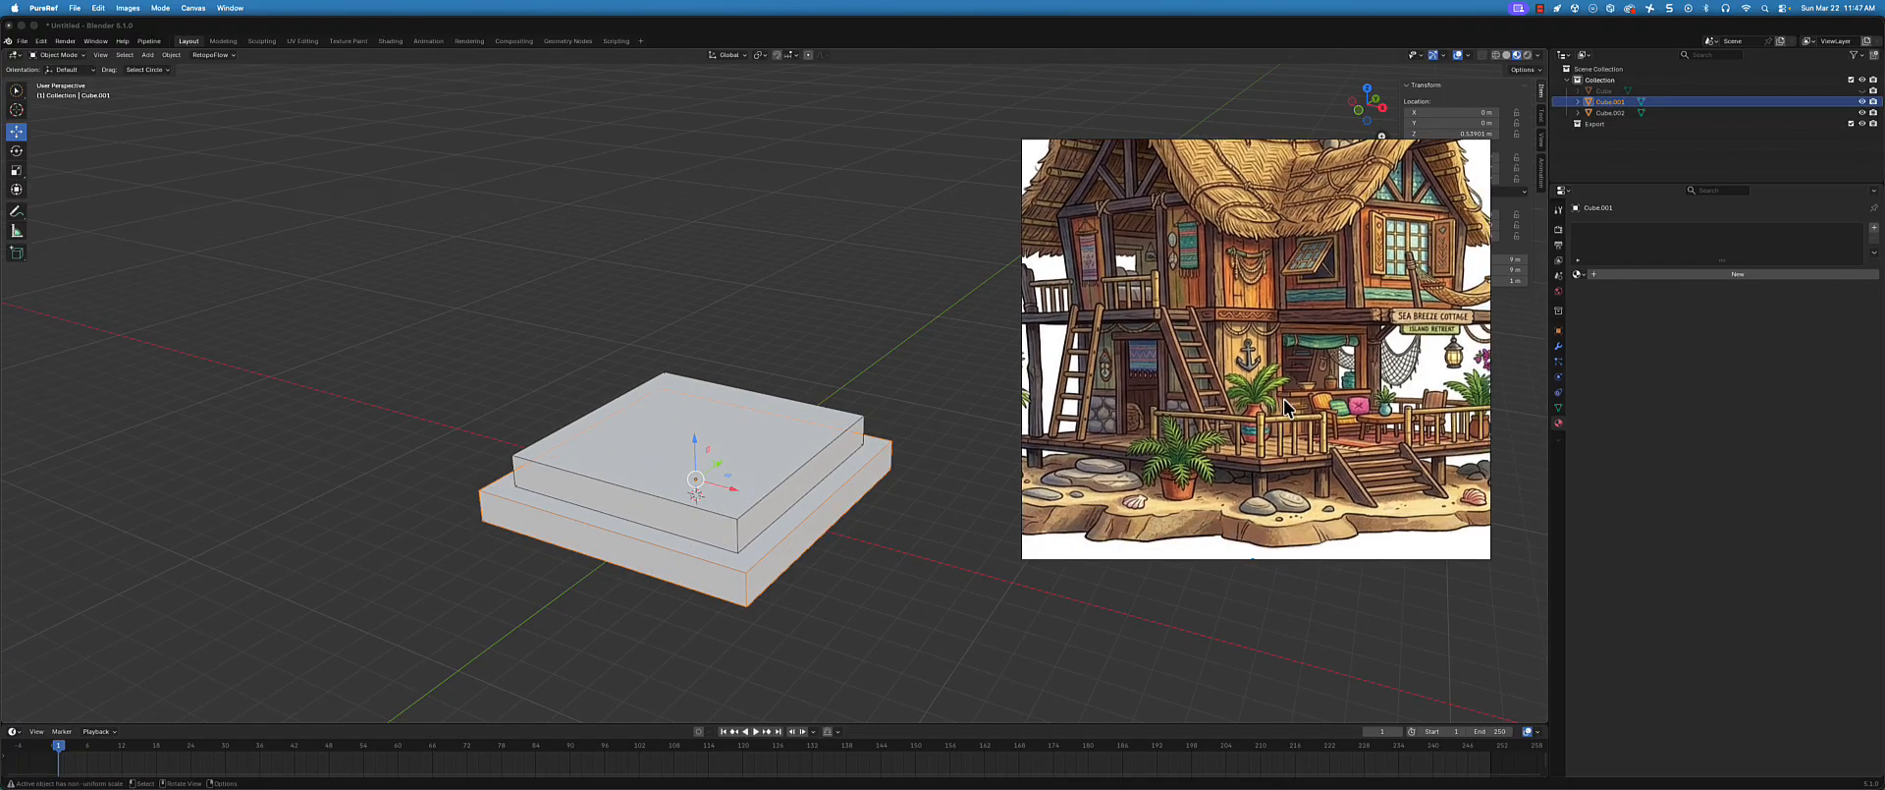
scroll(1286, 399, down, 4)
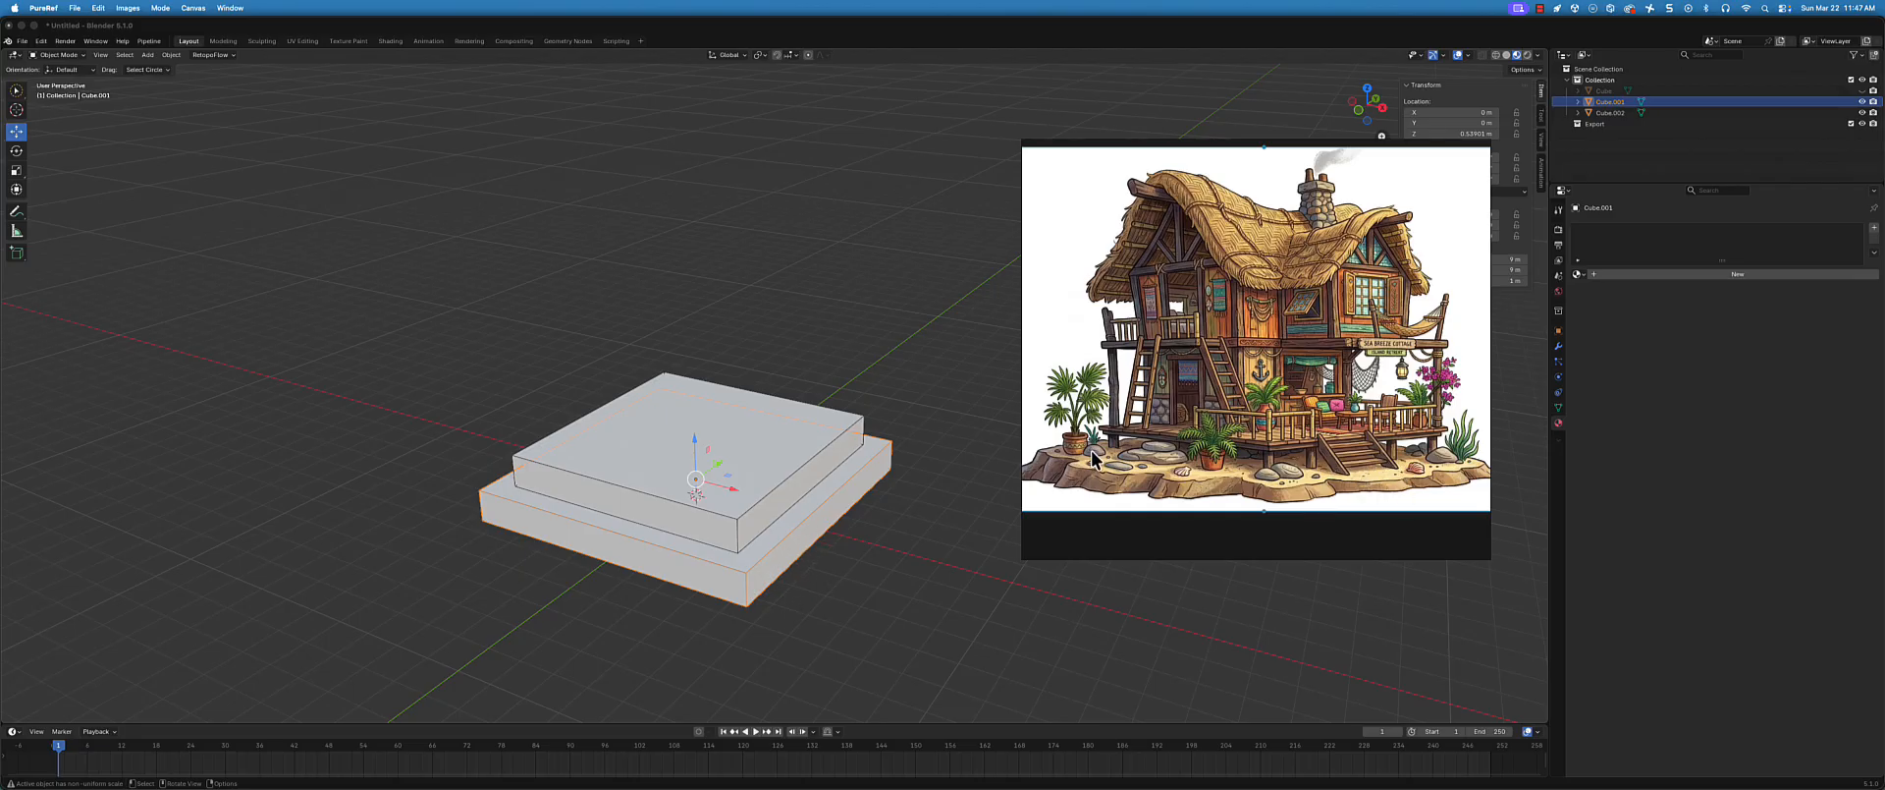
- Duplicate the upper slab and raise the copy about 1 m along the Z axis to form a third level
middle_drag(657, 458, 664, 432)
click(678, 398)
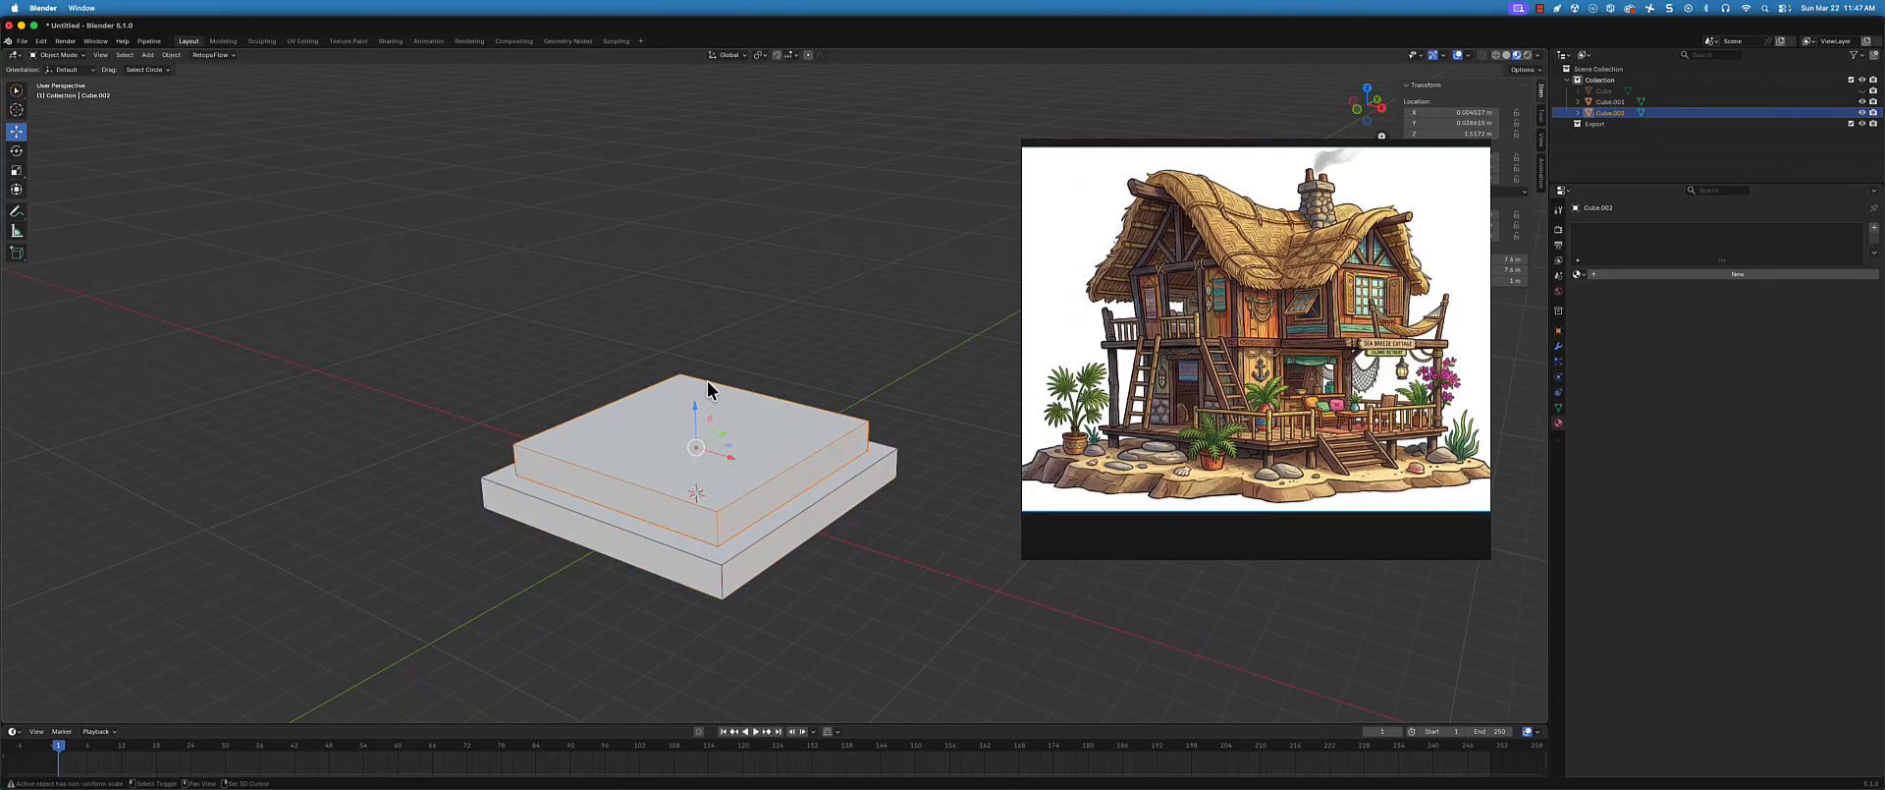
key(shift+d)
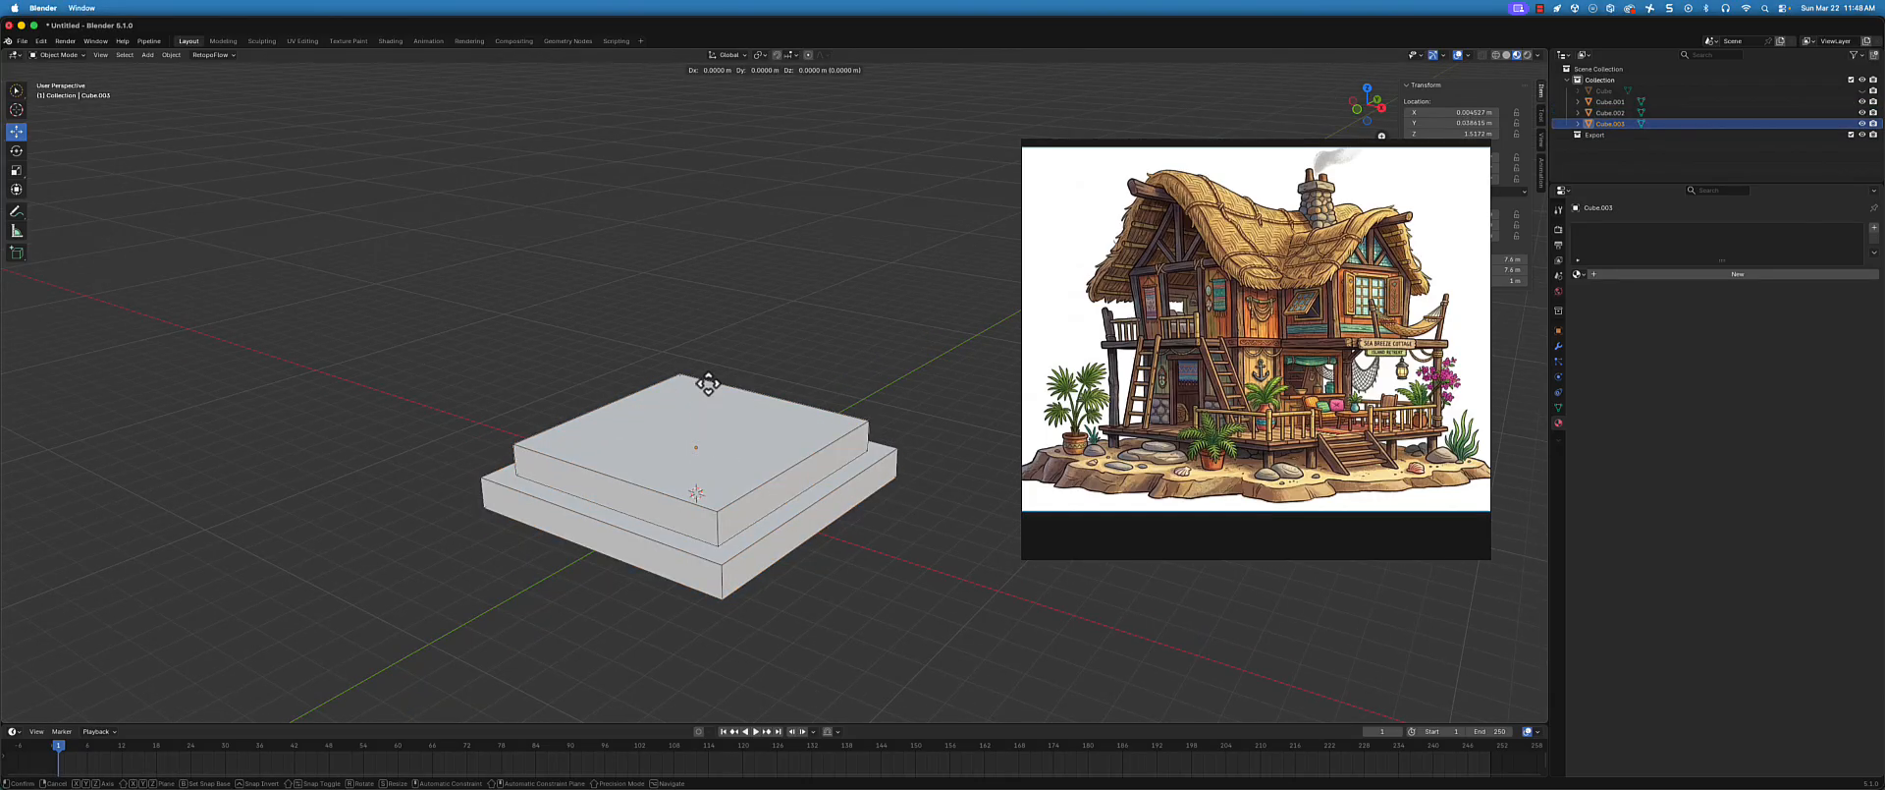
key(z)
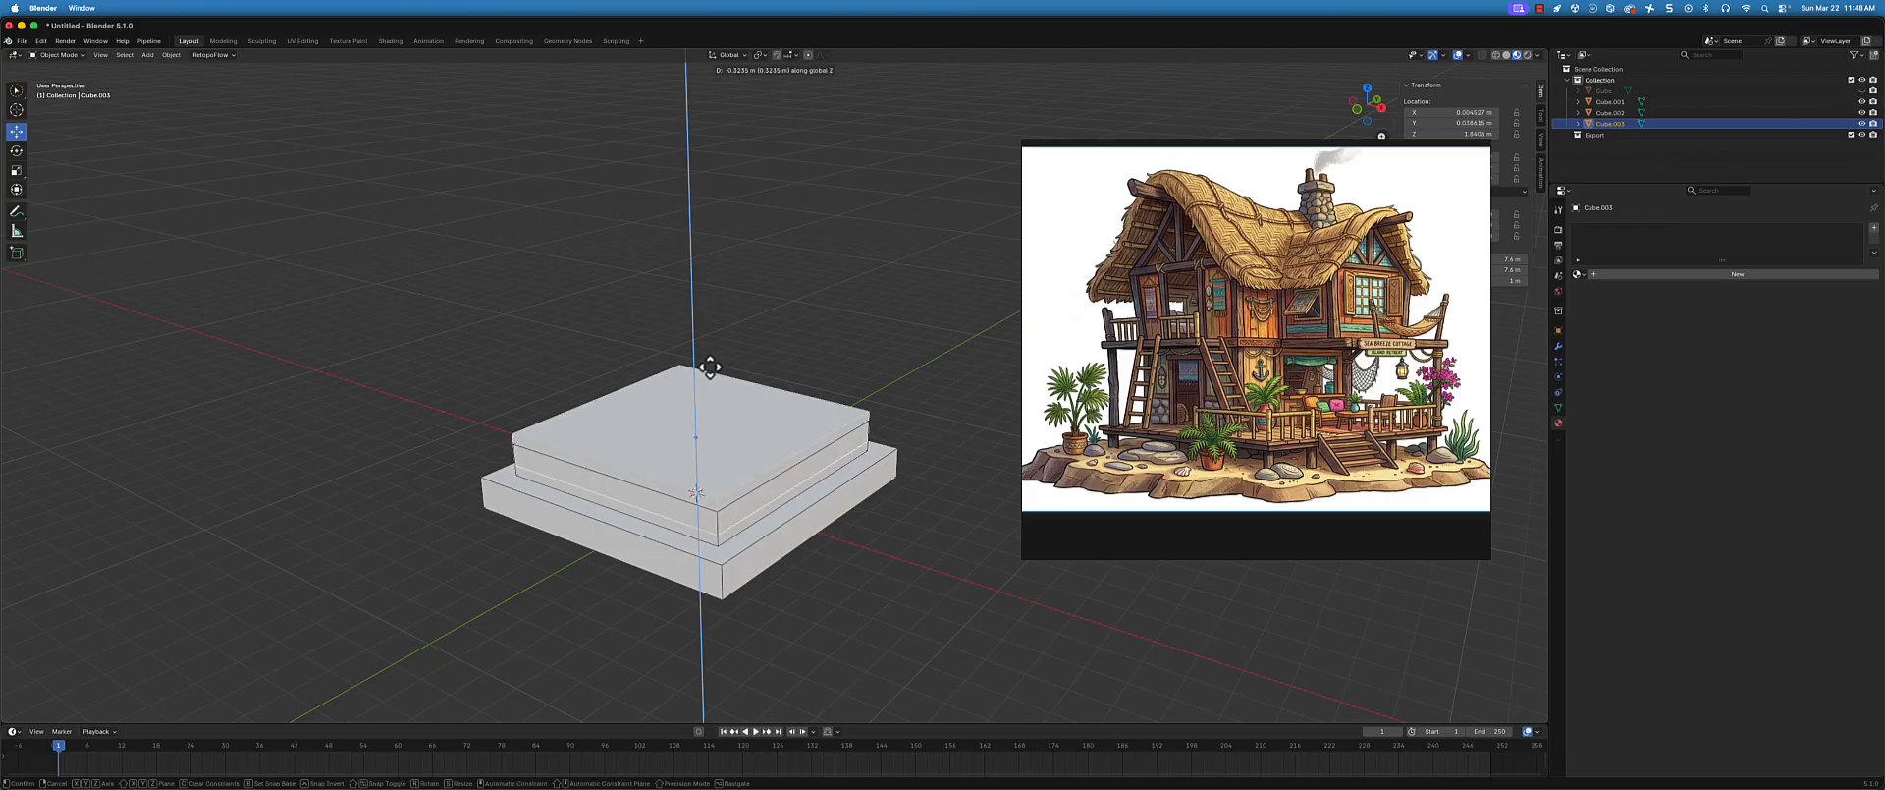
click(711, 359)
- Move the reference image off the transform values and set the top slab's X and Y scale to 3.5
middle_drag(865, 345, 855, 364)
drag(1338, 142, 1350, 302)
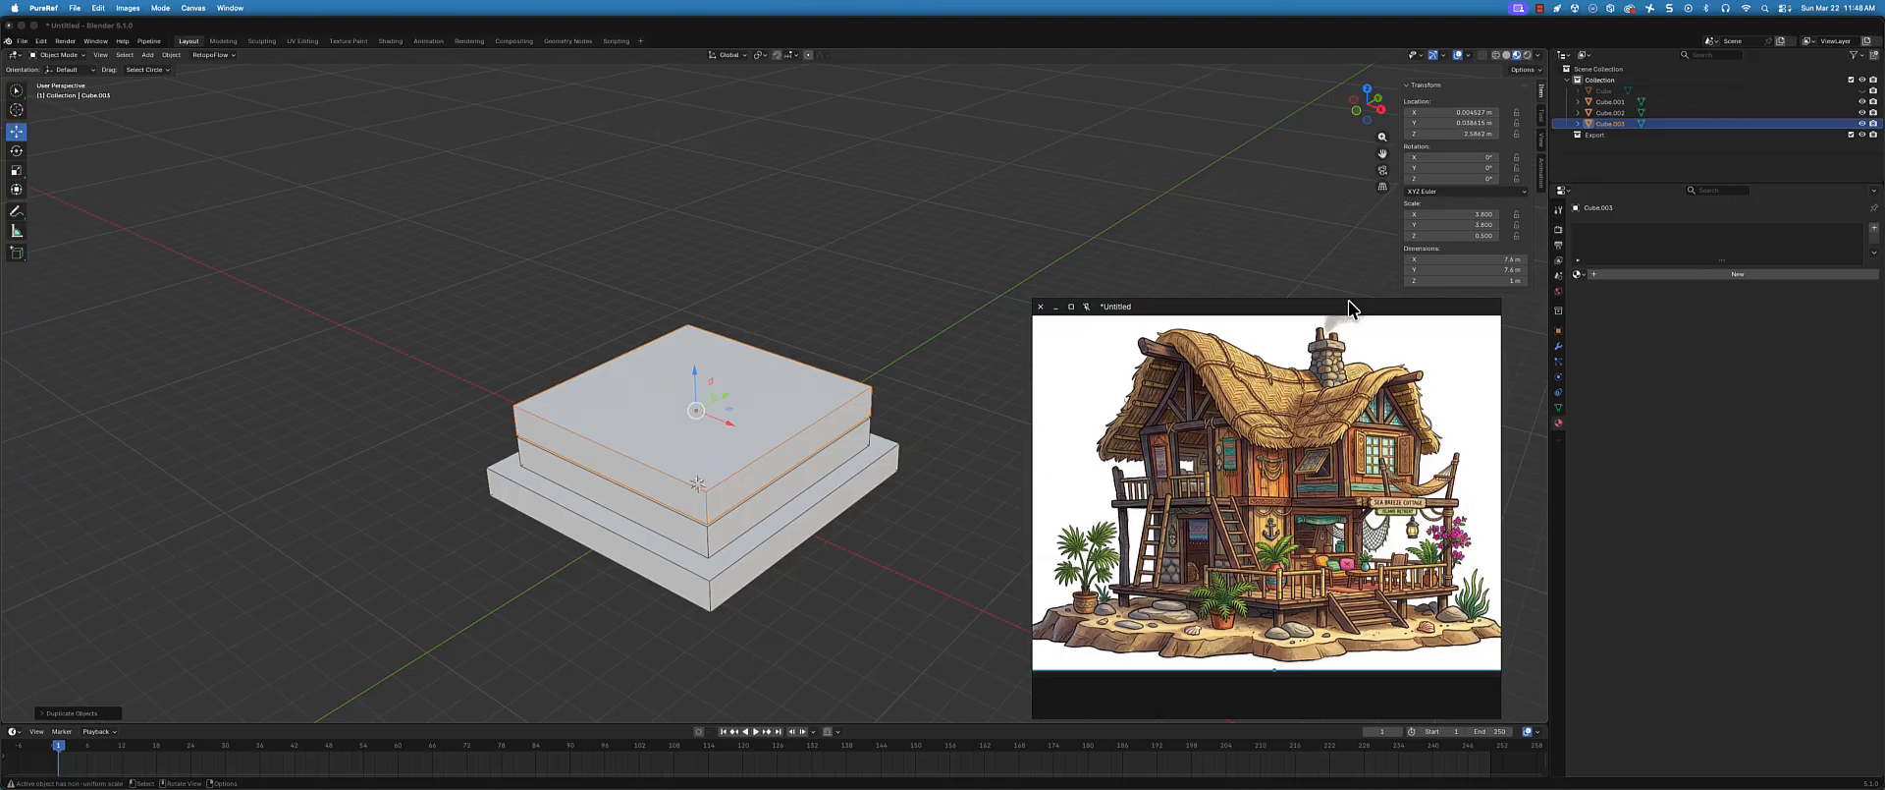
click(1489, 214)
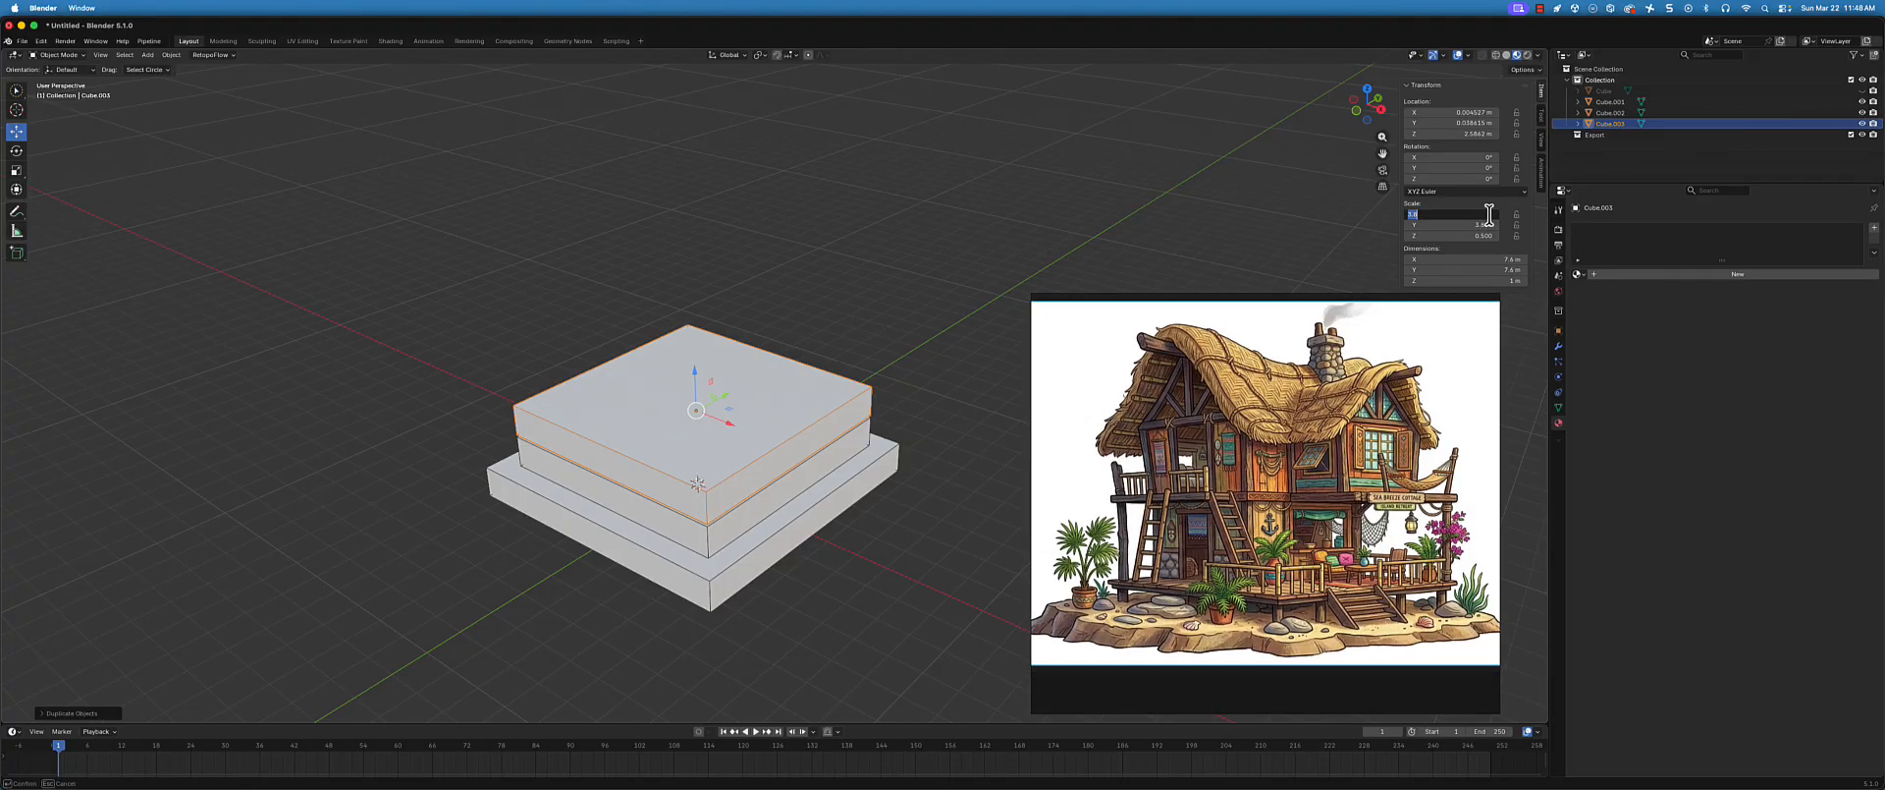
key(Tab)
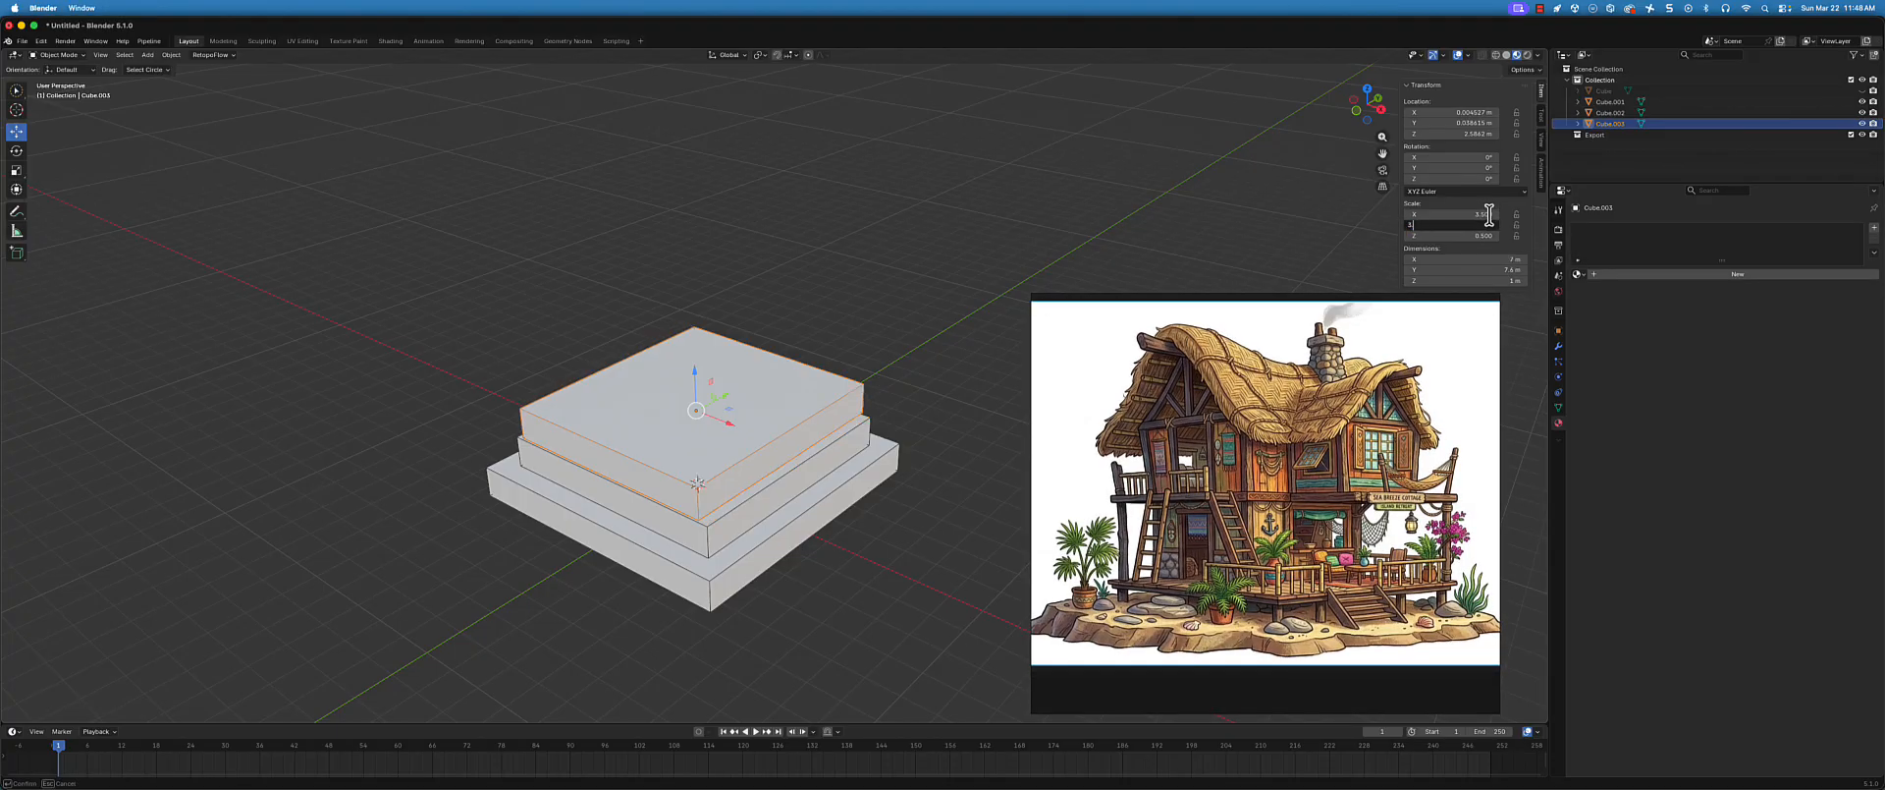
key(Return)
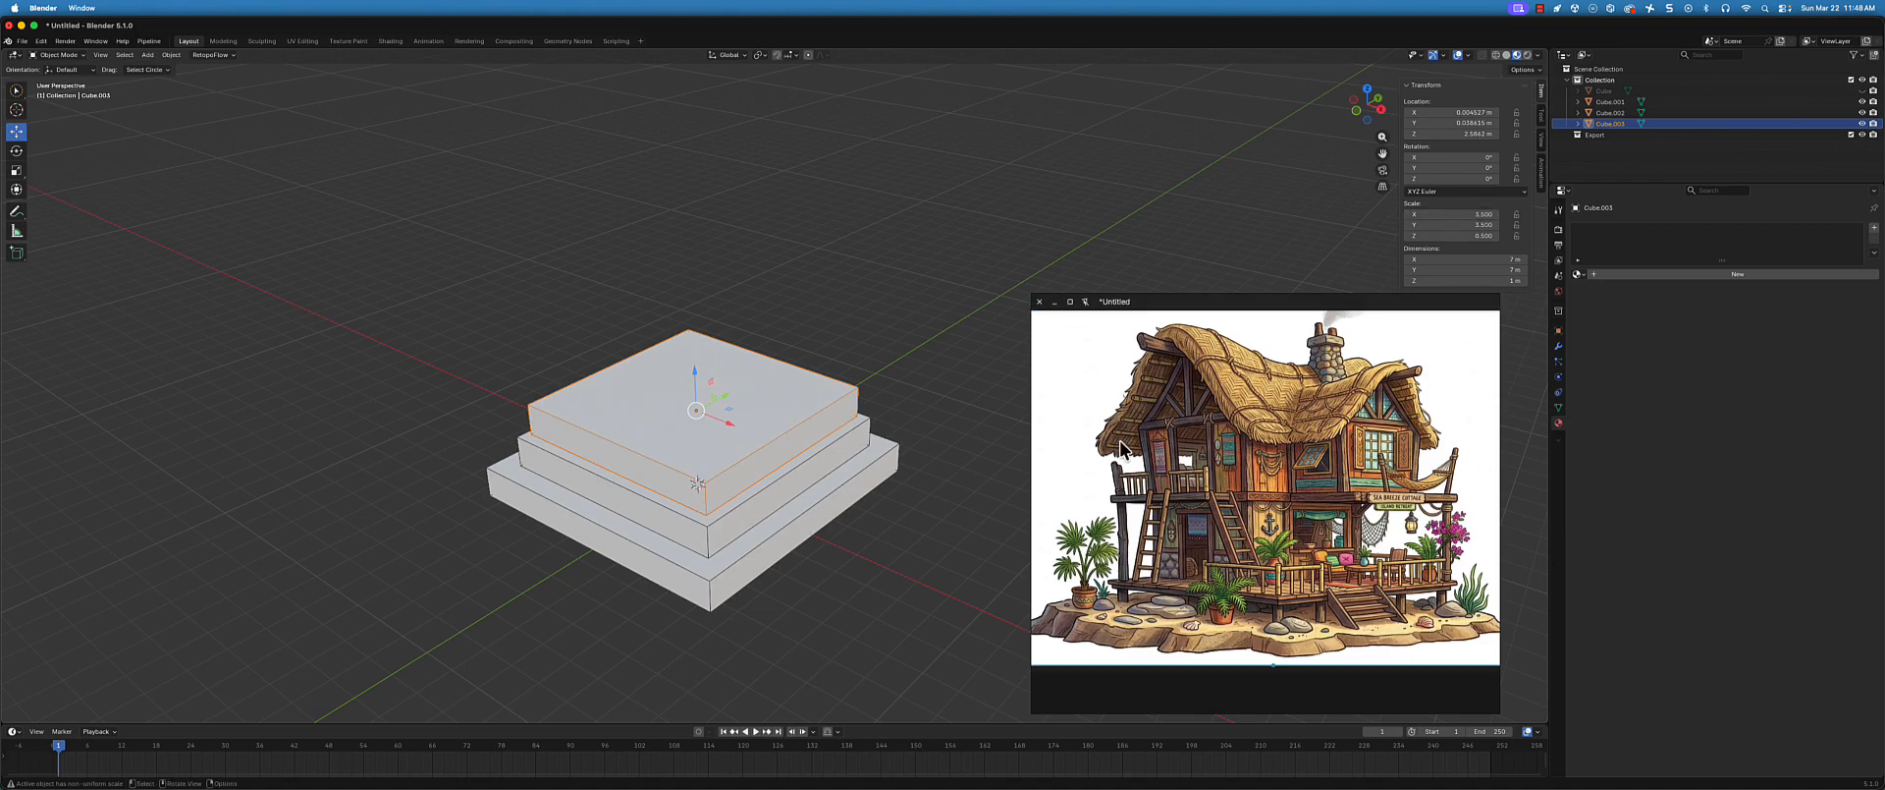
- Inspect the three stacked slabs from a low angle, selecting the middle slab and the top slab in turn
middle_drag(717, 461, 670, 488)
scroll(669, 490, up, 3)
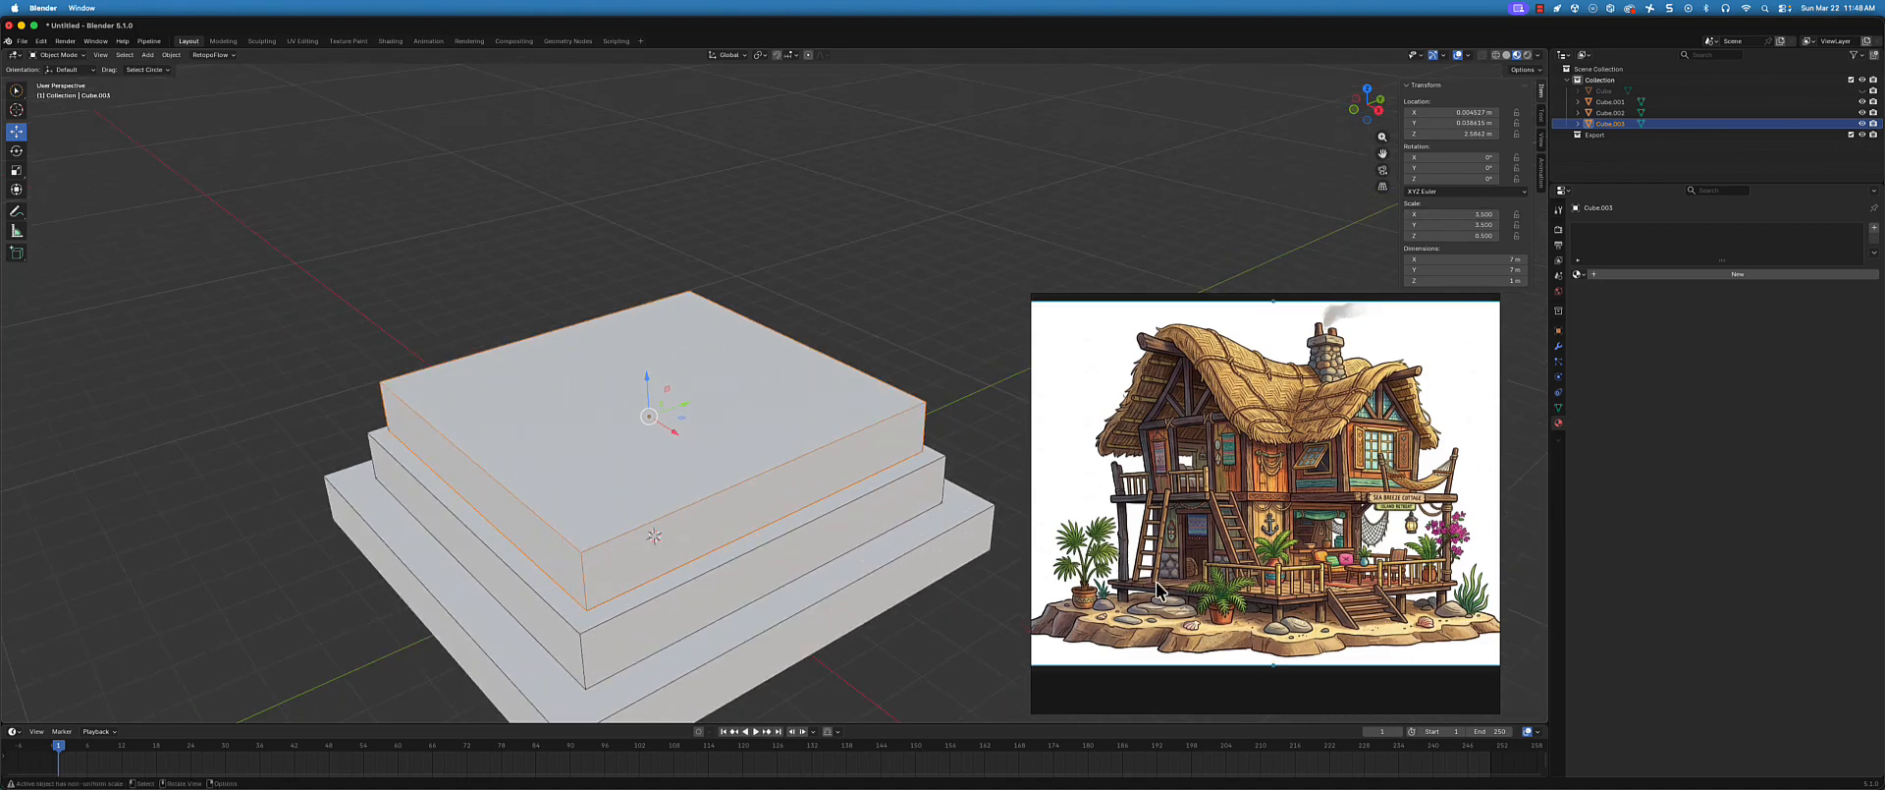
middle_drag(625, 574, 575, 528)
click(575, 529)
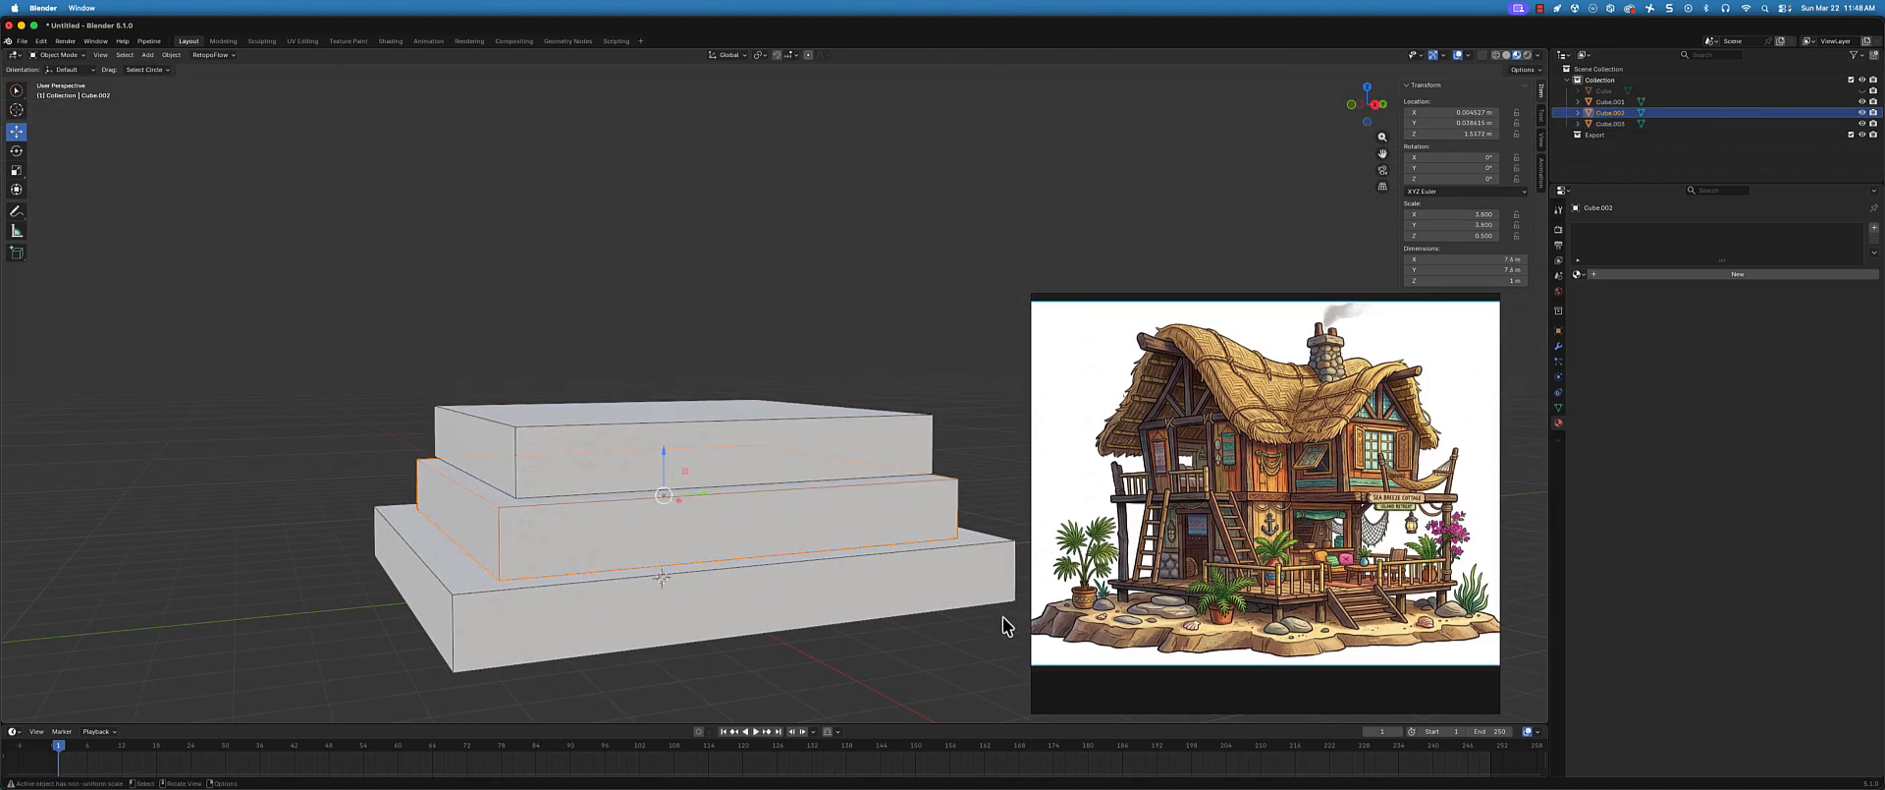
click(552, 452)
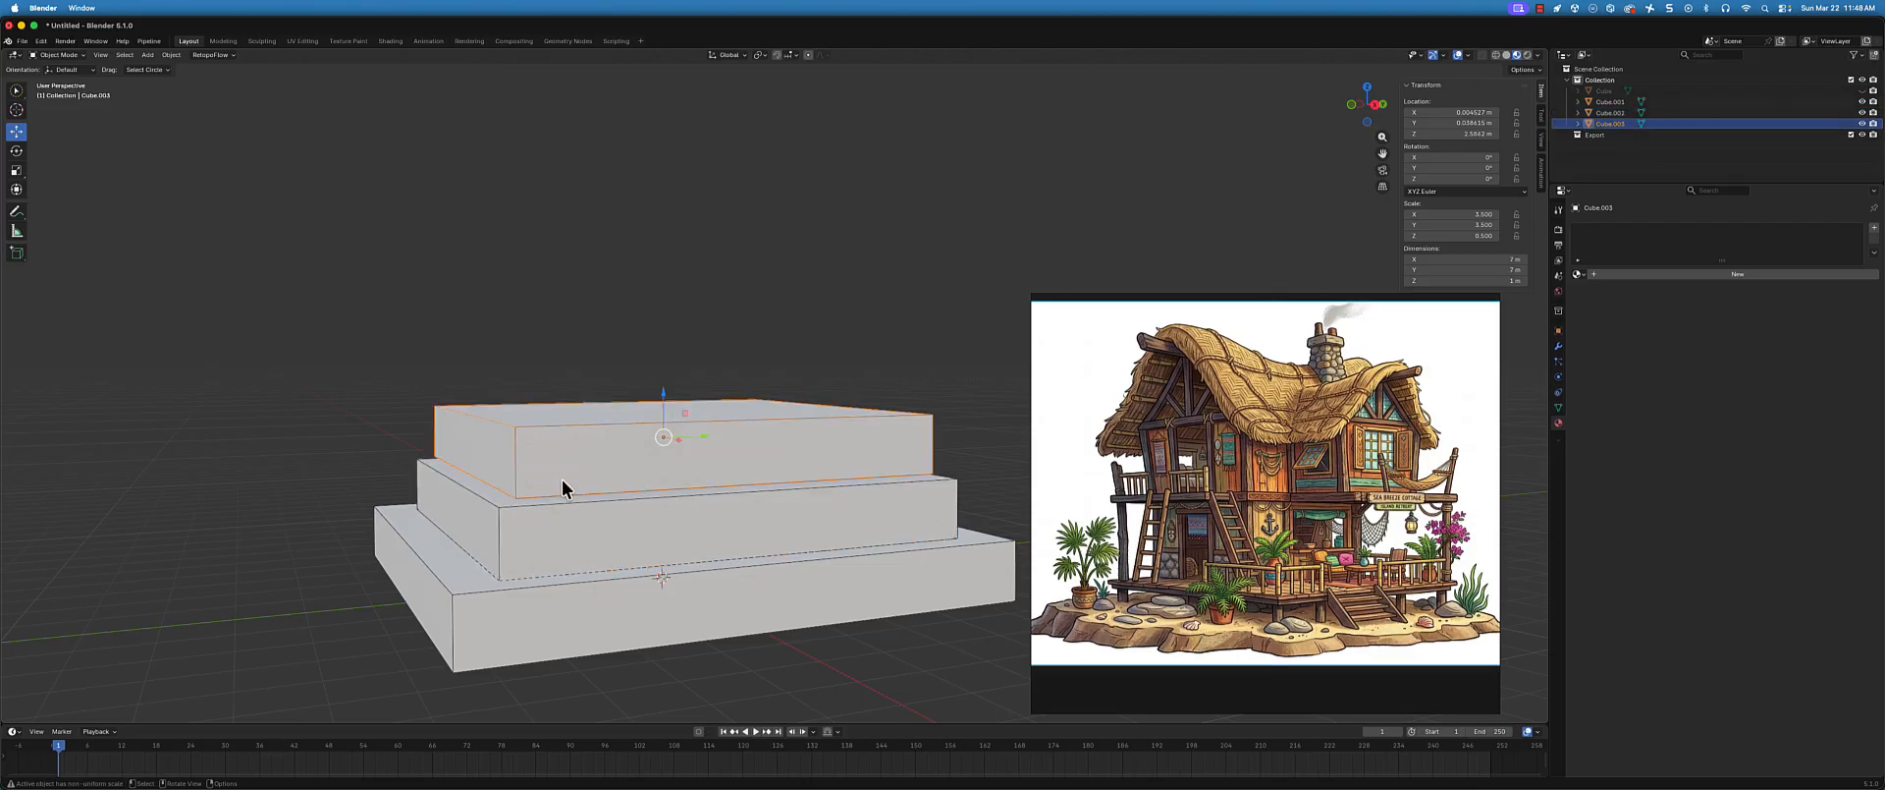
- Set the top slab's X scale to 3
middle_drag(562, 479, 564, 509)
click(1453, 214)
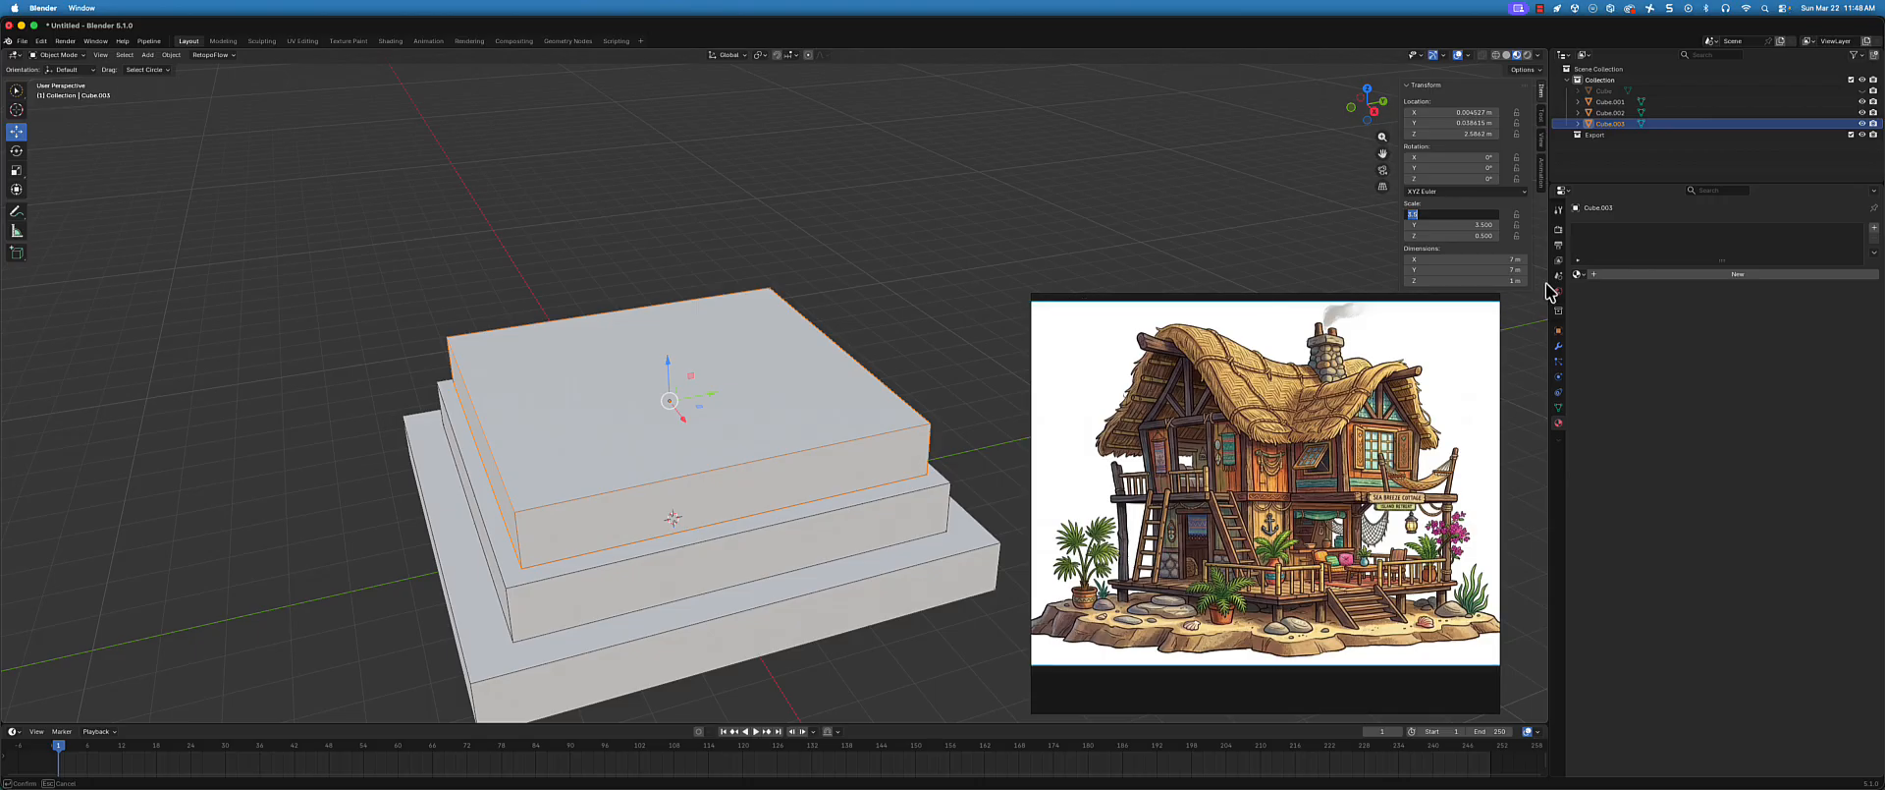
text(3)
key(Return)
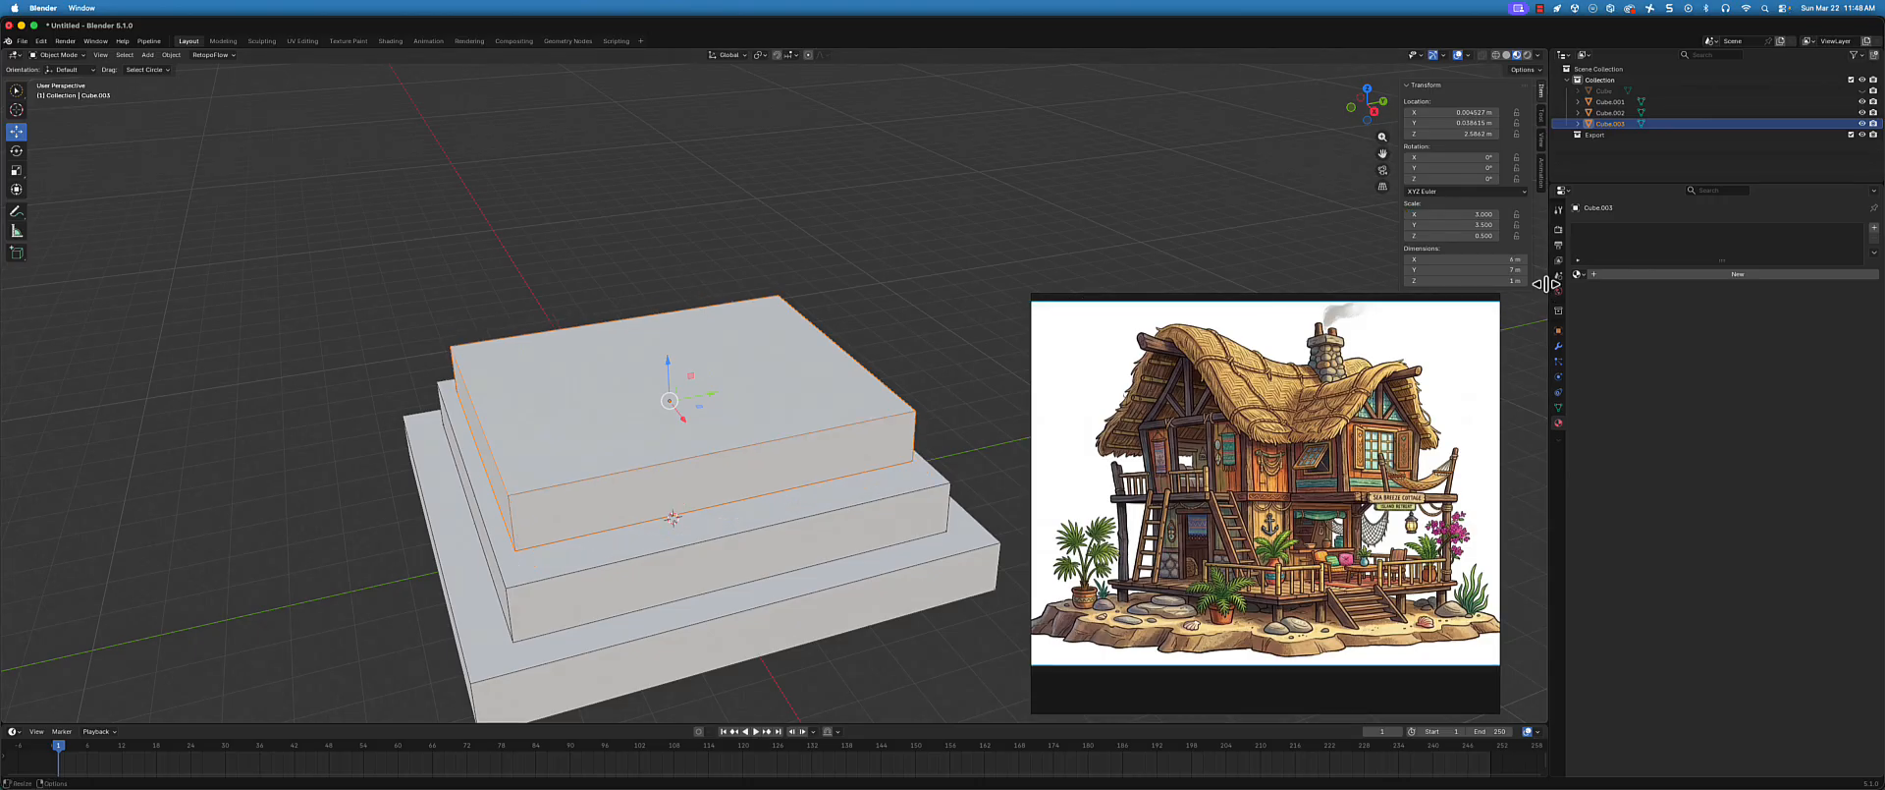
right_click(873, 193)
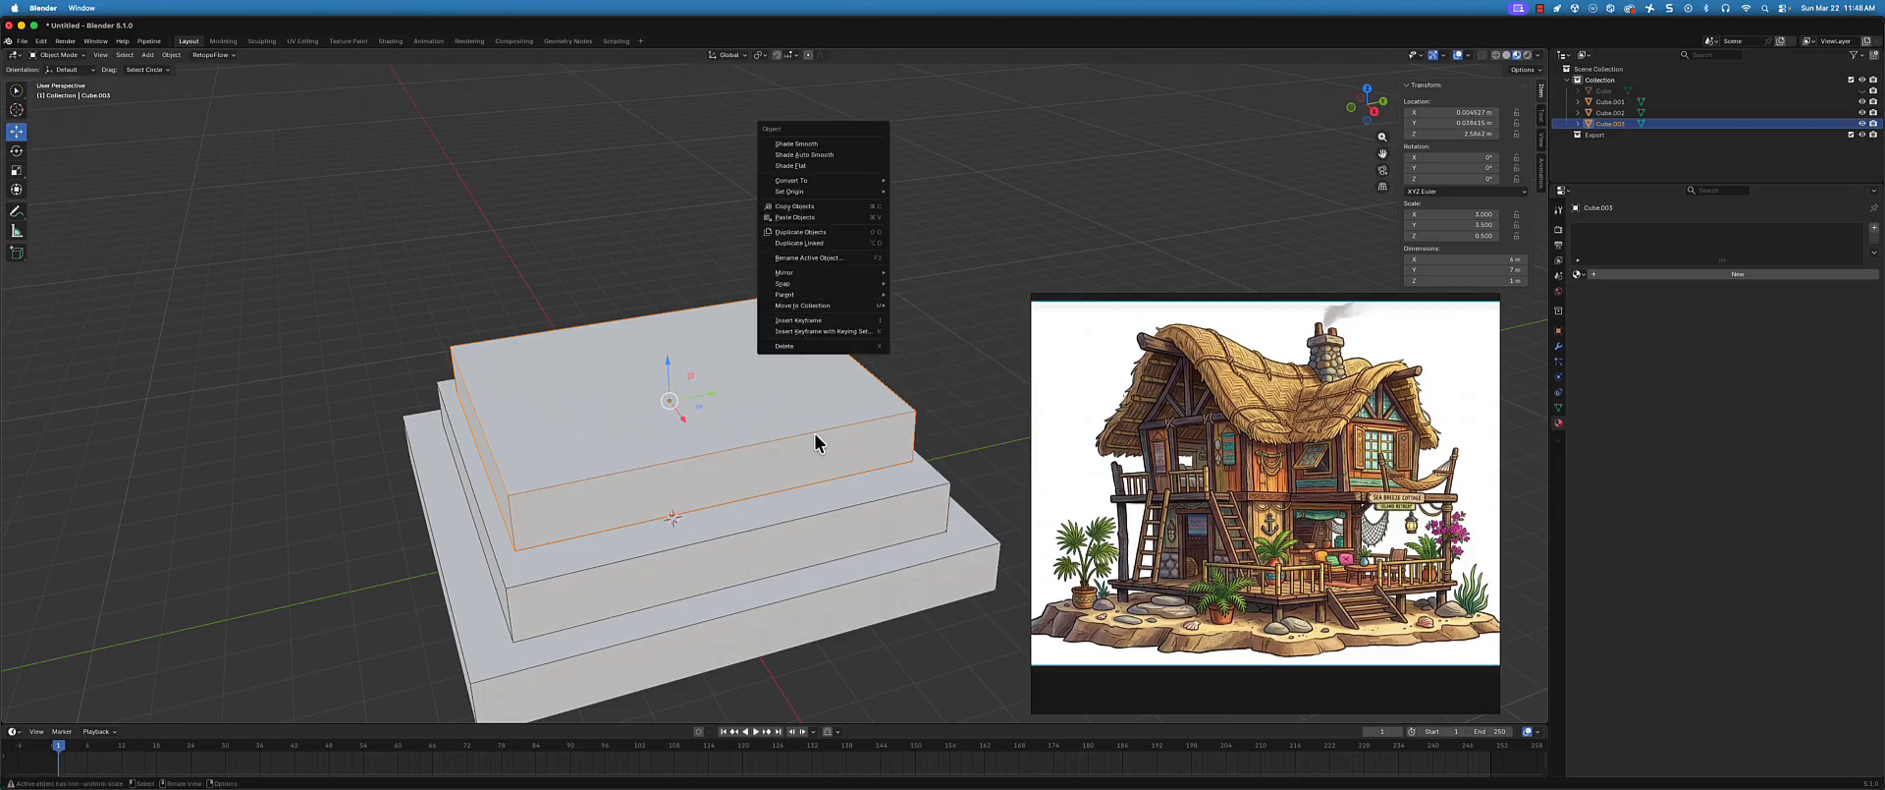
- Move the top slab about 0.75 m in the negative X direction, matching the offset of the building on the deck in the reference image
middle_drag(627, 393, 670, 396)
scroll(1162, 535, up, 6)
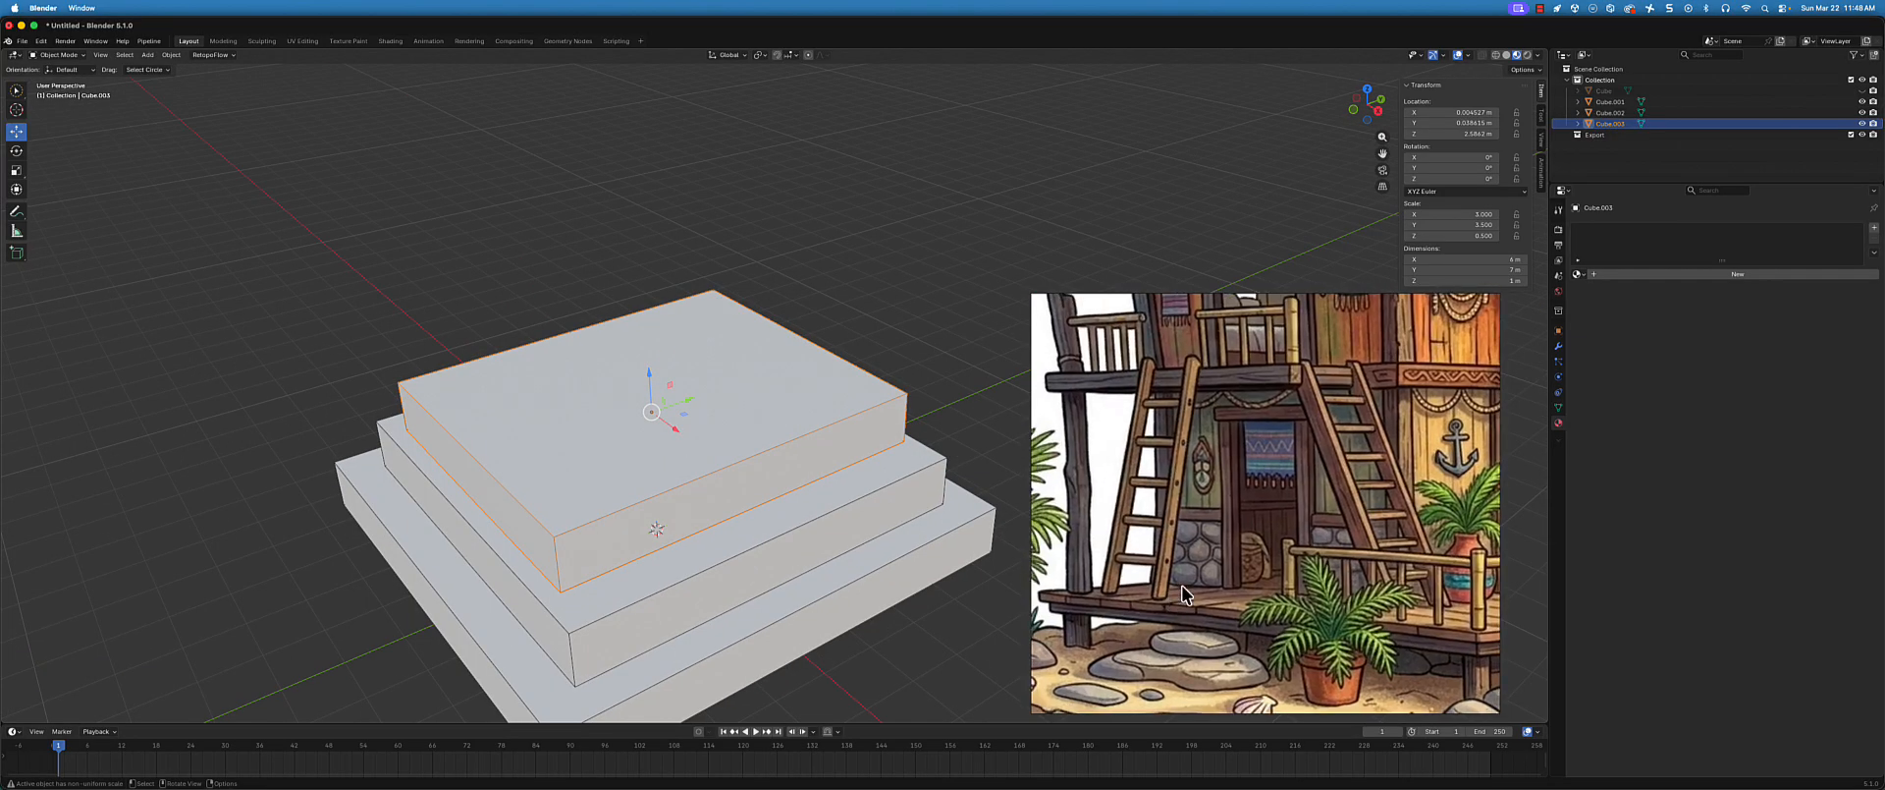
middle_drag(1182, 585, 1236, 563)
middle_drag(656, 508, 687, 489)
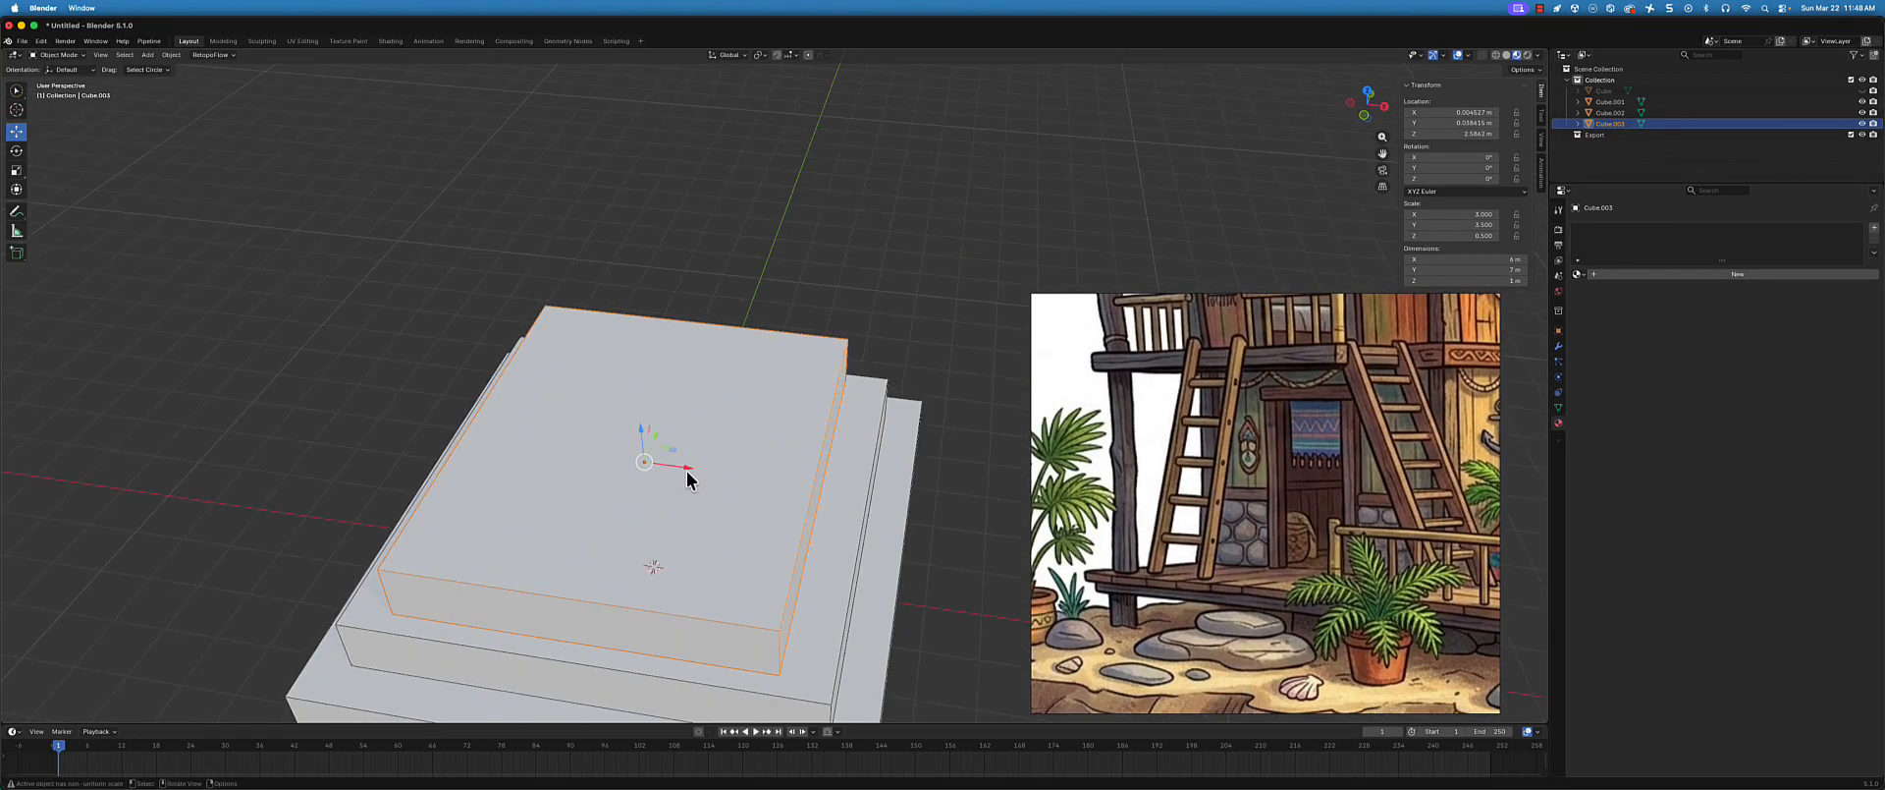
key(g)
key(x)
drag(648, 462, 643, 463)
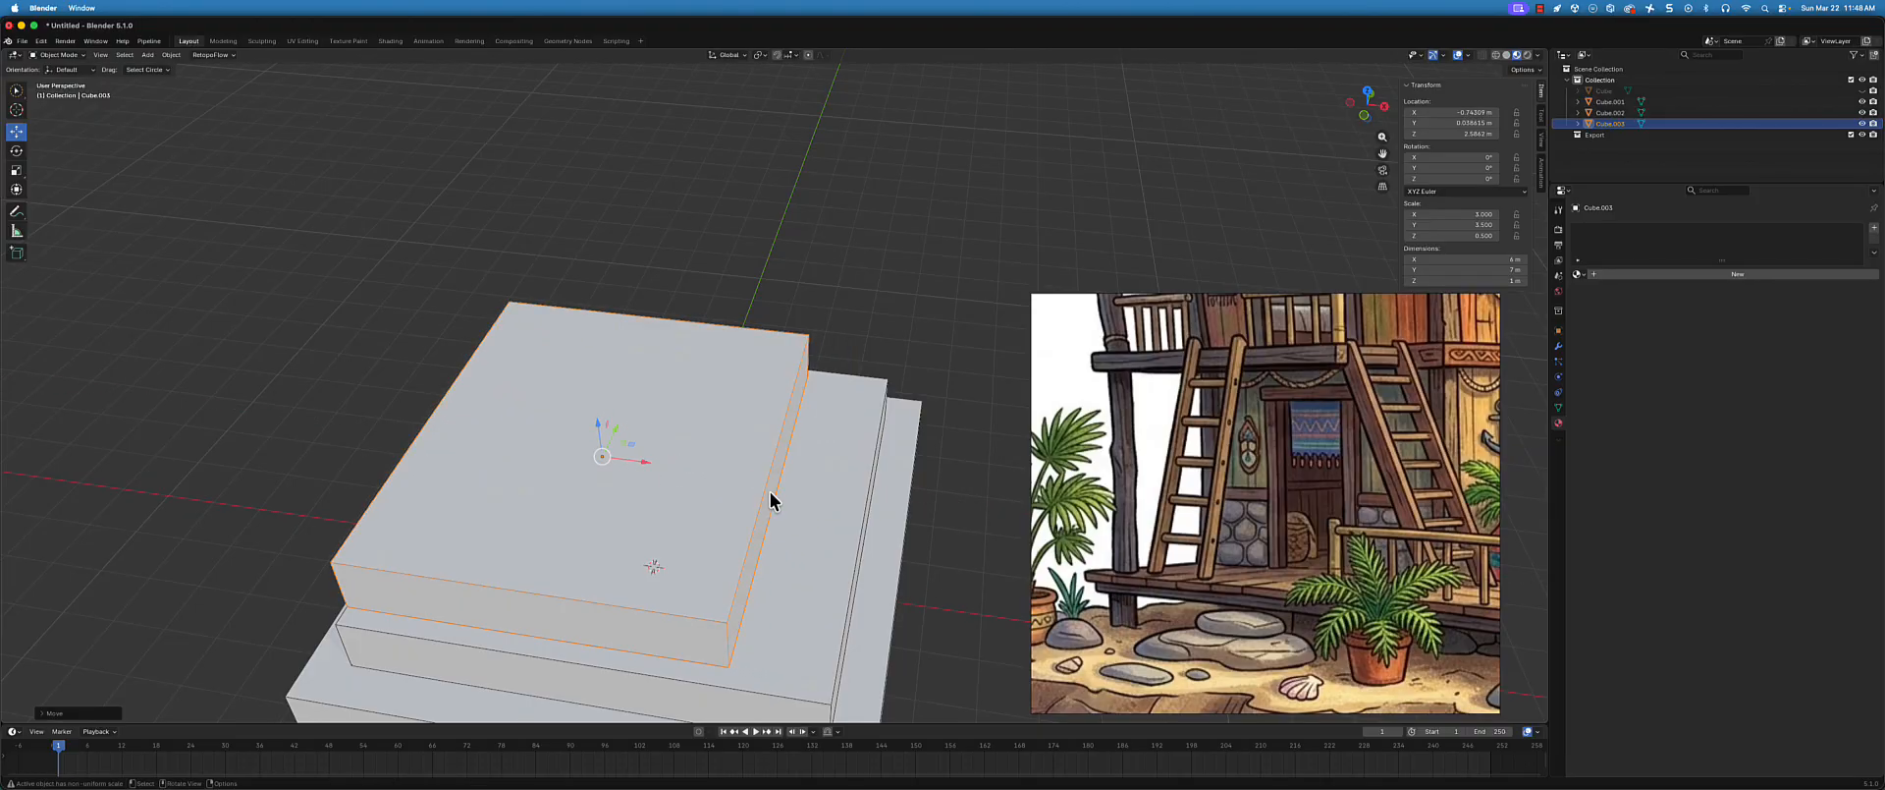
middle_drag(770, 501, 717, 460)
scroll(1311, 483, down, 4)
scroll(1311, 488, down, 3)
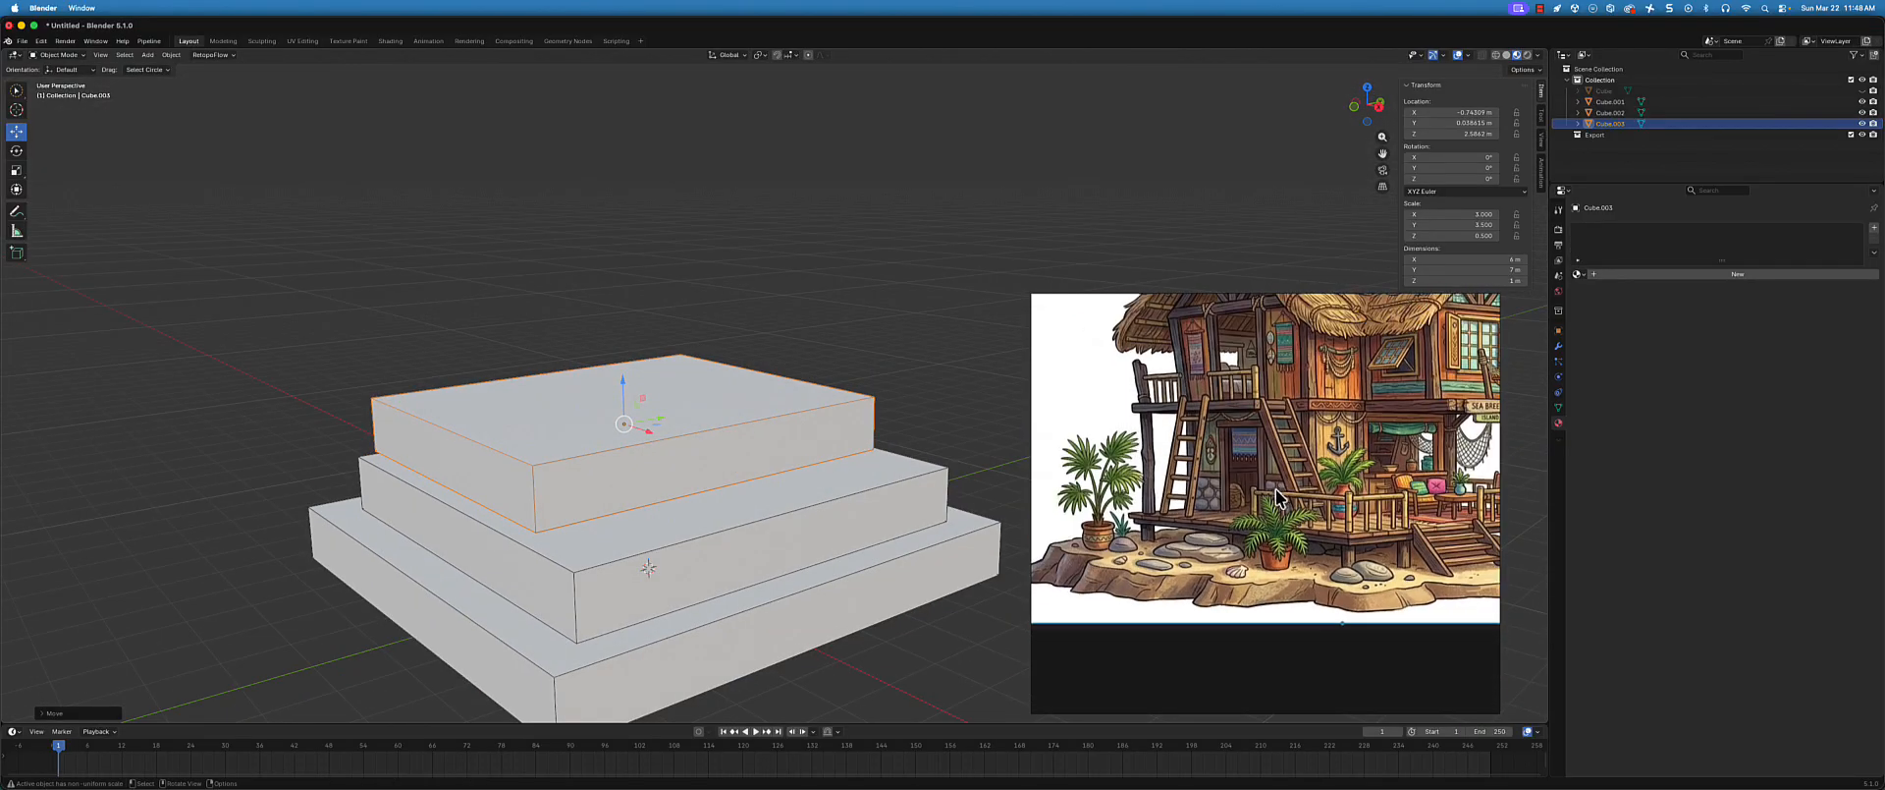
- Set the top slab's Y scale to 3.2
click(1453, 225)
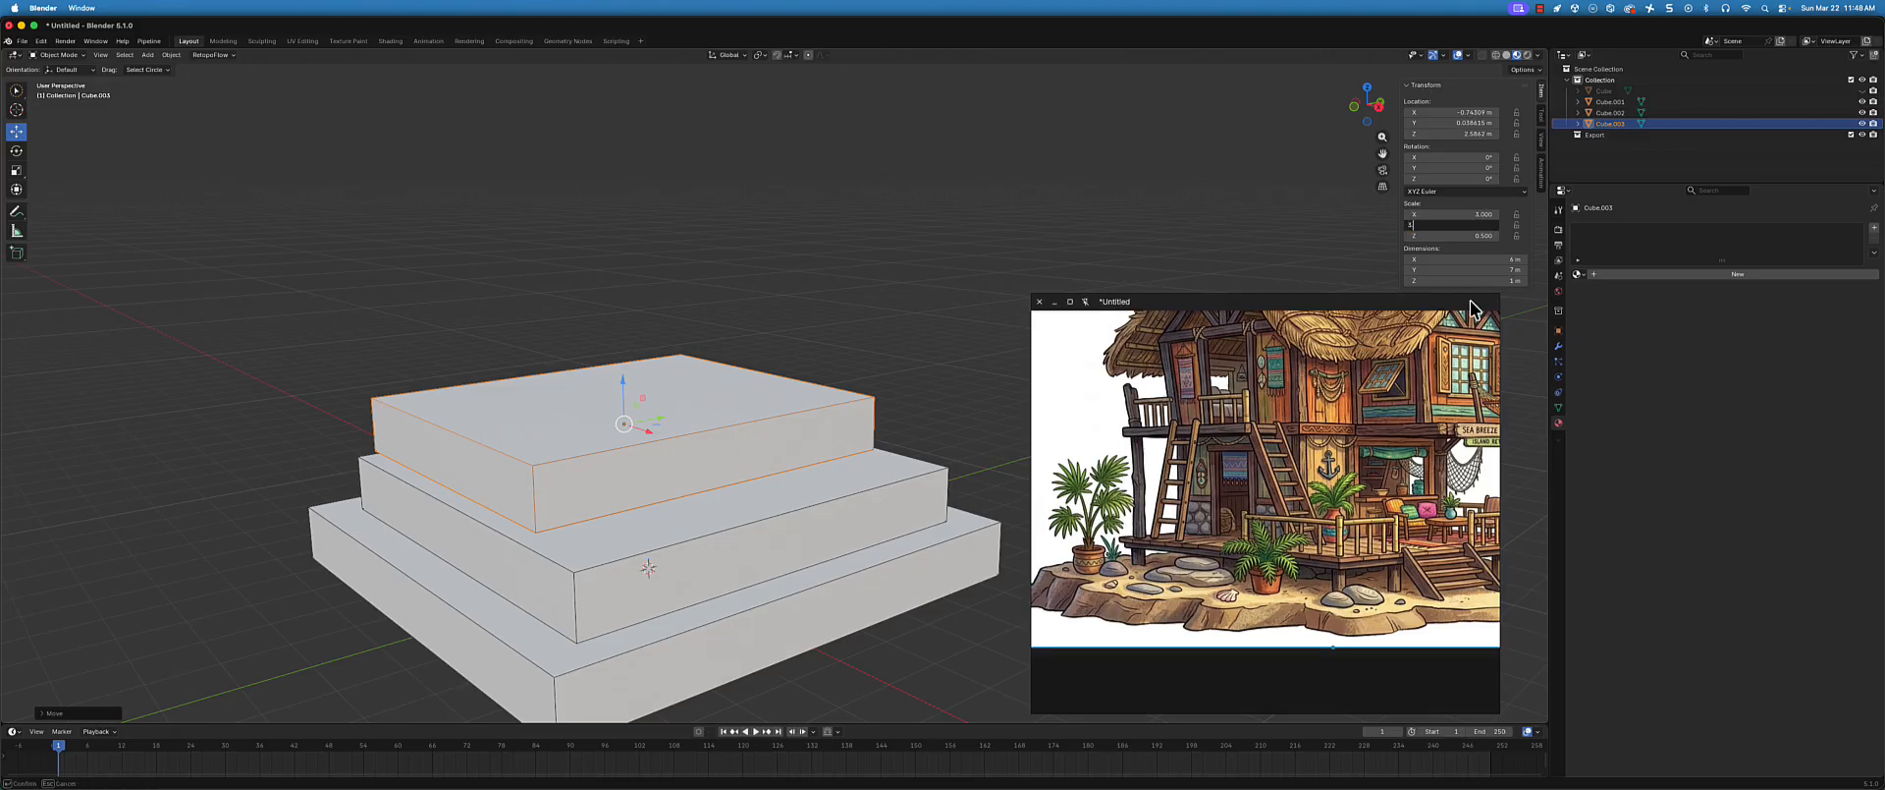
key(Return)
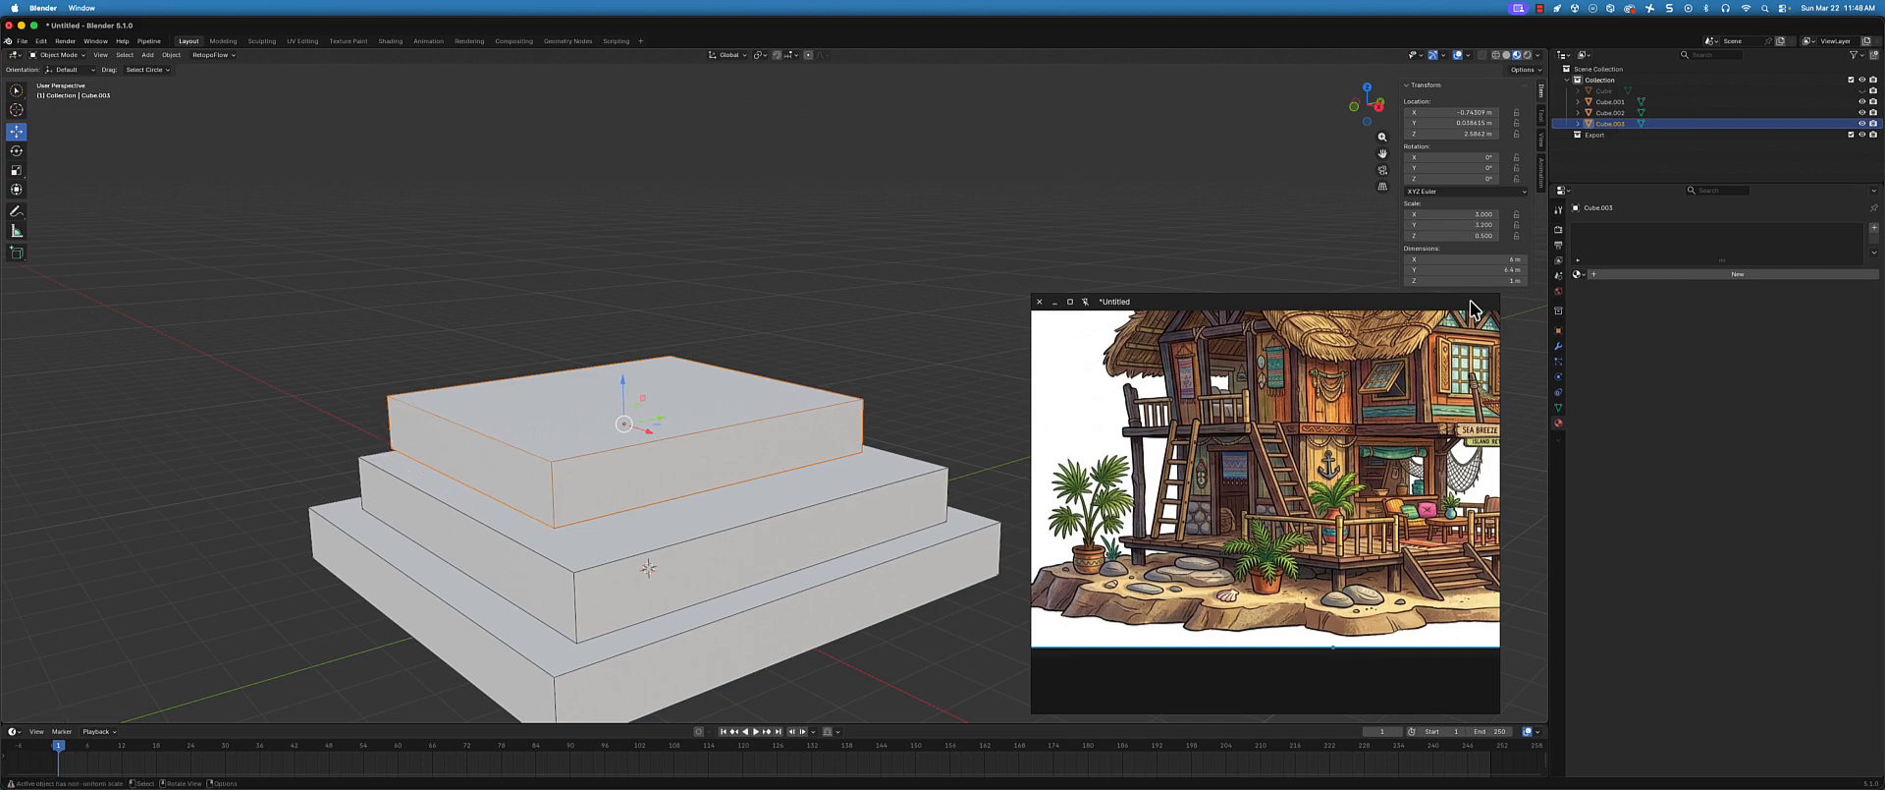
scroll(631, 403, down, 4)
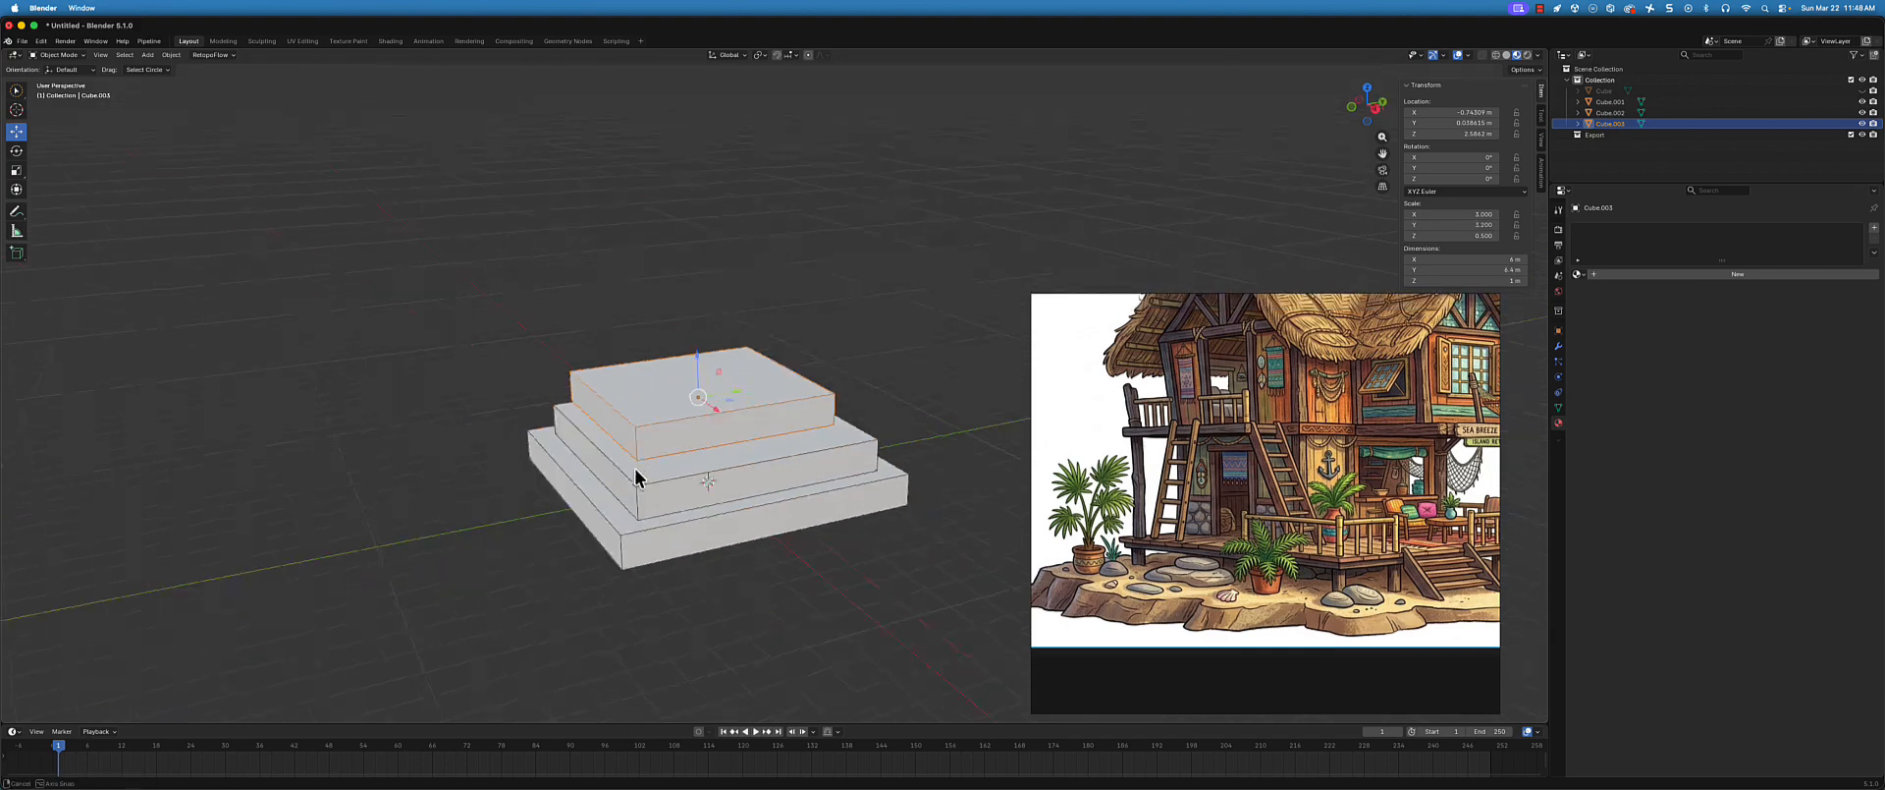
middle_drag(631, 483, 838, 525)
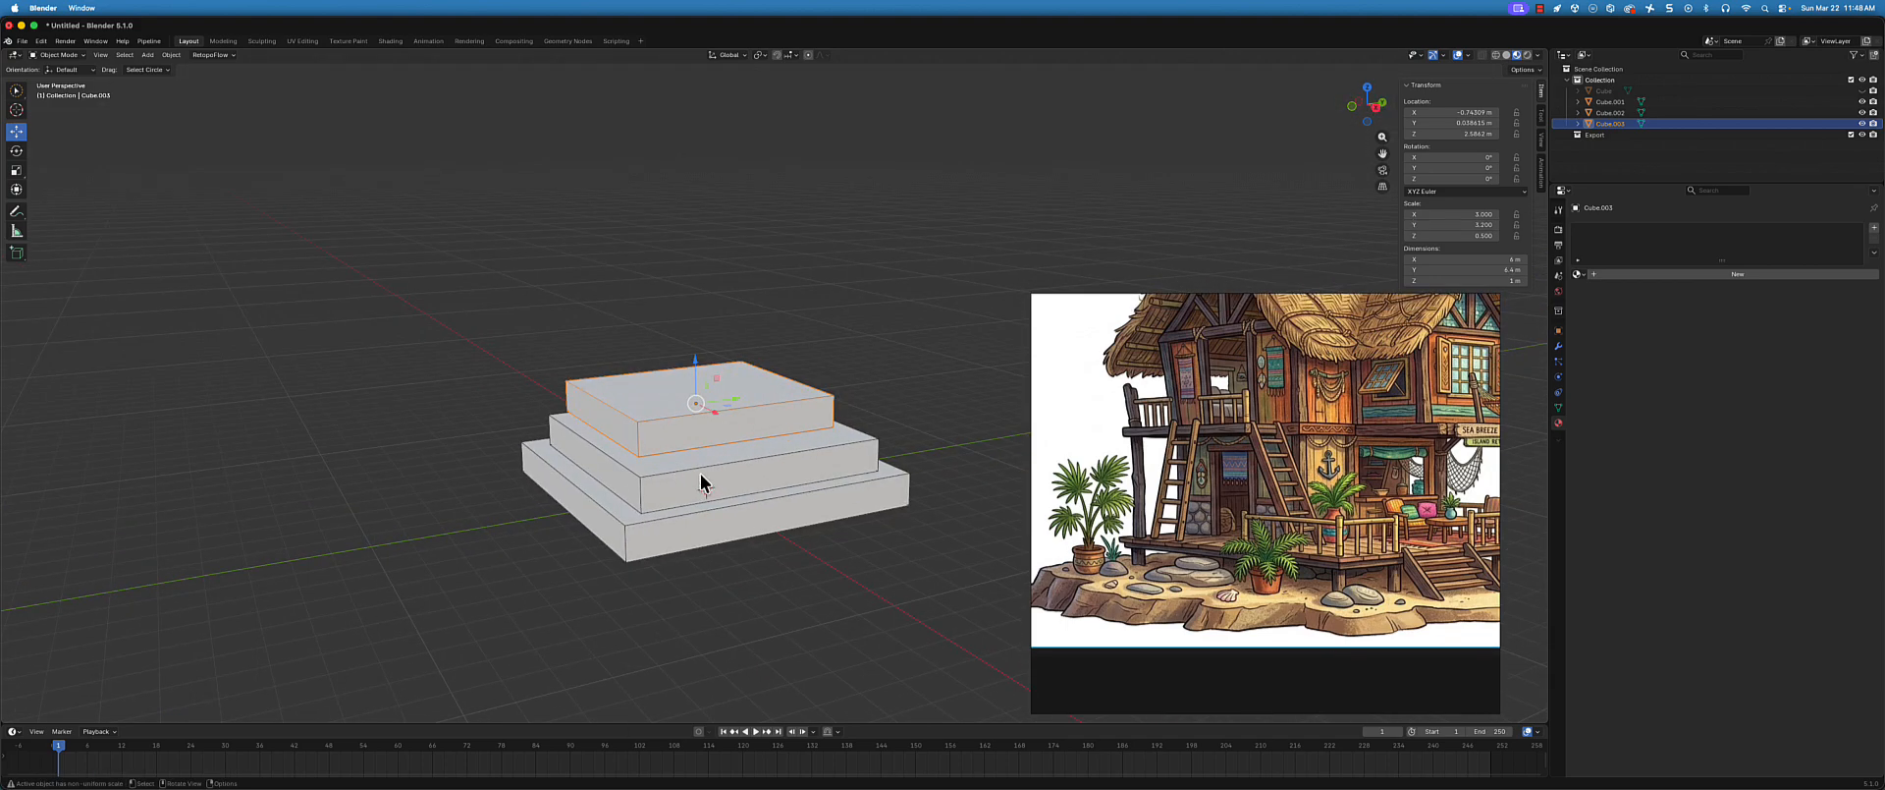
- Set the top slab's Y scale to 3 and its X scale to 2.5
scroll(701, 481, up, 2)
click(1498, 224)
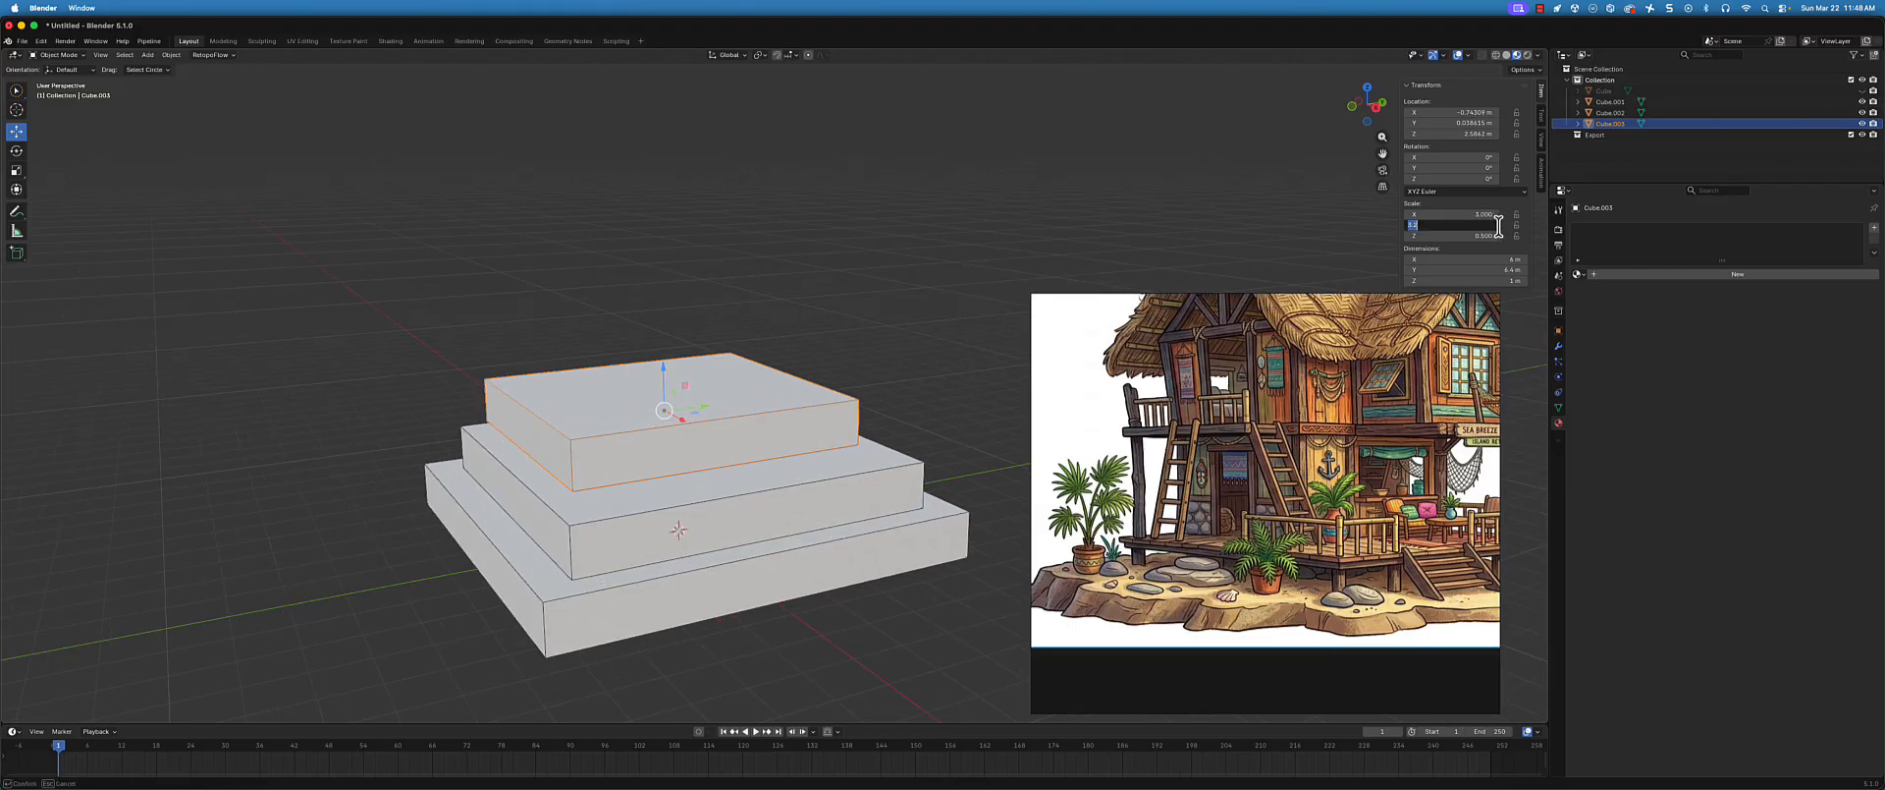
text(3)
key(Return)
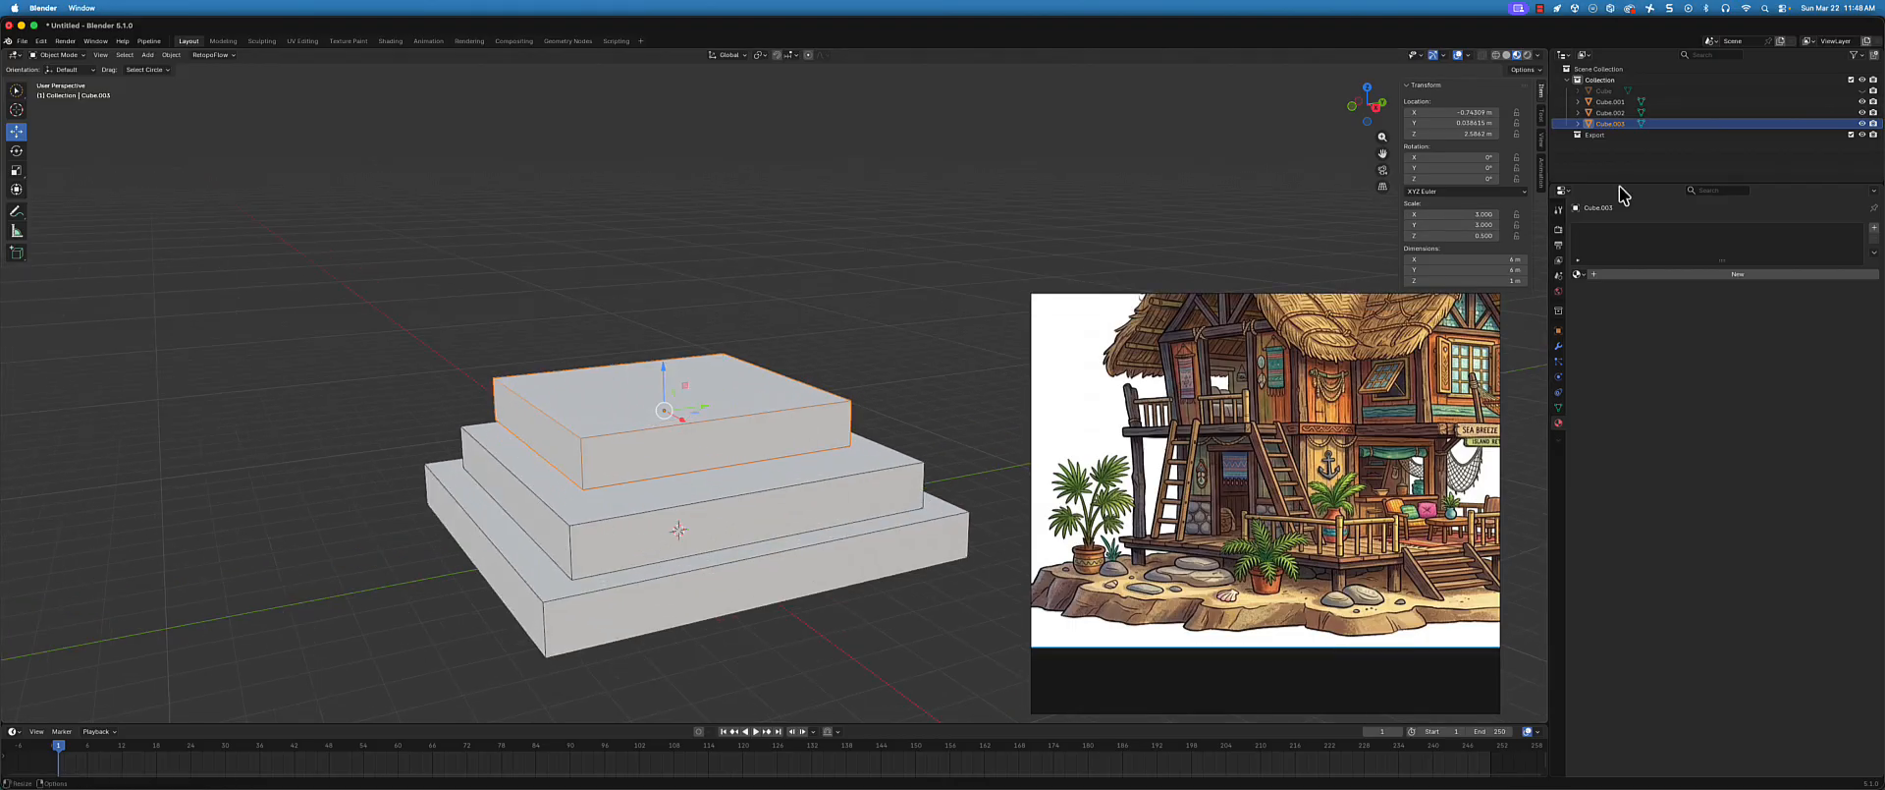
middle_drag(972, 373, 803, 444)
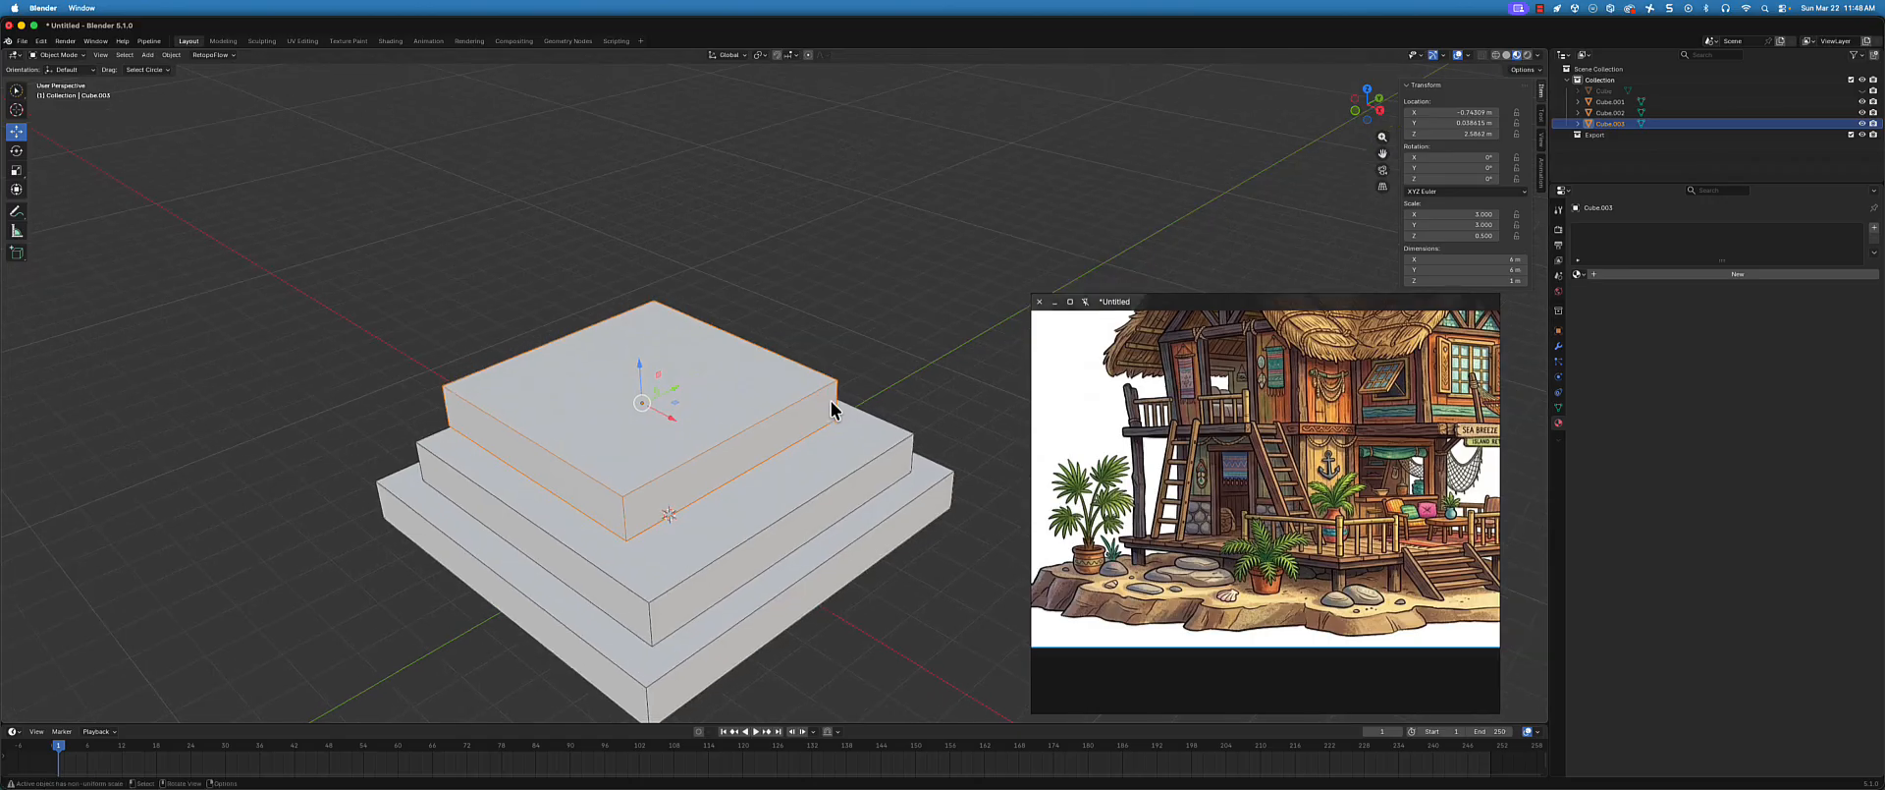
click(1473, 215)
text(2)
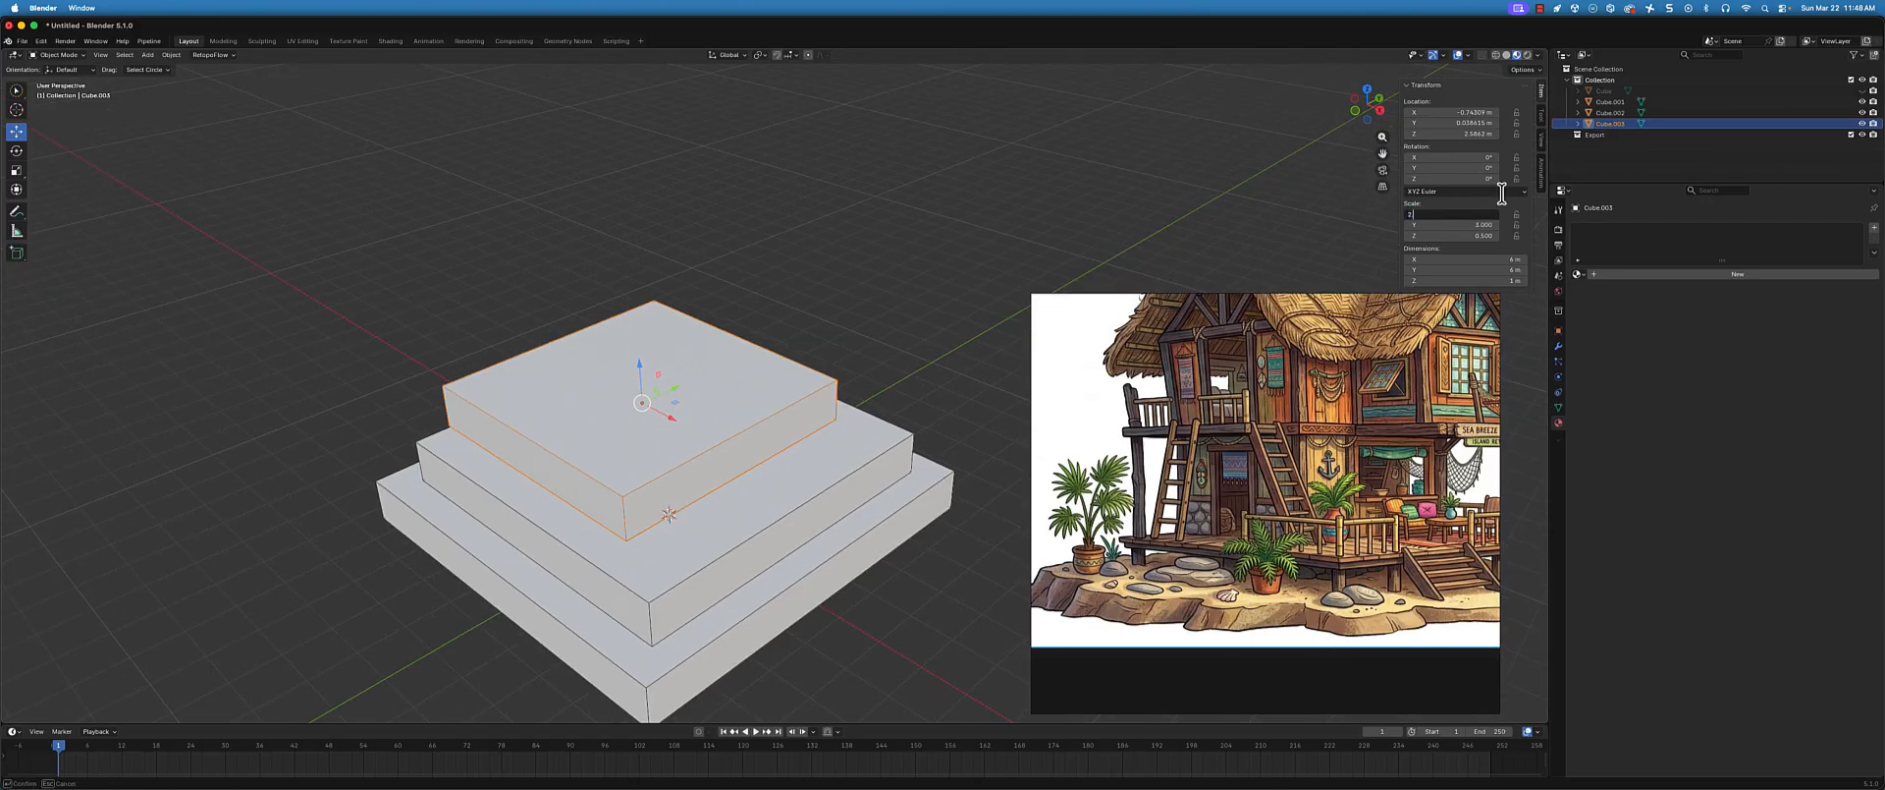
text(.5)
key(Return)
- Move the top slab about 0.45 m further in the negative X direction, toward the middle slab's edge
middle_drag(547, 408, 671, 448)
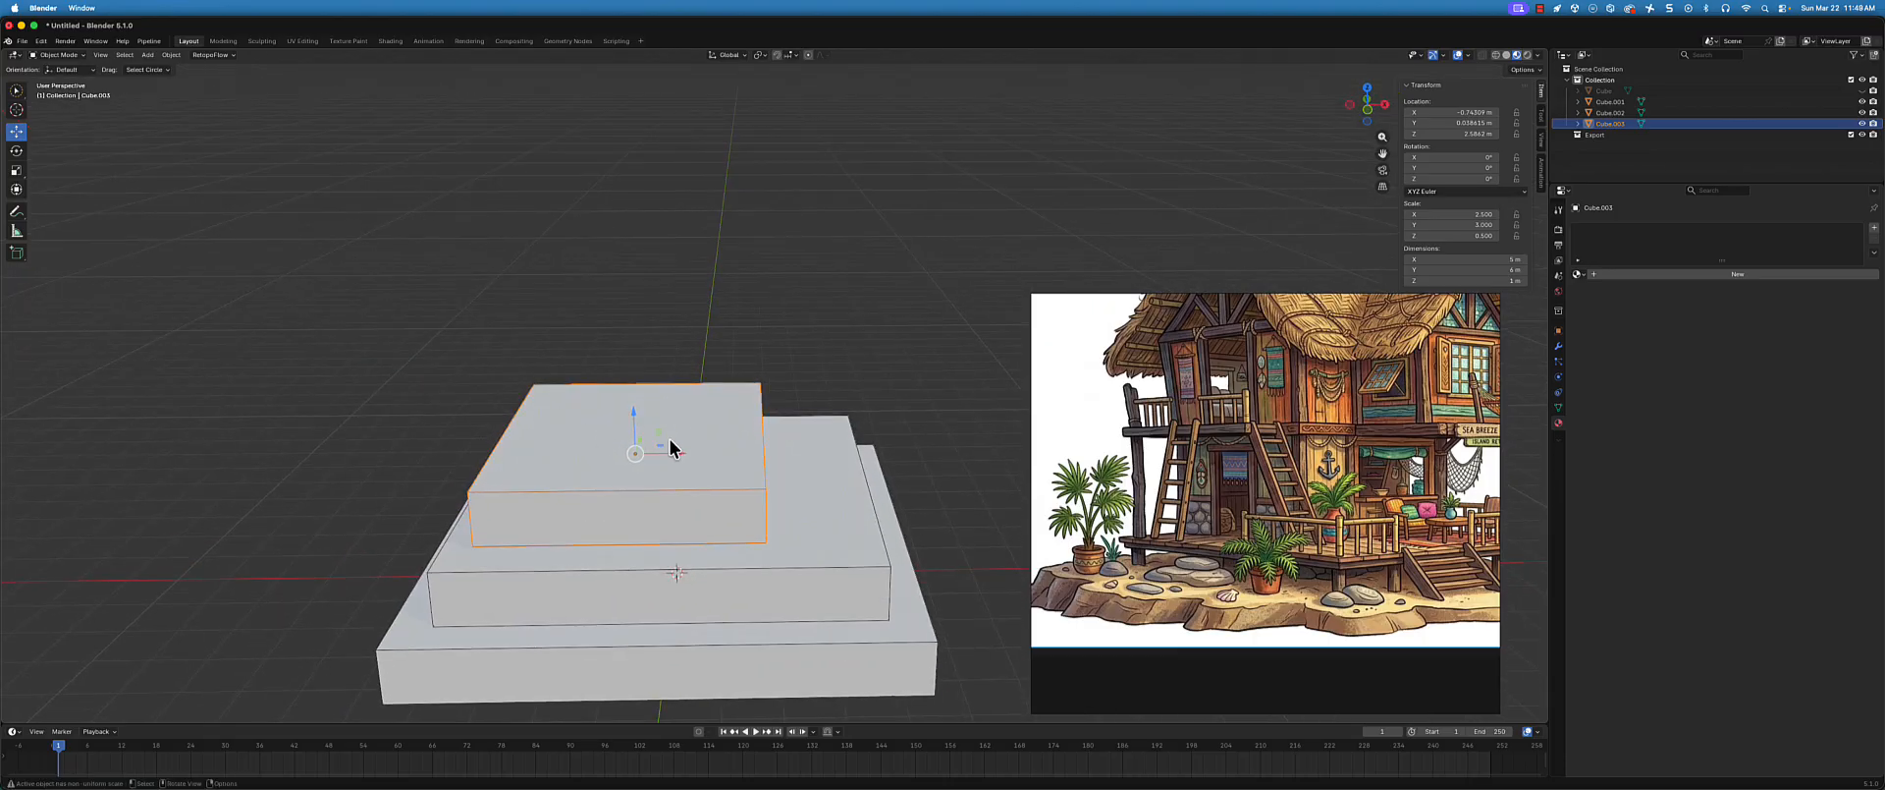
drag(678, 455, 653, 455)
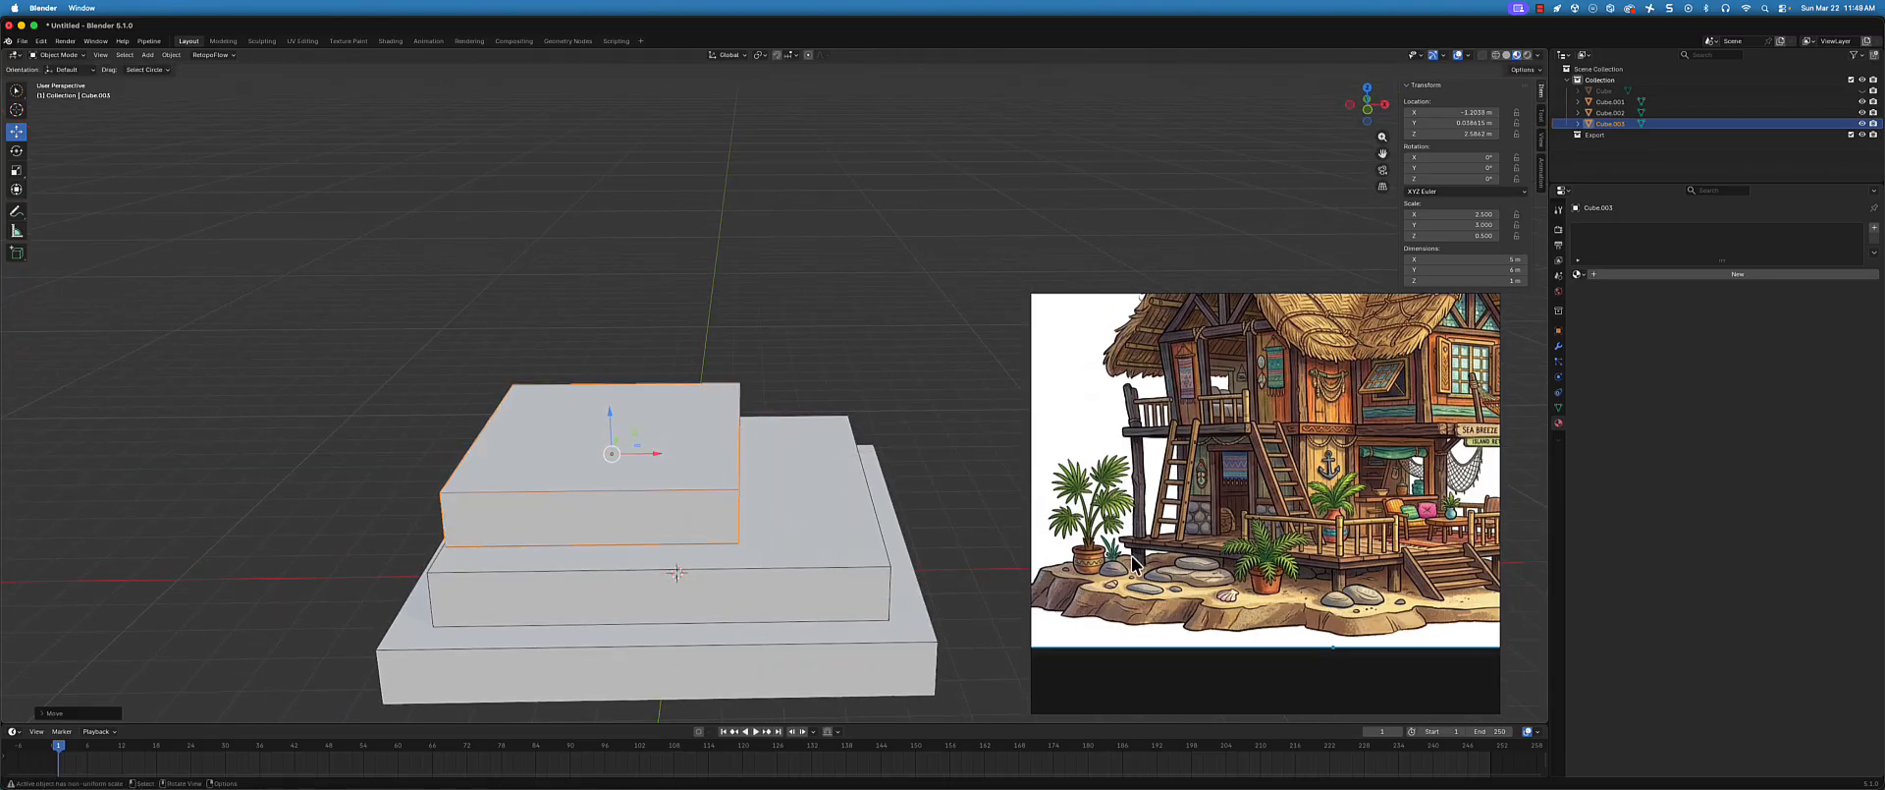
middle_drag(783, 574, 719, 546)
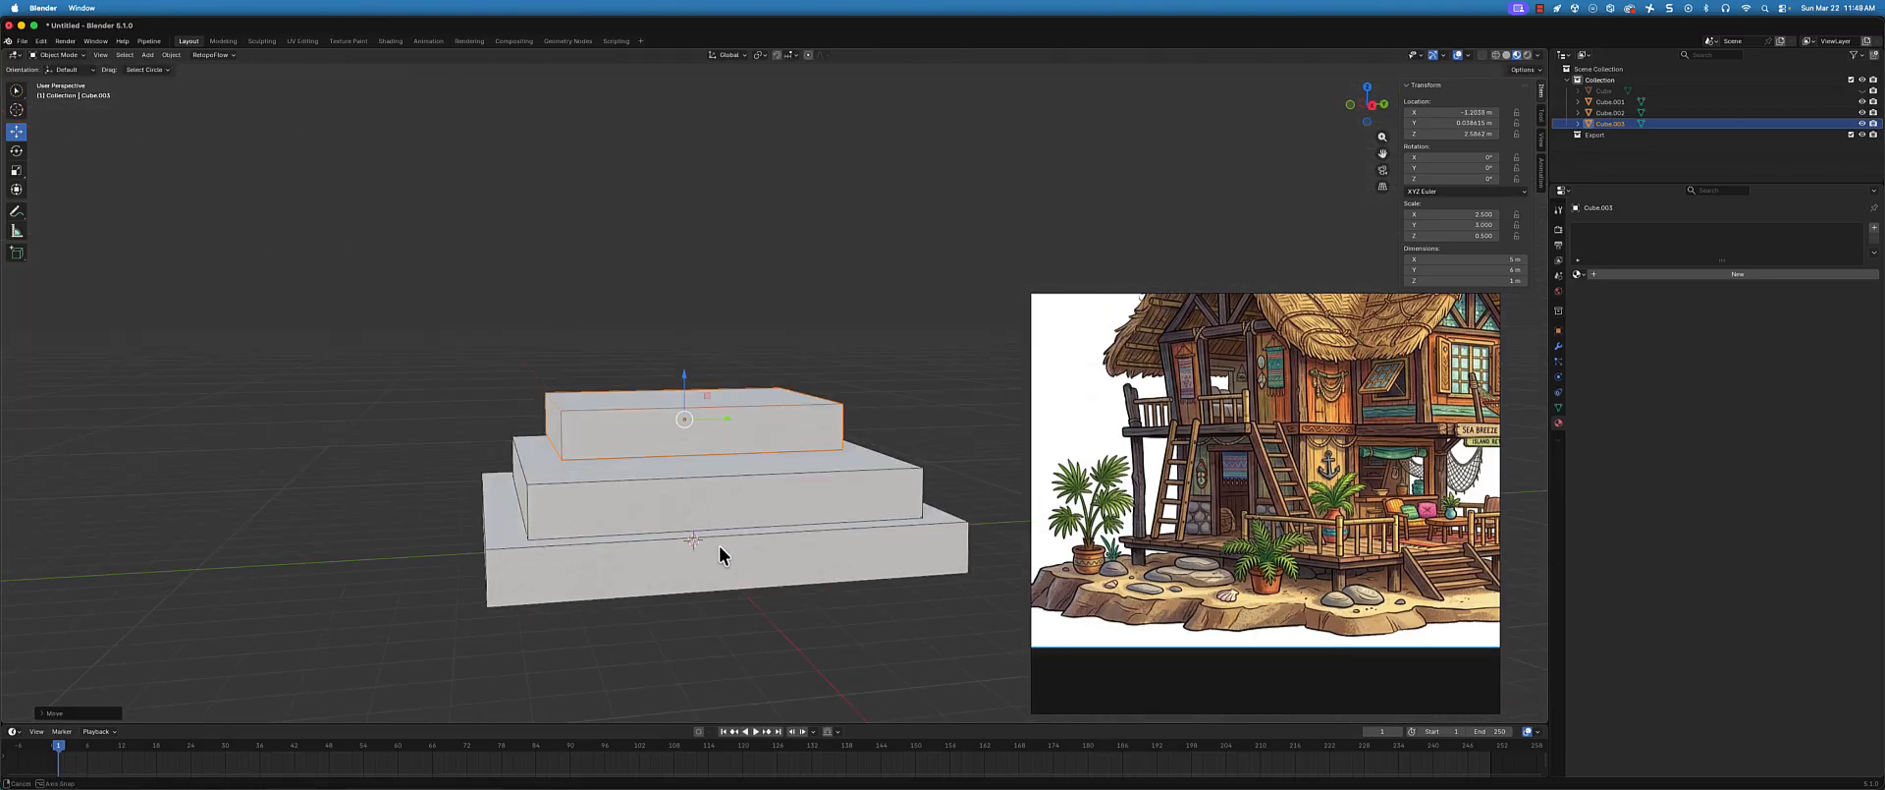
- Compare the three stacked slabs from several angles with the ground, deck and building footprint in the full reference image
scroll(722, 538, down, 1)
mouse_move(1237, 479)
middle_down()
mouse_move(1263, 483)
mouse_move(1227, 501)
middle_up()
scroll(1261, 478, down, 1)
scroll(1265, 511, down, 2)
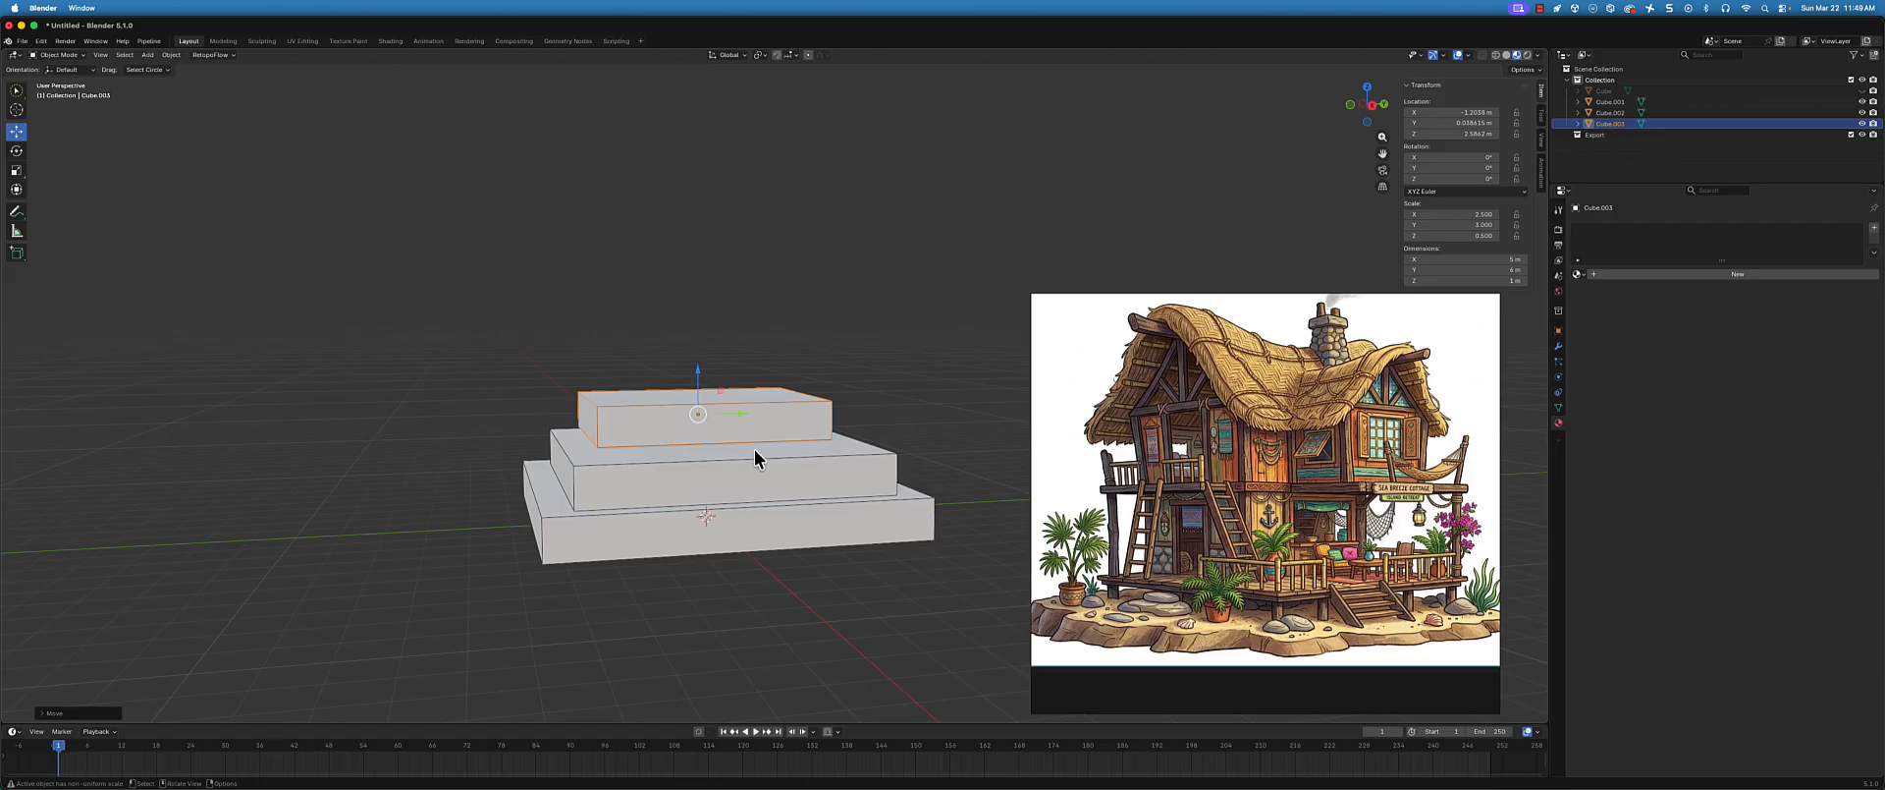
middle_drag(608, 456, 748, 487)
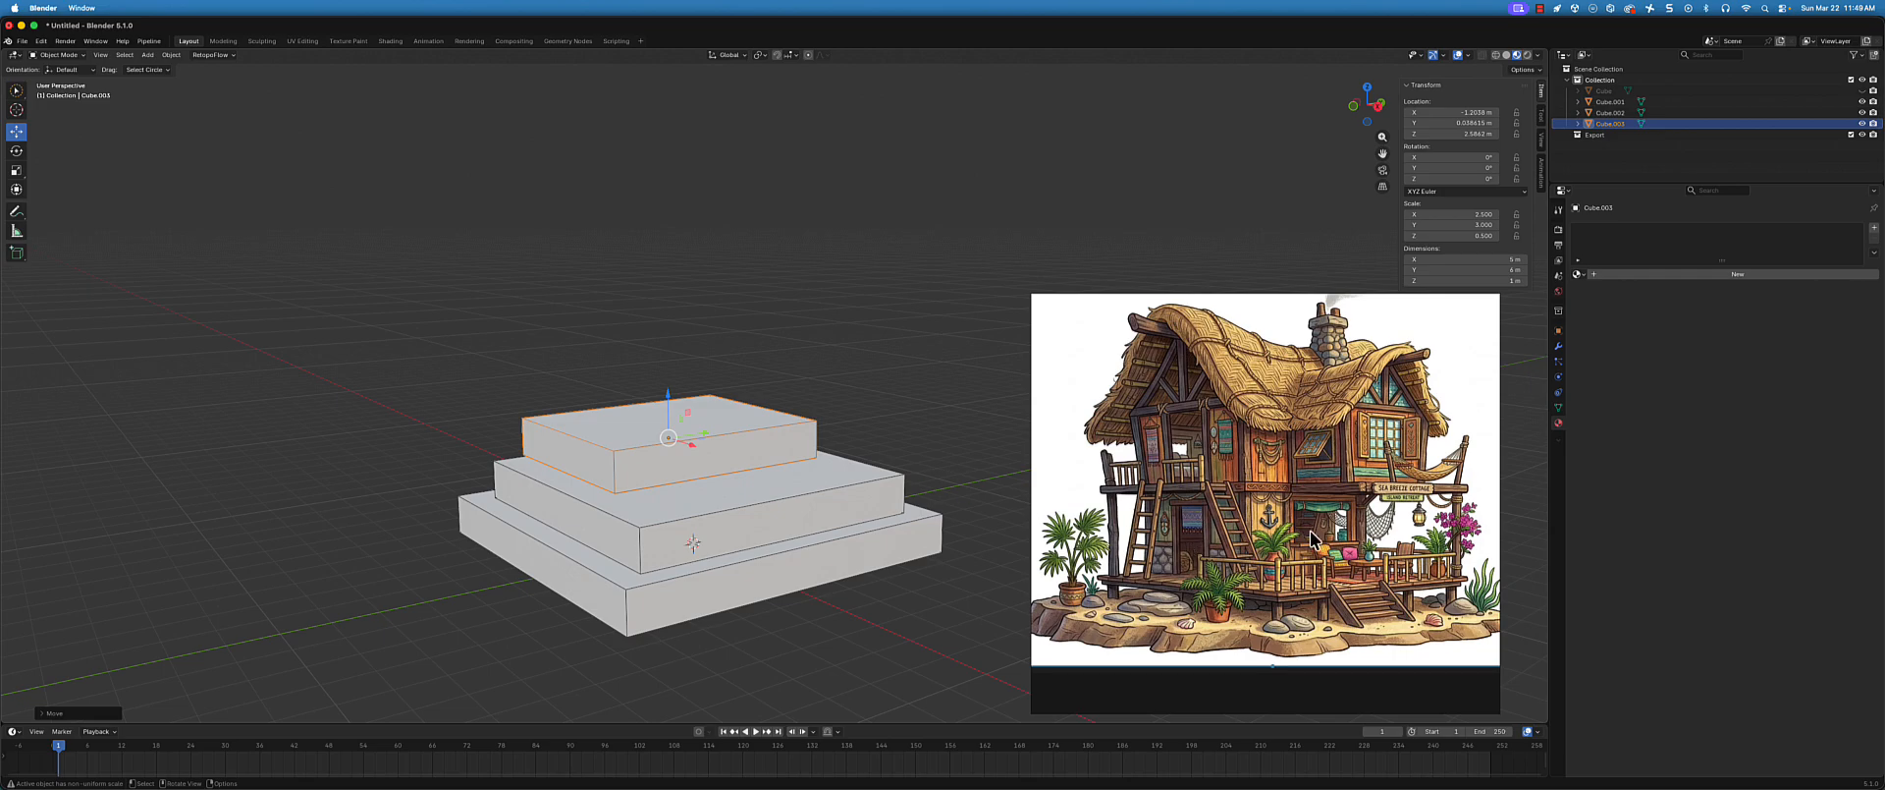
middle_drag(621, 342, 639, 365)
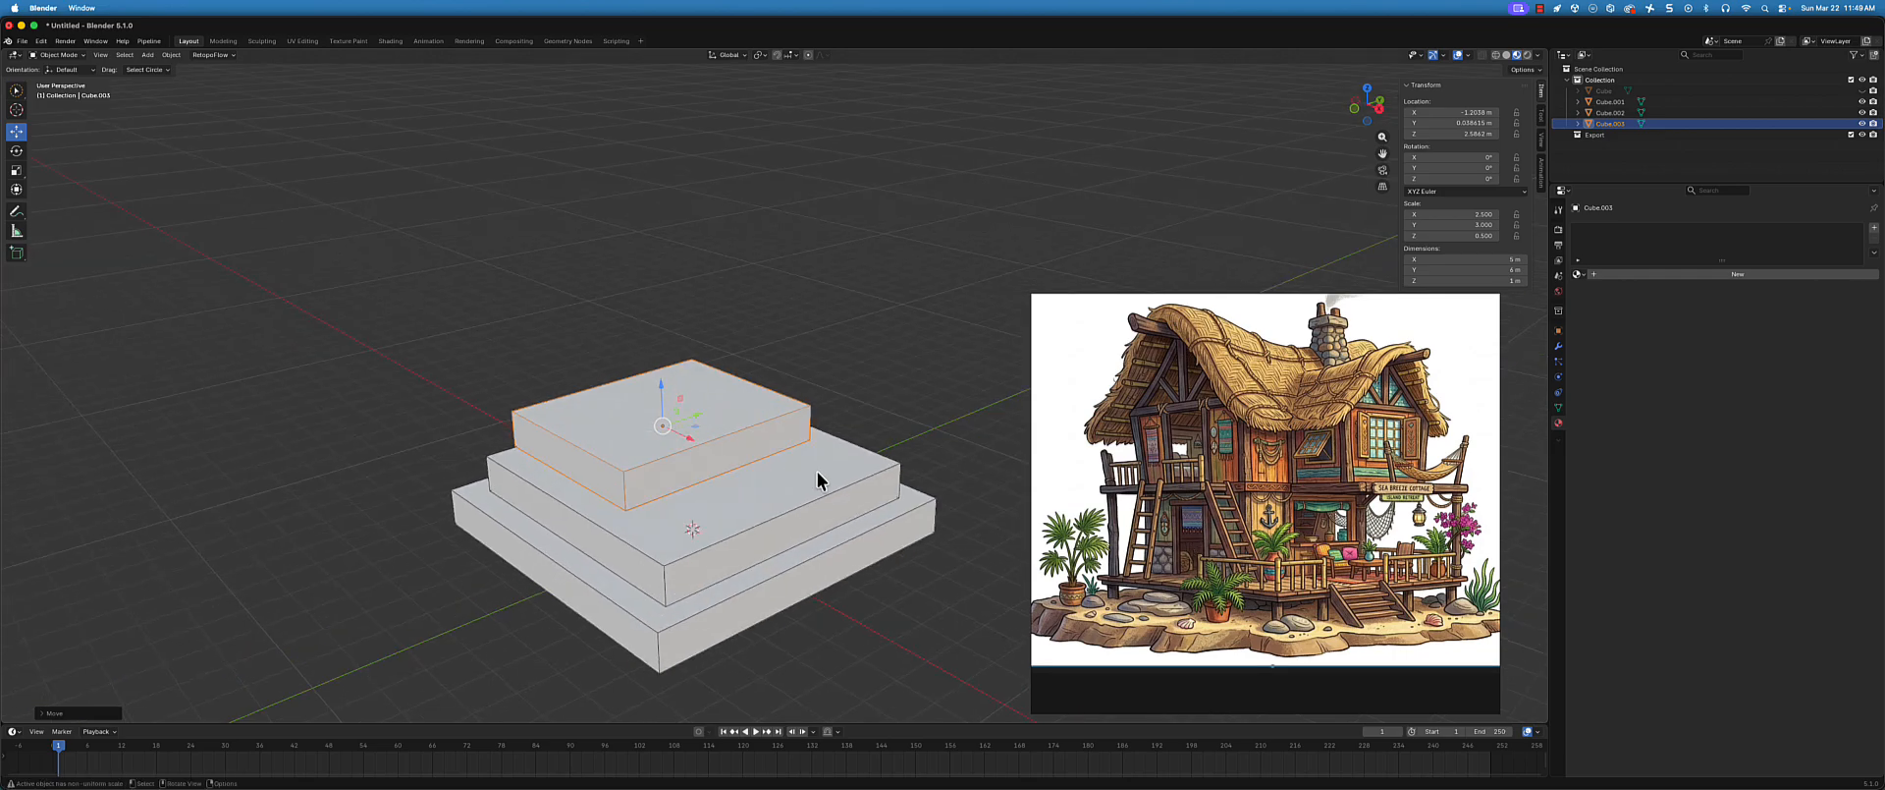
middle_drag(723, 465, 699, 518)
scroll(699, 521, up, 3)
scroll(692, 535, down, 1)
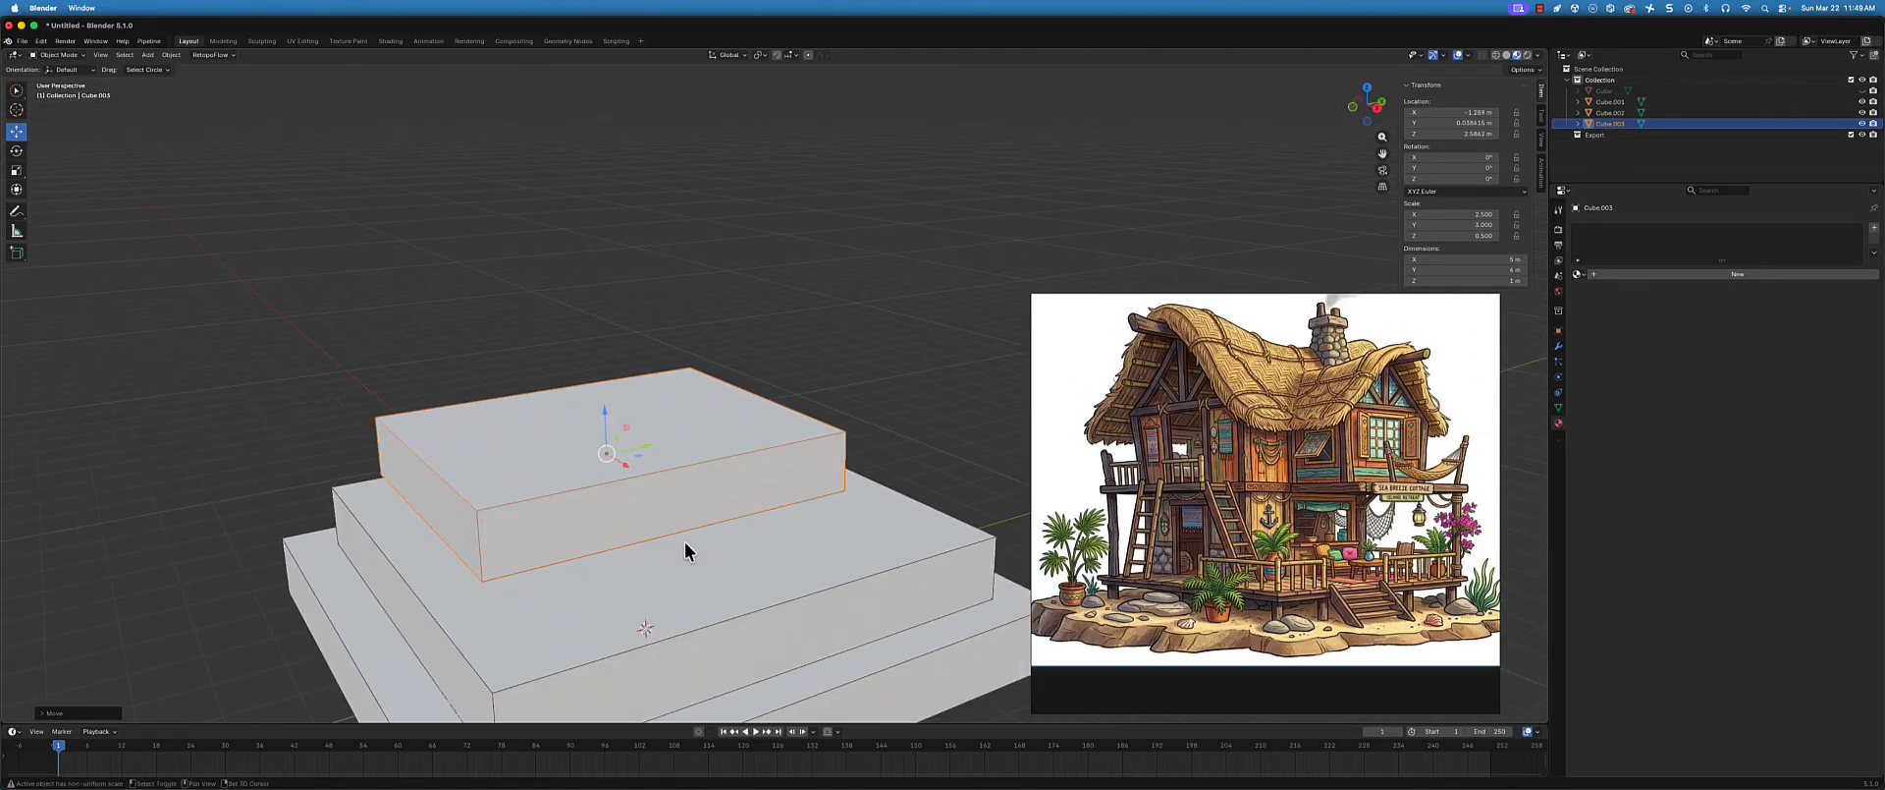
scroll(684, 551, down, 3)
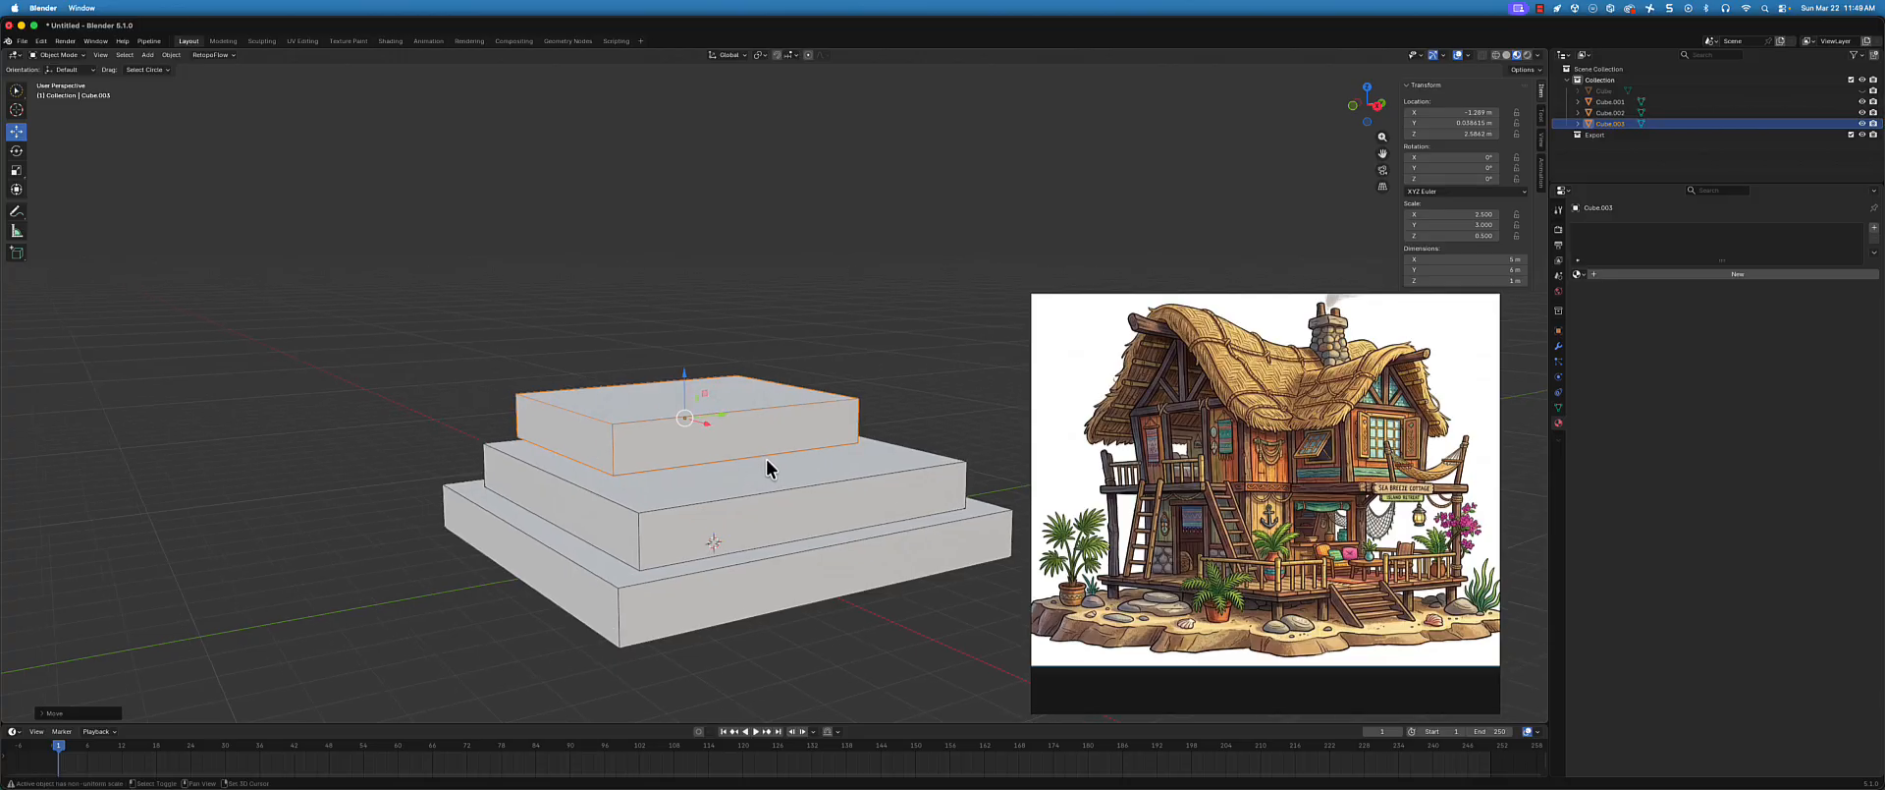
middle_drag(766, 467, 825, 476)
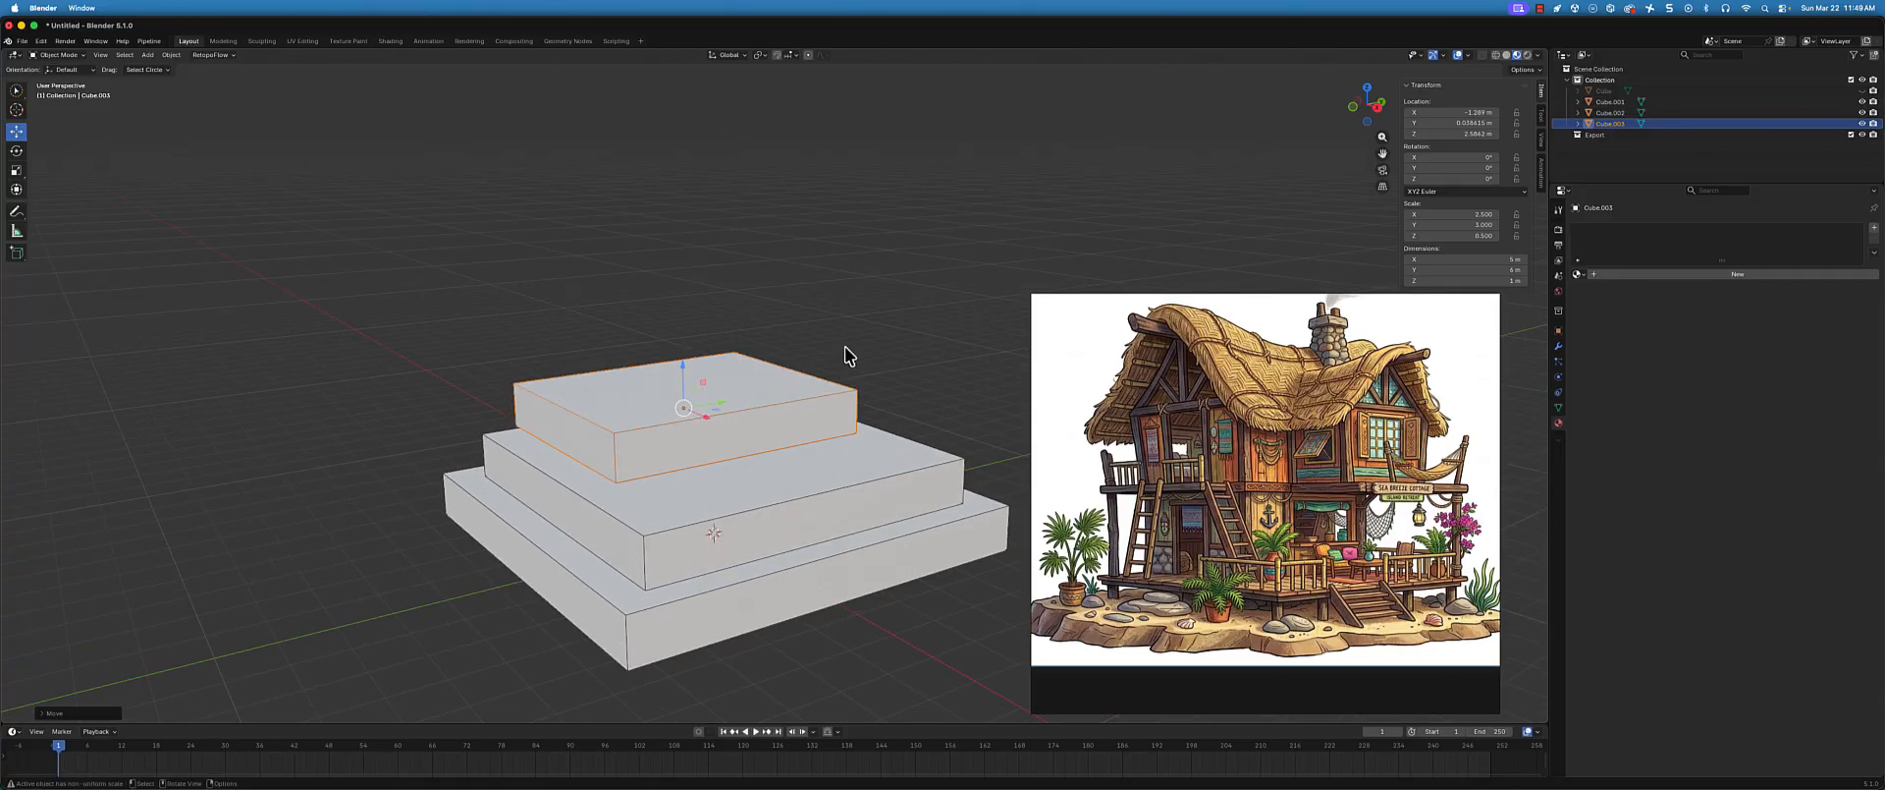
middle_drag(844, 346, 870, 339)
key(g)
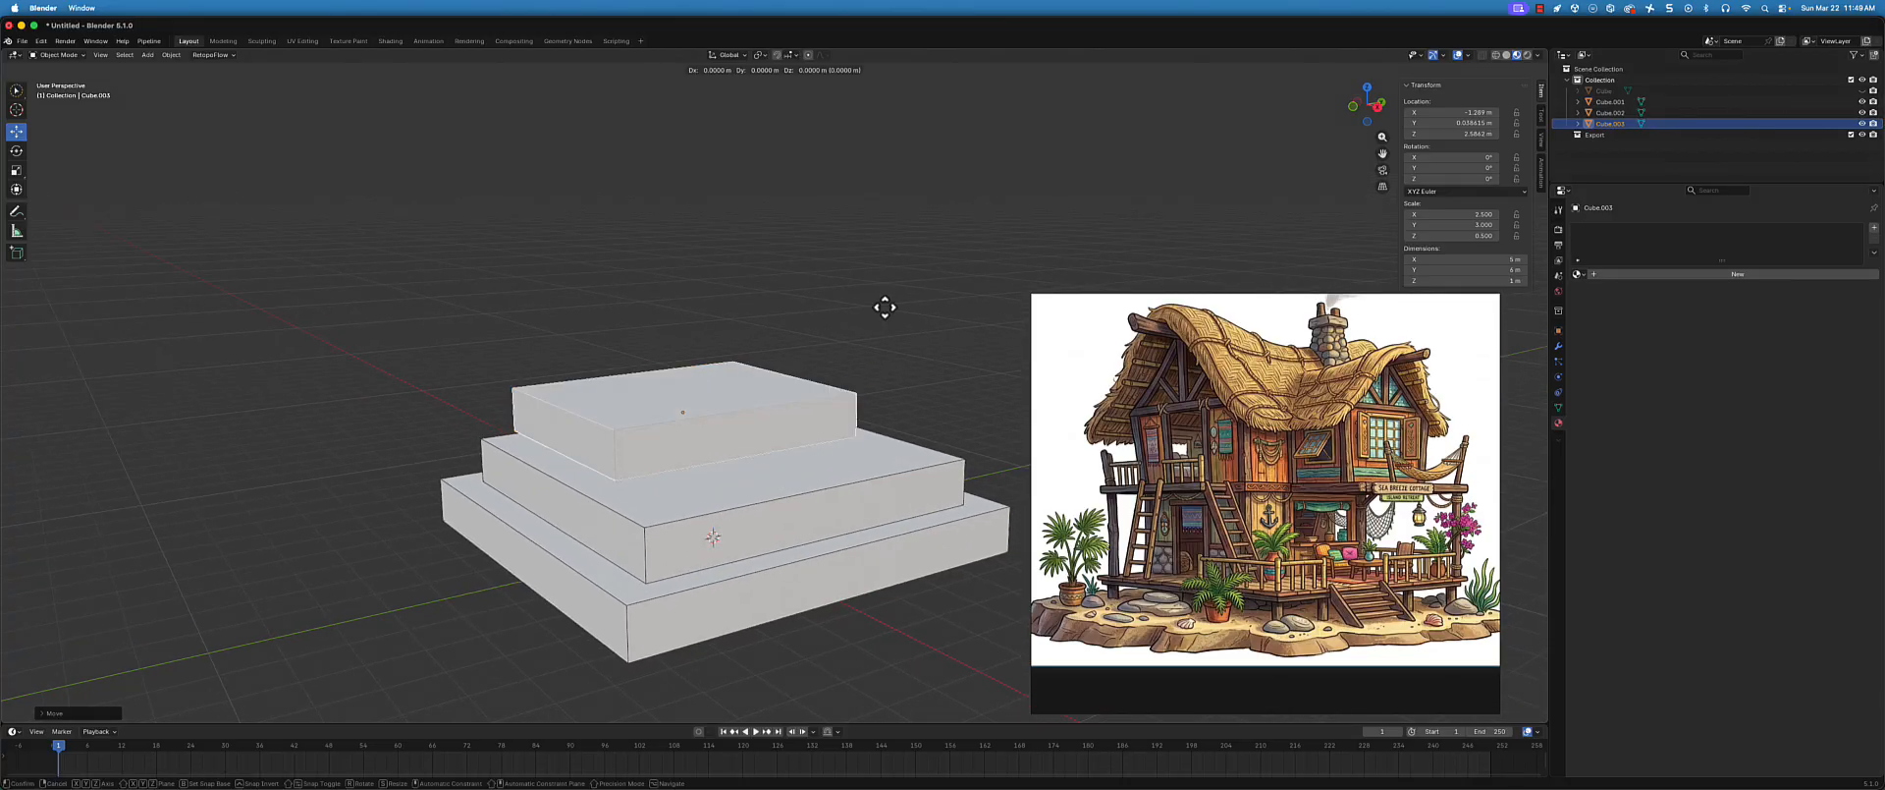
key(z)
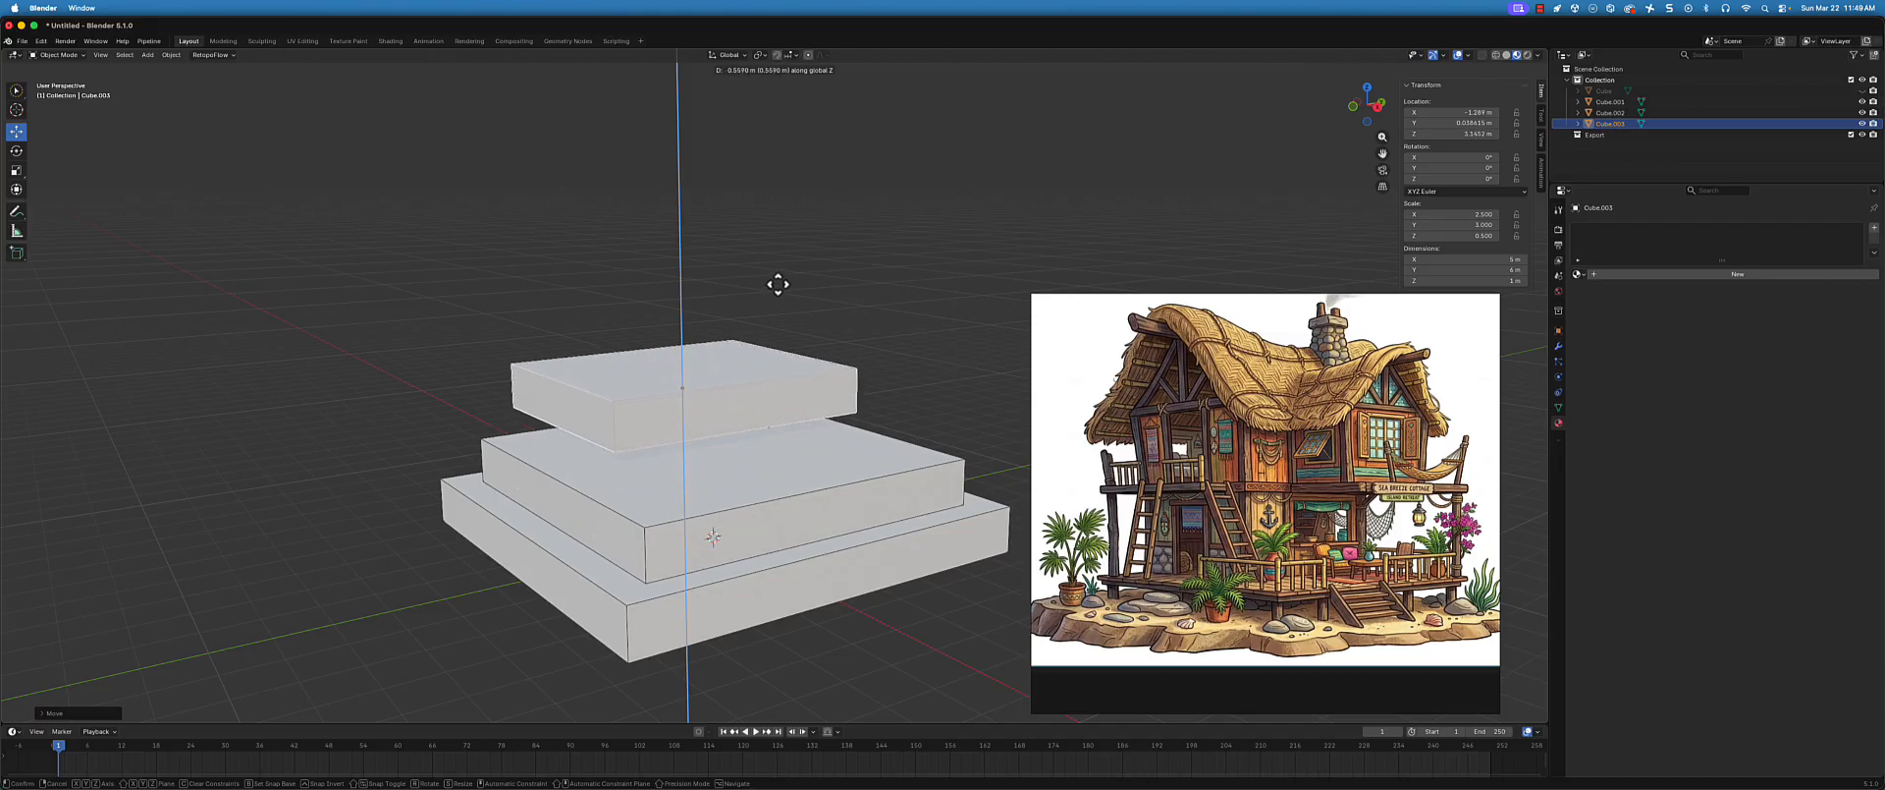
key(Escape)
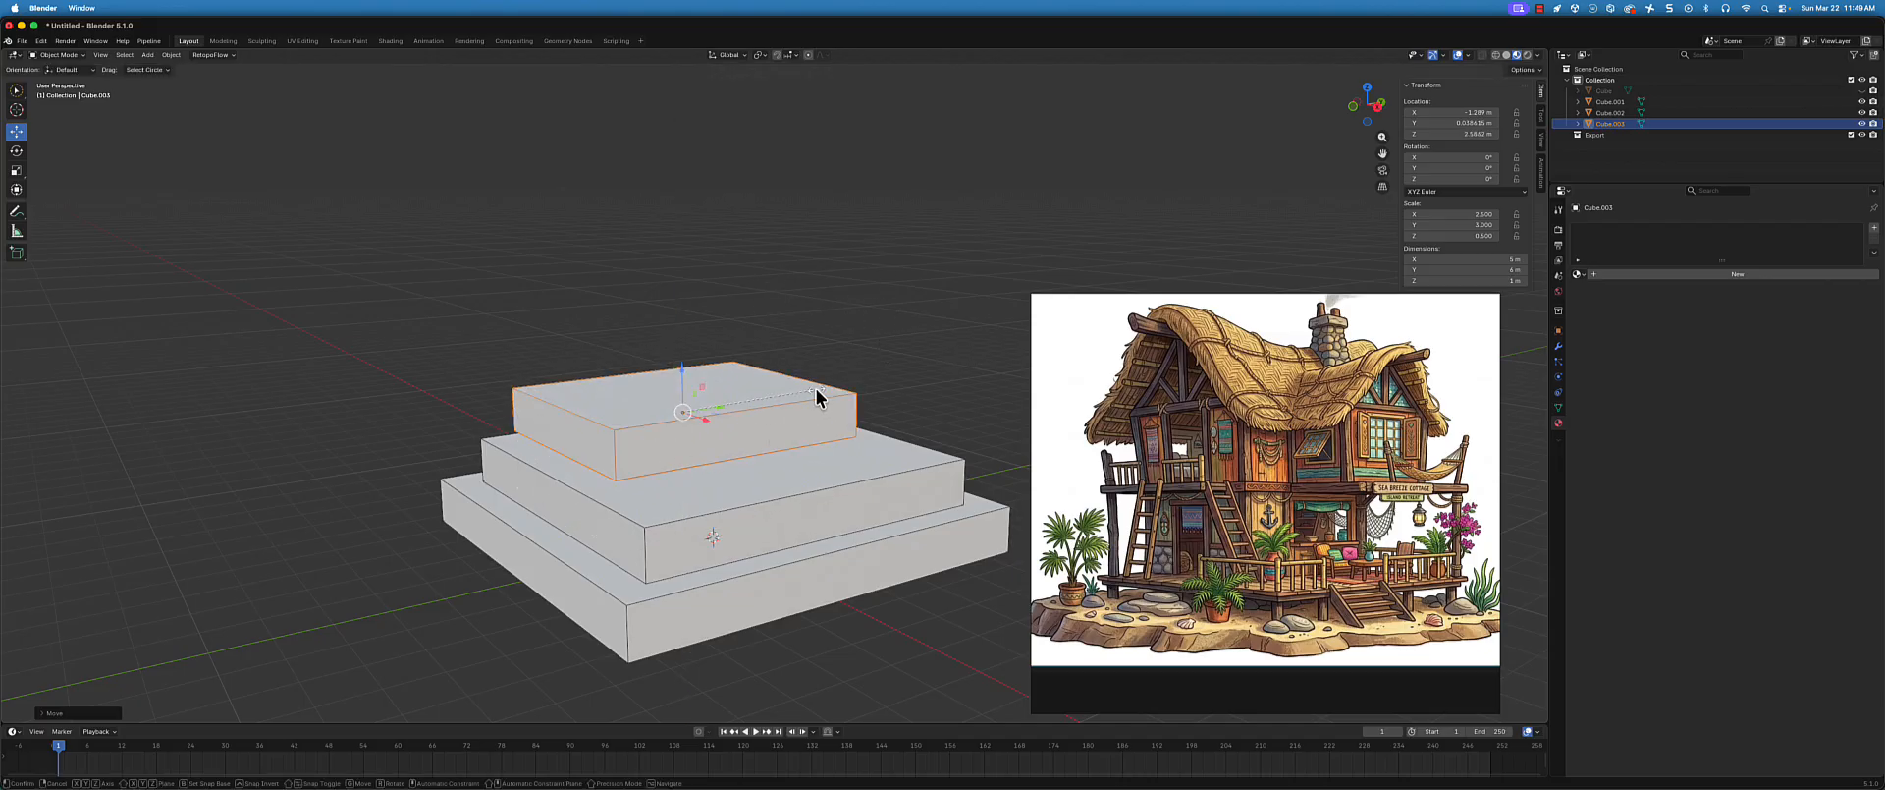
- Try making the top slab taller by scaling it along the Z axis, and undo the scaling
key(s)
key(z)
click(969, 346)
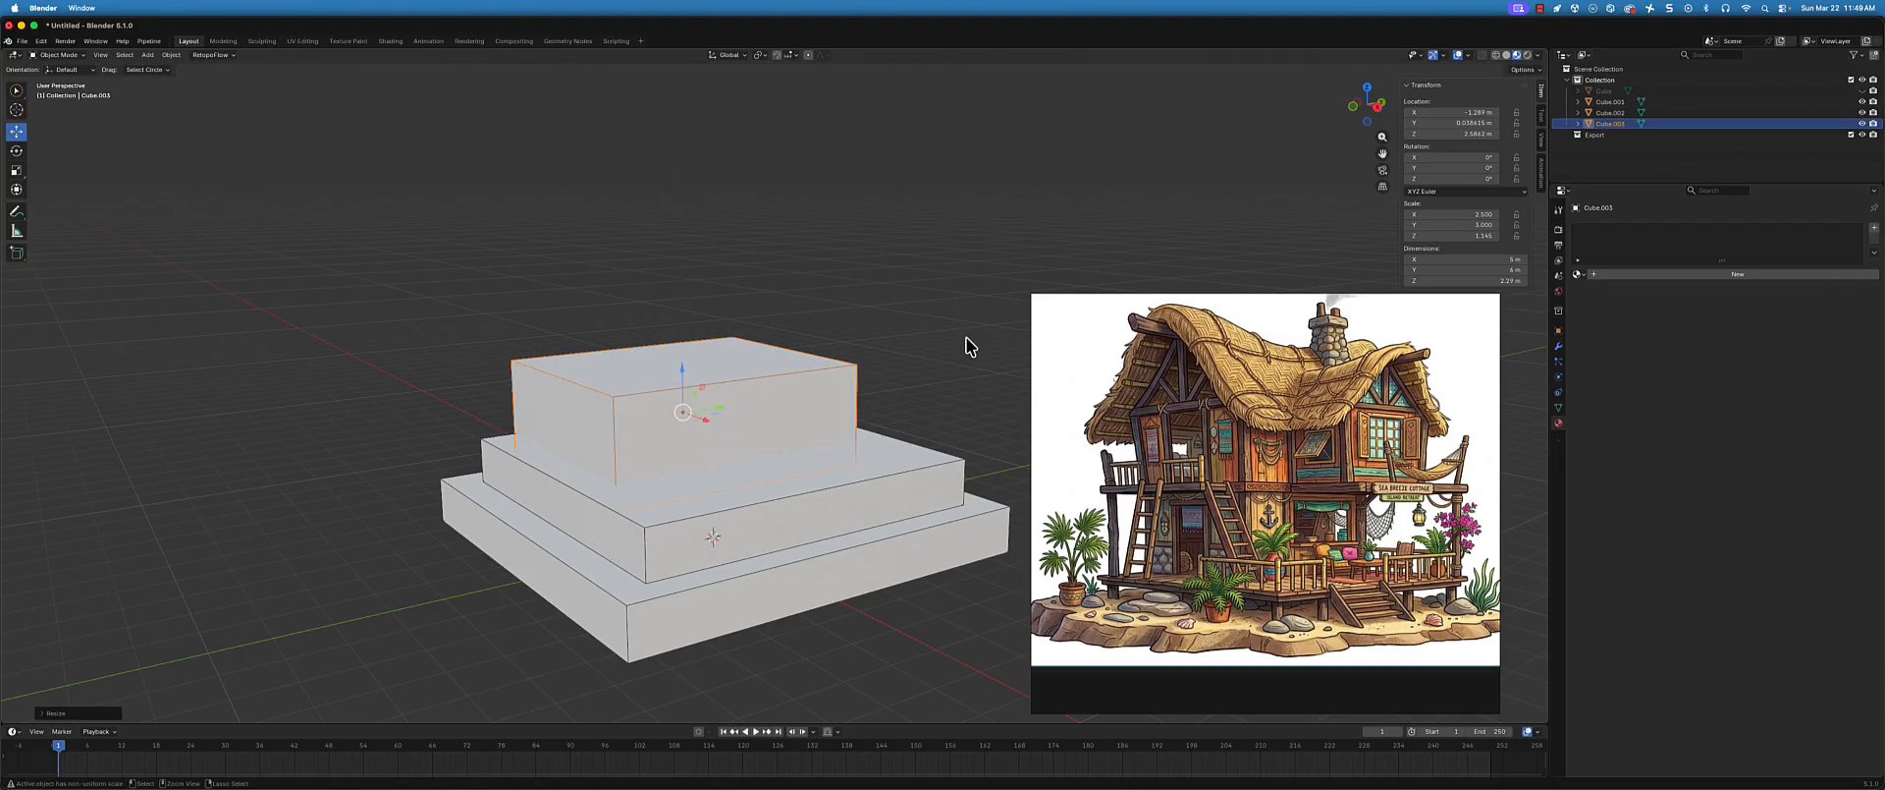
key(ctrl+z)
- Select the top slab's upper face in Edit Mode with face selection, and activate the Move tool
mouse_move(917, 370)
middle_down()
mouse_move(858, 362)
mouse_move(881, 371)
middle_up()
key(KP_3)
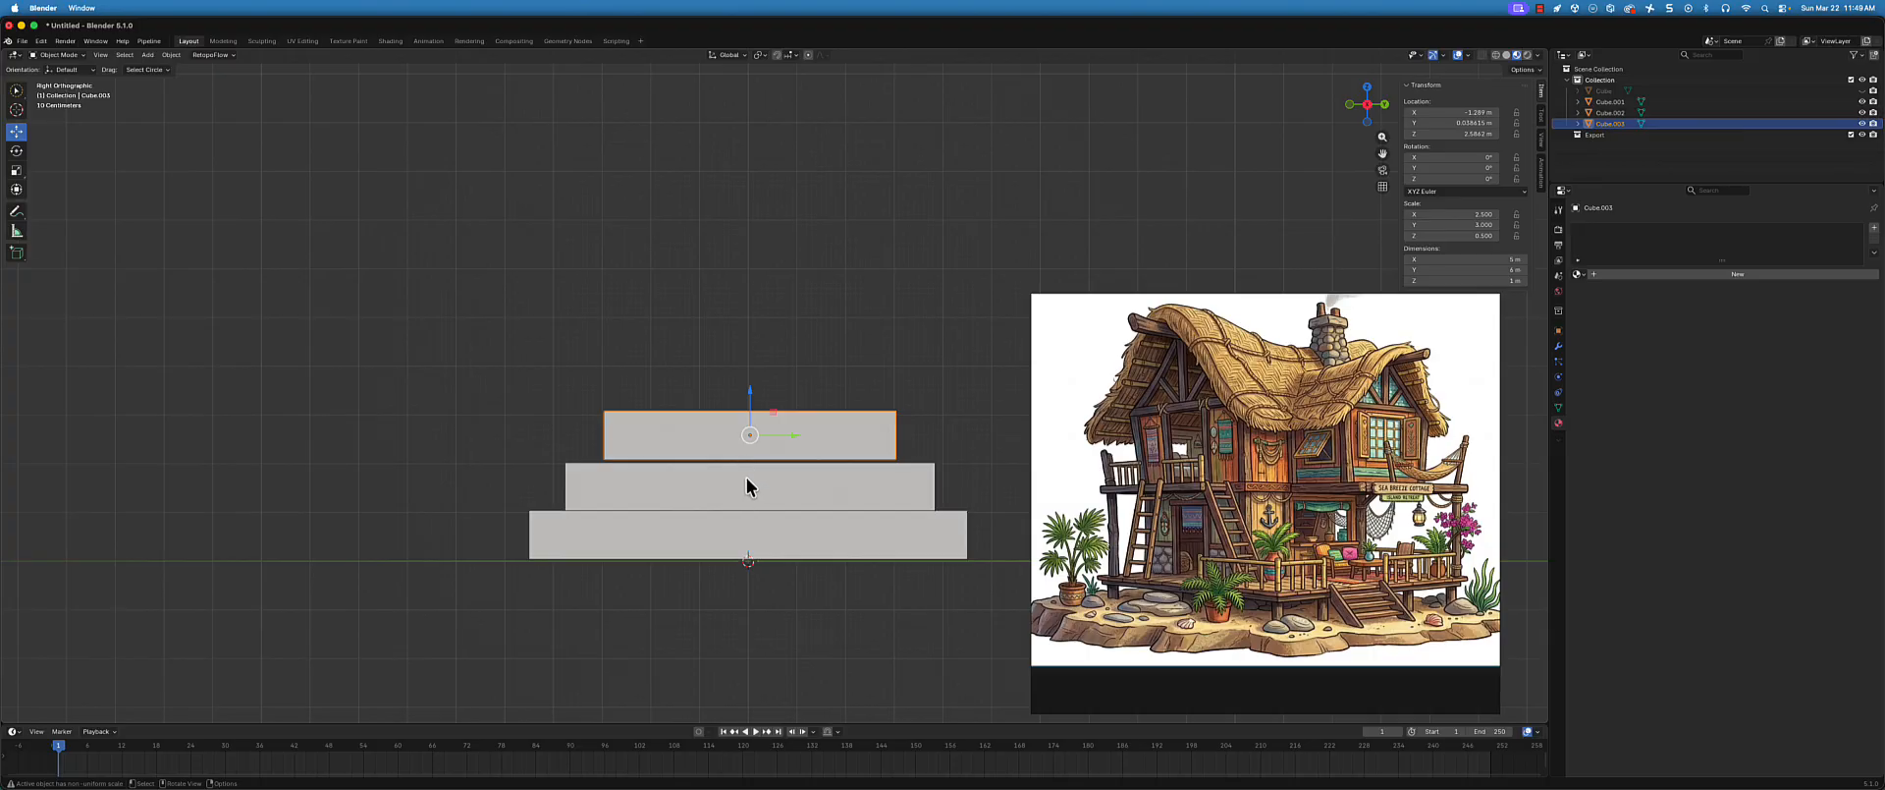
middle_drag(463, 344, 609, 415)
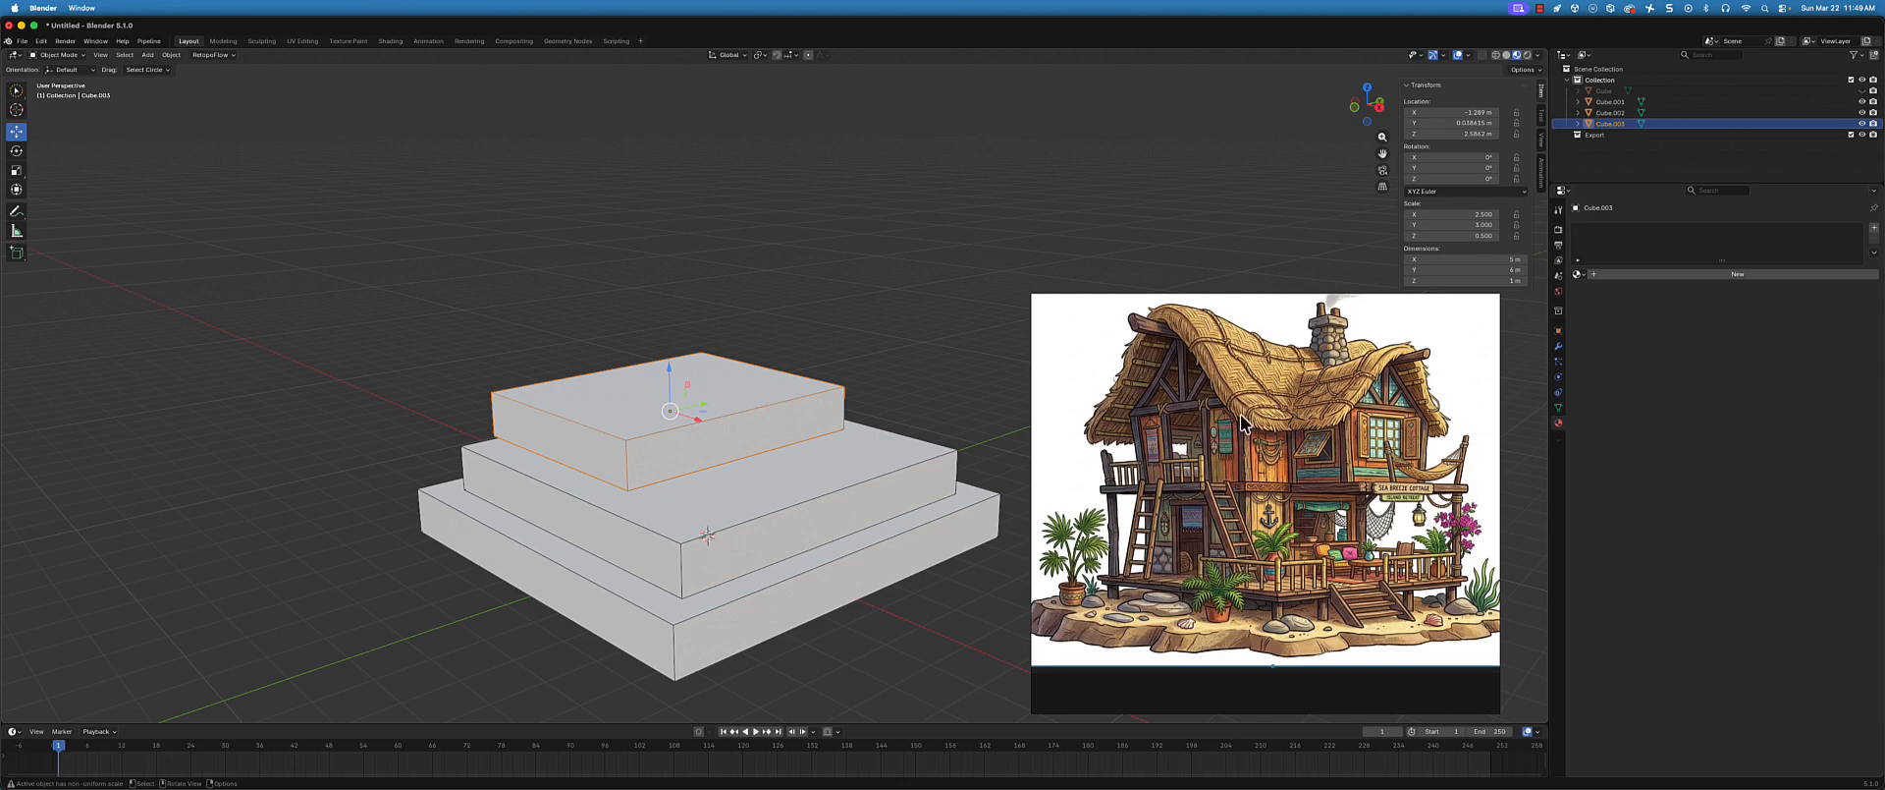
middle_drag(523, 368, 574, 396)
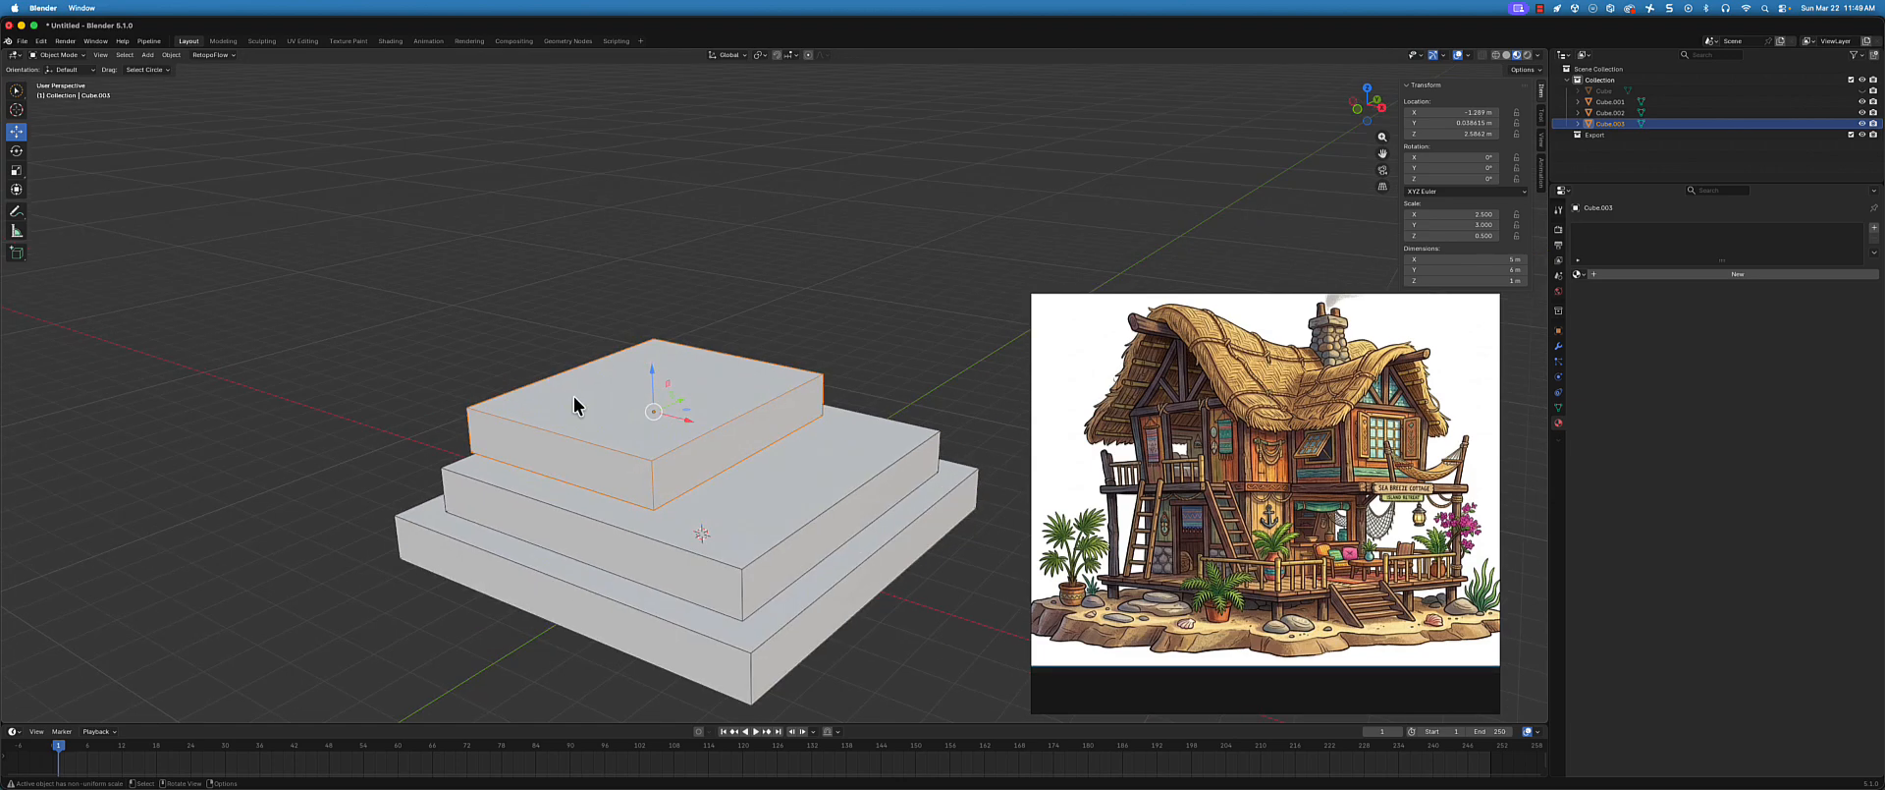
click(55, 56)
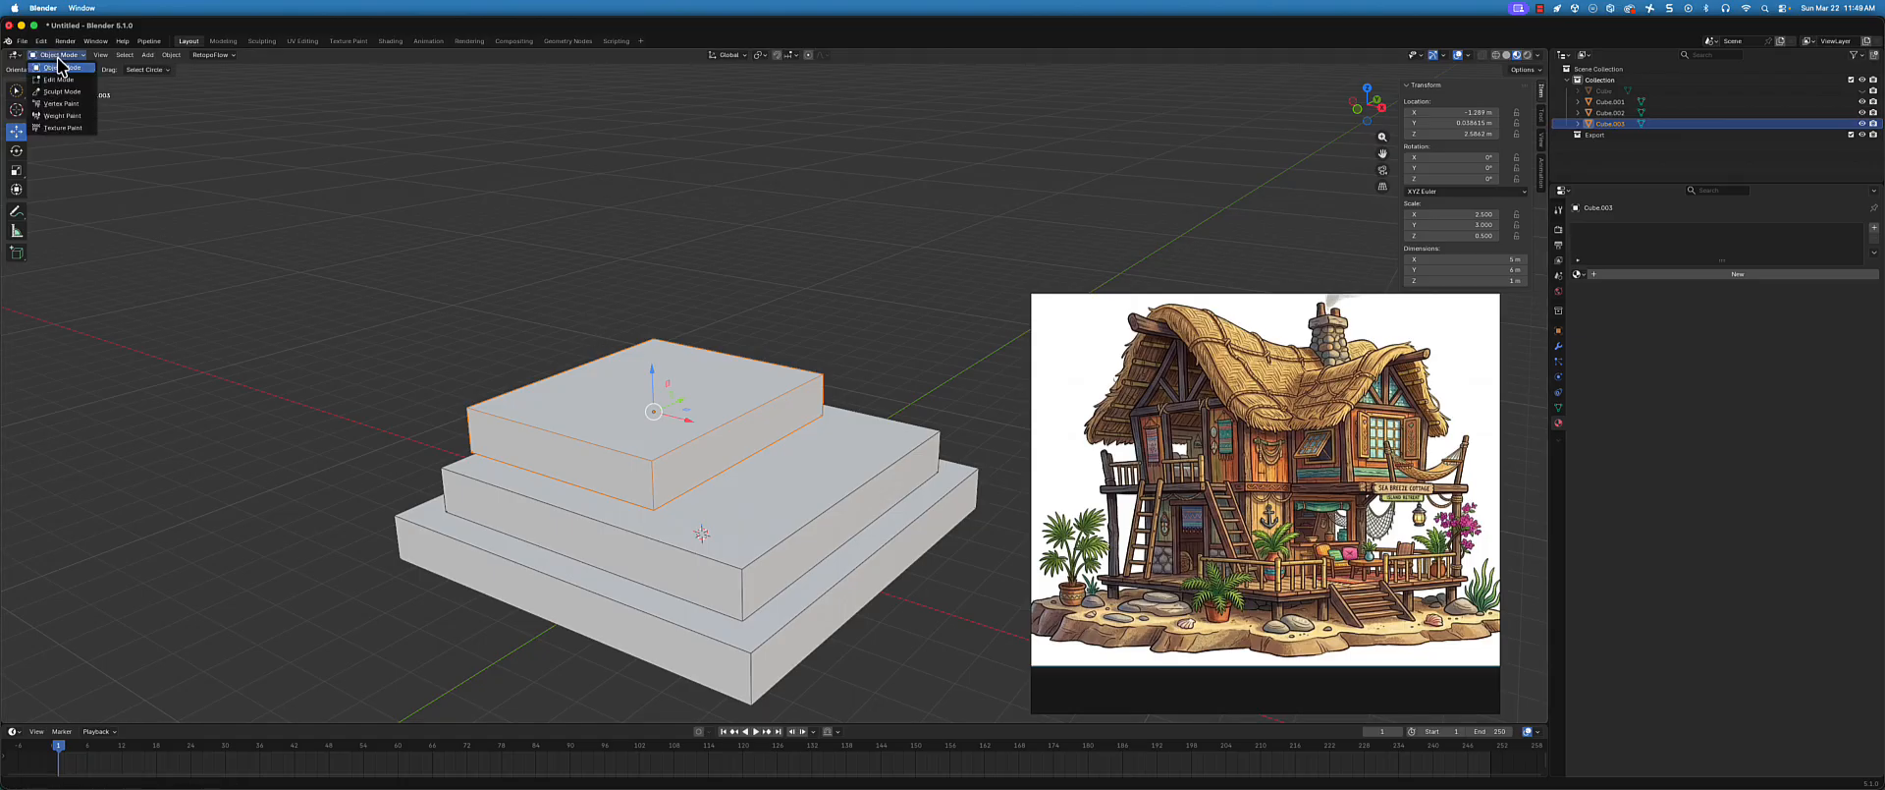
click(60, 80)
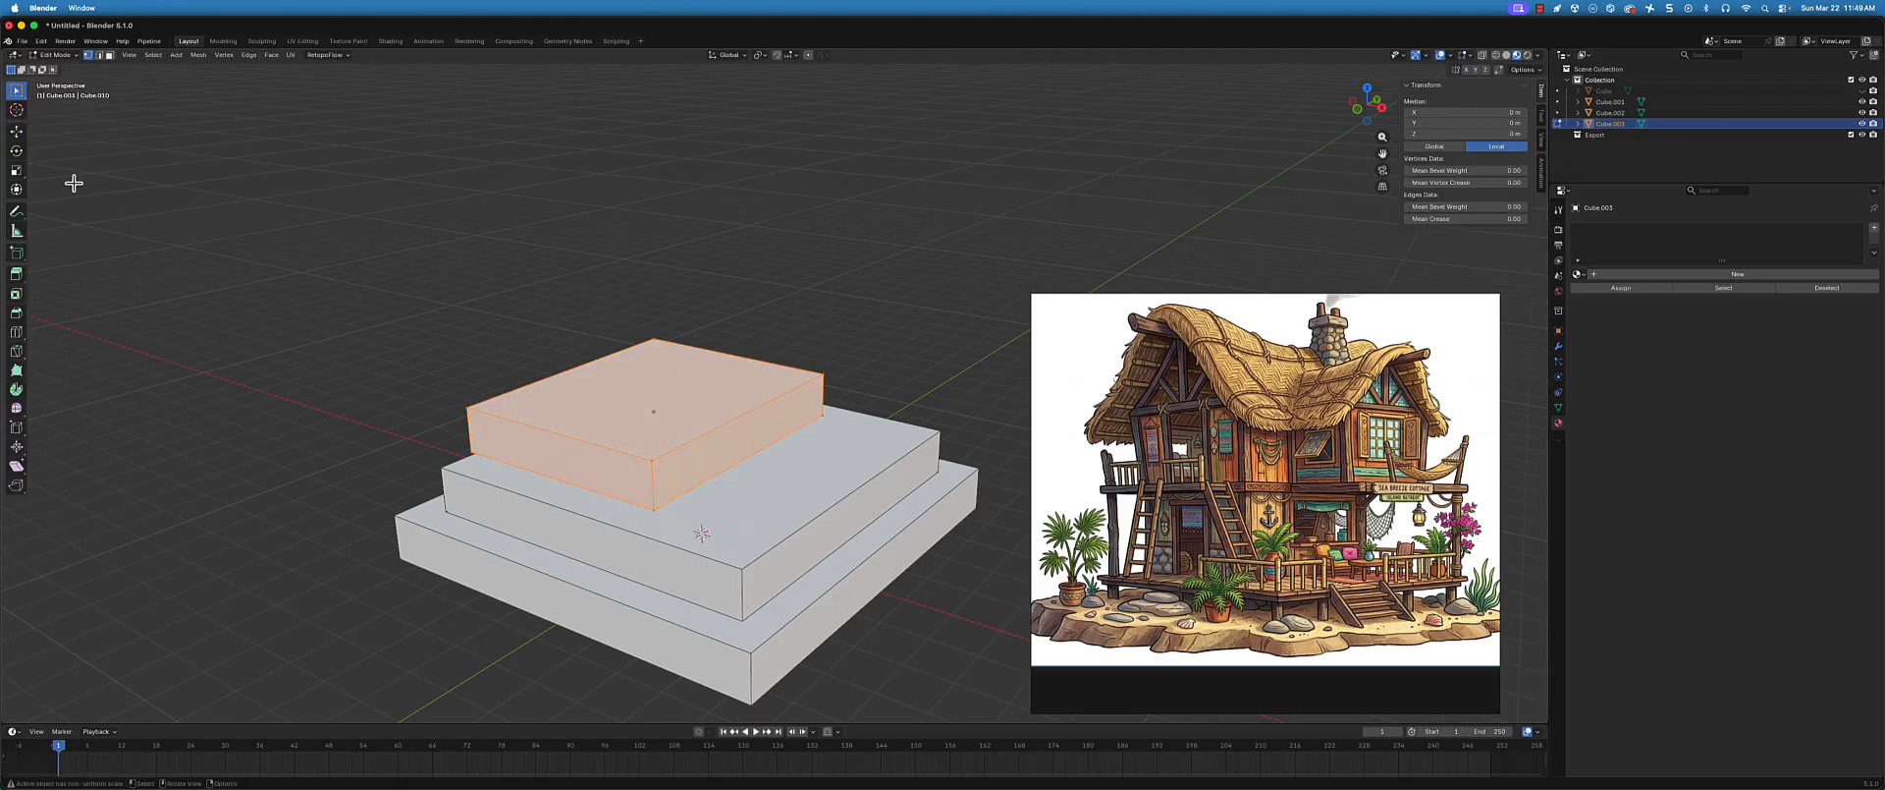
click(112, 56)
click(606, 393)
middle_drag(639, 354, 708, 366)
scroll(708, 367, up, 2)
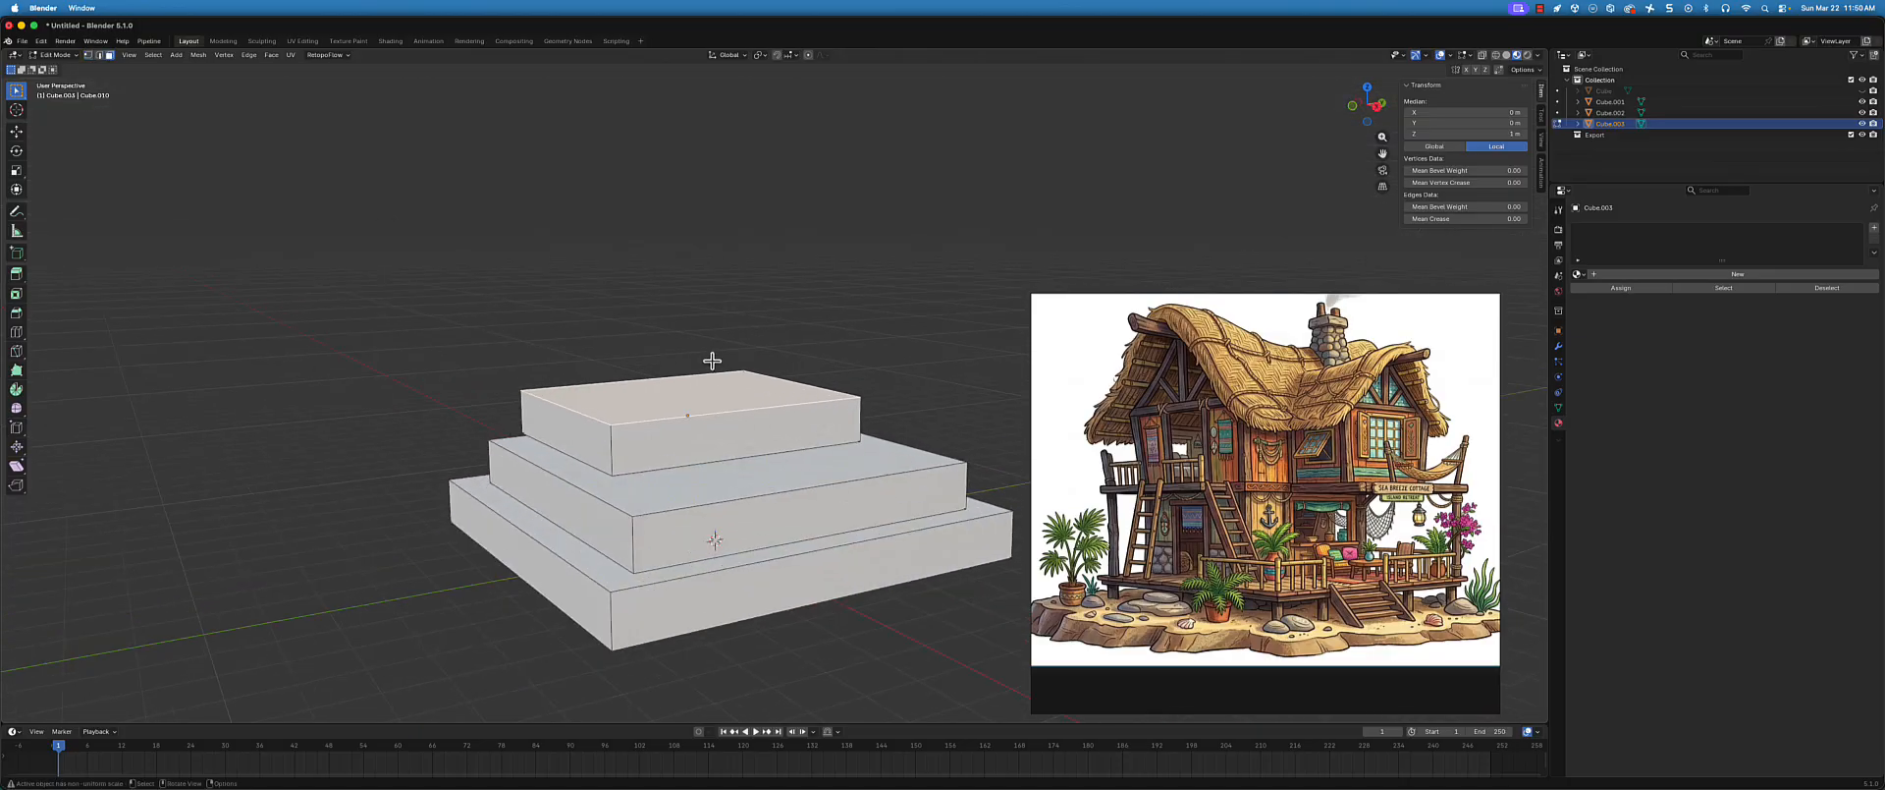
click(17, 133)
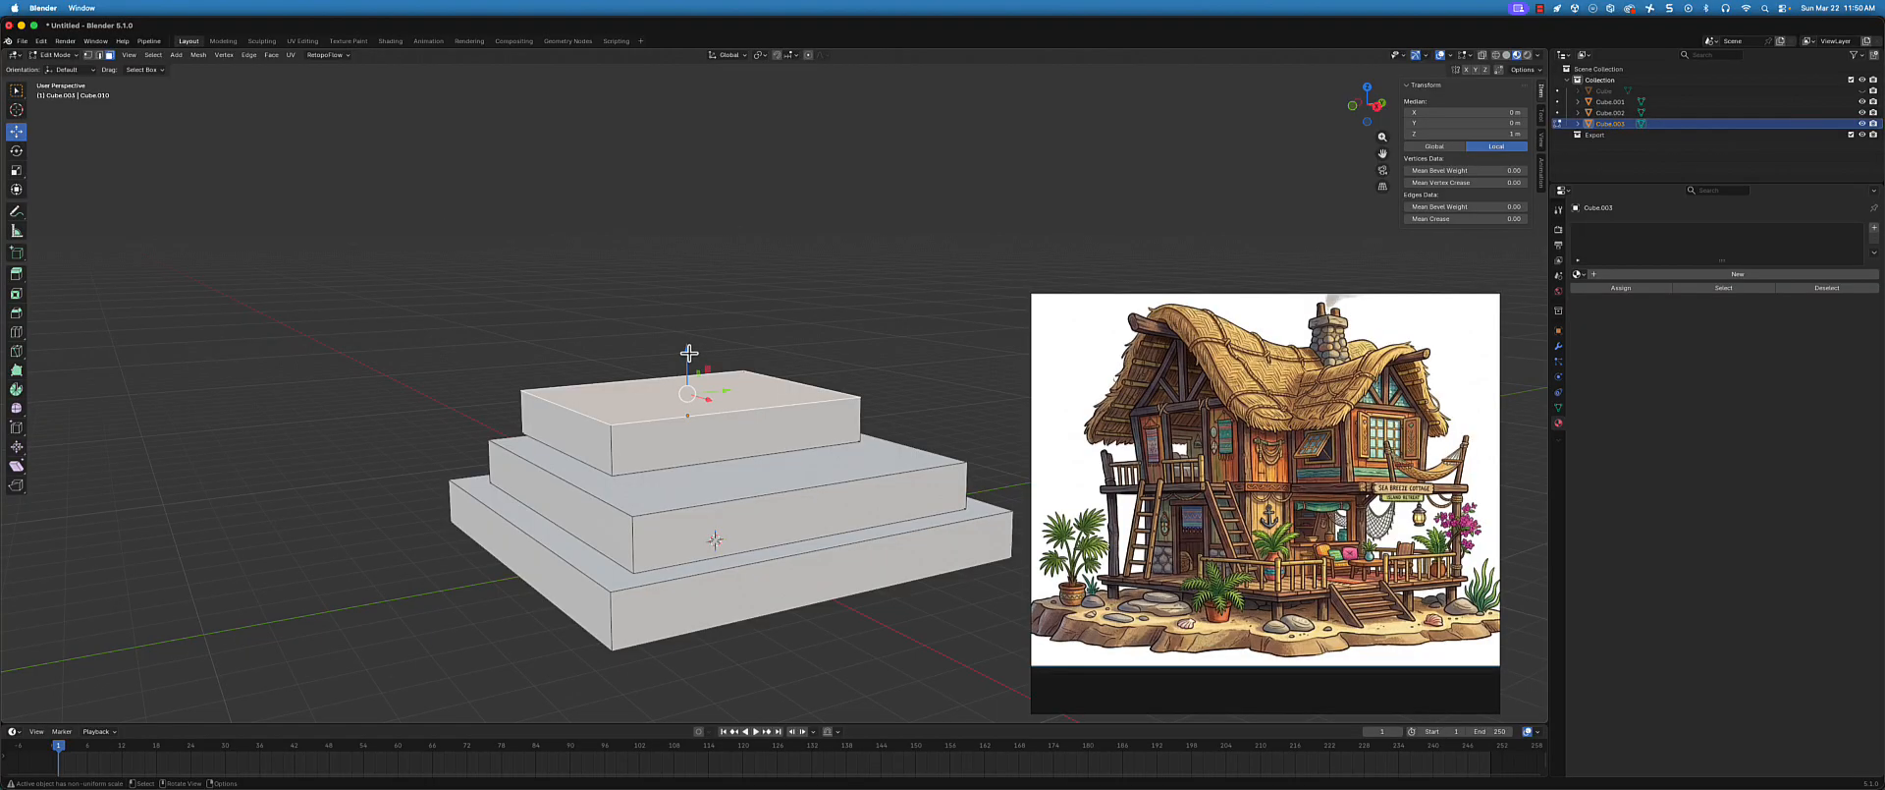
- Raise the top slab's upper face along the Z axis to form the tall, two-storey building block
drag(688, 353, 678, 154)
middle_drag(541, 309, 557, 298)
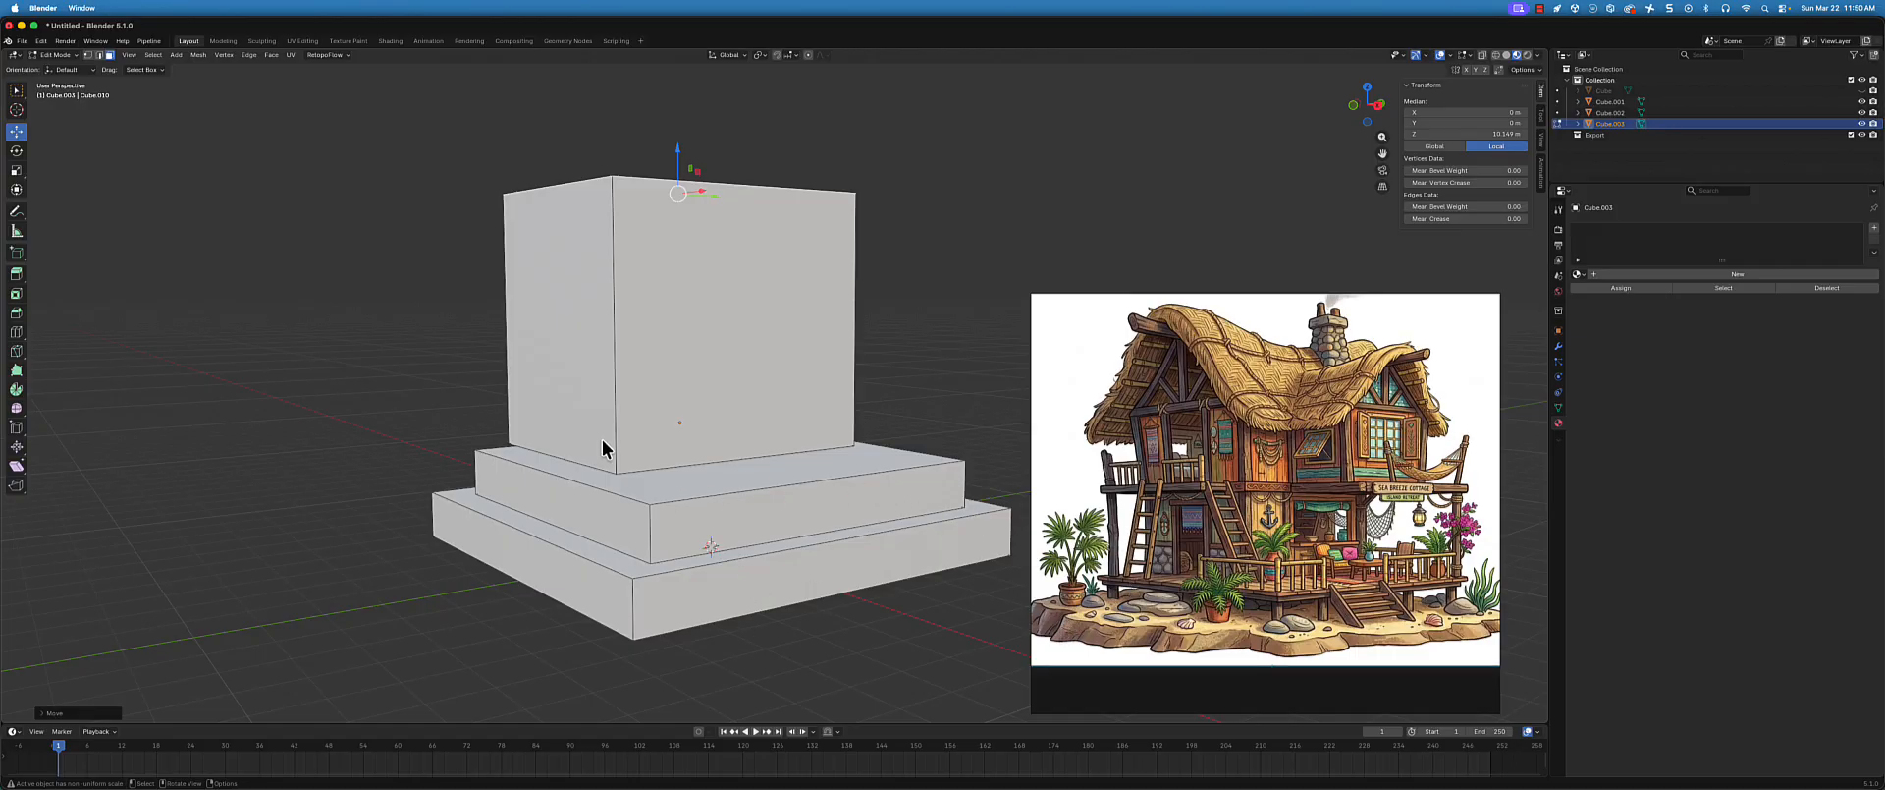
middle_drag(601, 442, 581, 463)
mouse_move(678, 422)
middle_down()
mouse_move(661, 409)
mouse_move(676, 401)
middle_up()
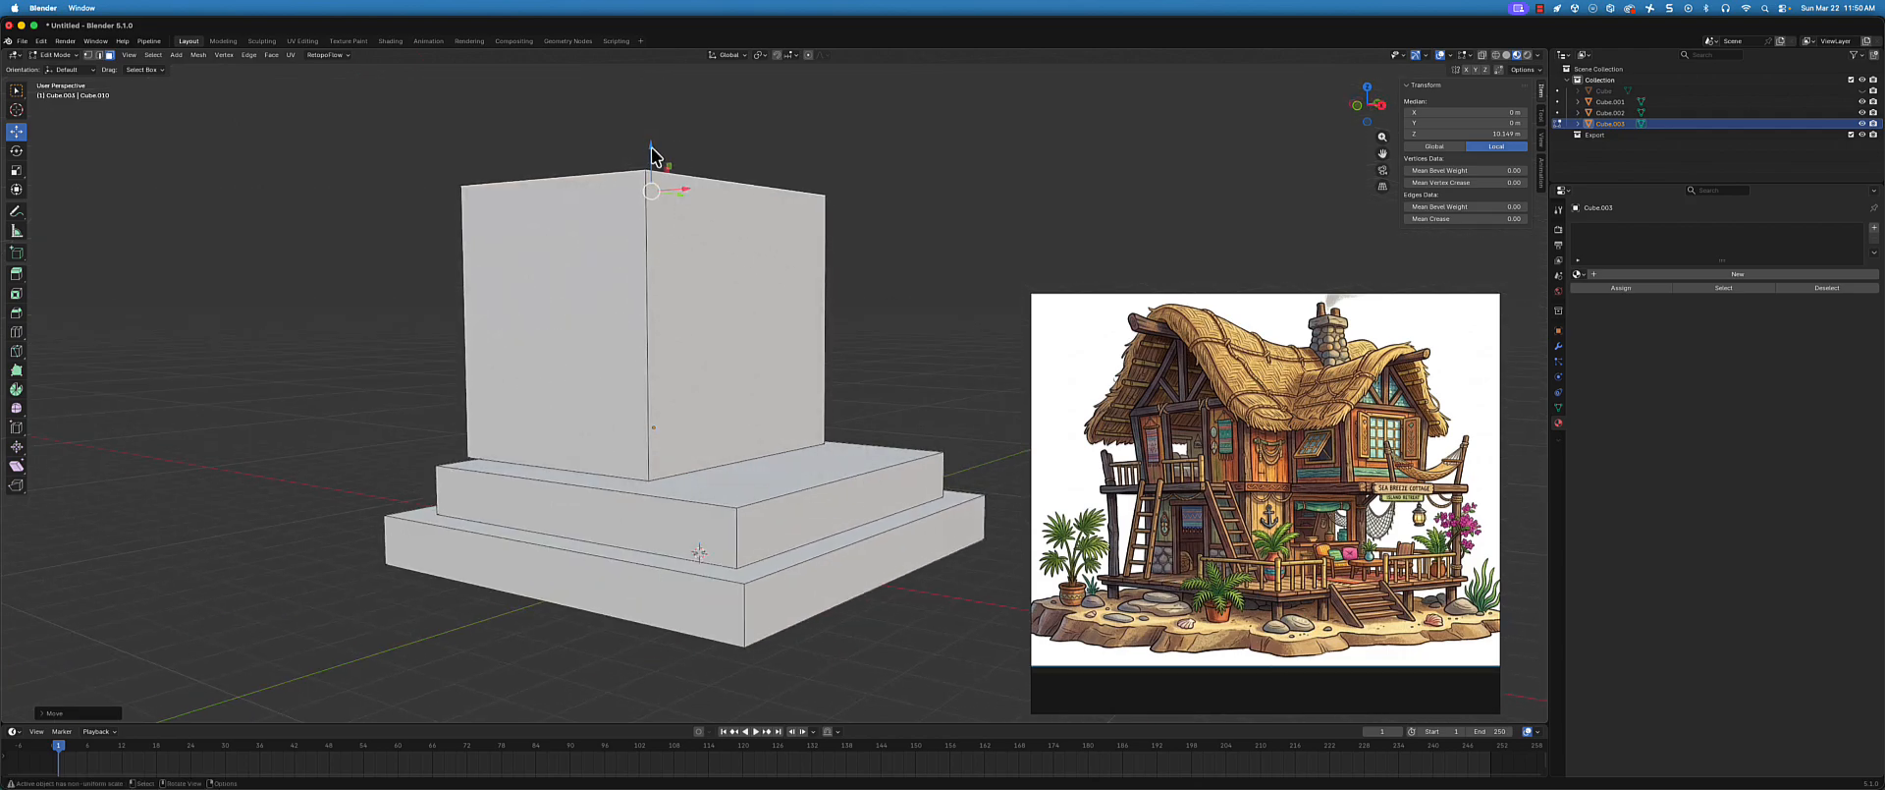
drag(653, 160, 666, 164)
middle_drag(844, 308, 816, 315)
scroll(819, 325, up, 1)
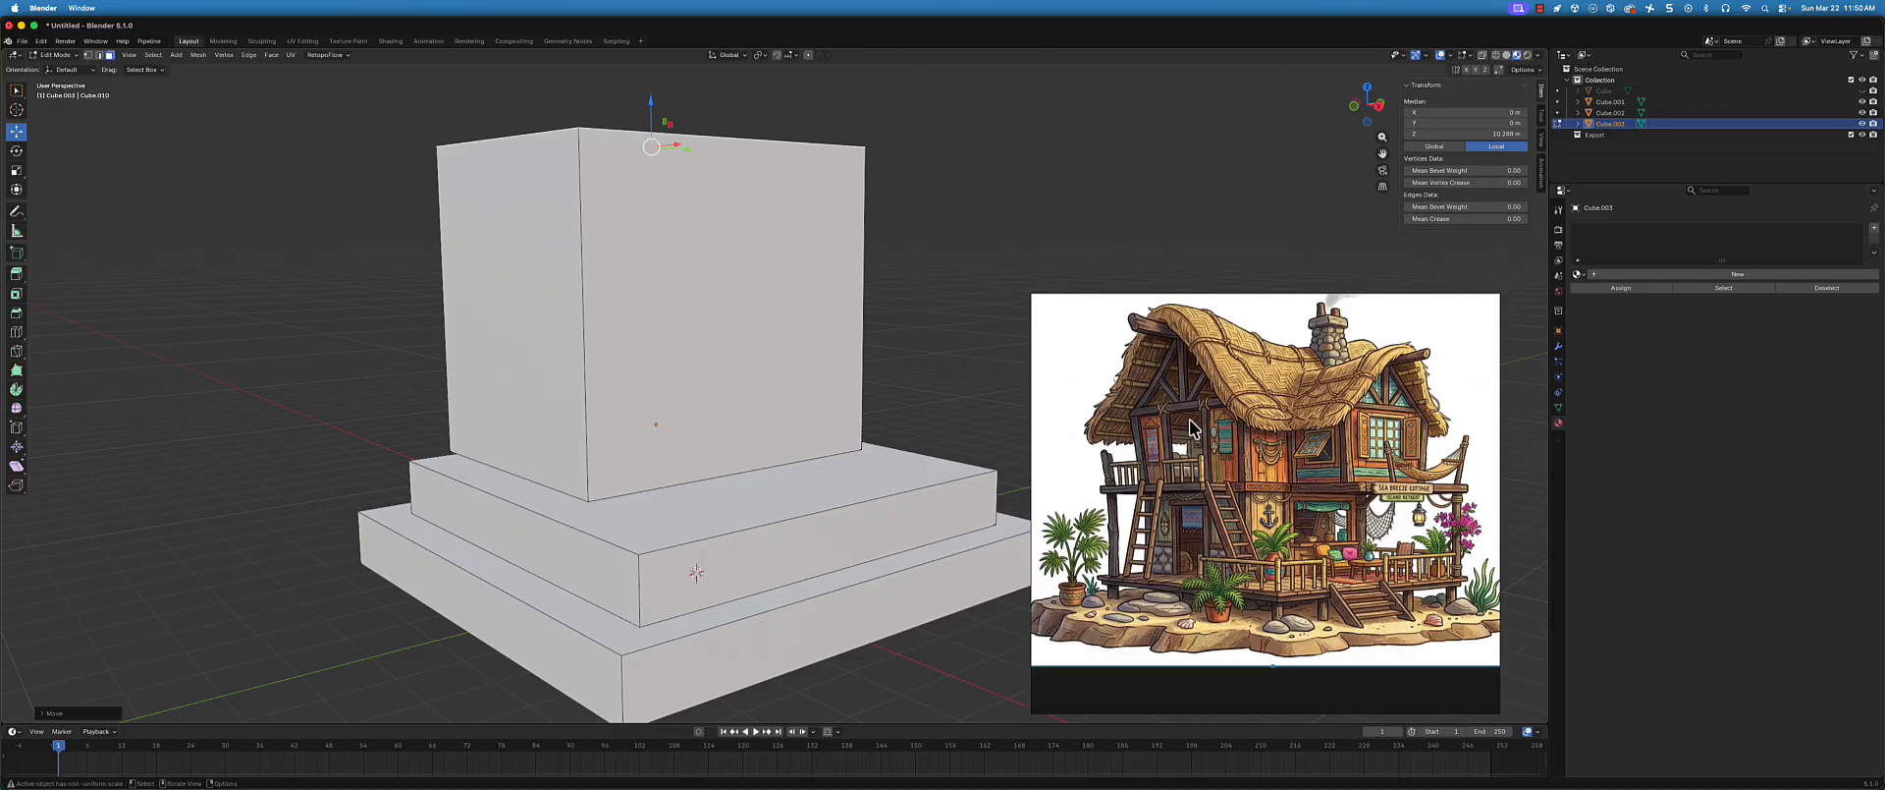
- Deselect the building block's upper face, return to Object Mode and select the middle deck slab
middle_drag(685, 380, 727, 404)
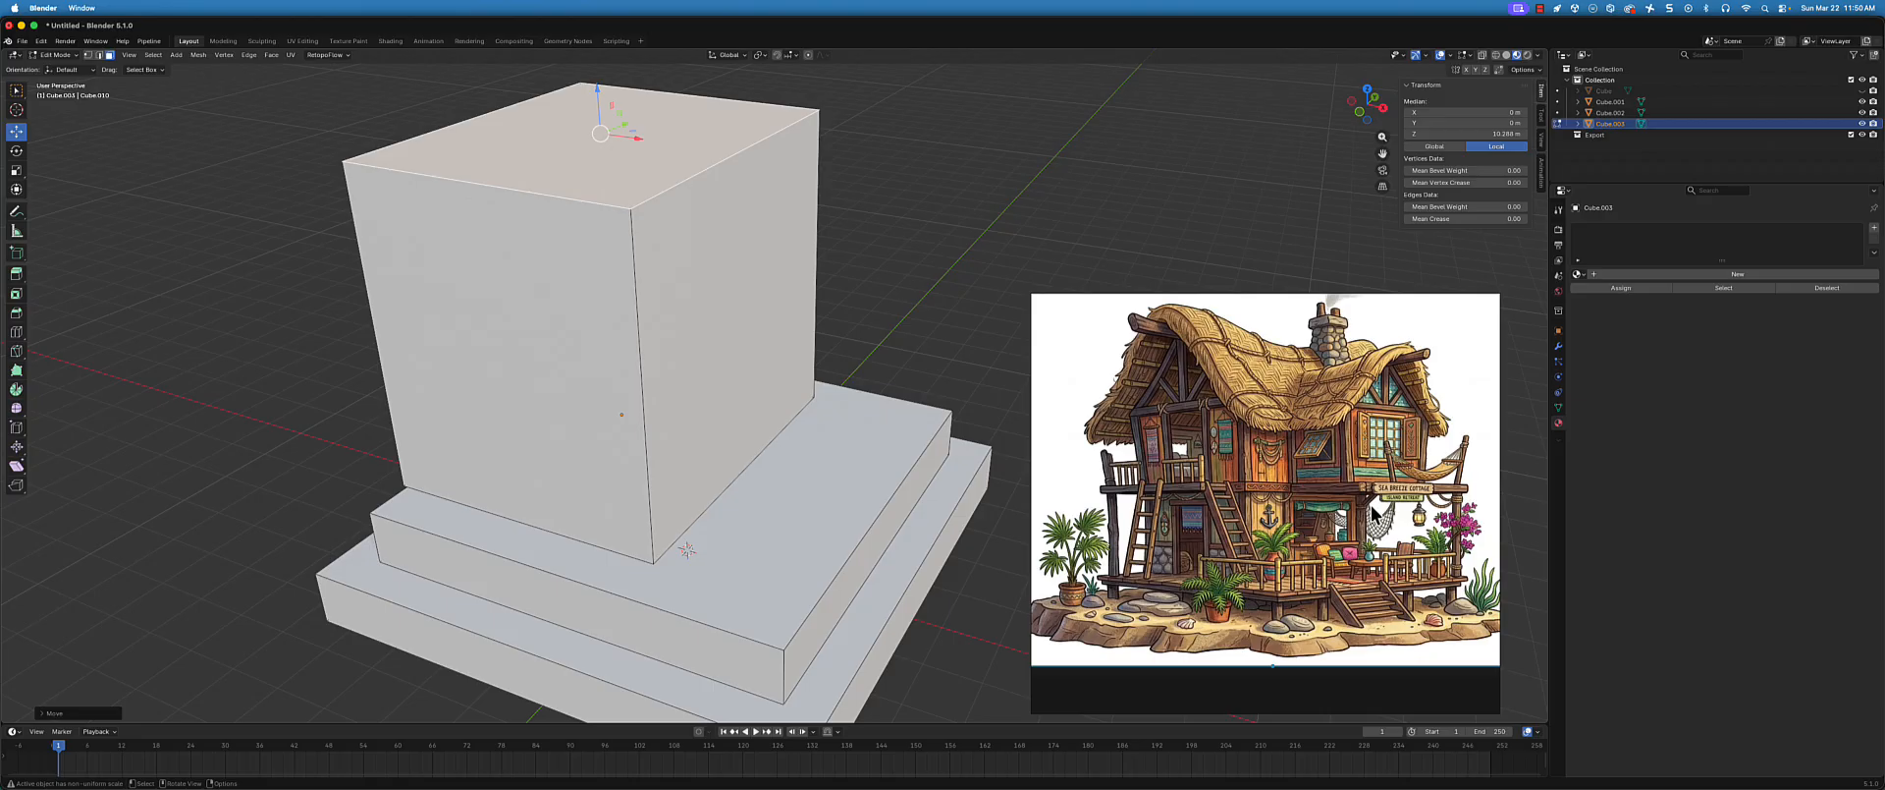
middle_drag(670, 511, 738, 527)
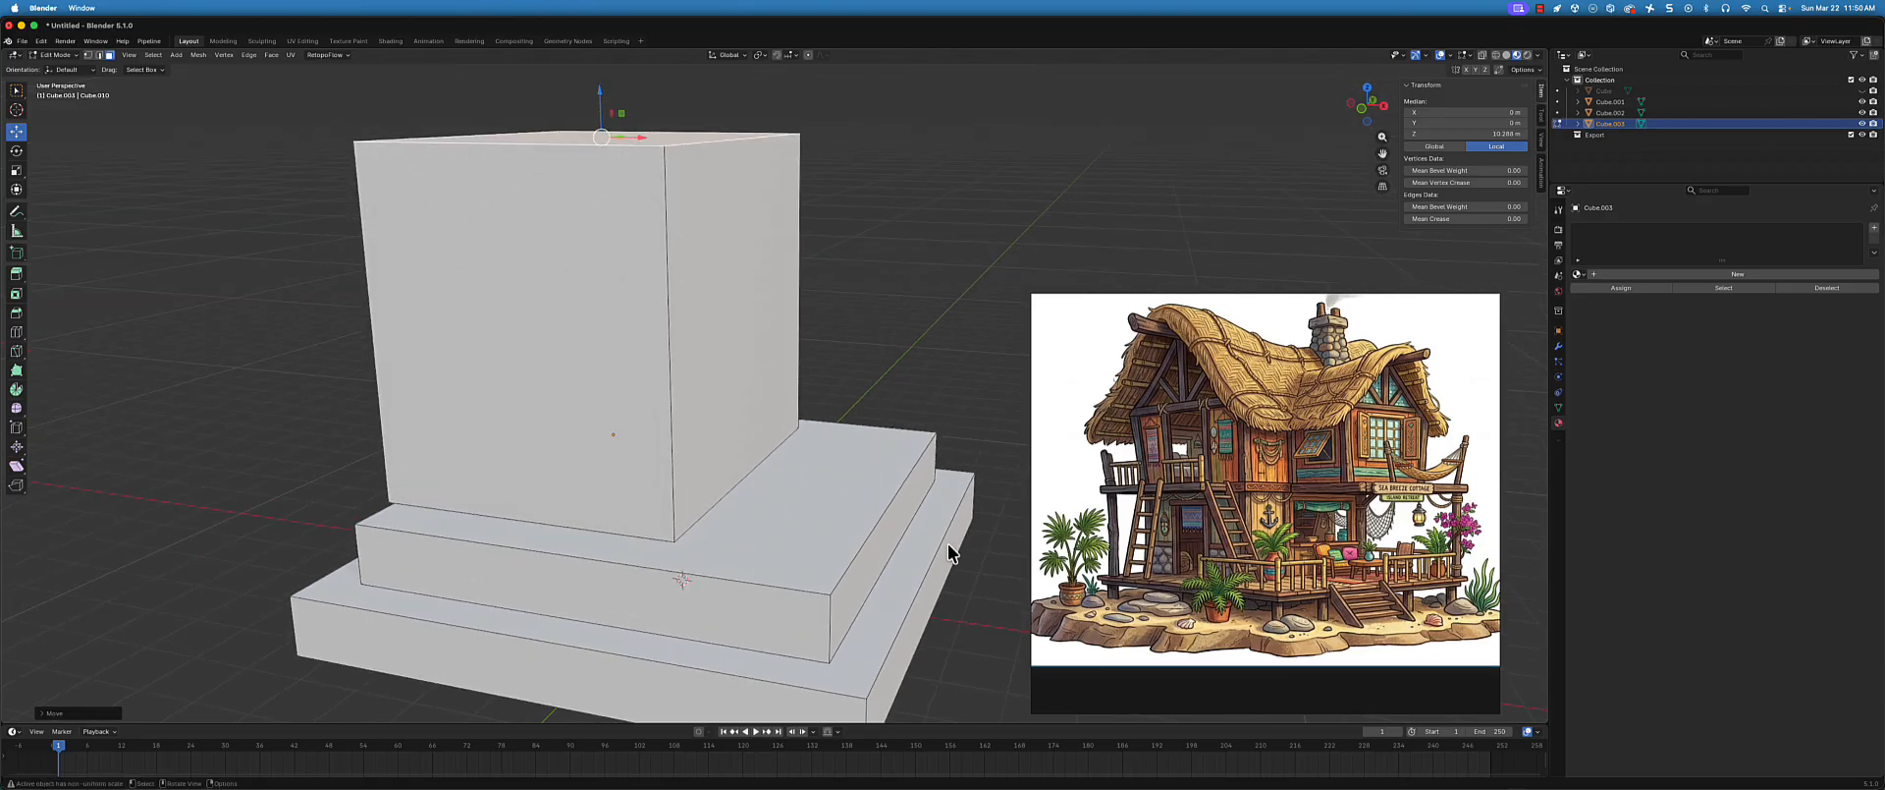
middle_drag(799, 573, 811, 567)
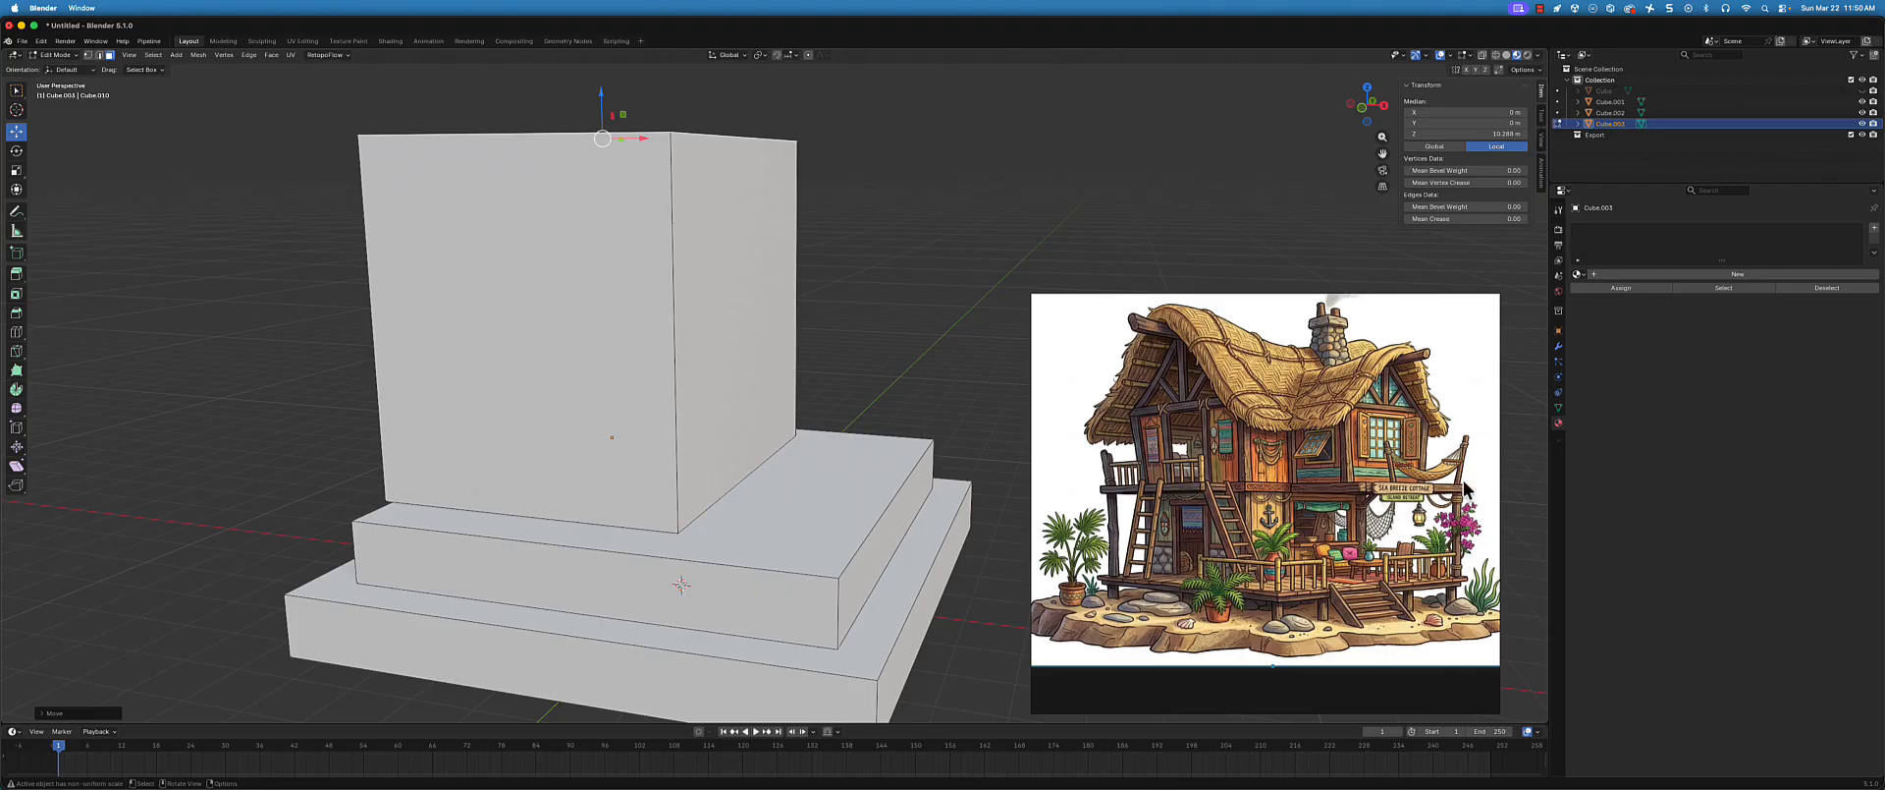
click(849, 572)
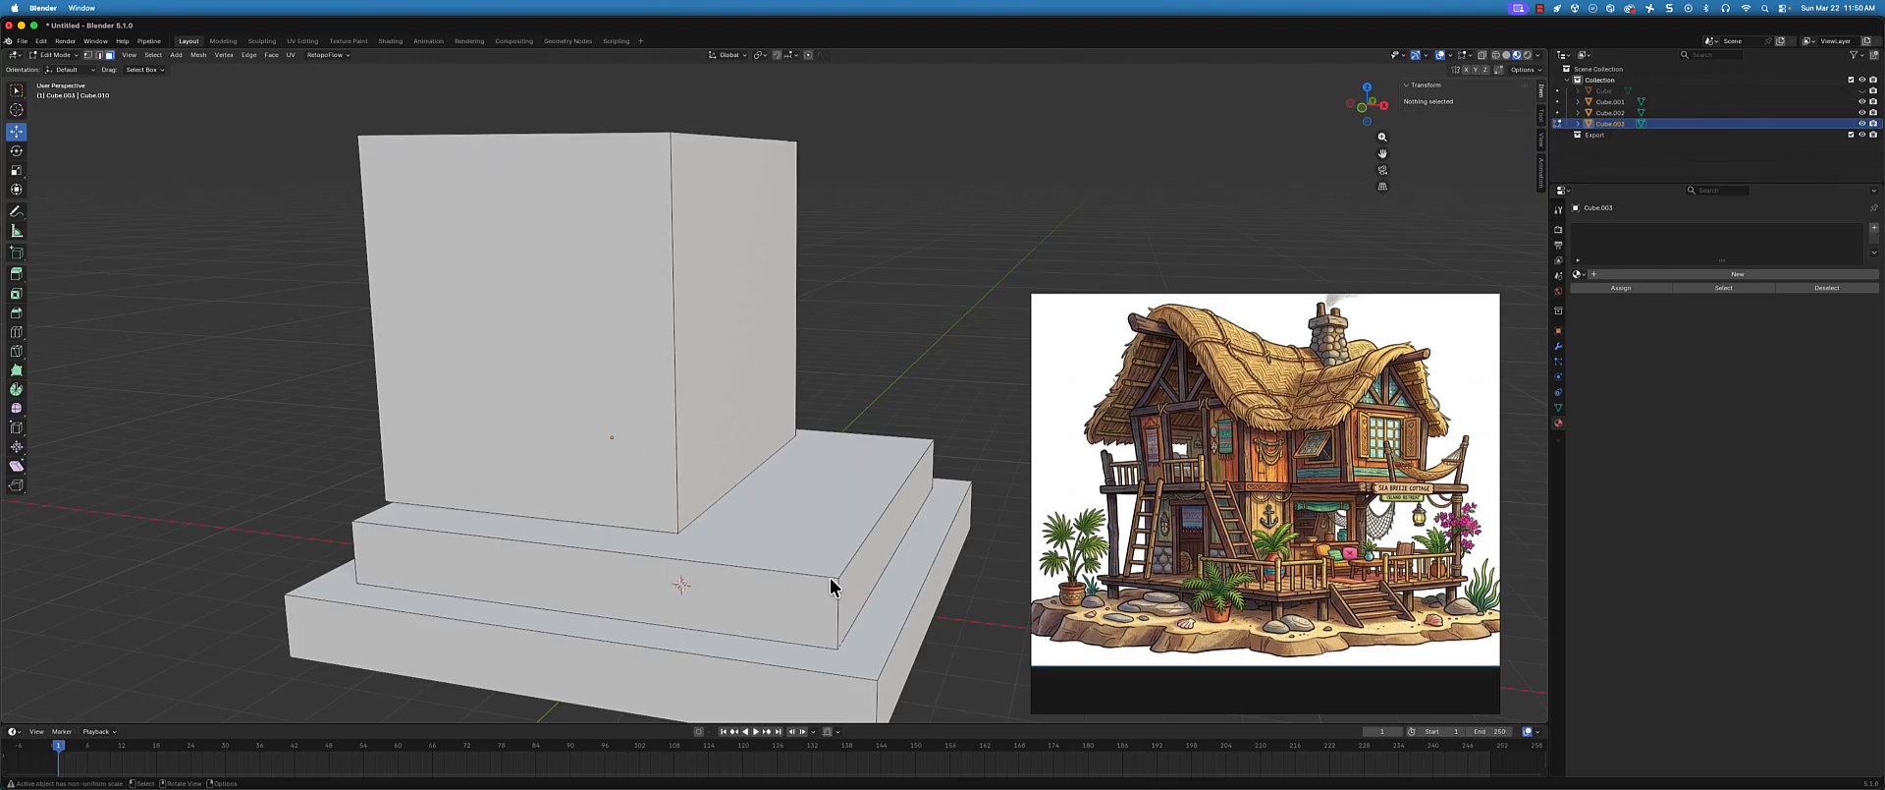
click(65, 56)
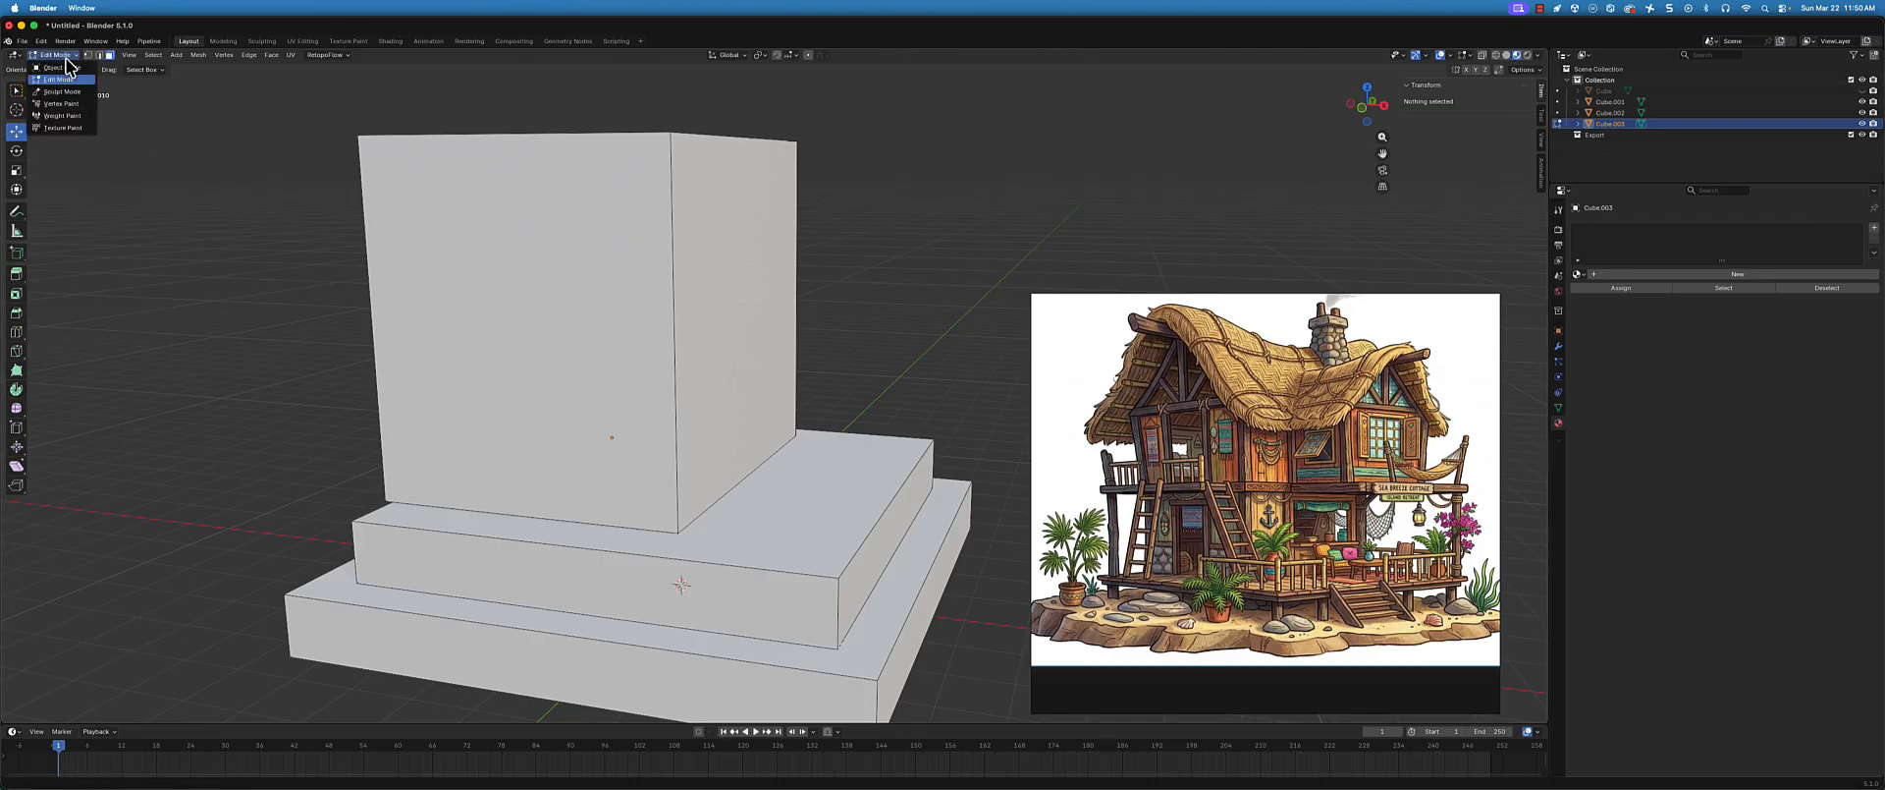
click(59, 67)
click(835, 526)
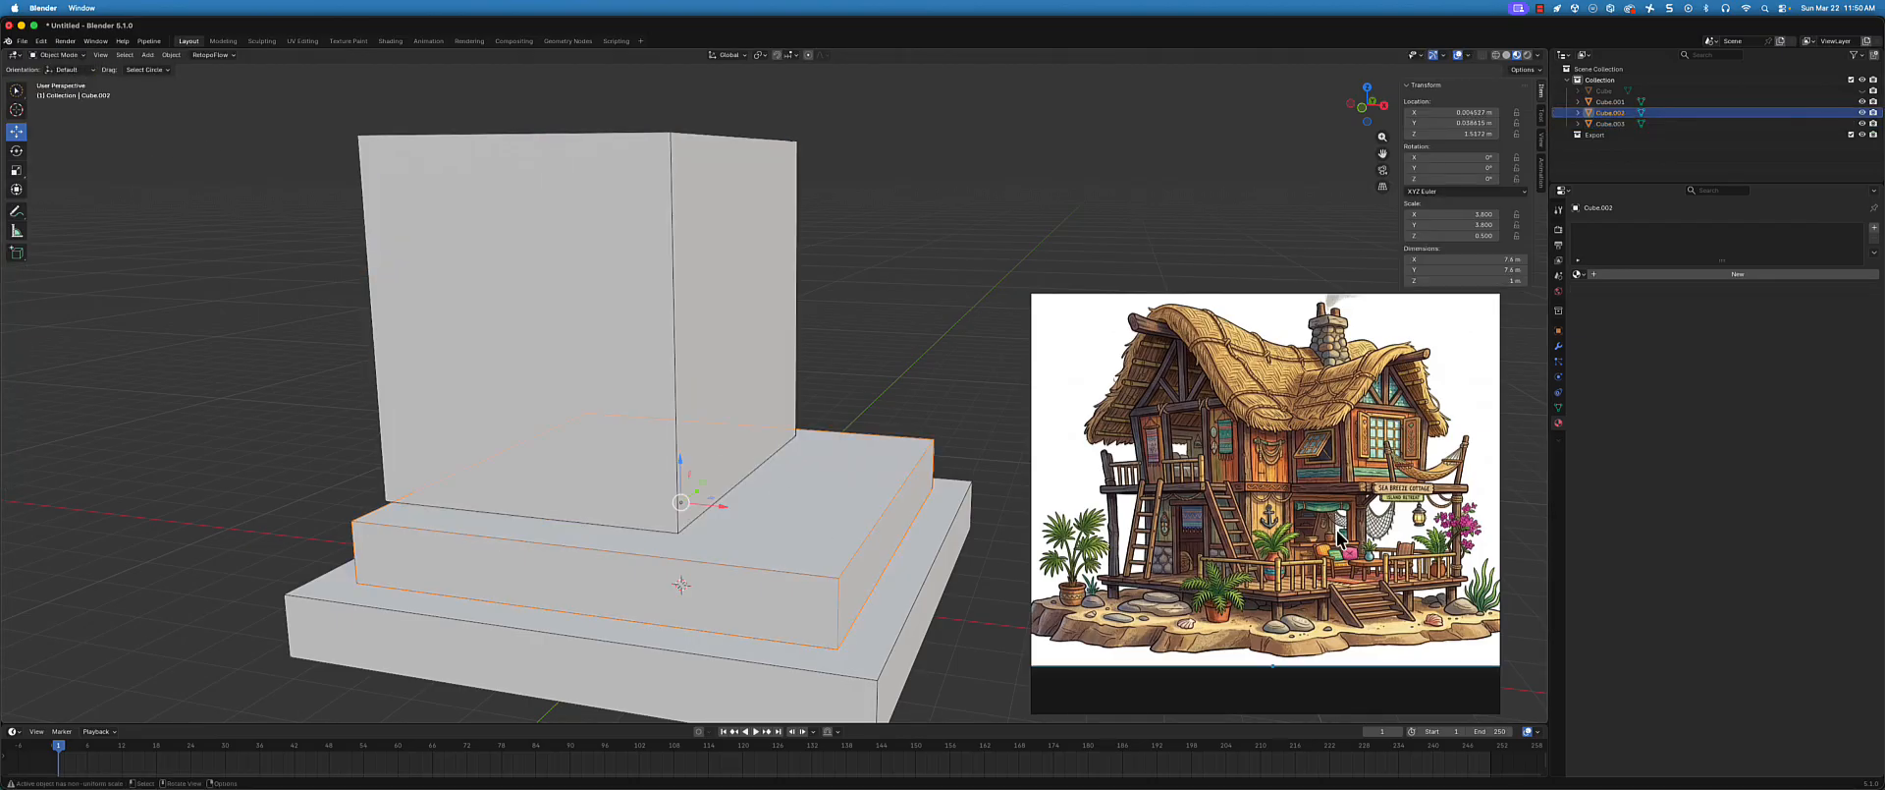
- Duplicate the deck slab and move the copy up the Z axis to the upper half of the building block
middle_drag(828, 509, 779, 512)
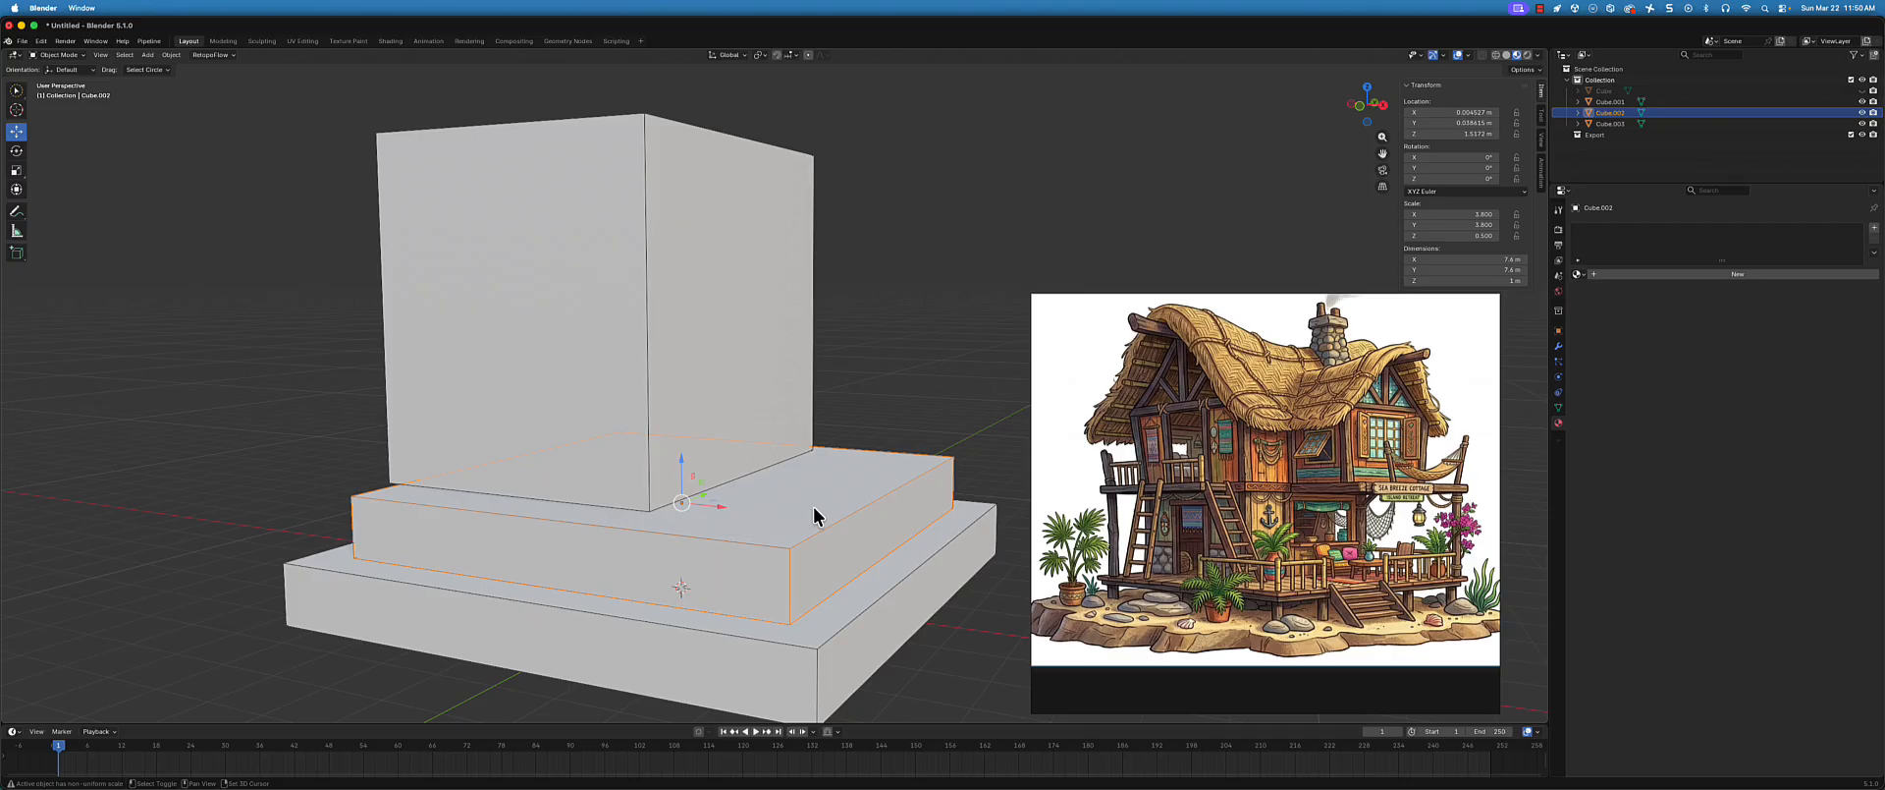
key(shift+d)
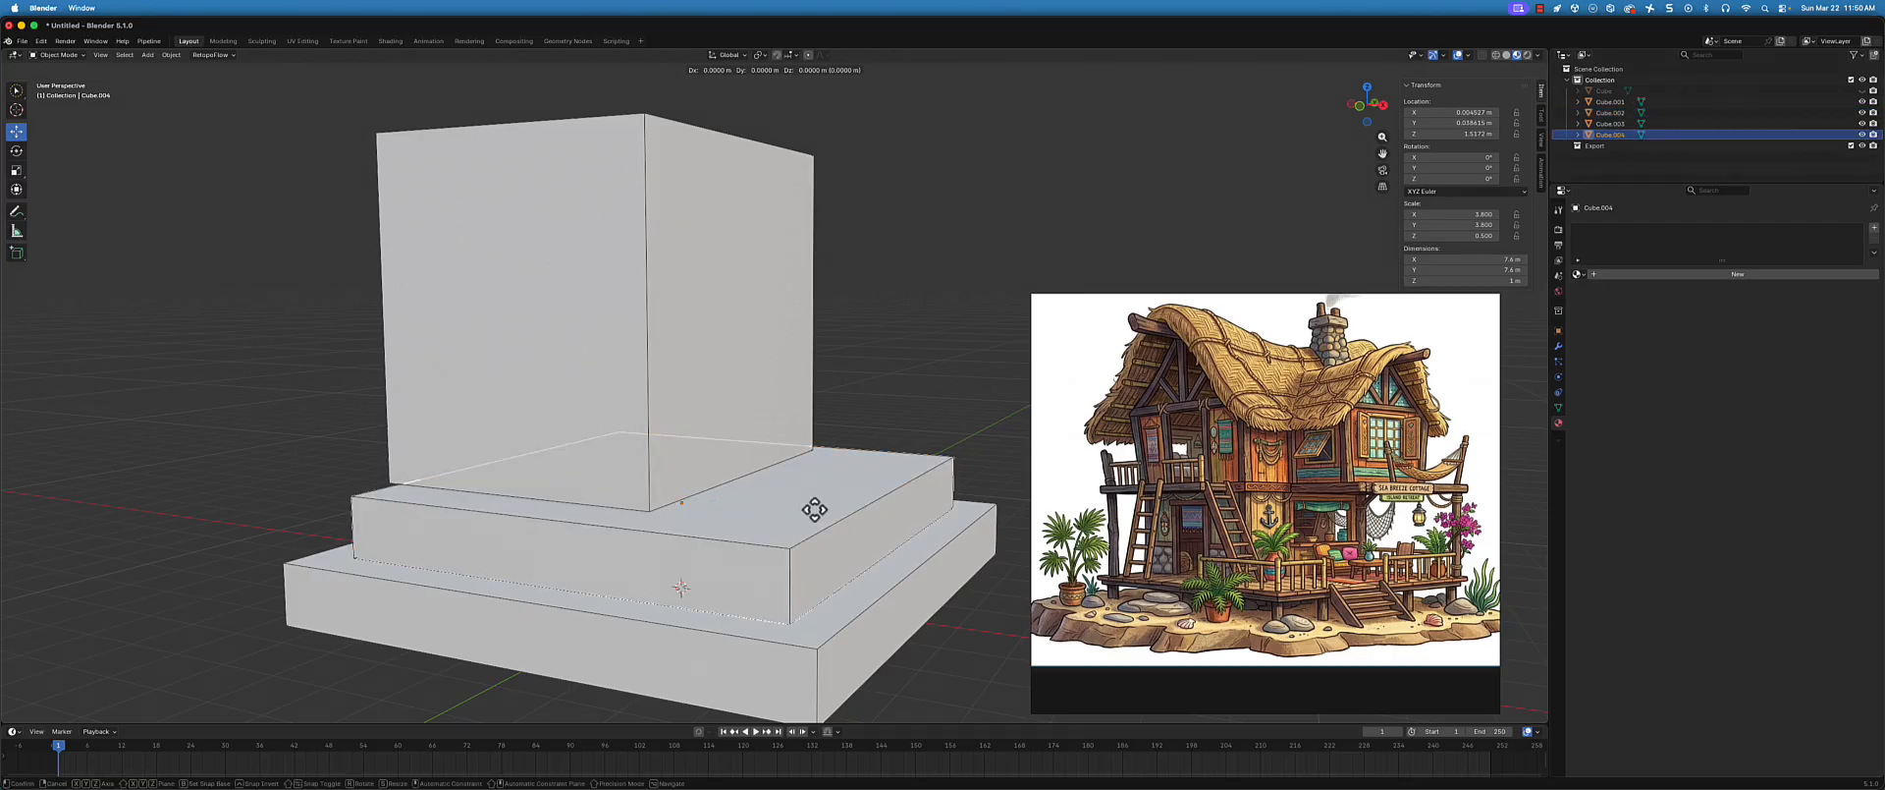
key(z)
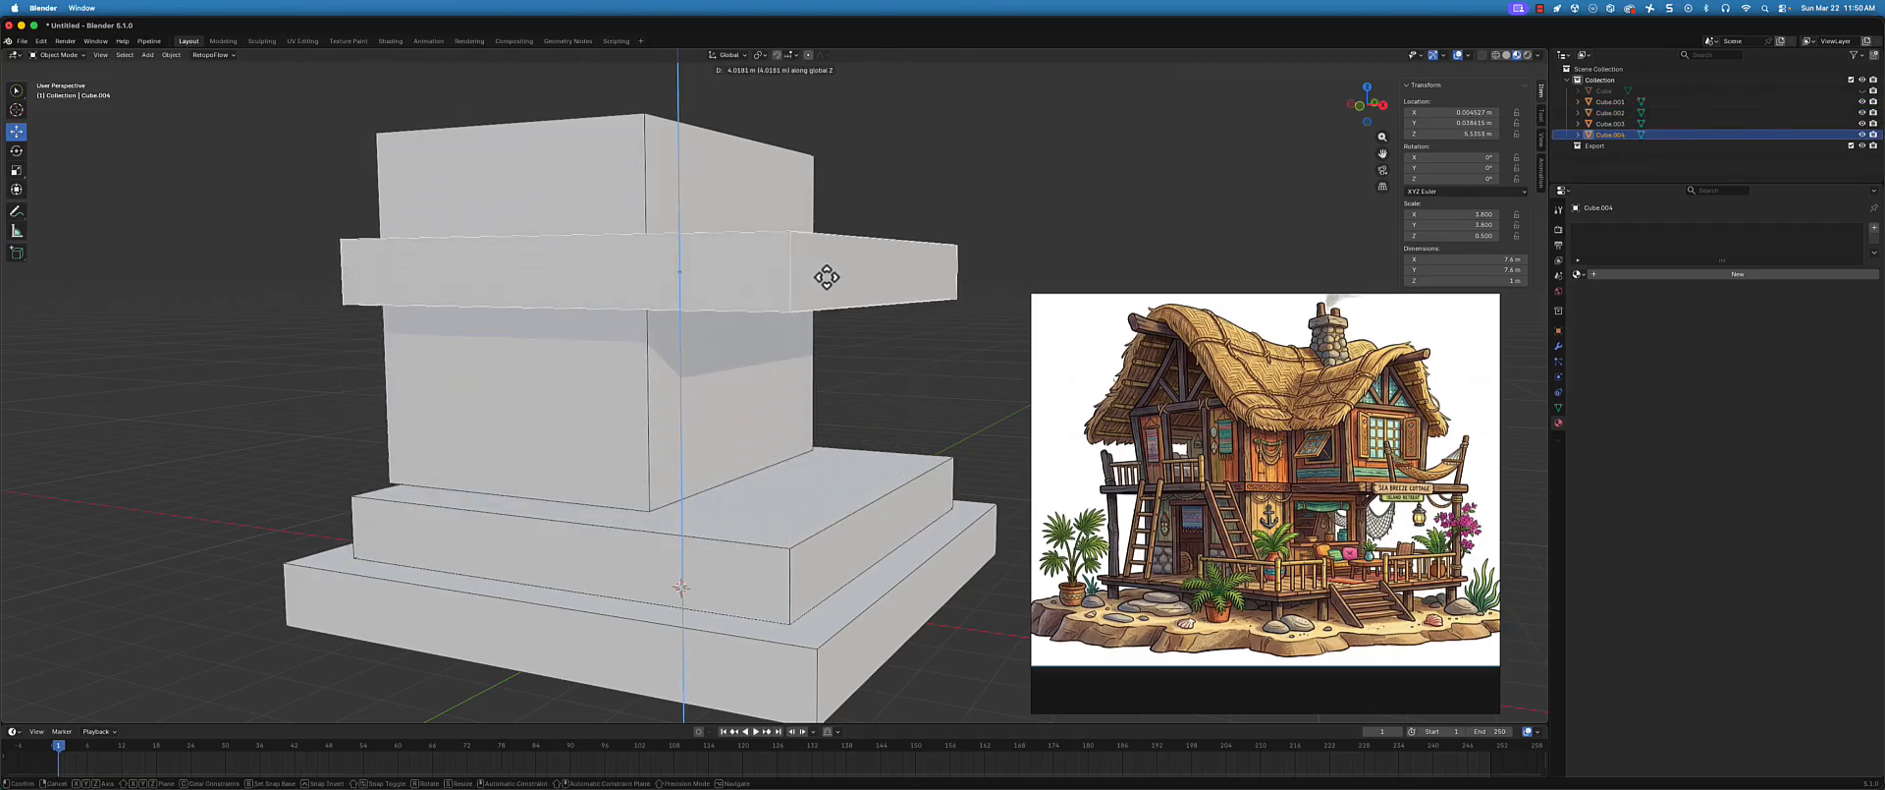
click(826, 273)
- Compare the raised slab with the porch, upper deck and hammock area in the reference image from several angles
middle_drag(952, 279, 806, 401)
scroll(900, 315, down, 2)
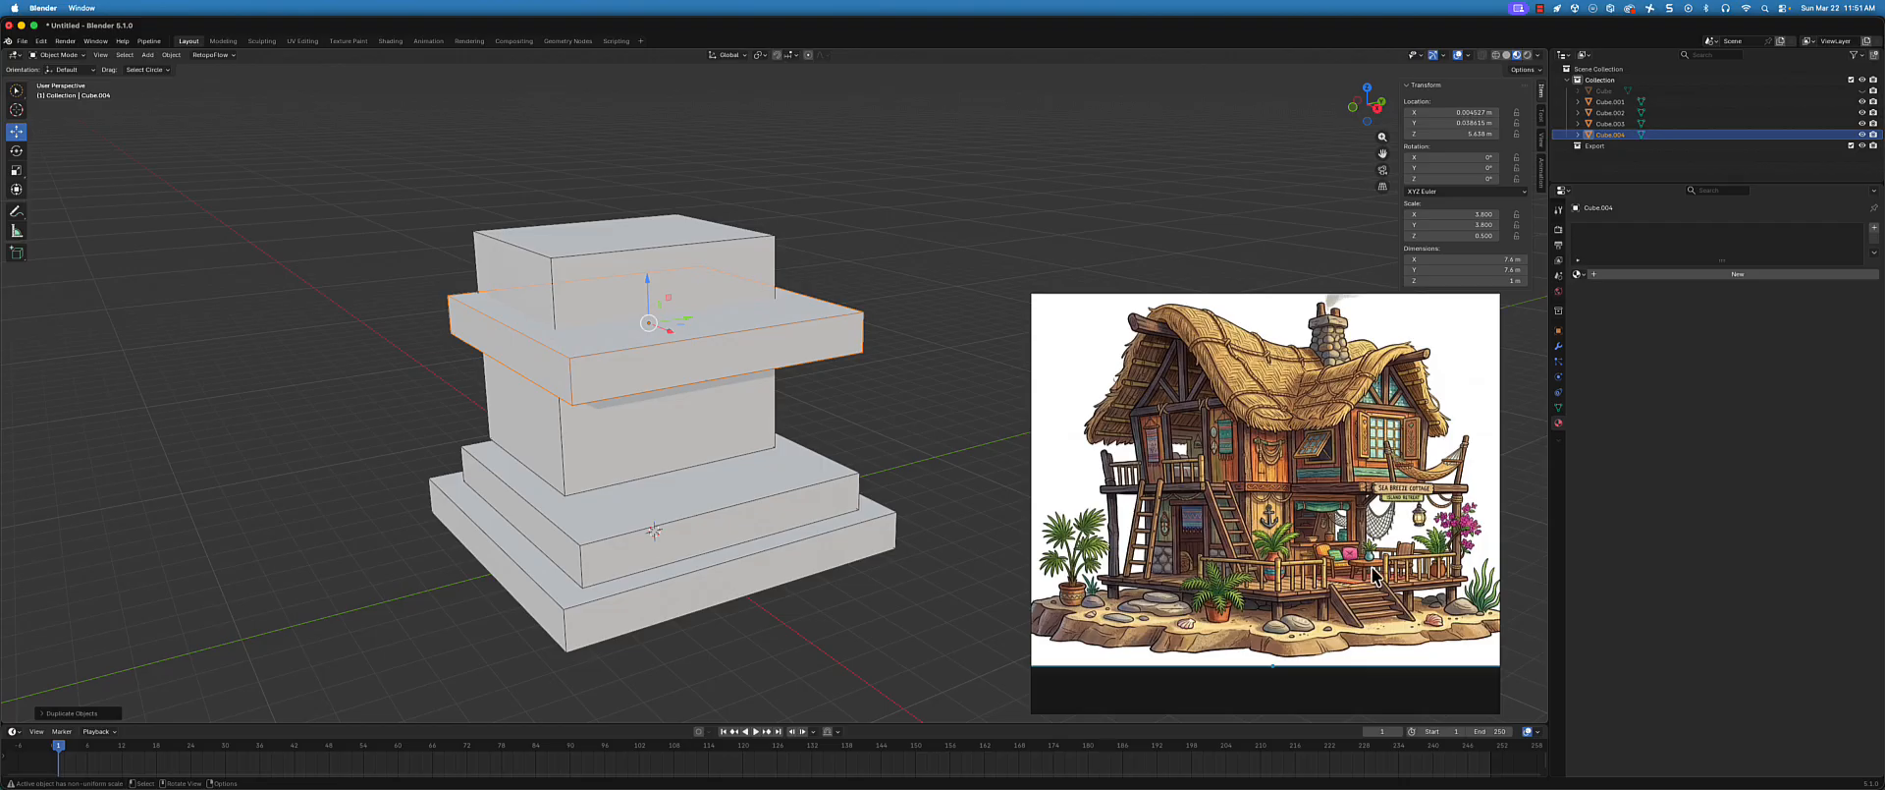
scroll(1439, 587, up, 6)
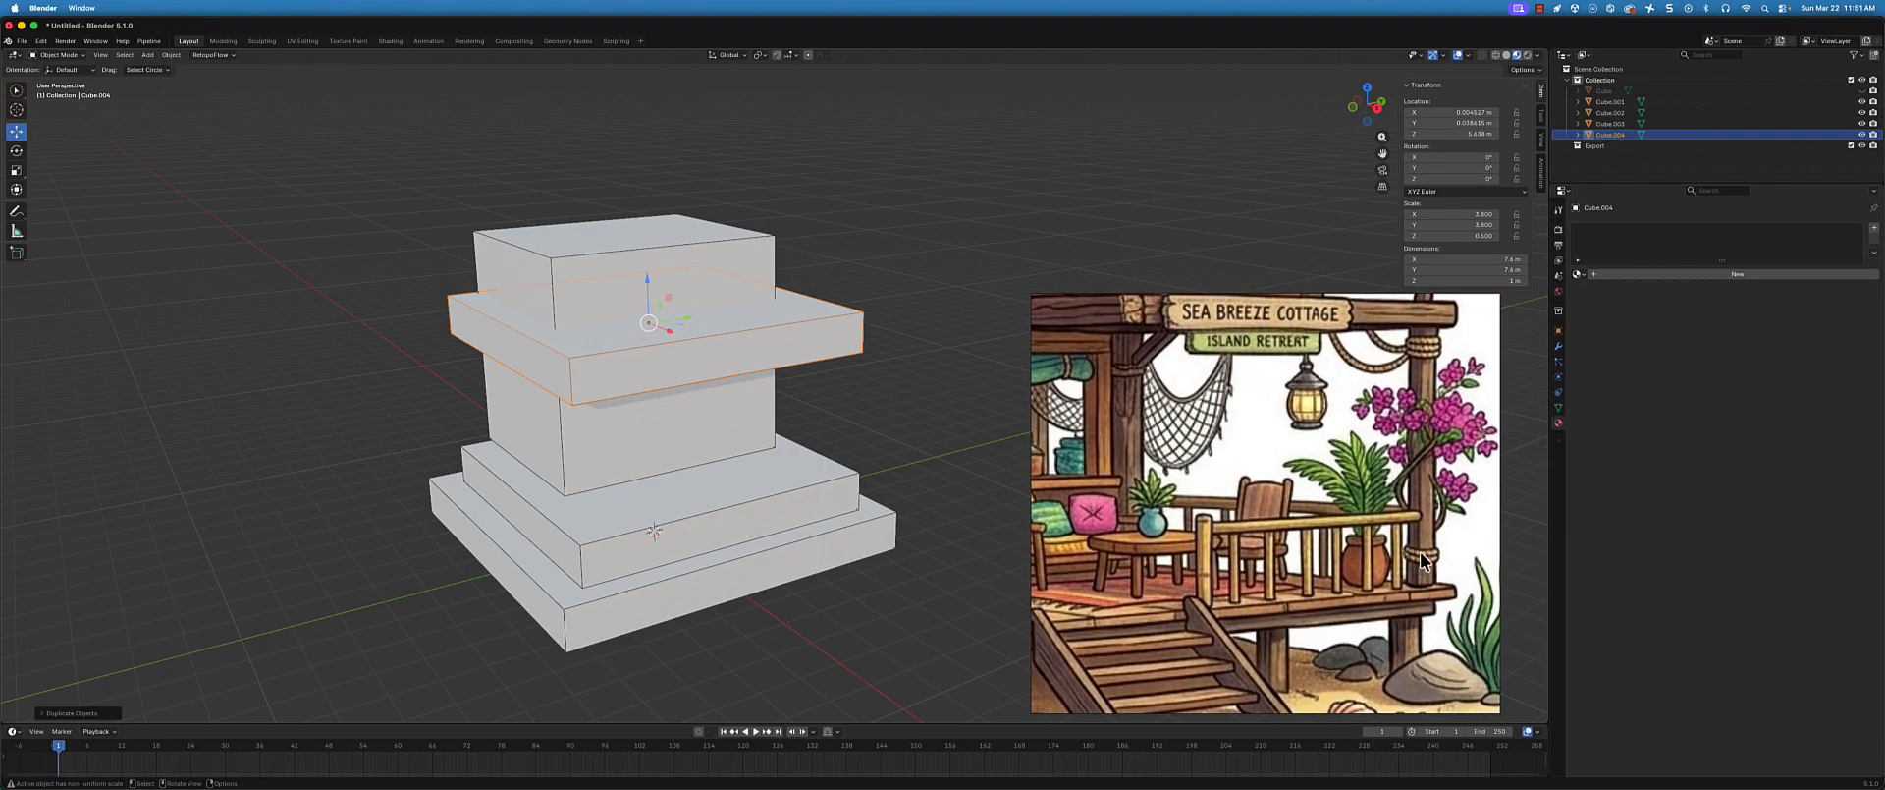
scroll(1420, 551, down, 3)
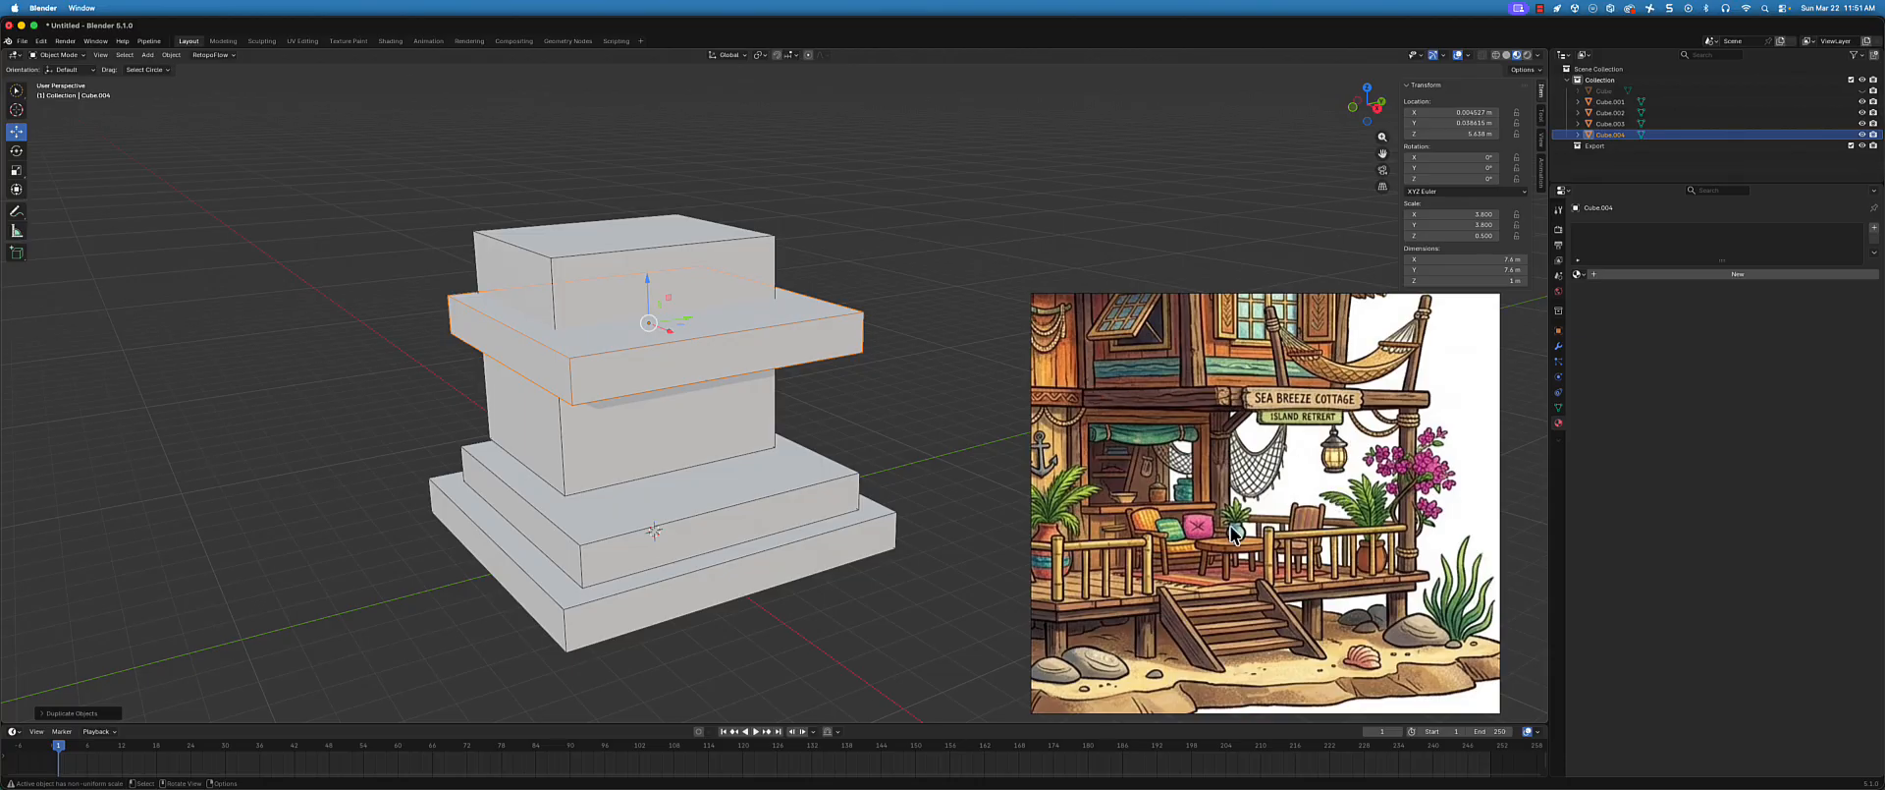
scroll(1221, 412, down, 1)
middle_drag(1210, 352, 1255, 482)
scroll(1233, 456, down, 1)
scroll(1255, 482, down, 1)
middle_drag(823, 415, 665, 210)
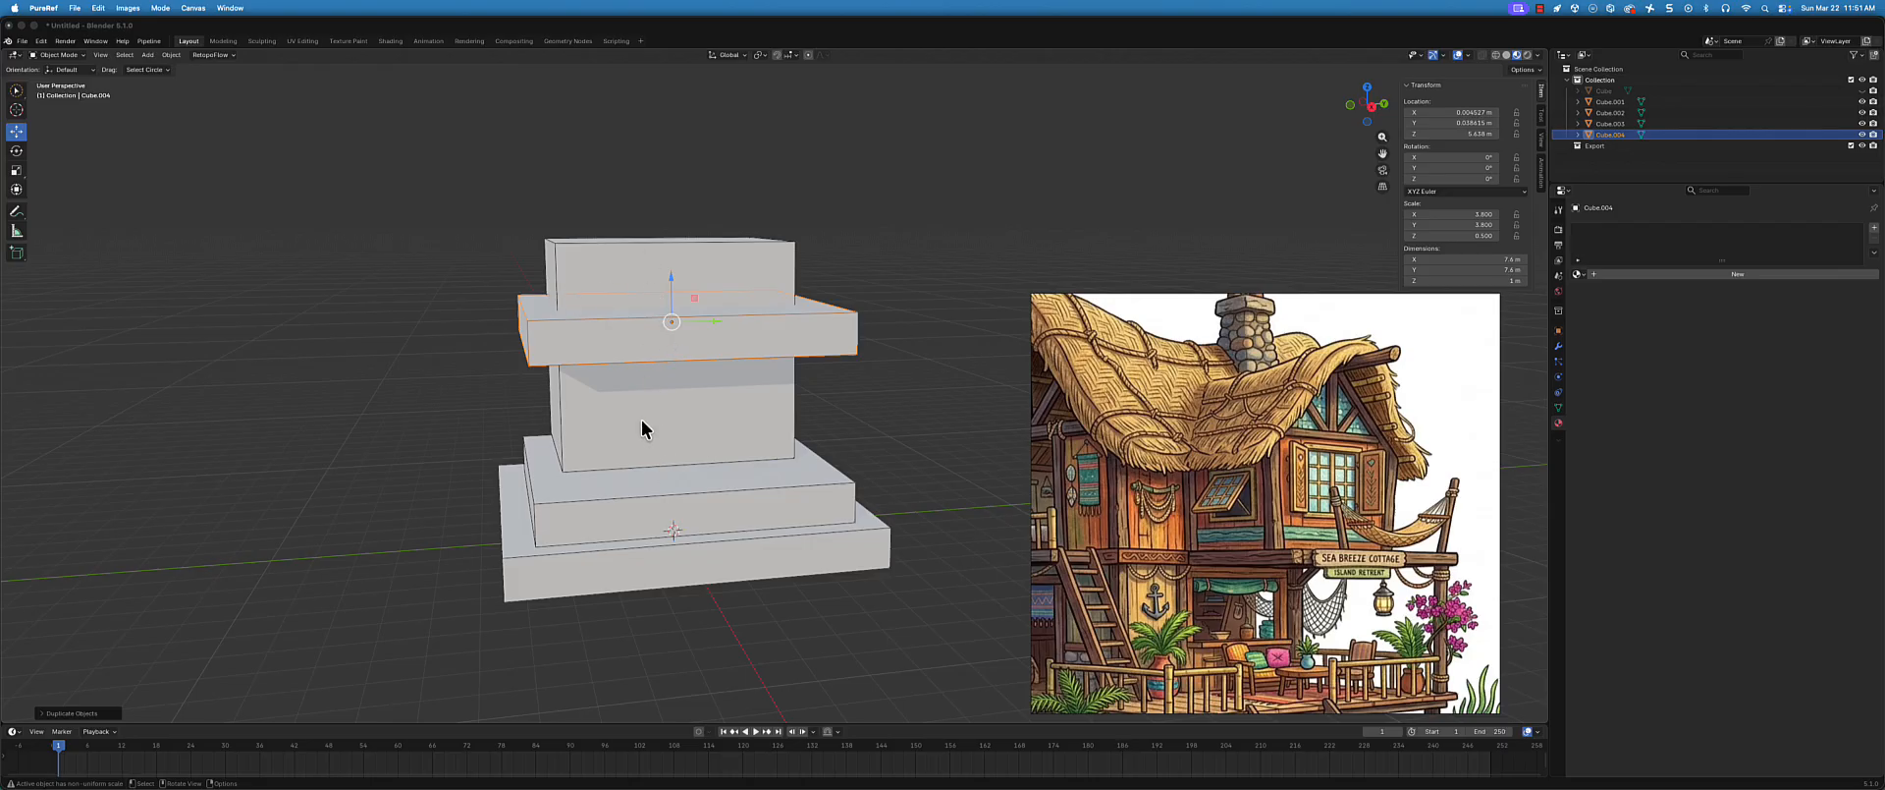
middle_drag(641, 423, 629, 382)
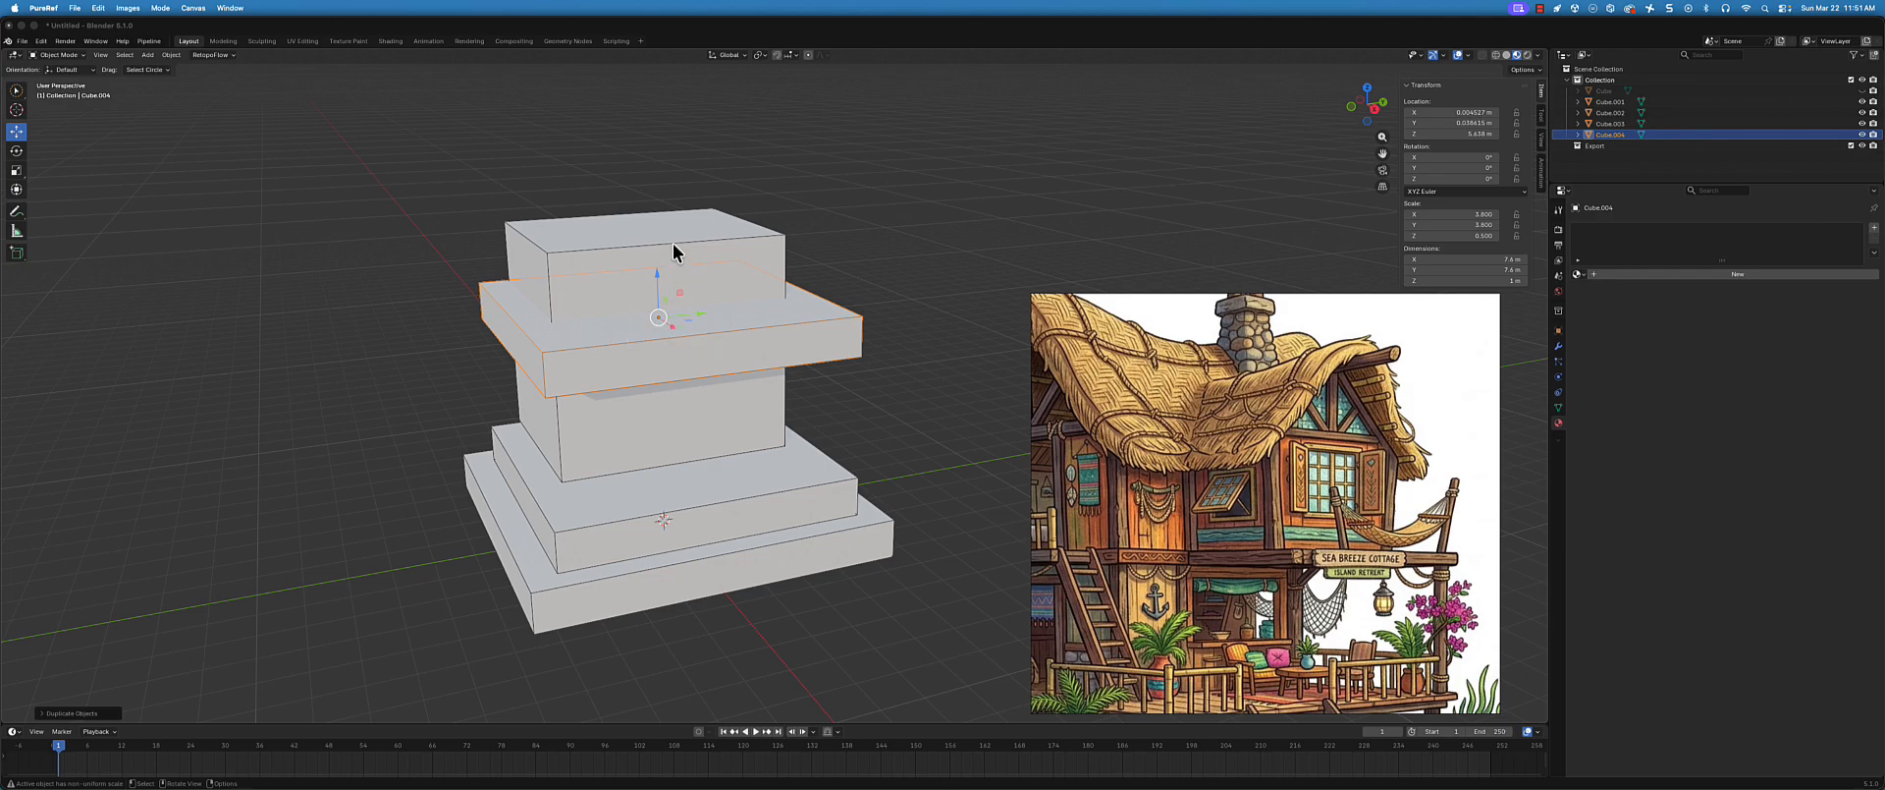
middle_drag(677, 251, 790, 303)
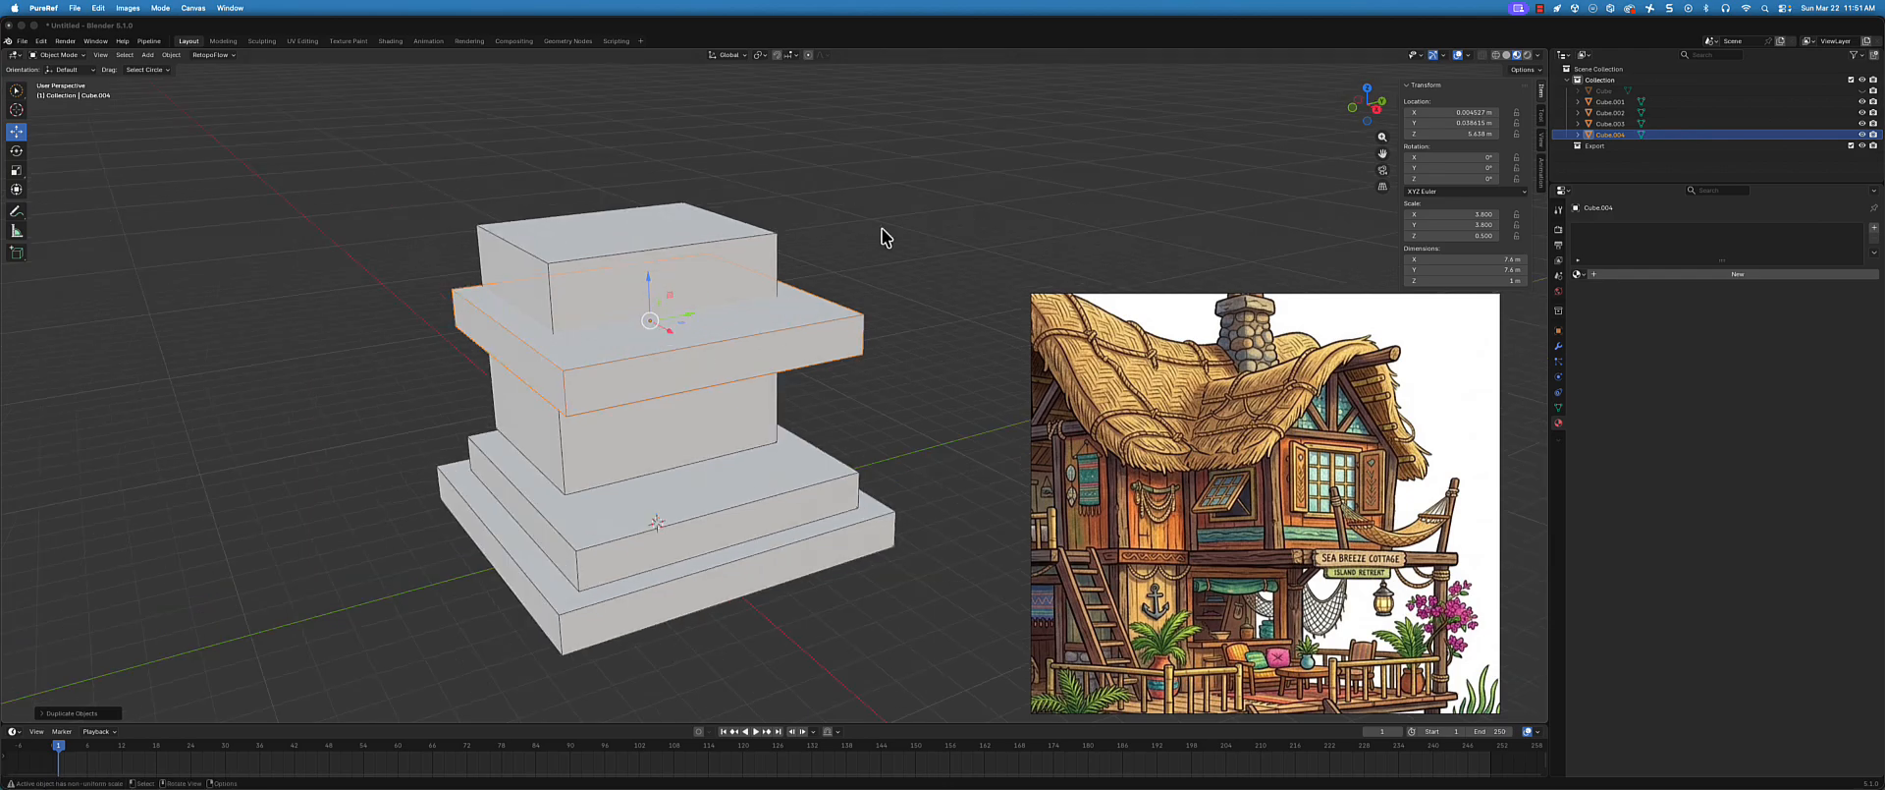
- Check the Keymap preferences for the Tab pie menu setting, and bring up the mode pie menu while staying in Object Mode
click(43, 44)
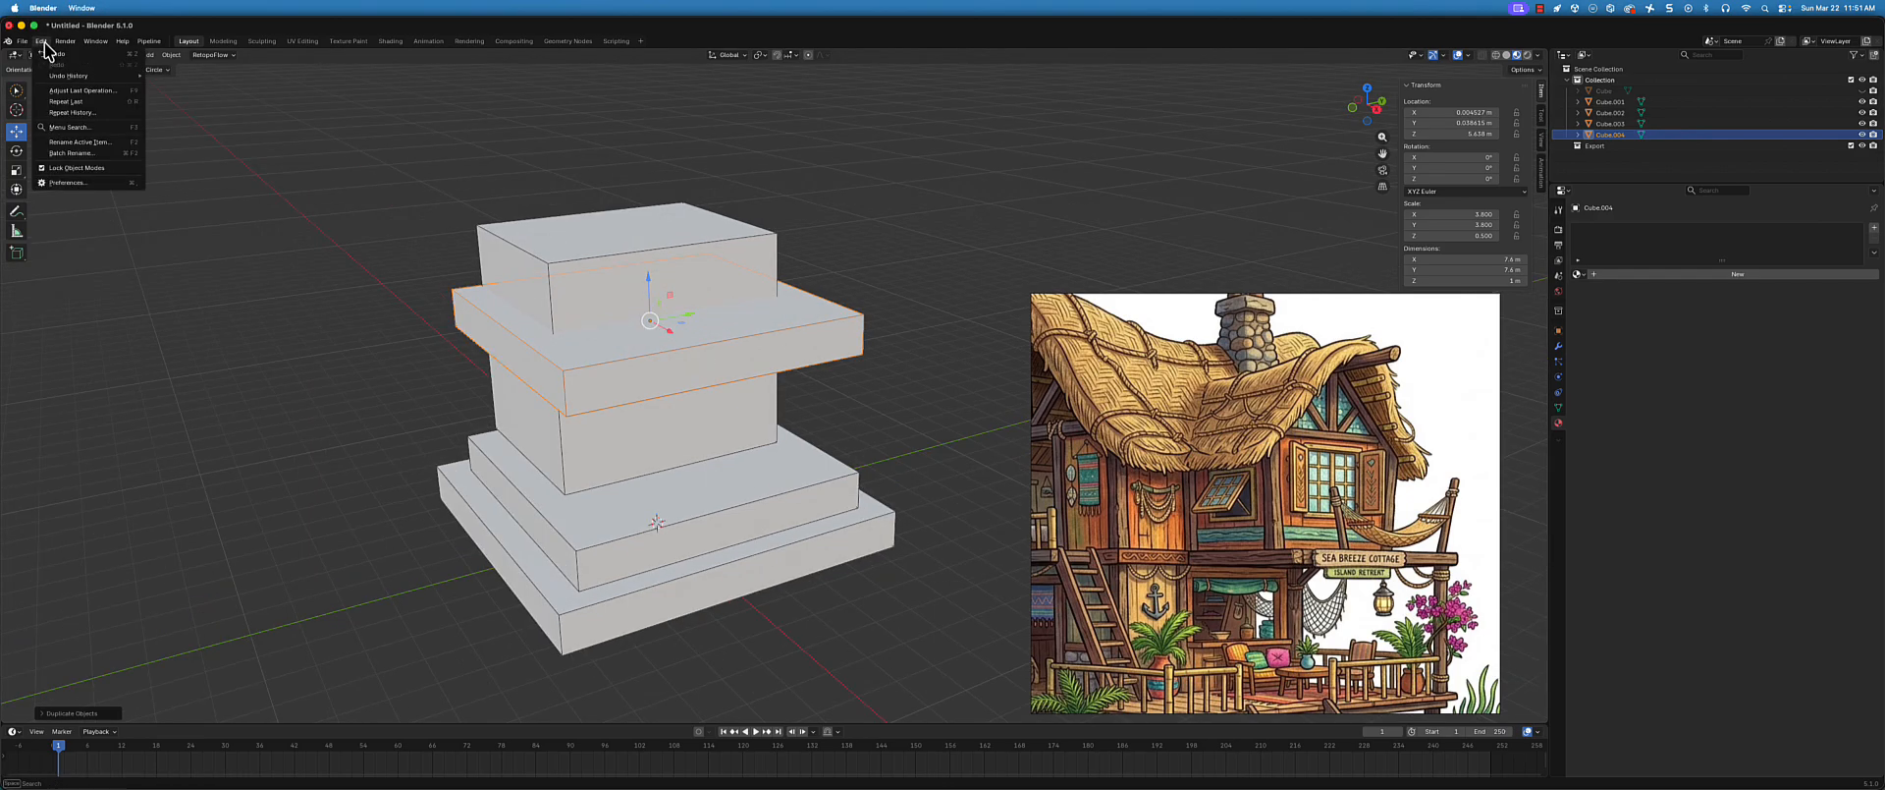
click(68, 183)
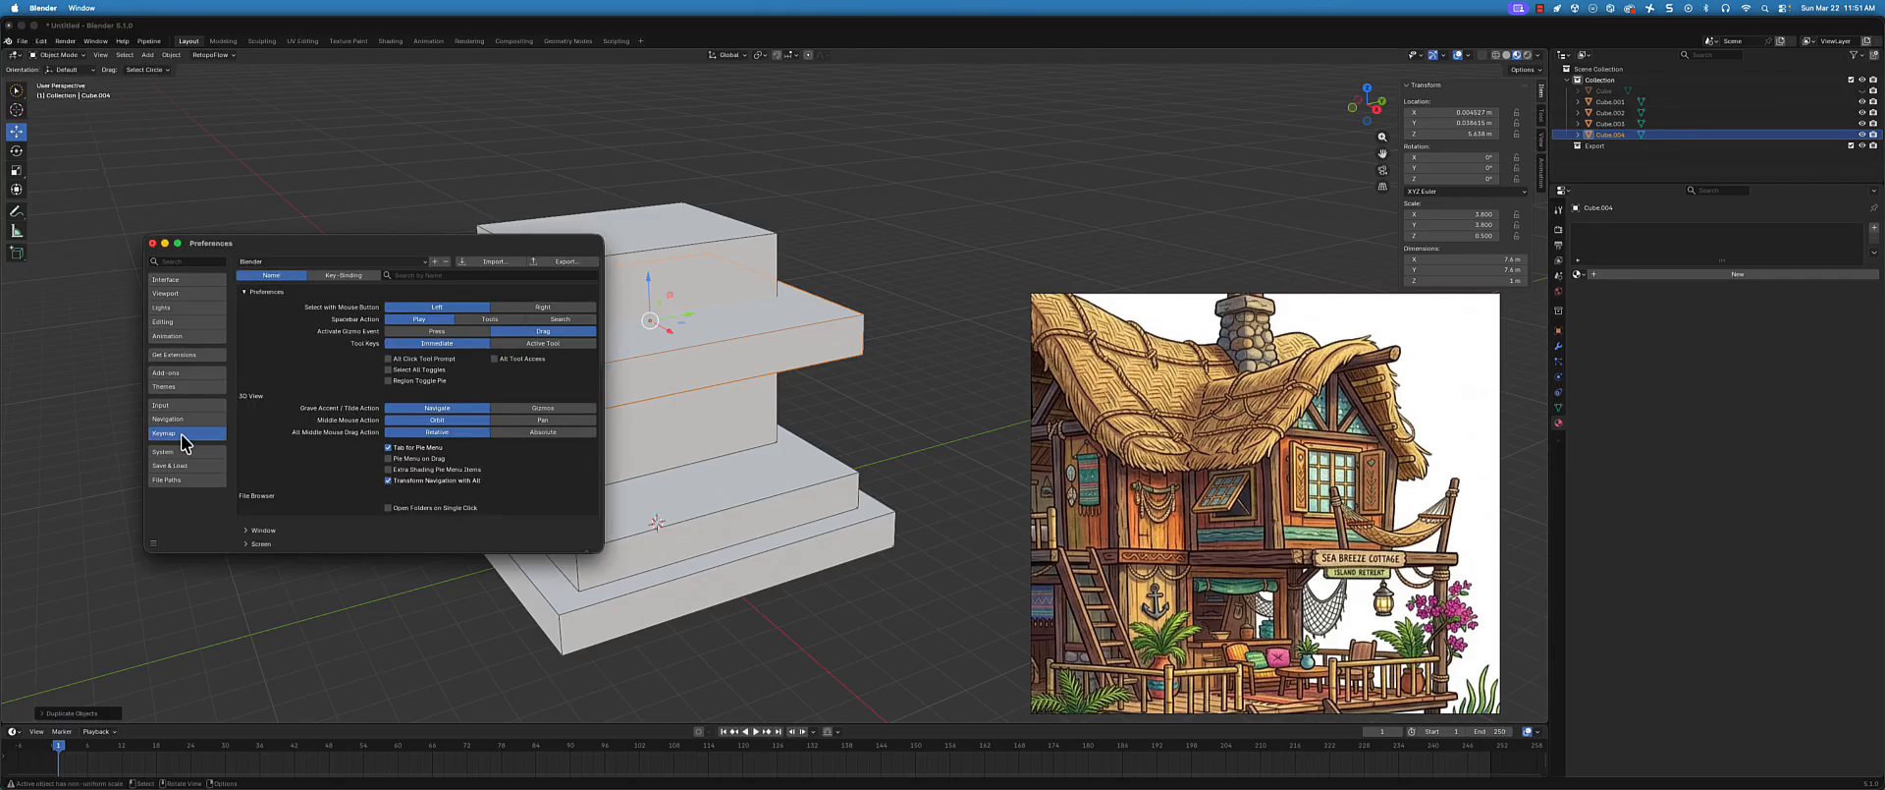
click(152, 243)
middle_drag(481, 261, 493, 256)
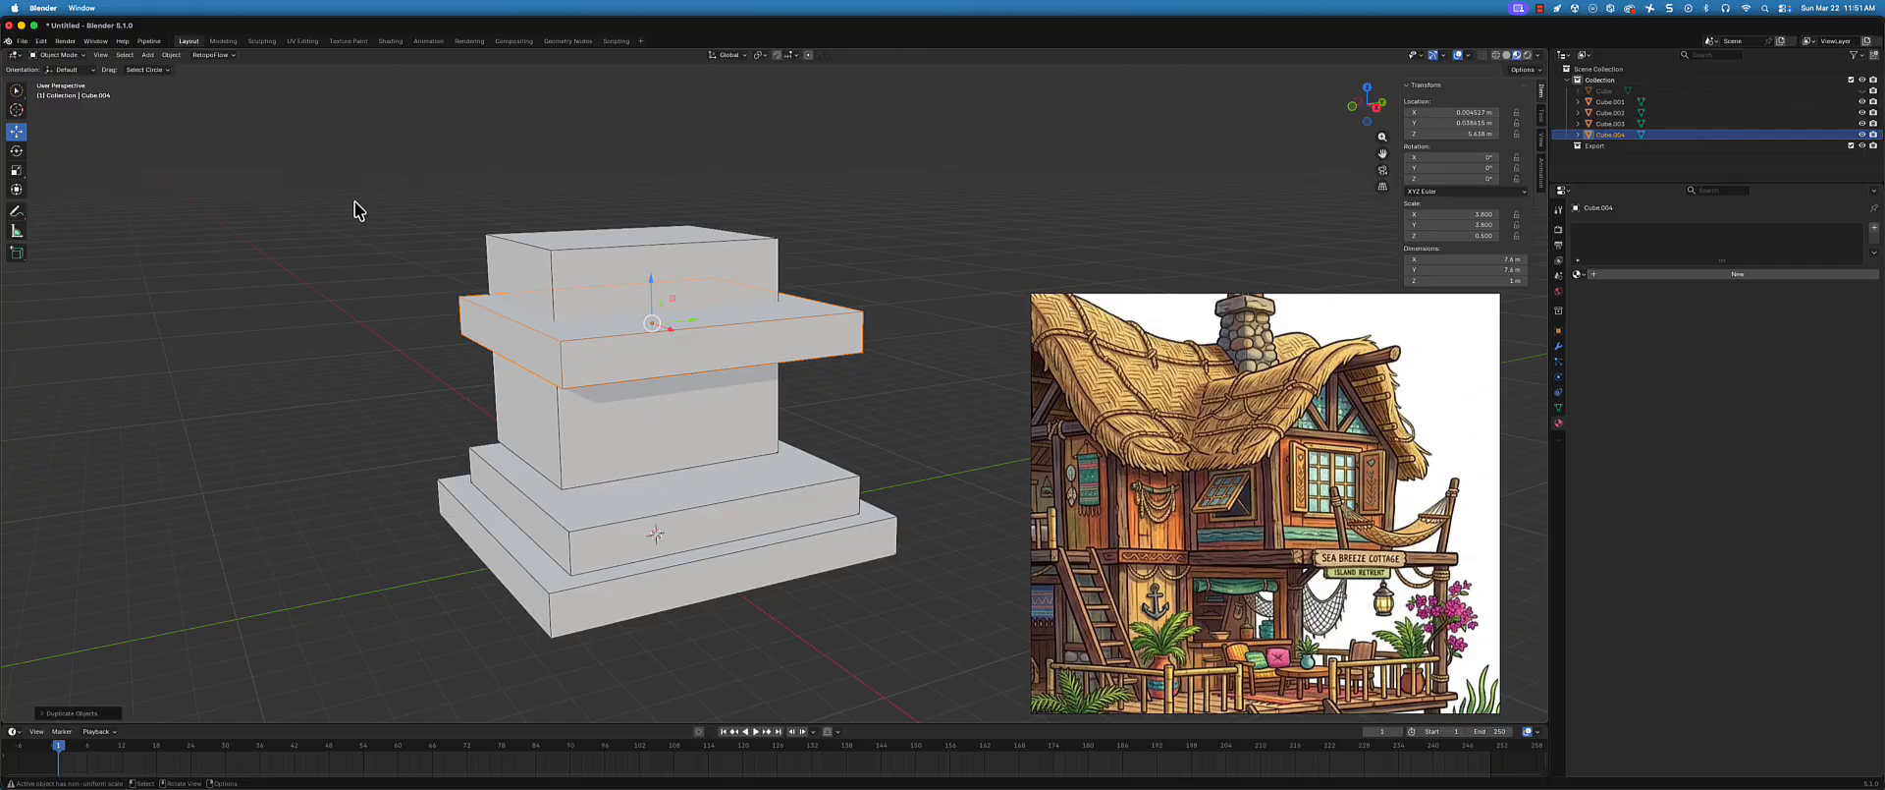
key(ctrl+Tab)
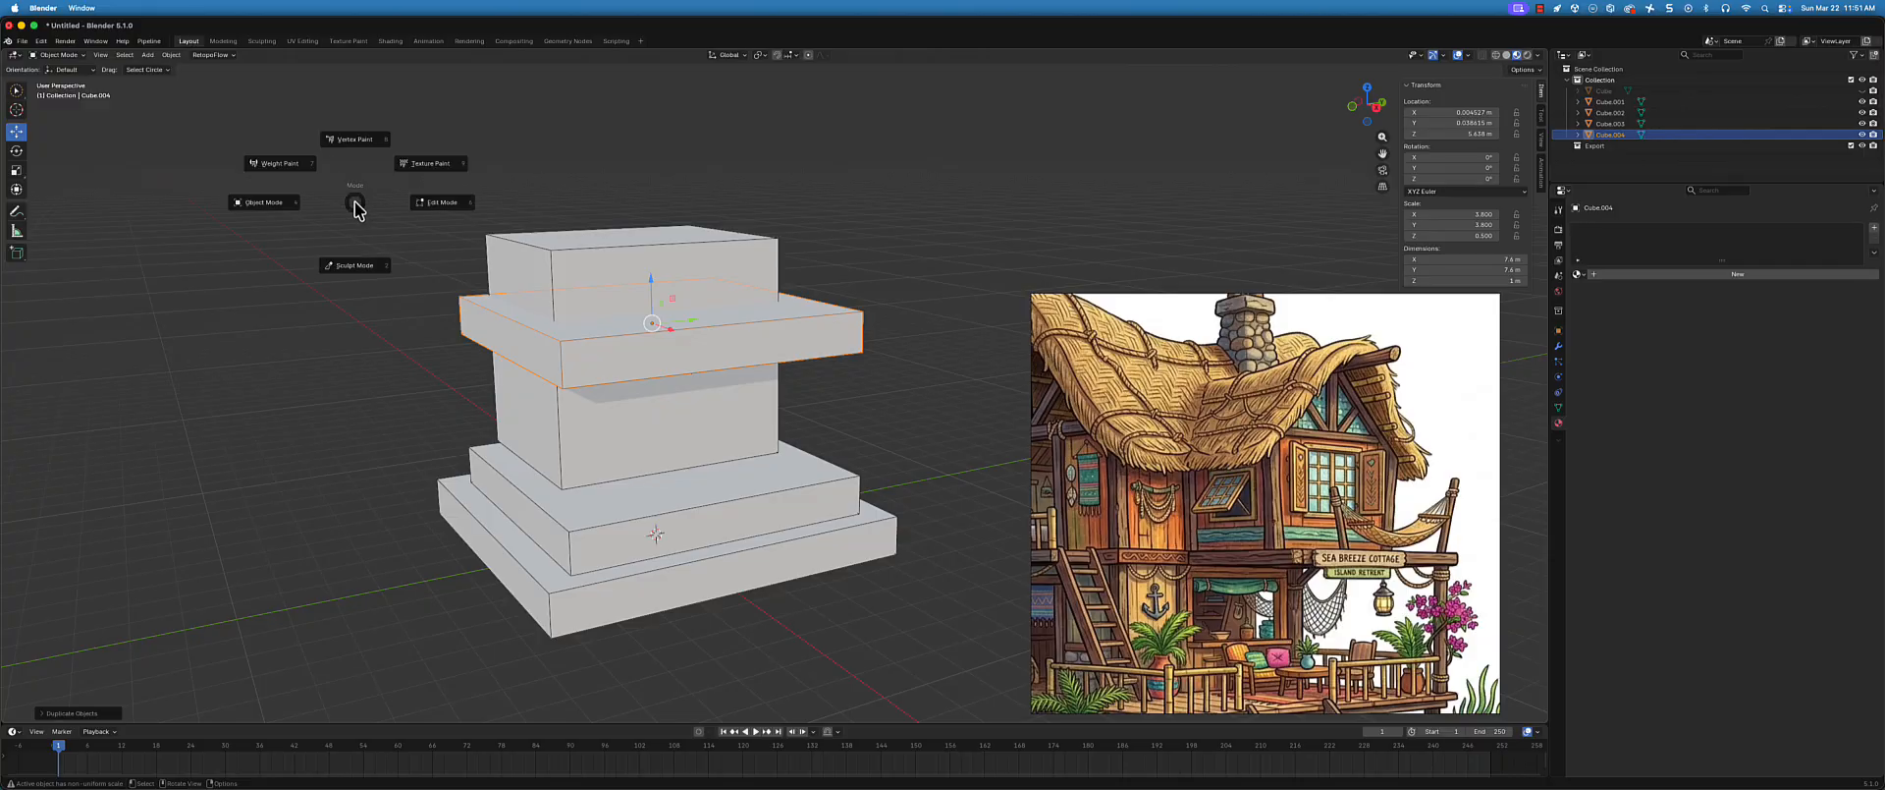
click(265, 214)
- In Edit Mode, move the upper slab's negative Y end face inward along Y to shorten the slab over the porch side
click(59, 55)
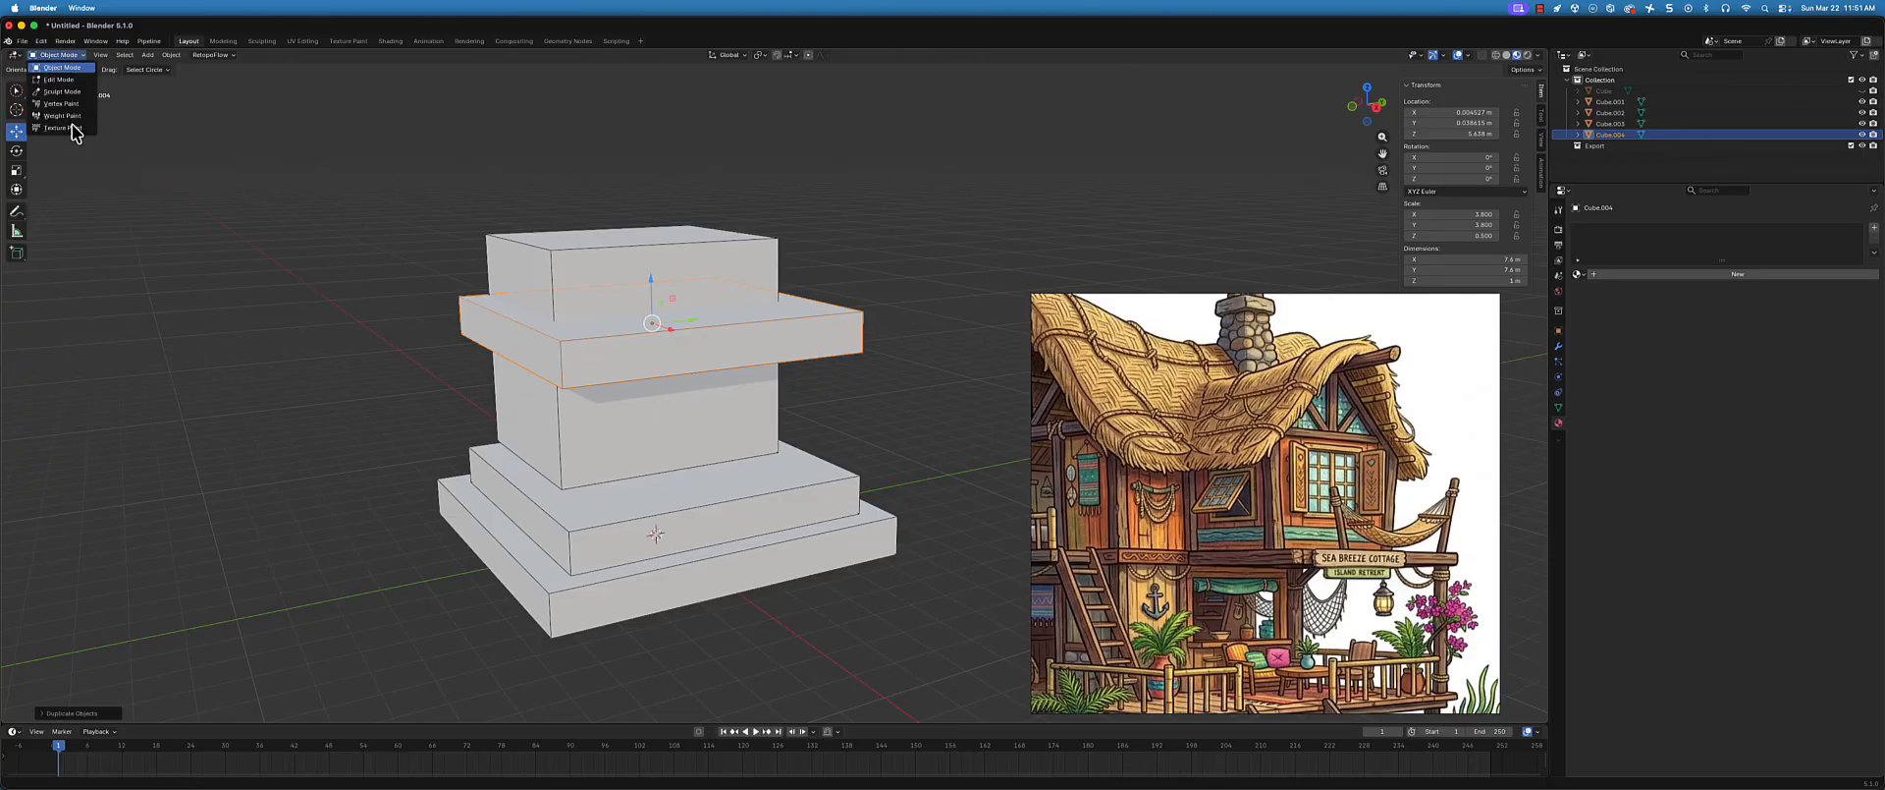
click(63, 80)
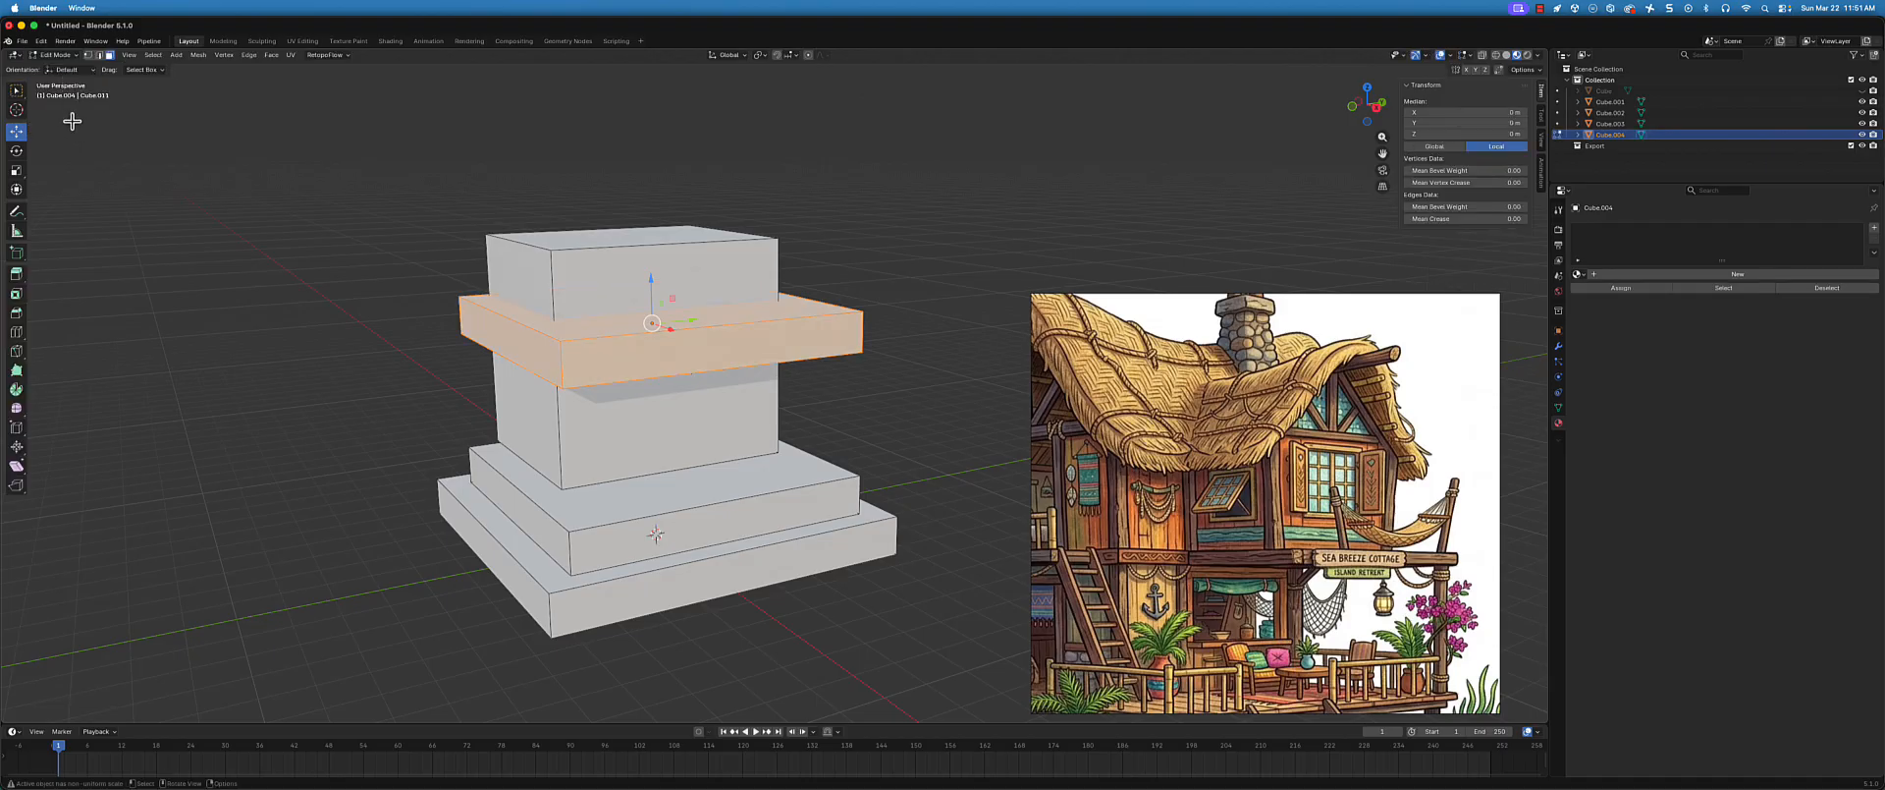
click(497, 335)
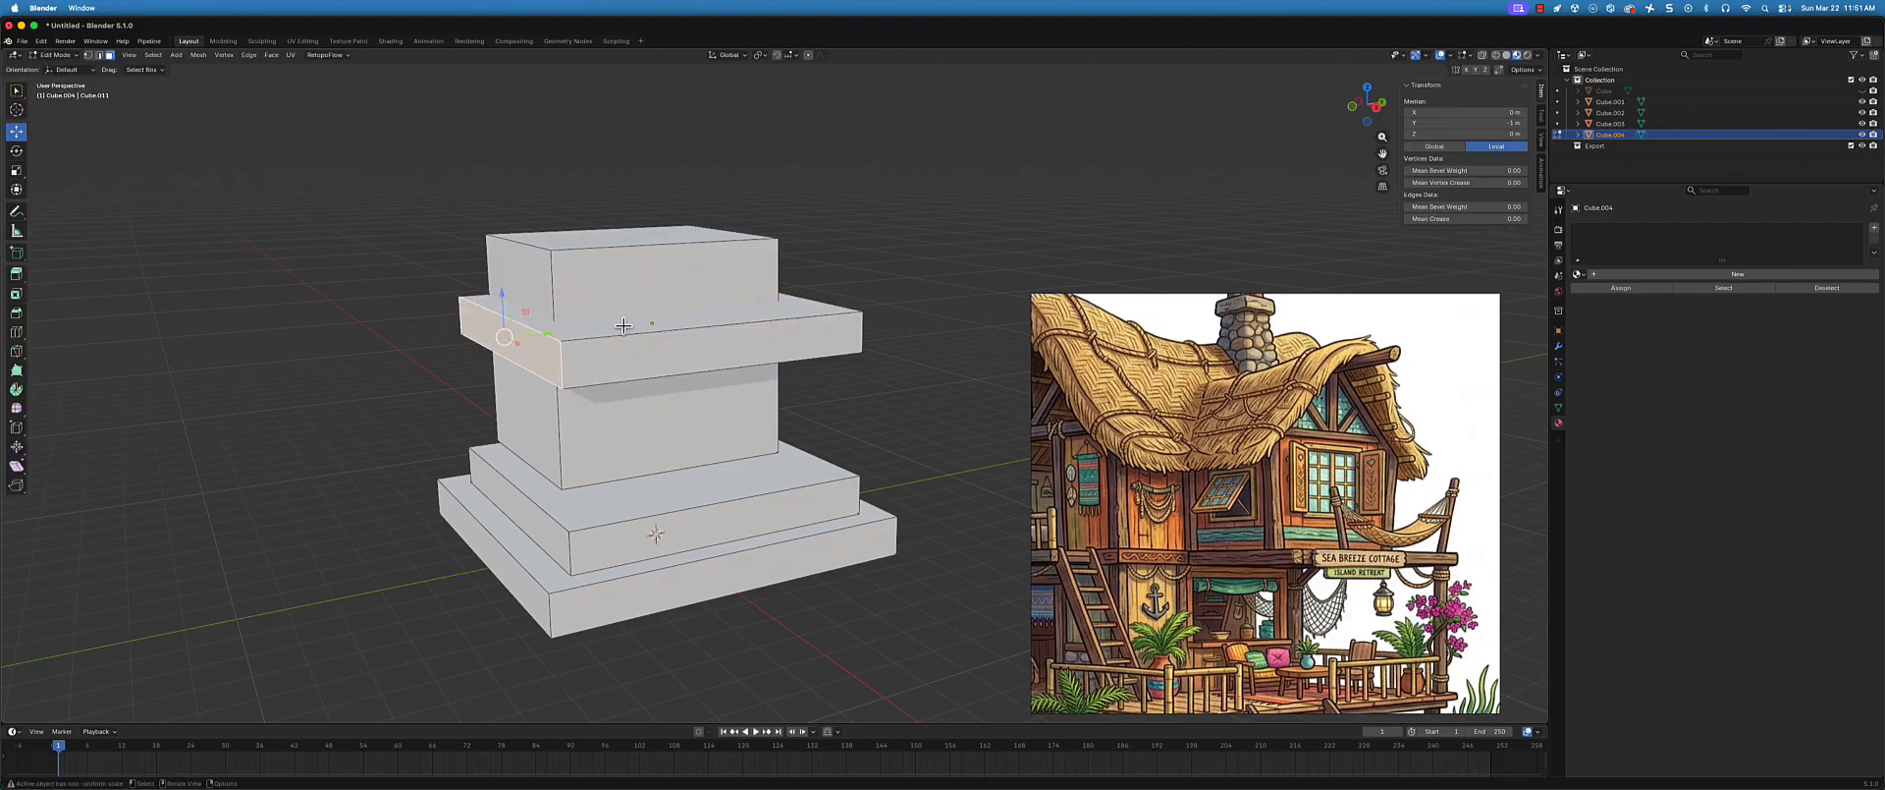
drag(543, 335, 658, 327)
middle_drag(580, 400, 492, 370)
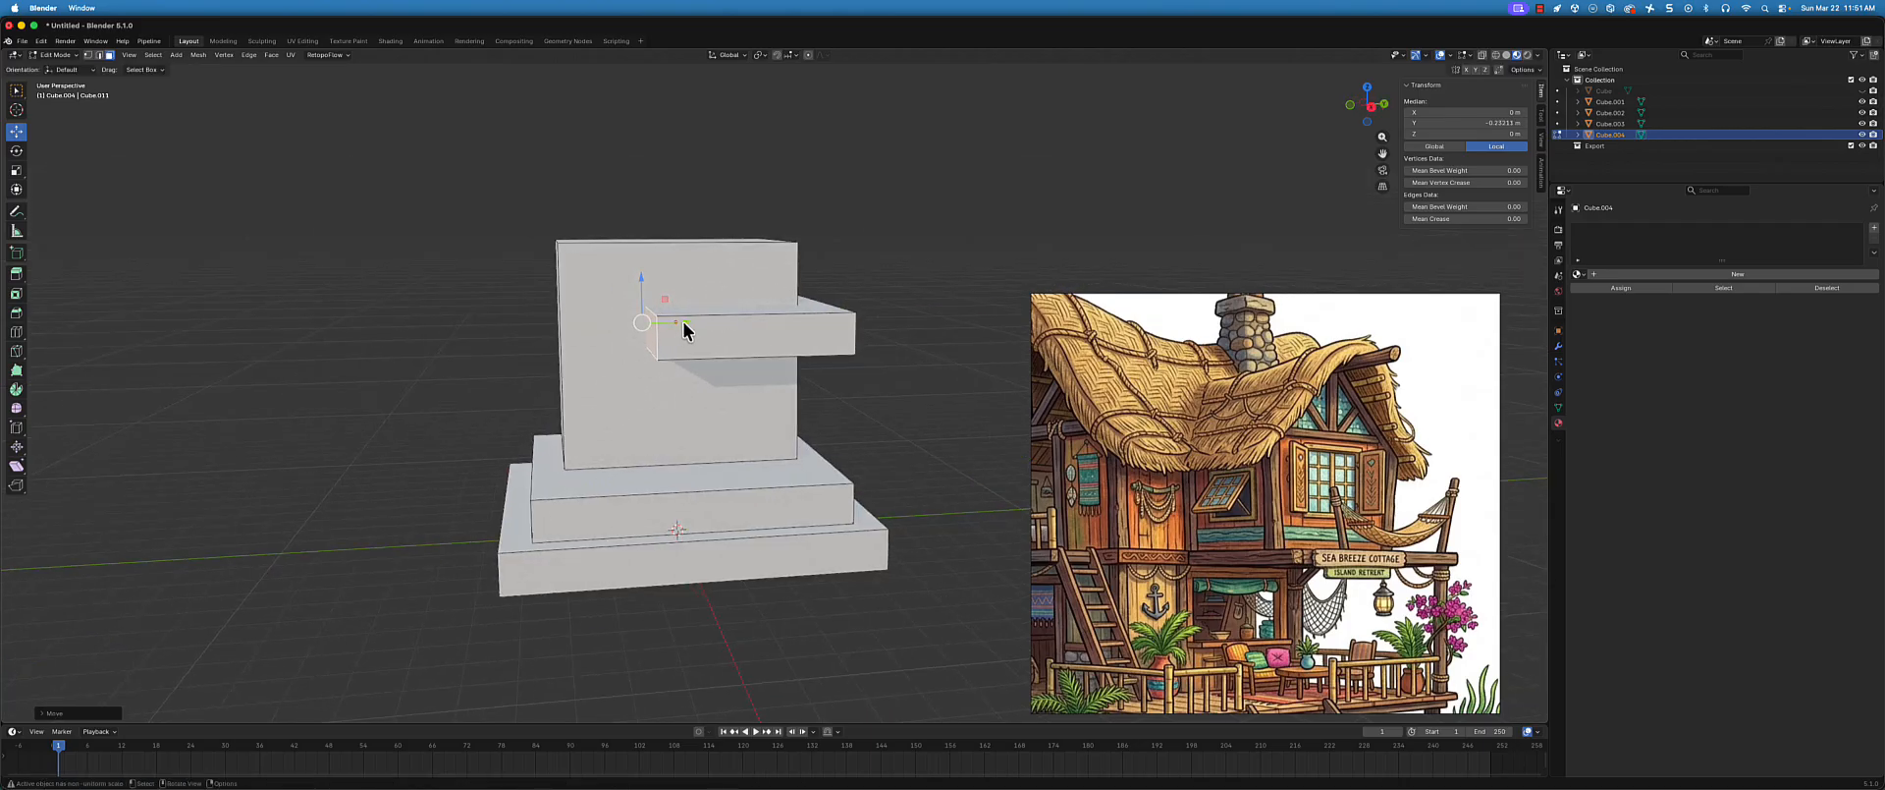
drag(683, 322, 667, 320)
- Lower the upper slab's top face along the Z axis to make it a thin upper deck floor like the reference
middle_drag(768, 410, 968, 488)
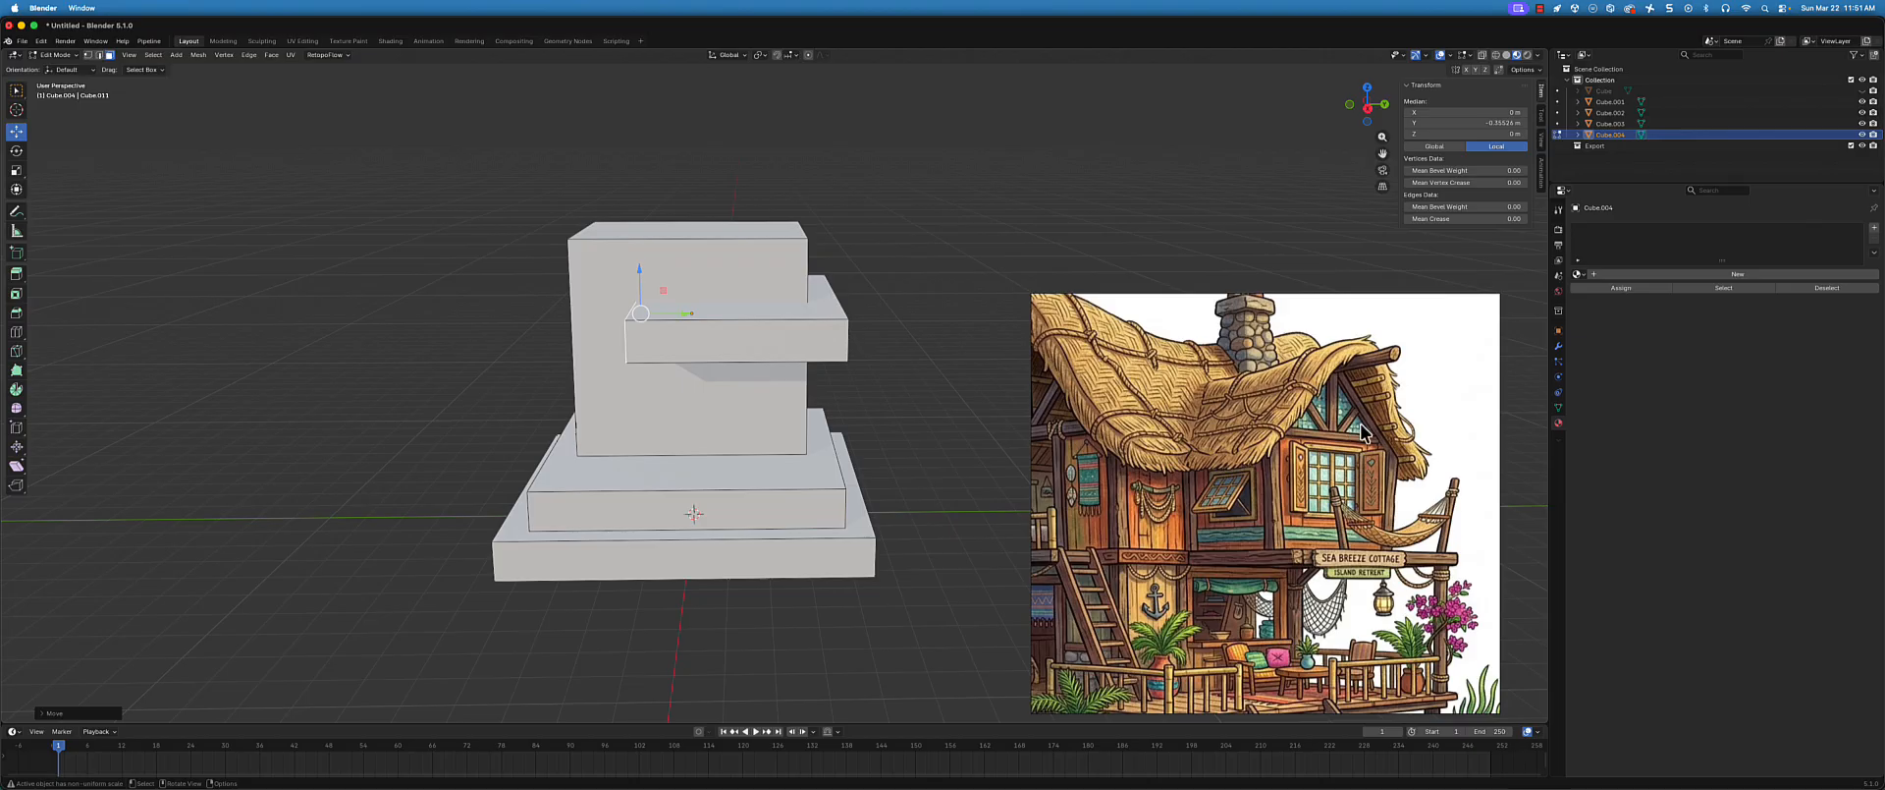
middle_drag(858, 385, 1267, 560)
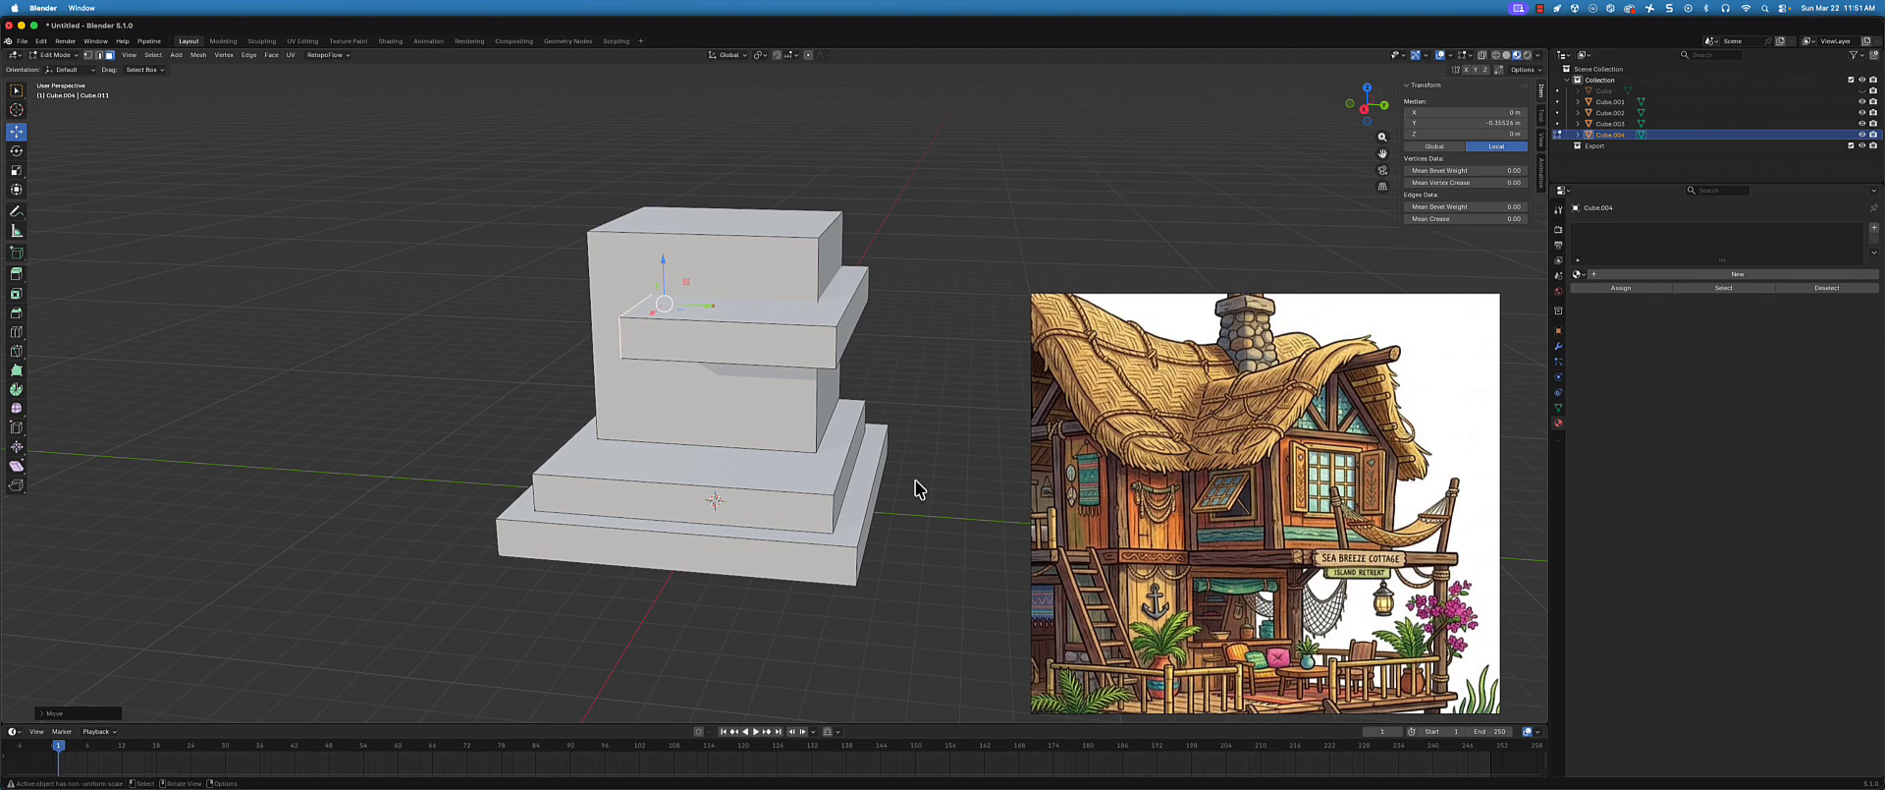
scroll(1414, 687, down, 5)
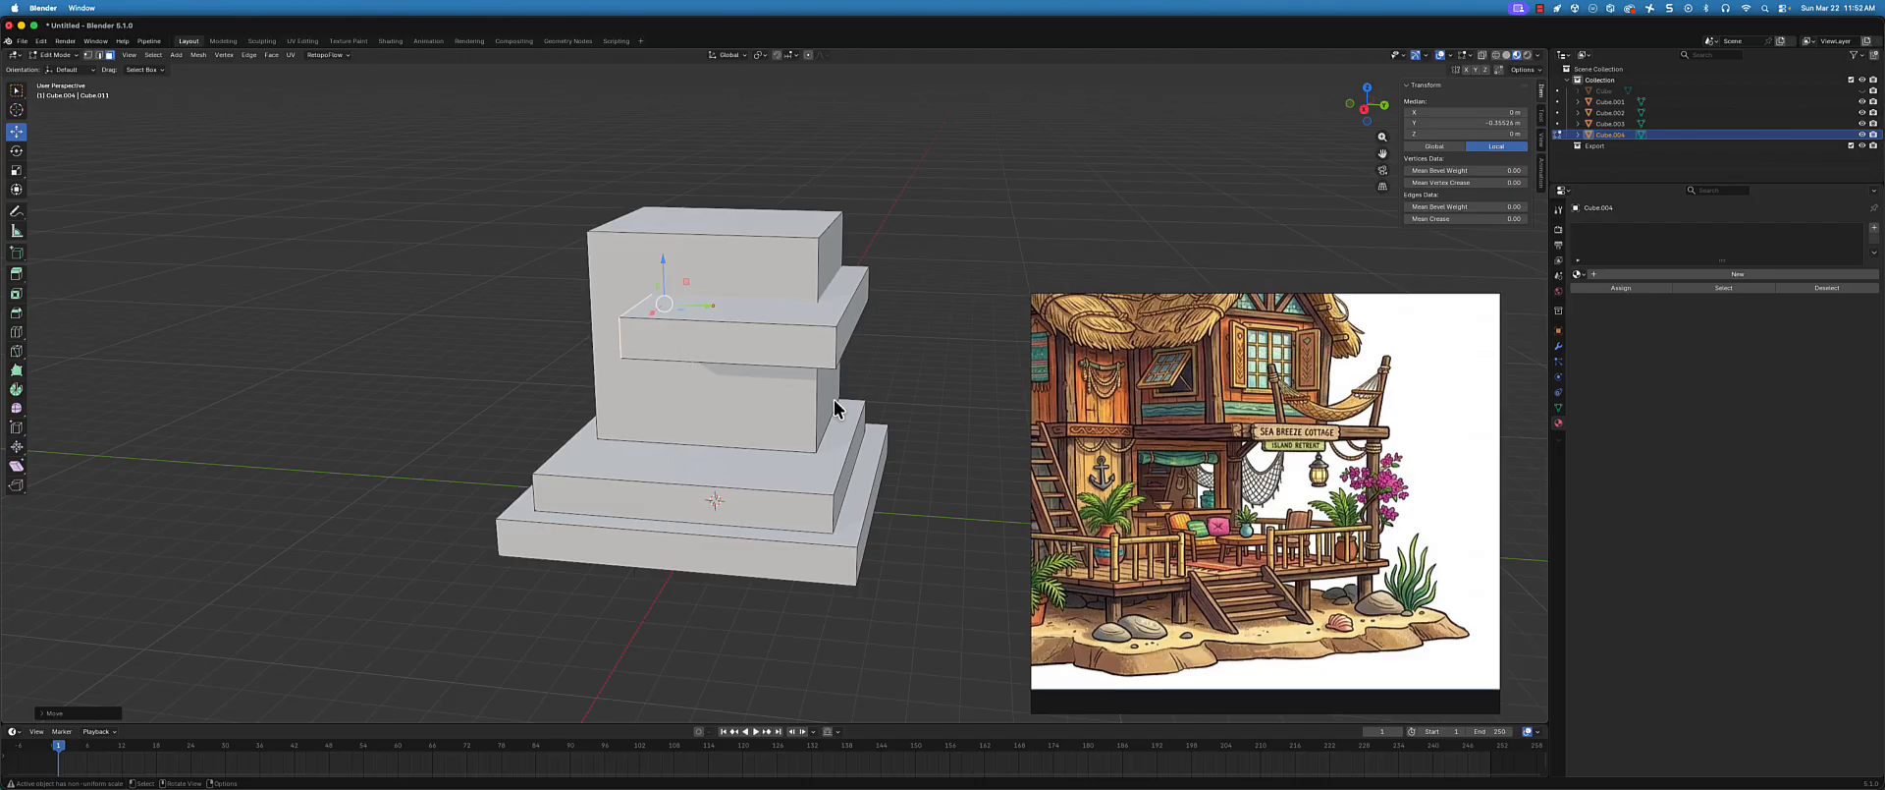
middle_drag(842, 514, 815, 492)
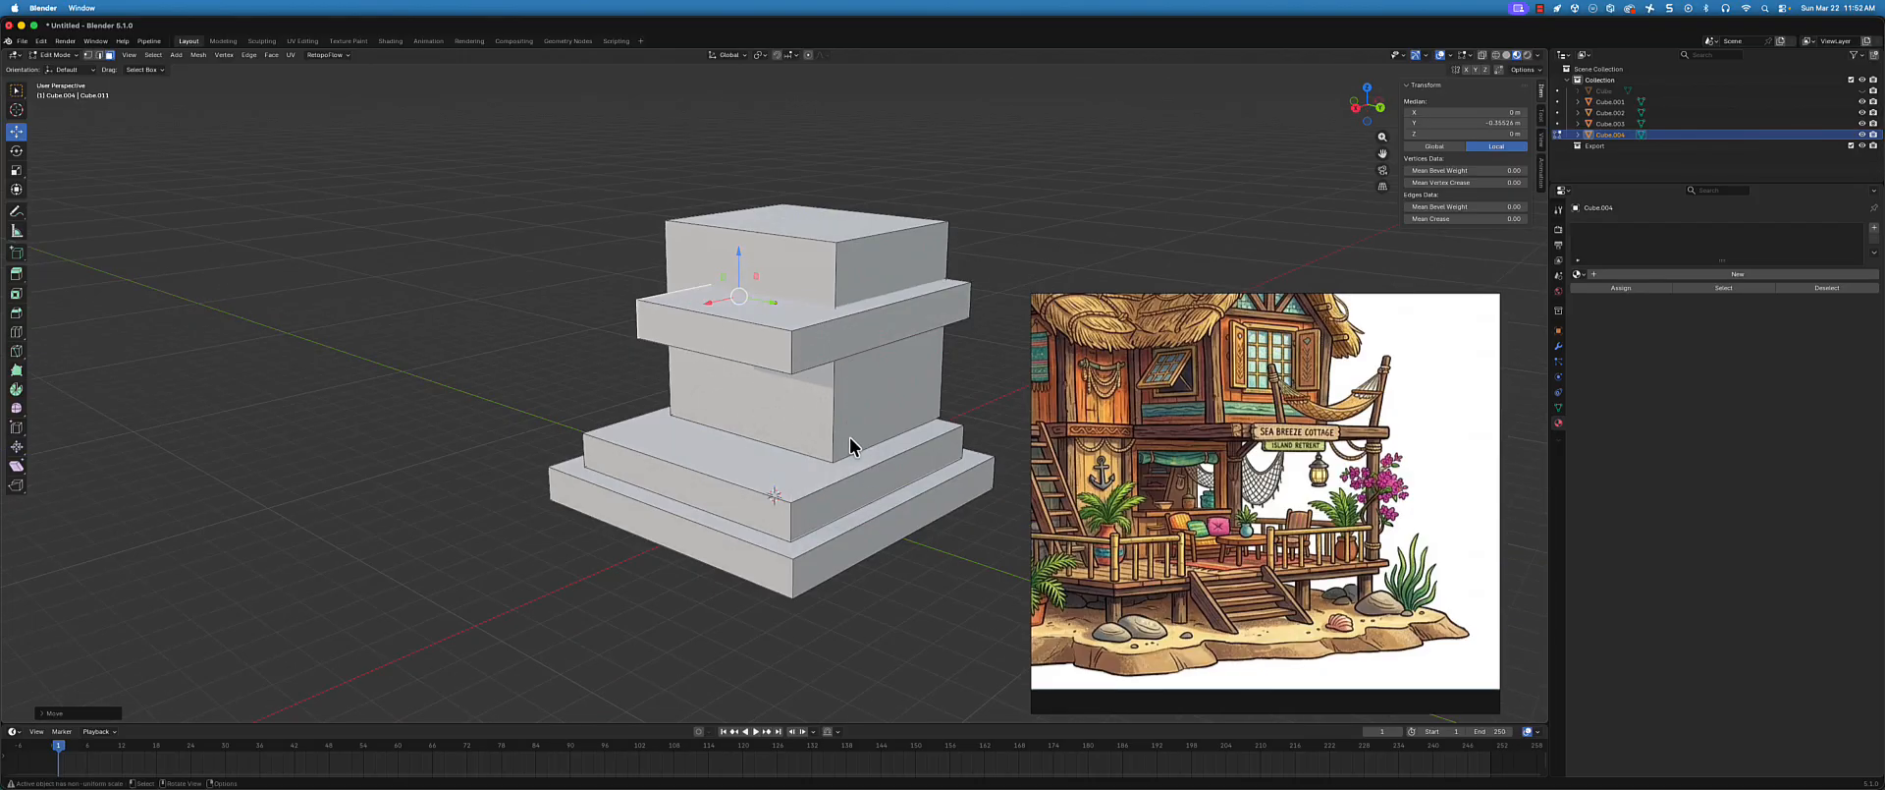
middle_drag(850, 438, 736, 256)
click(745, 339)
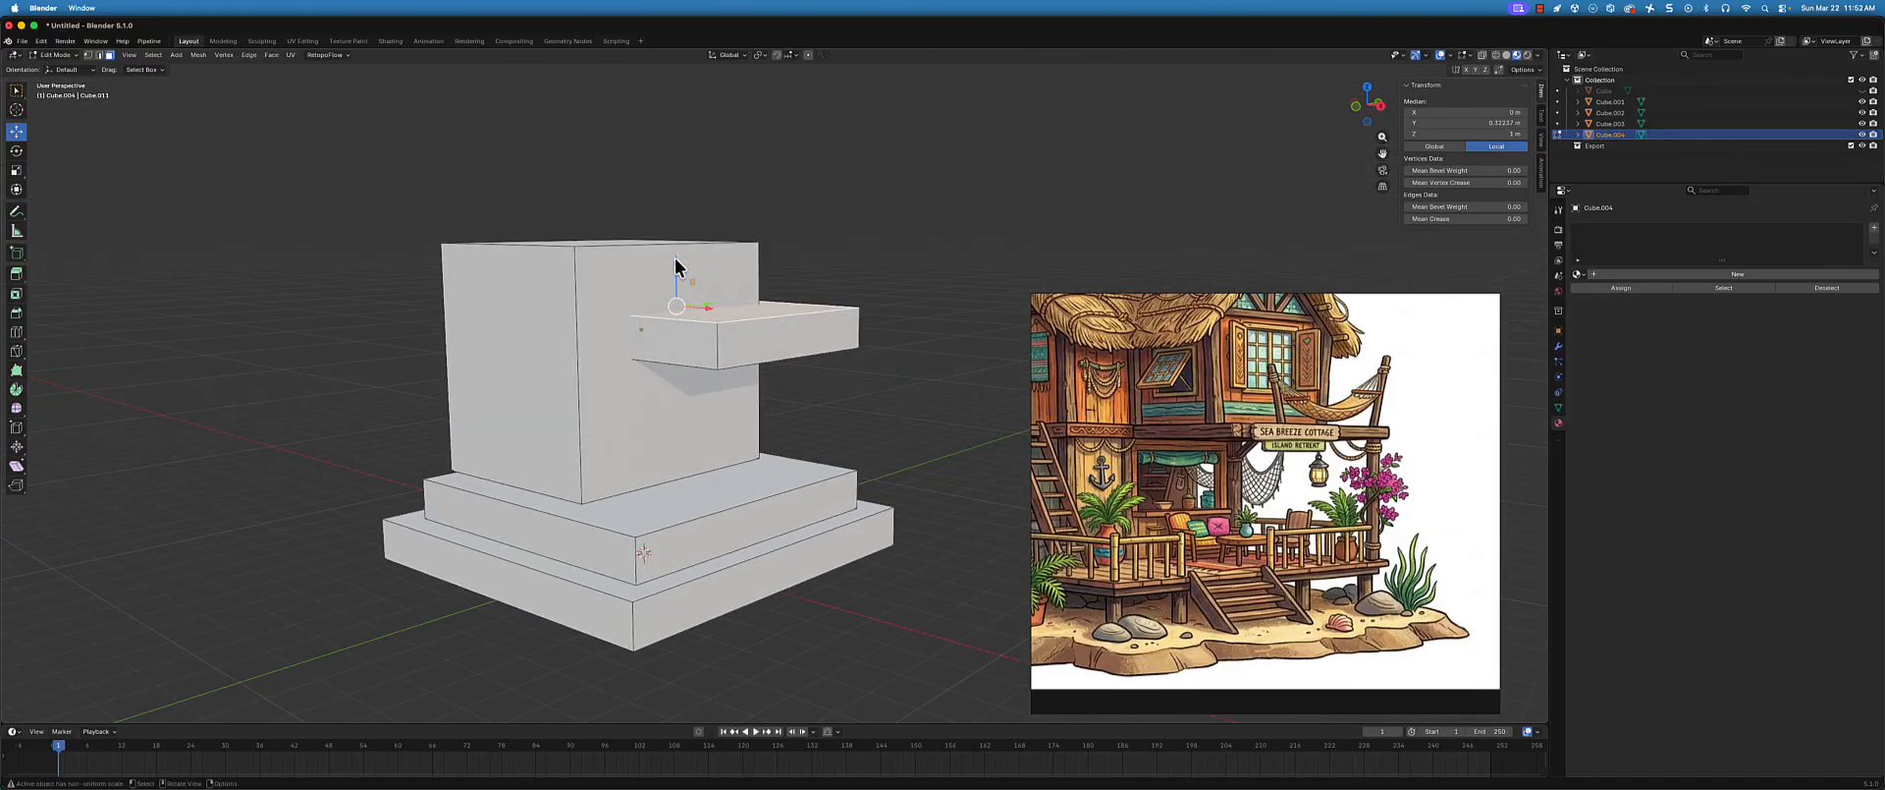
drag(676, 267, 678, 294)
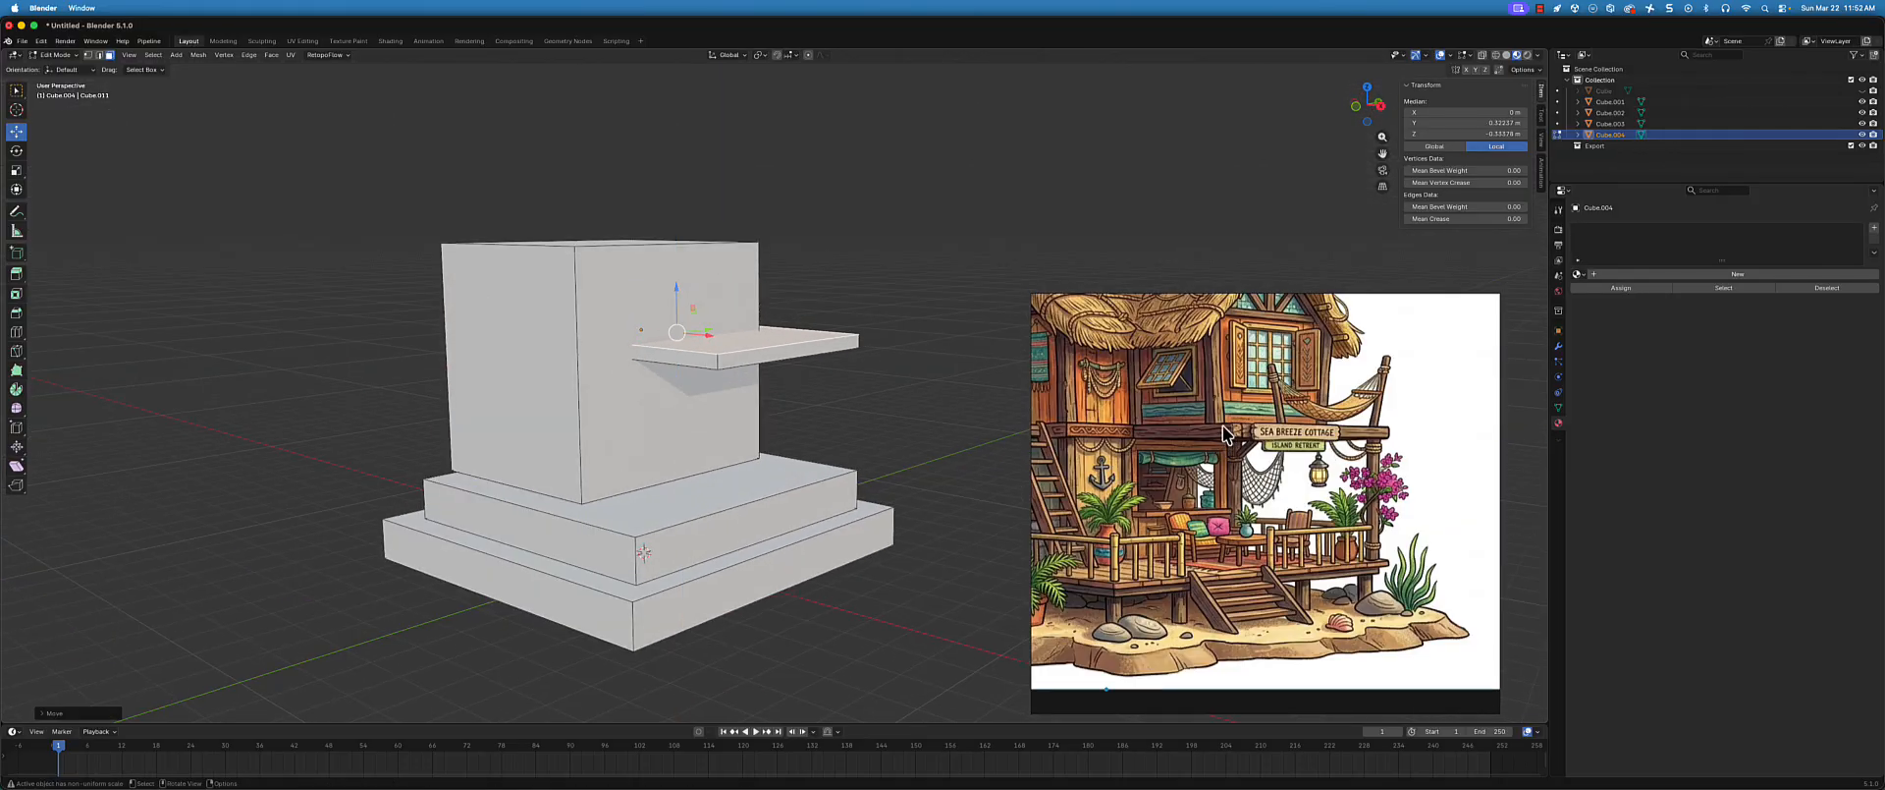
- Compare the thin upper deck with the balcony and ladder side of the house in the reference image
mouse_move(689, 337)
middle_down()
mouse_move(632, 340)
mouse_move(664, 337)
middle_up()
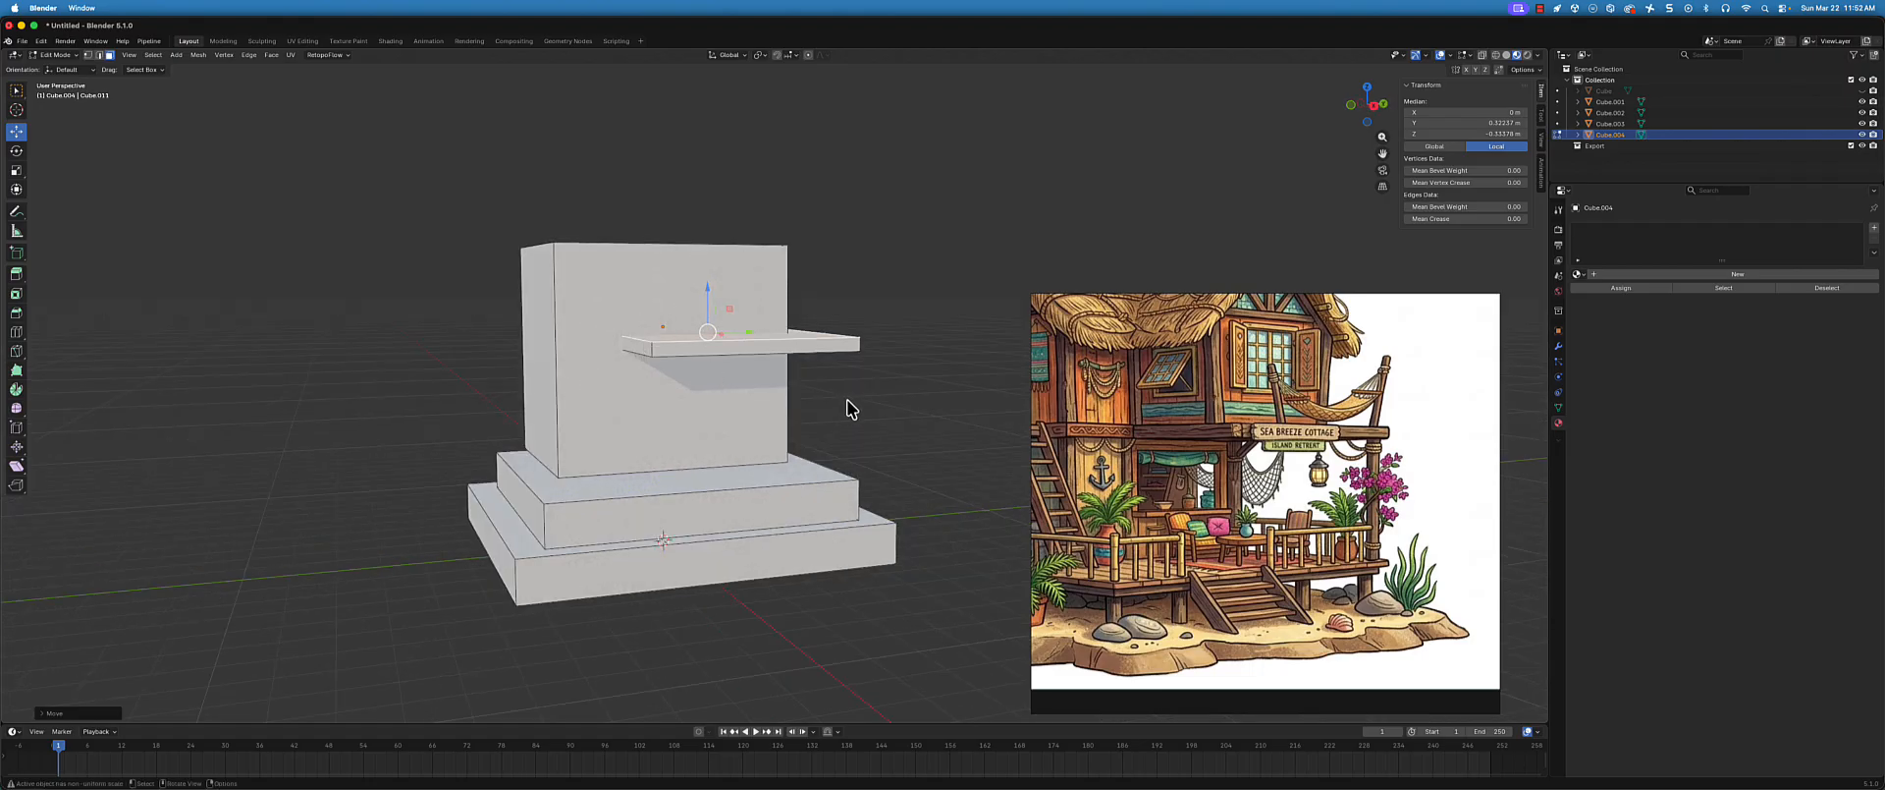
middle_drag(851, 409, 782, 428)
drag(1069, 469, 1280, 478)
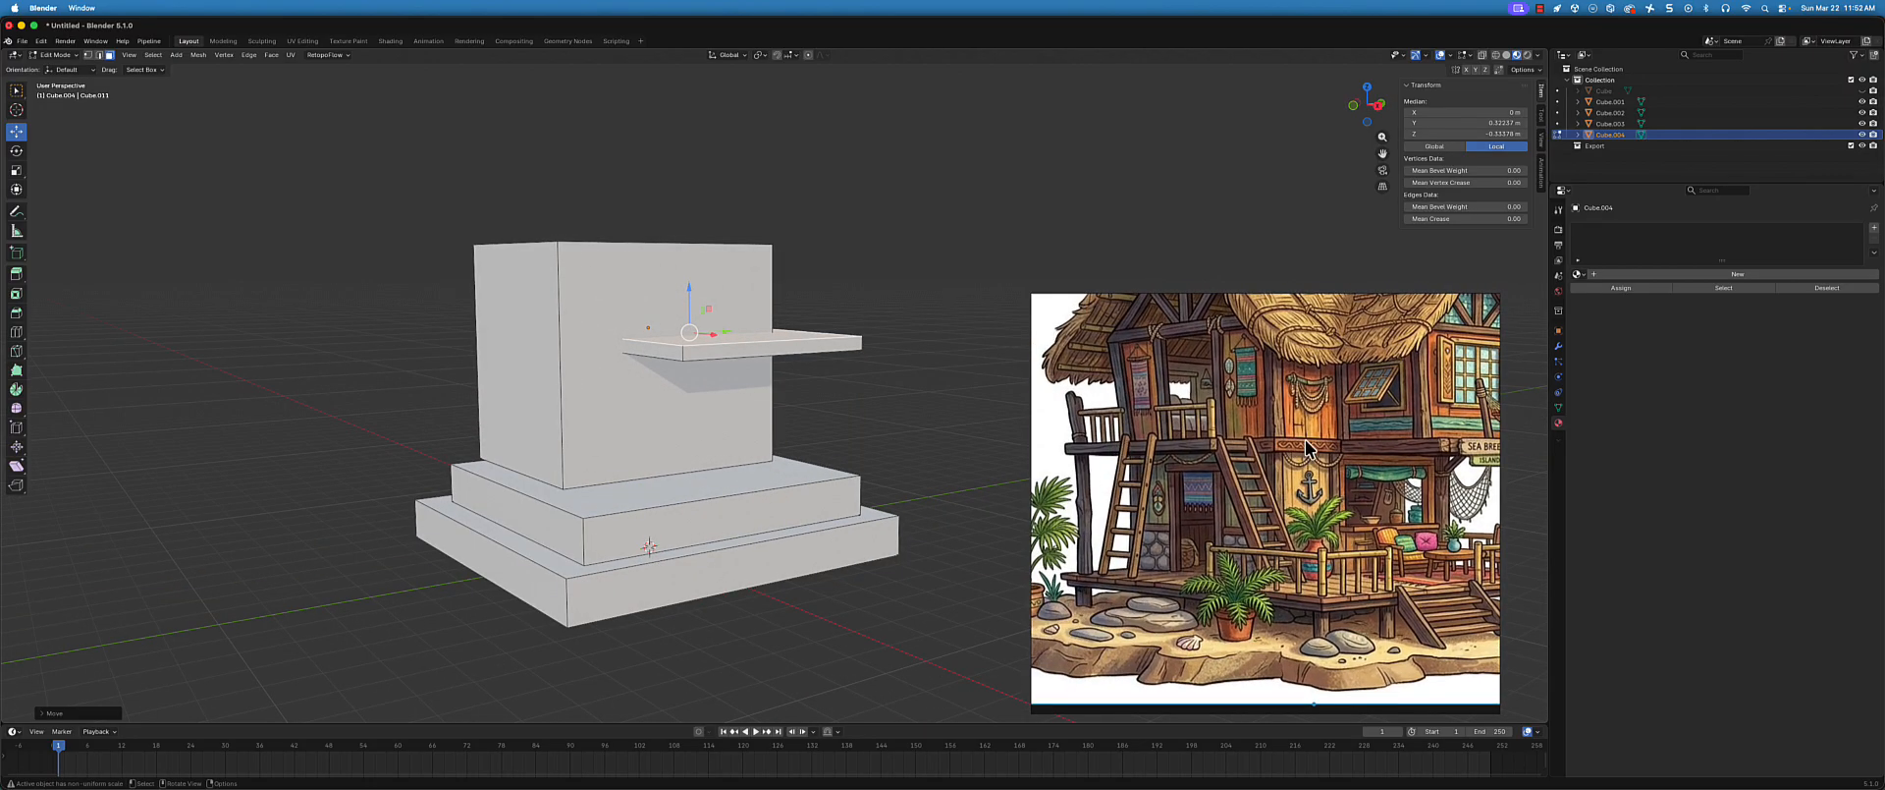
middle_drag(575, 413, 607, 415)
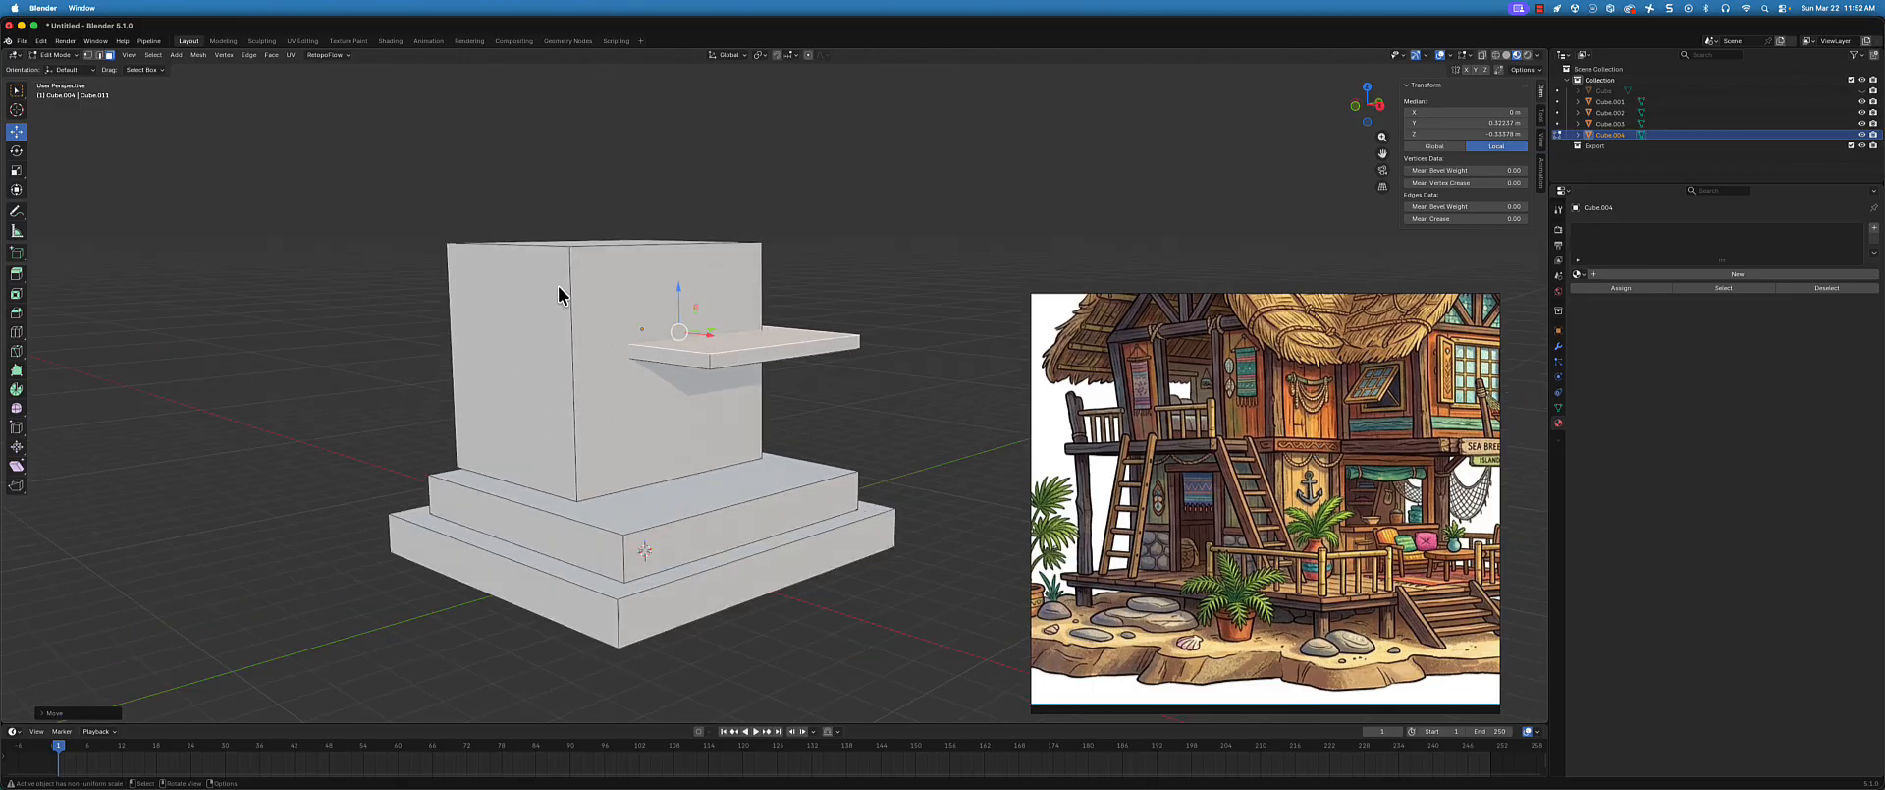
- In Object Mode, duplicate the tall building block in place and scale the copy down along Z into a thin slab
key(ctrl+Tab)
click(479, 293)
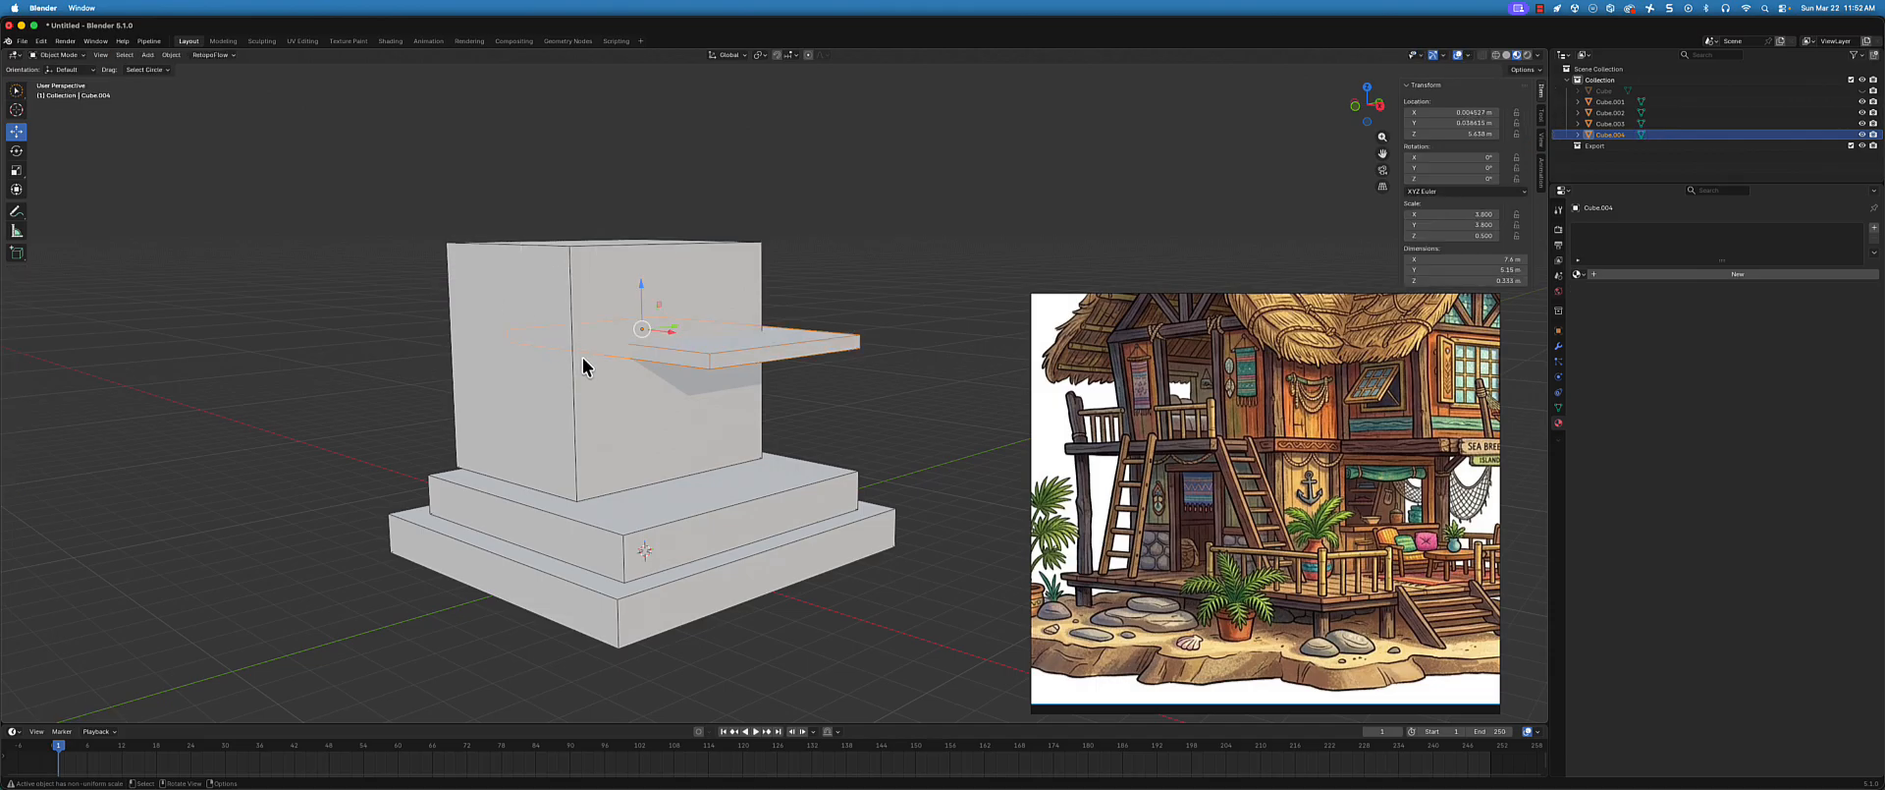
click(581, 357)
key(shift+d)
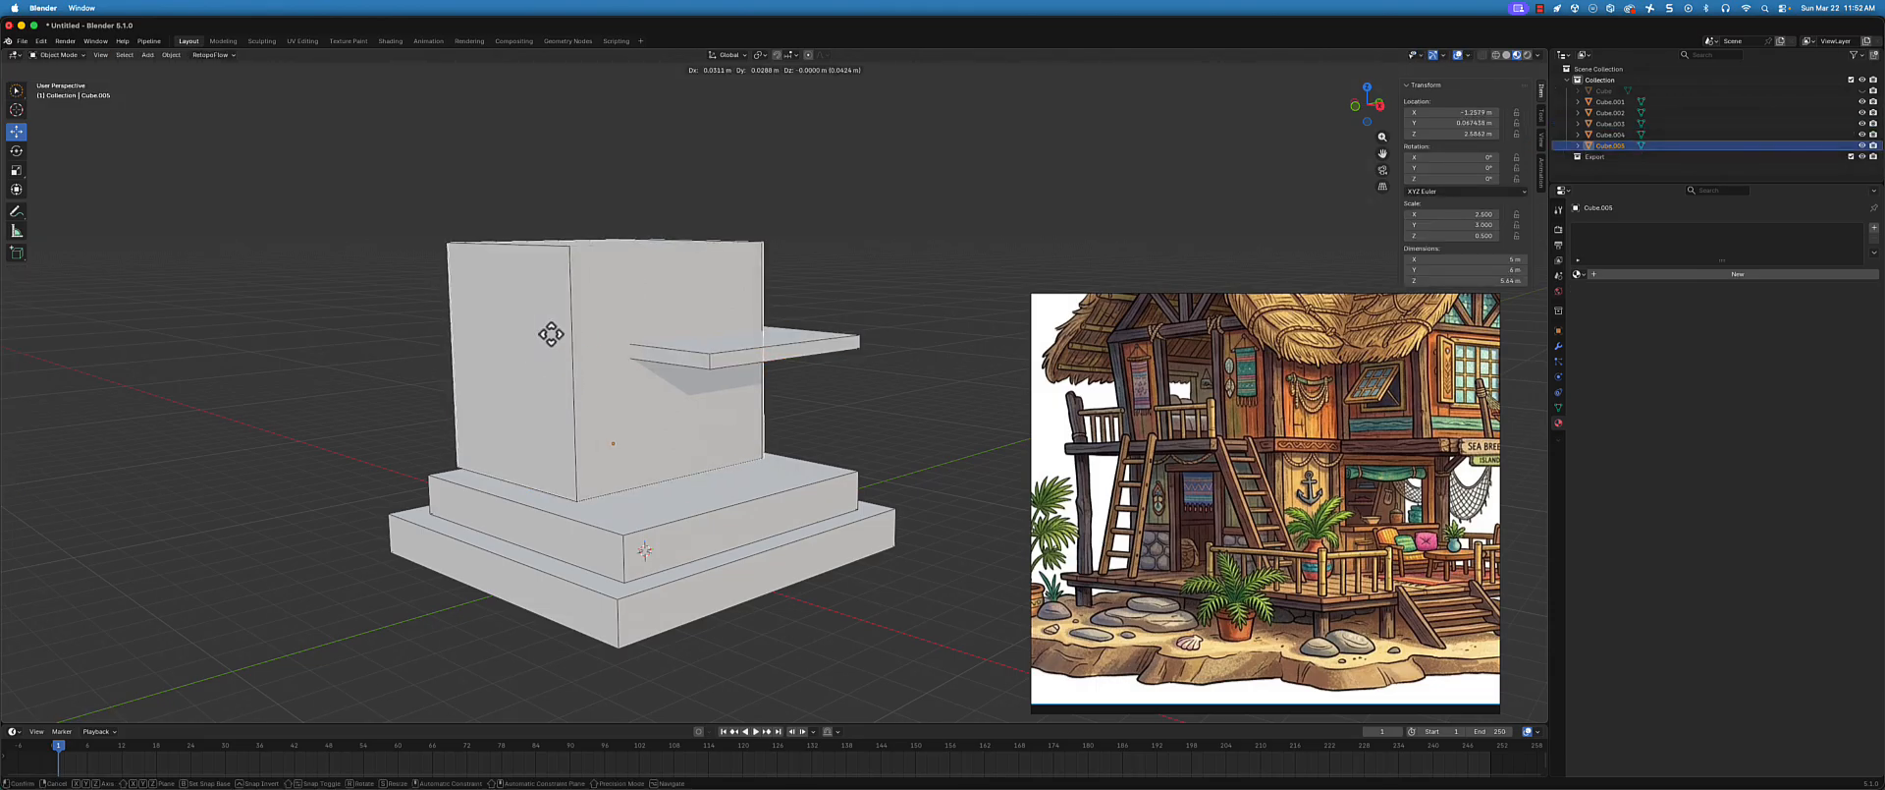
key(s)
key(z)
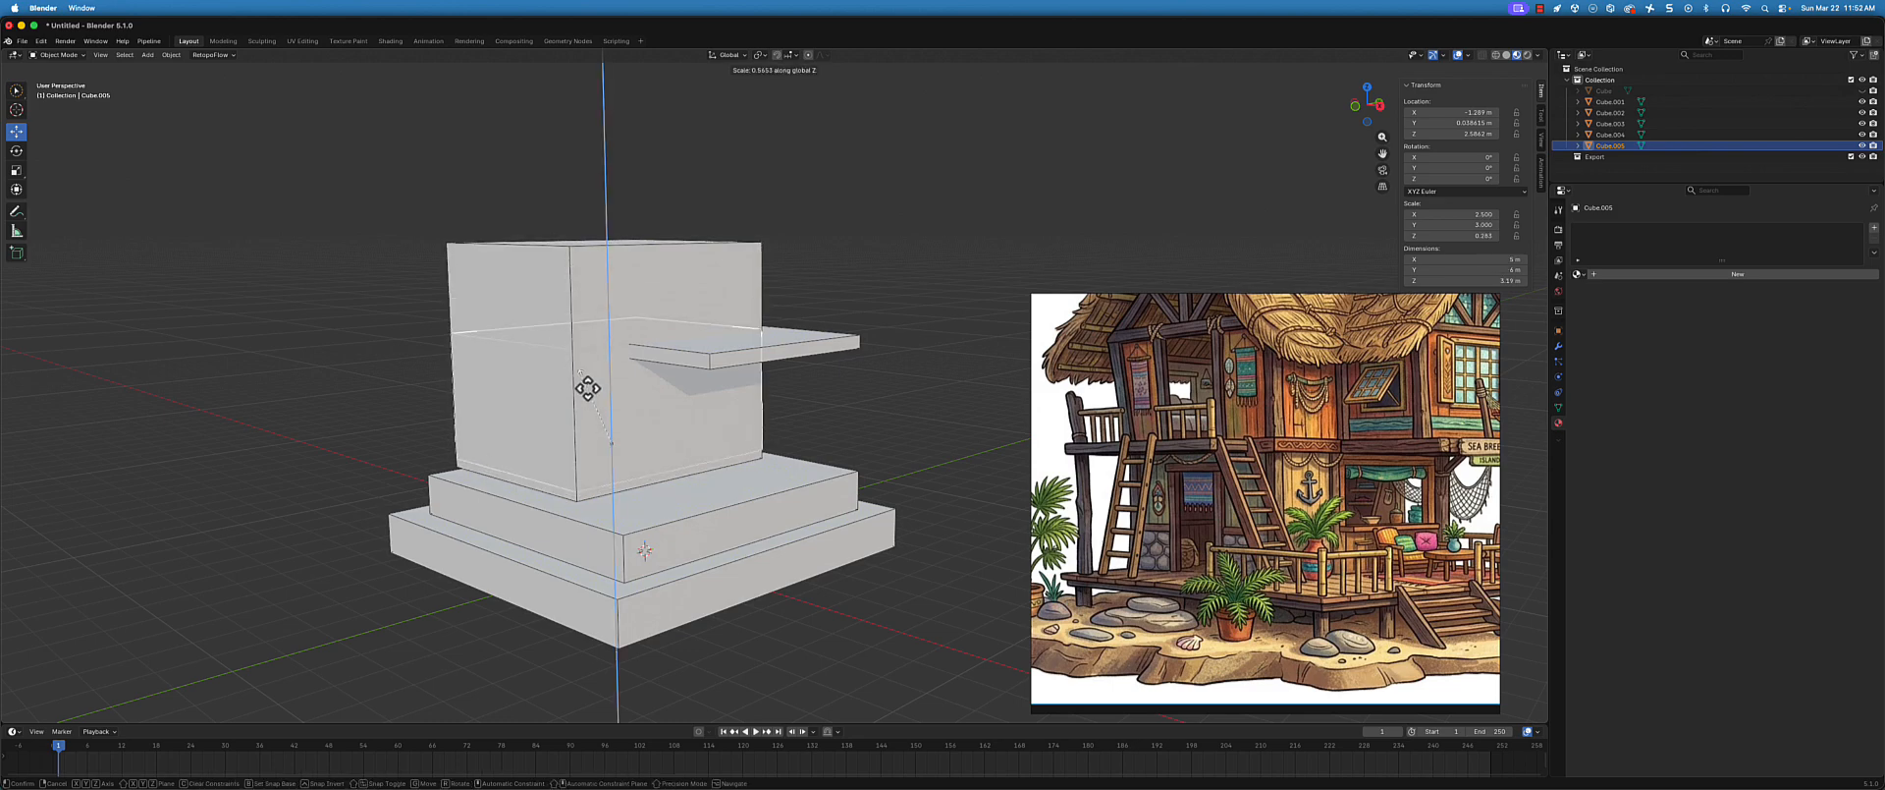
click(609, 440)
- Raise the thin slab along Z until it sits level with the upper deck around the building
key(g)
key(z)
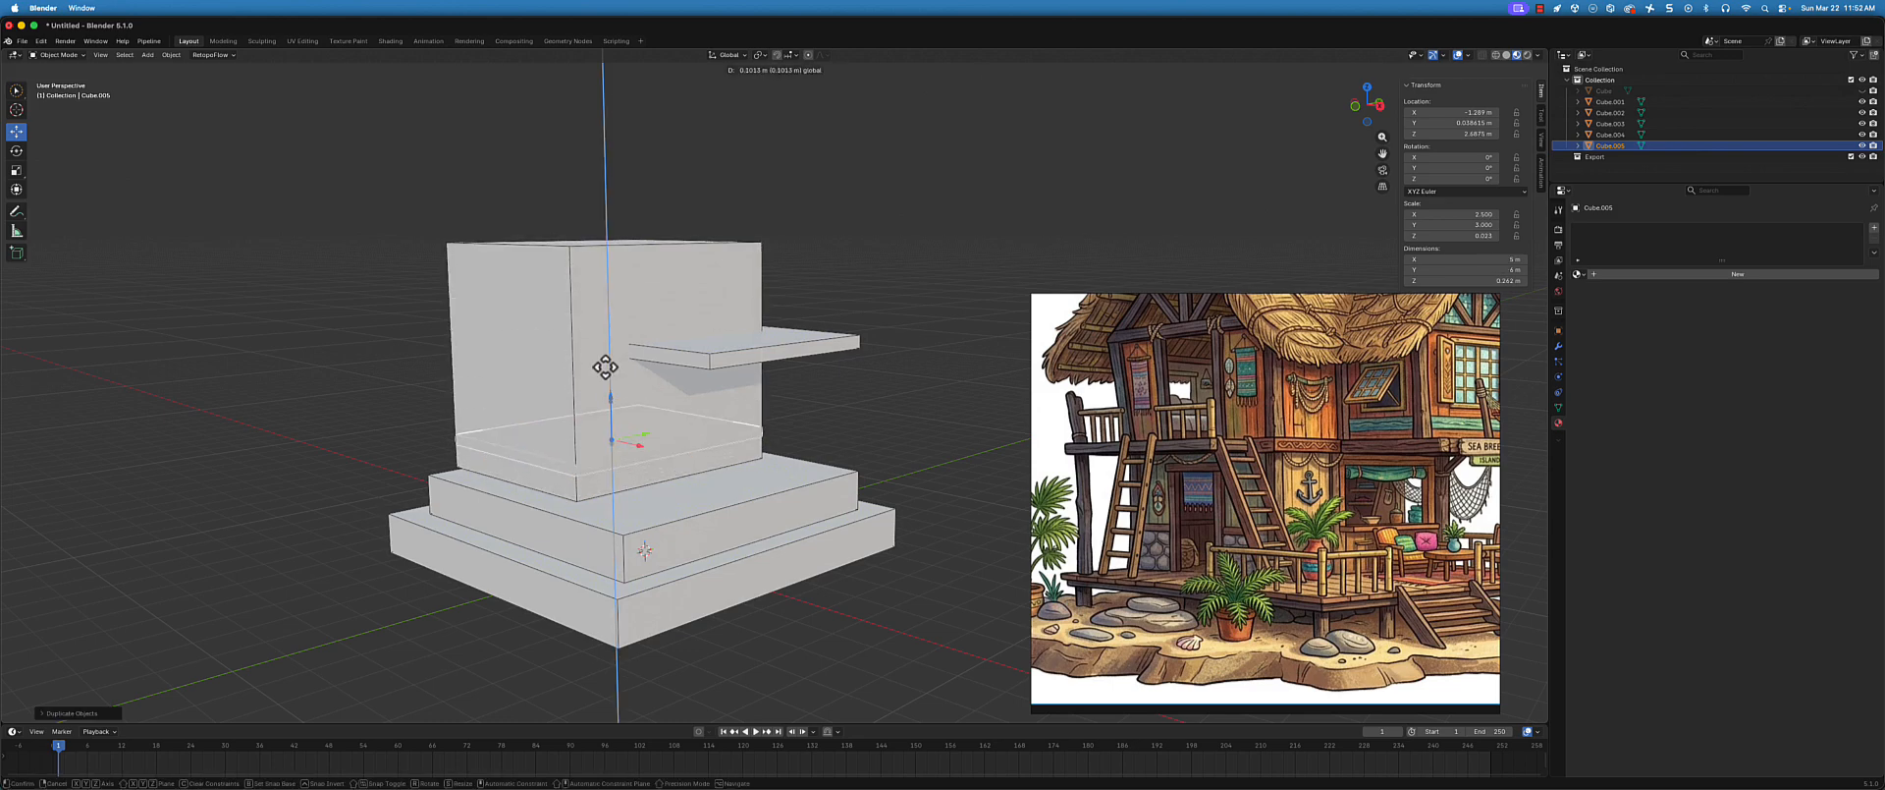
click(617, 311)
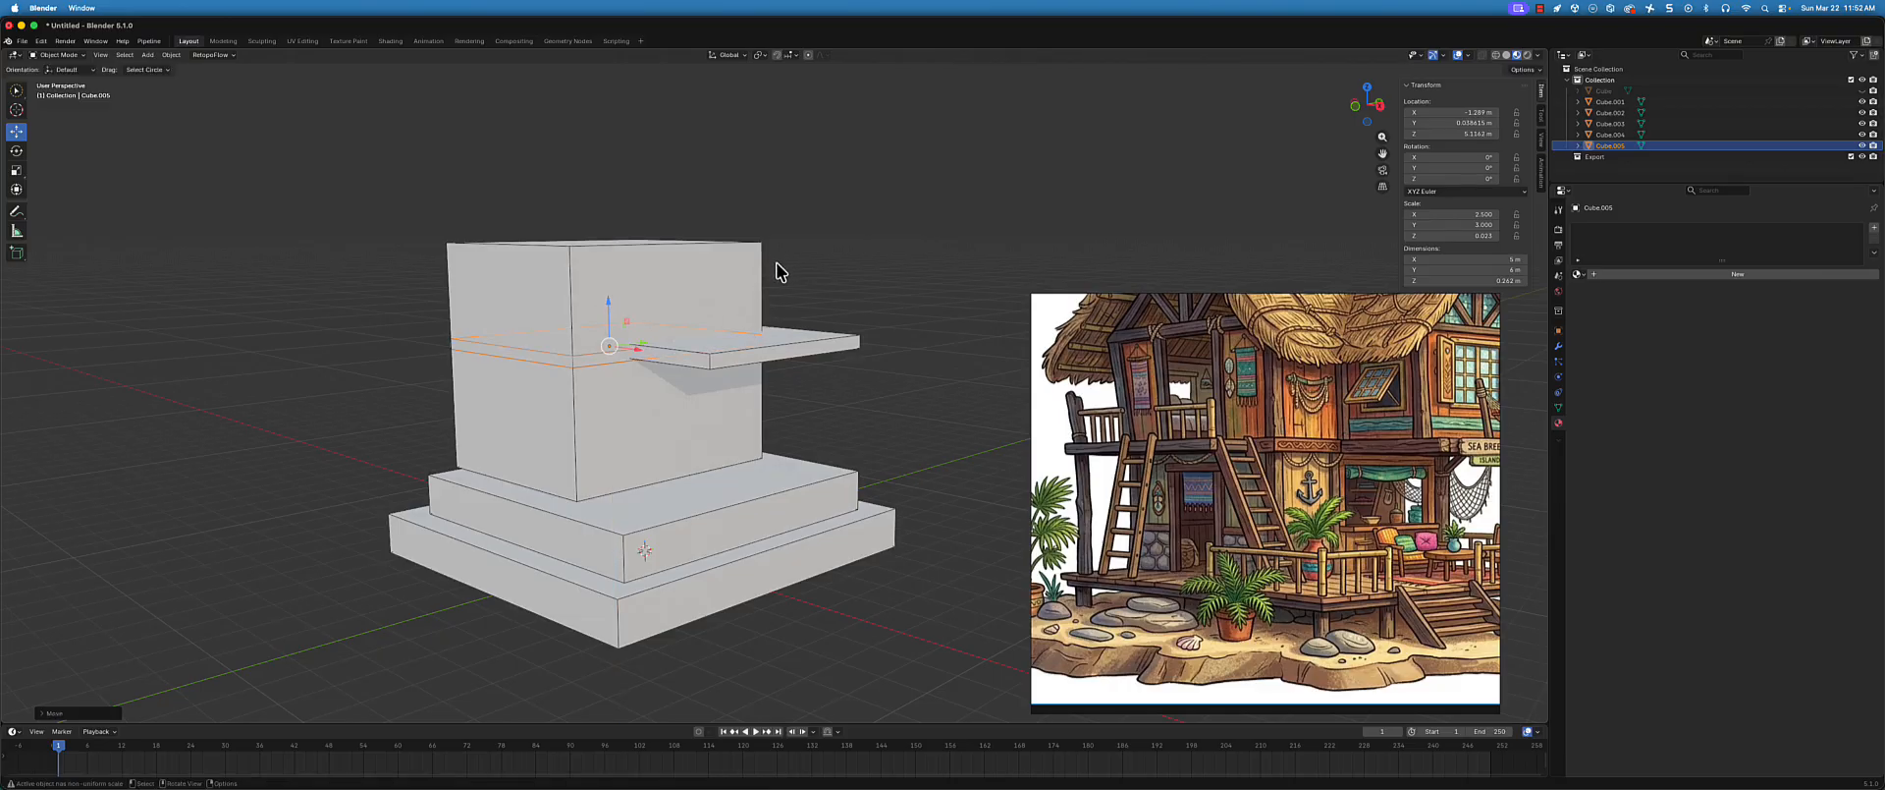
- Enlarge the raised slab slightly so it projects around the building walls, and thicken it a little along Z
key(s)
click(811, 274)
key(s)
key(z)
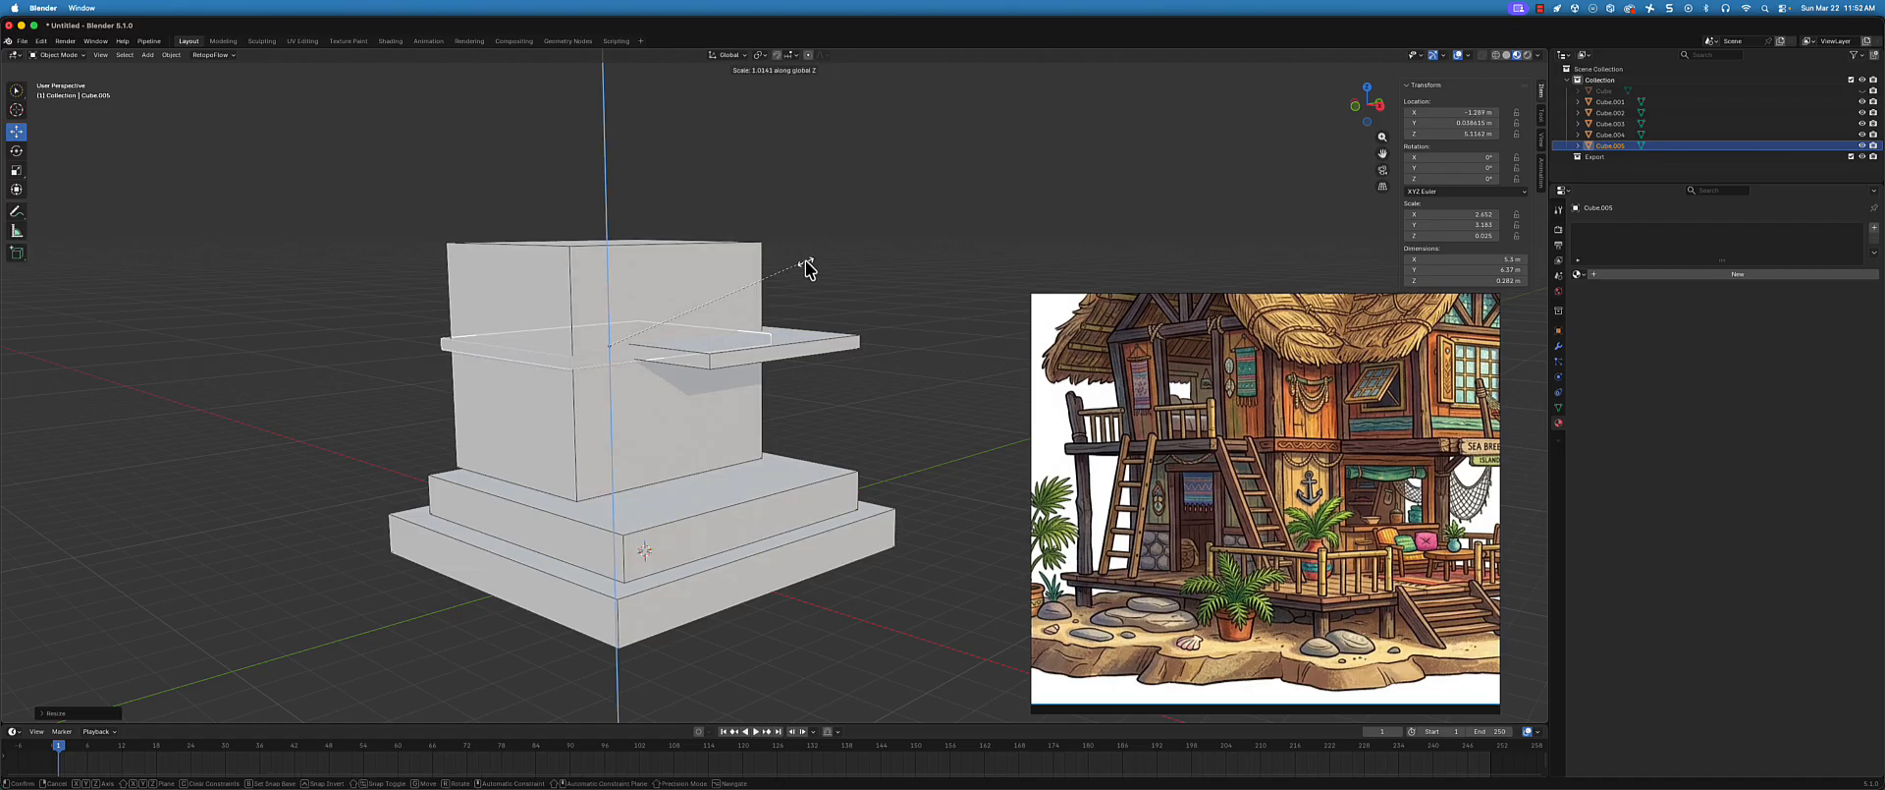
click(832, 263)
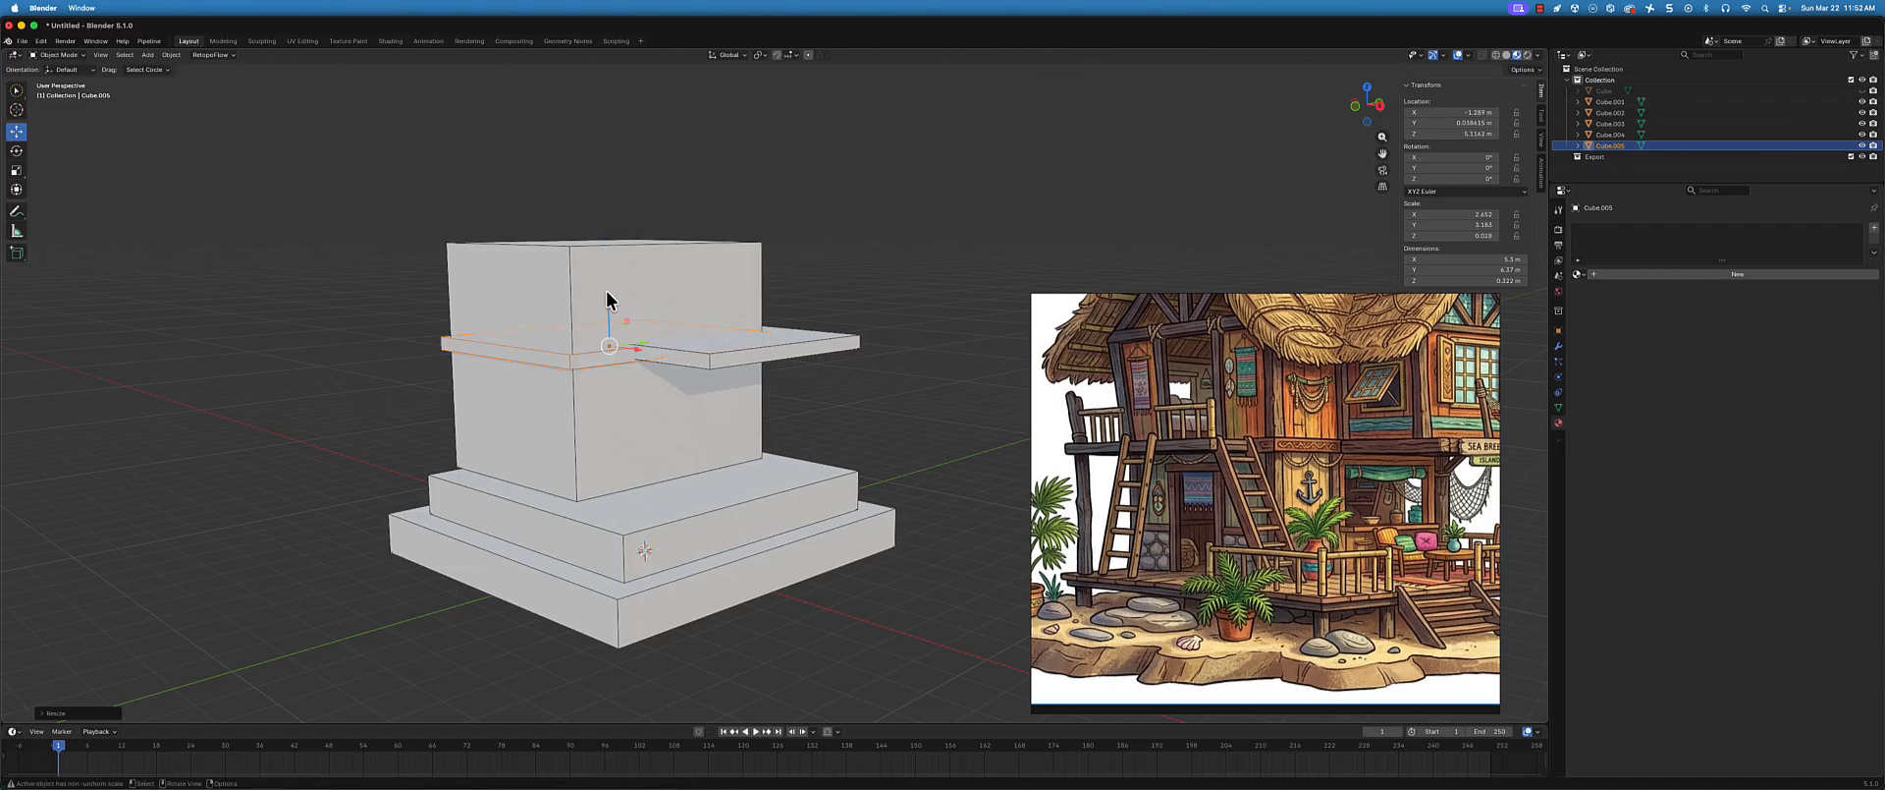
- Fine-tune the band's height along Z so that it lines up with the upper deck floor
drag(607, 297, 609, 291)
middle_drag(816, 268, 864, 177)
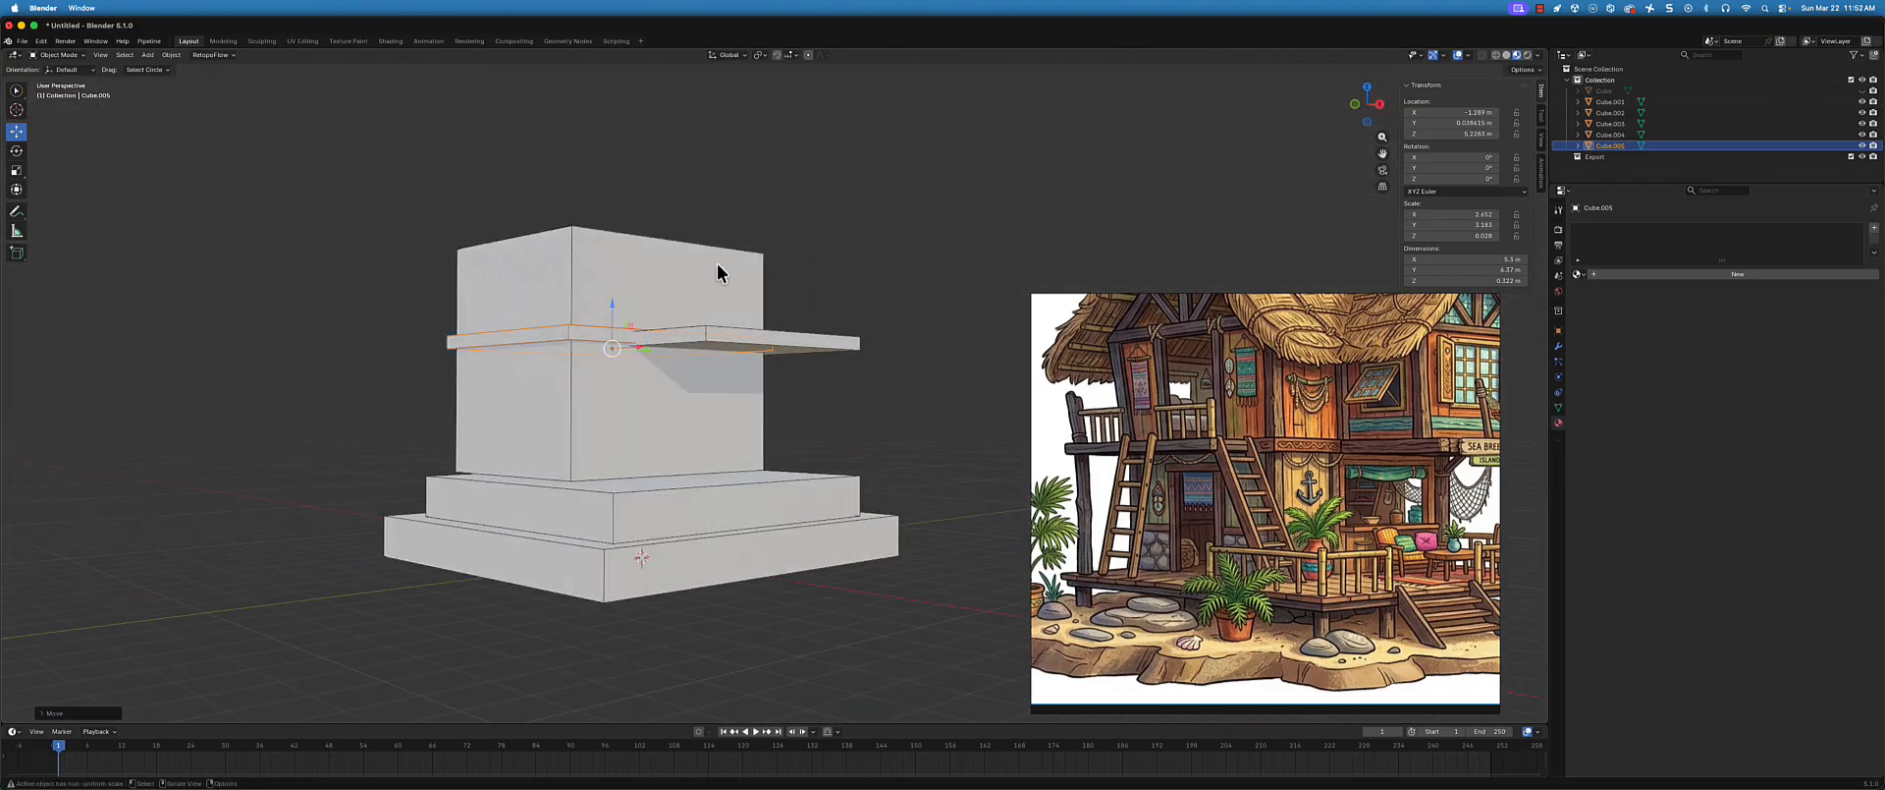
scroll(716, 263, up, 2)
middle_drag(646, 300, 545, 301)
drag(535, 294, 535, 290)
click(828, 300)
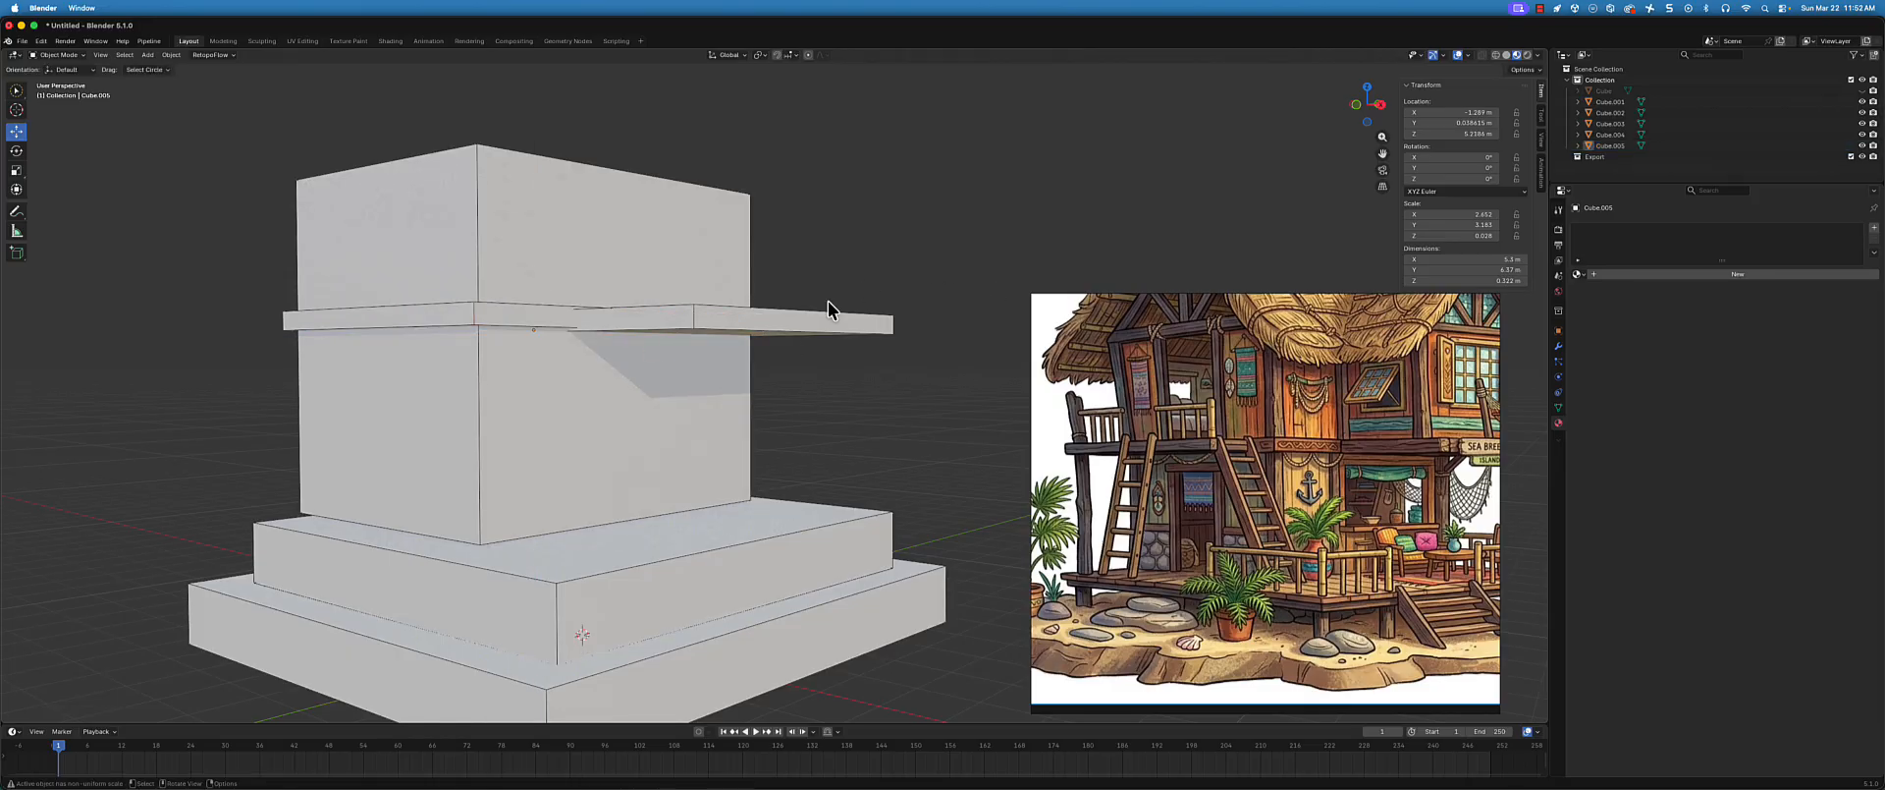
- Scale the band around the building up slightly so it projects a bit further from the walls
scroll(776, 348, down, 3)
middle_drag(776, 348, 546, 440)
scroll(546, 444, up, 2)
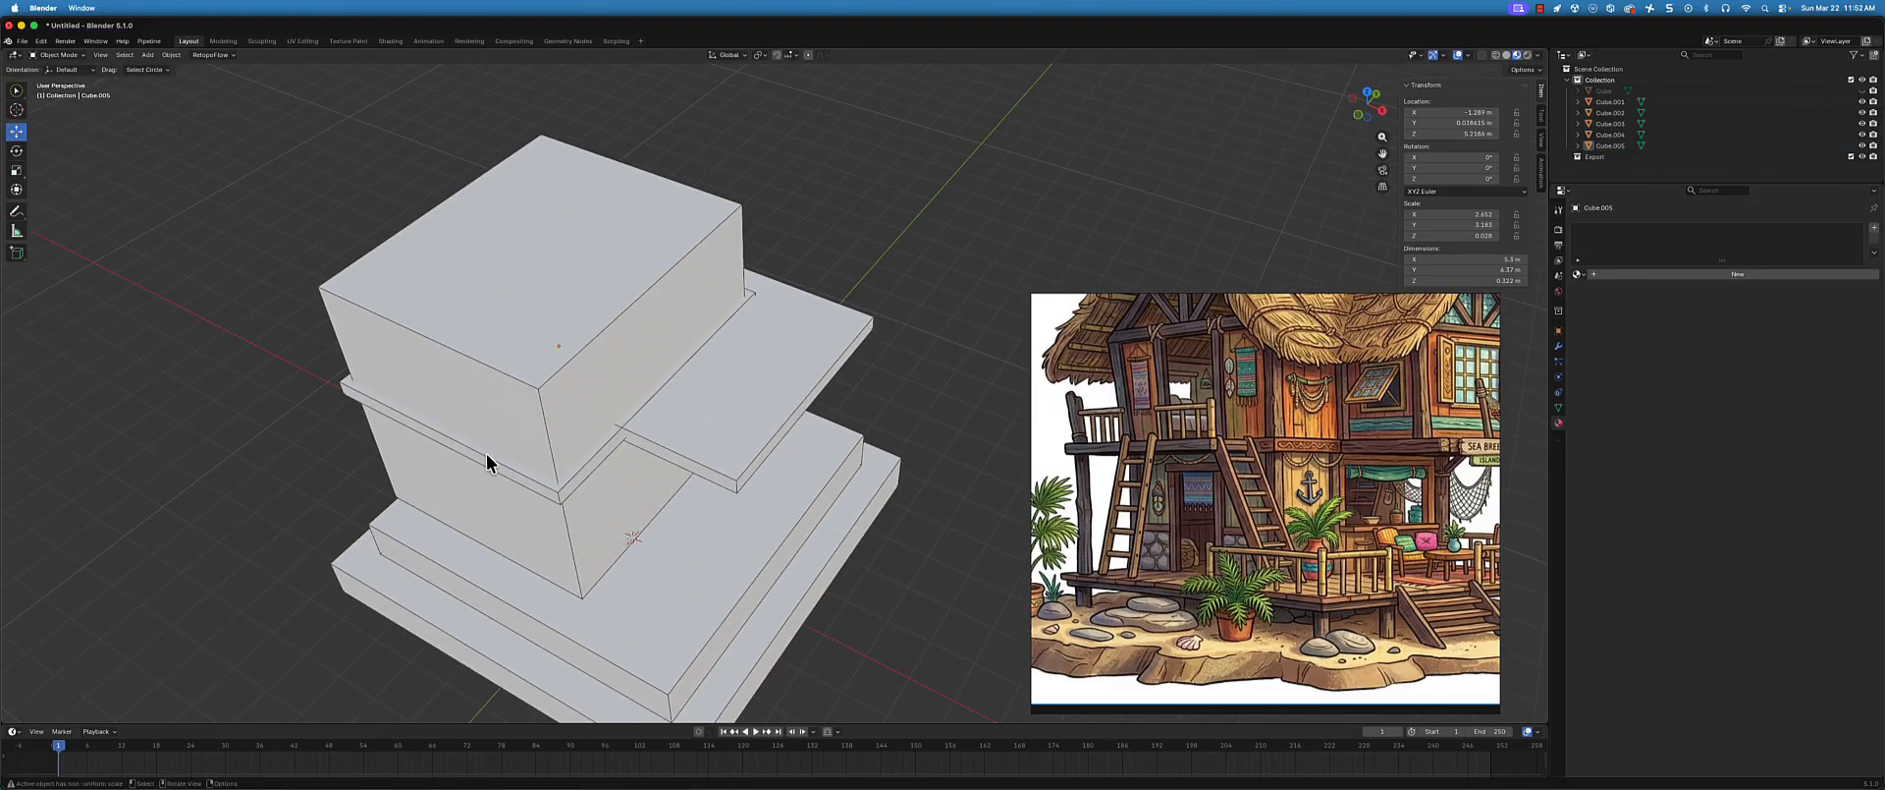
click(527, 464)
key(s)
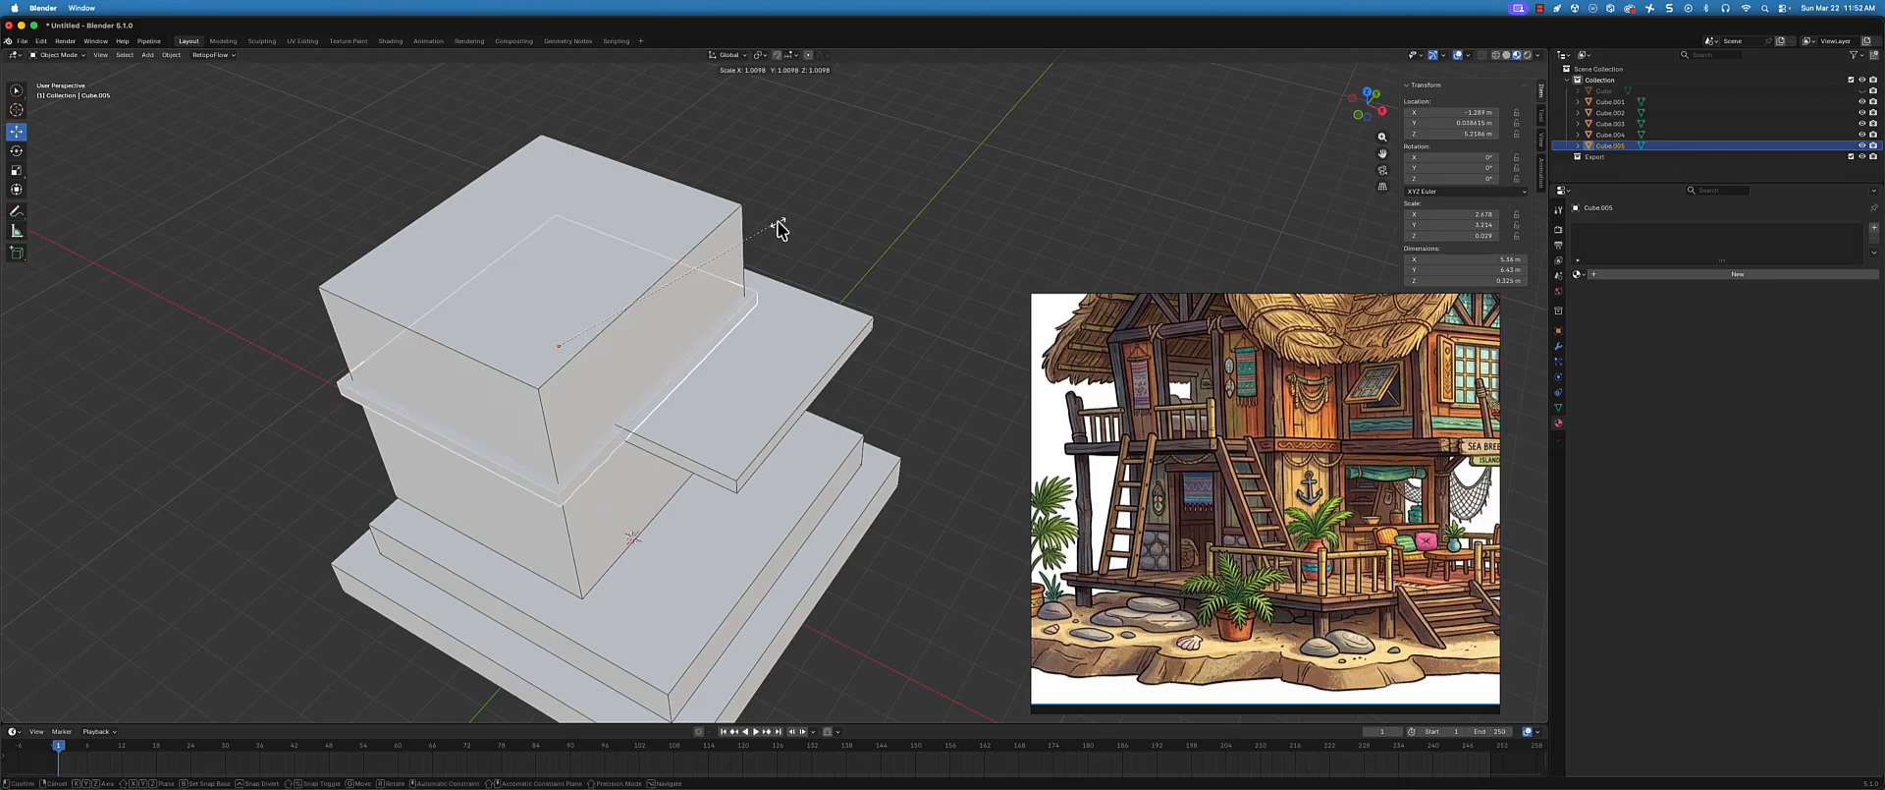
click(785, 245)
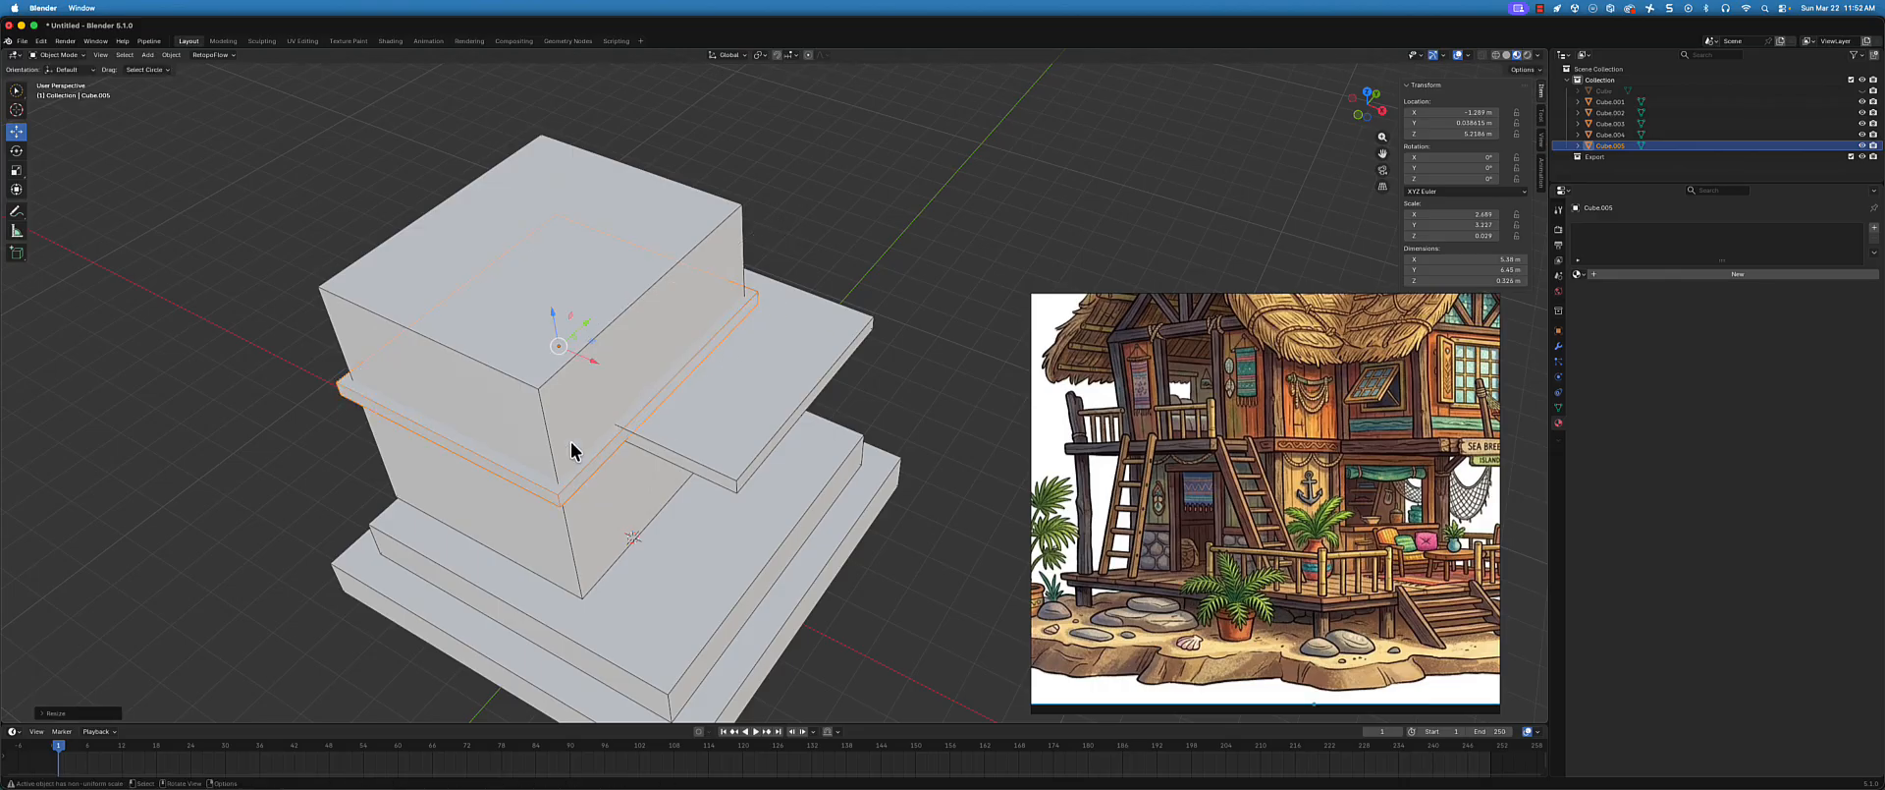
- Compare the upper deck and the band around the building with the porch side and overall shape of the reference house
middle_drag(572, 445, 558, 381)
click(699, 338)
middle_drag(853, 359, 833, 355)
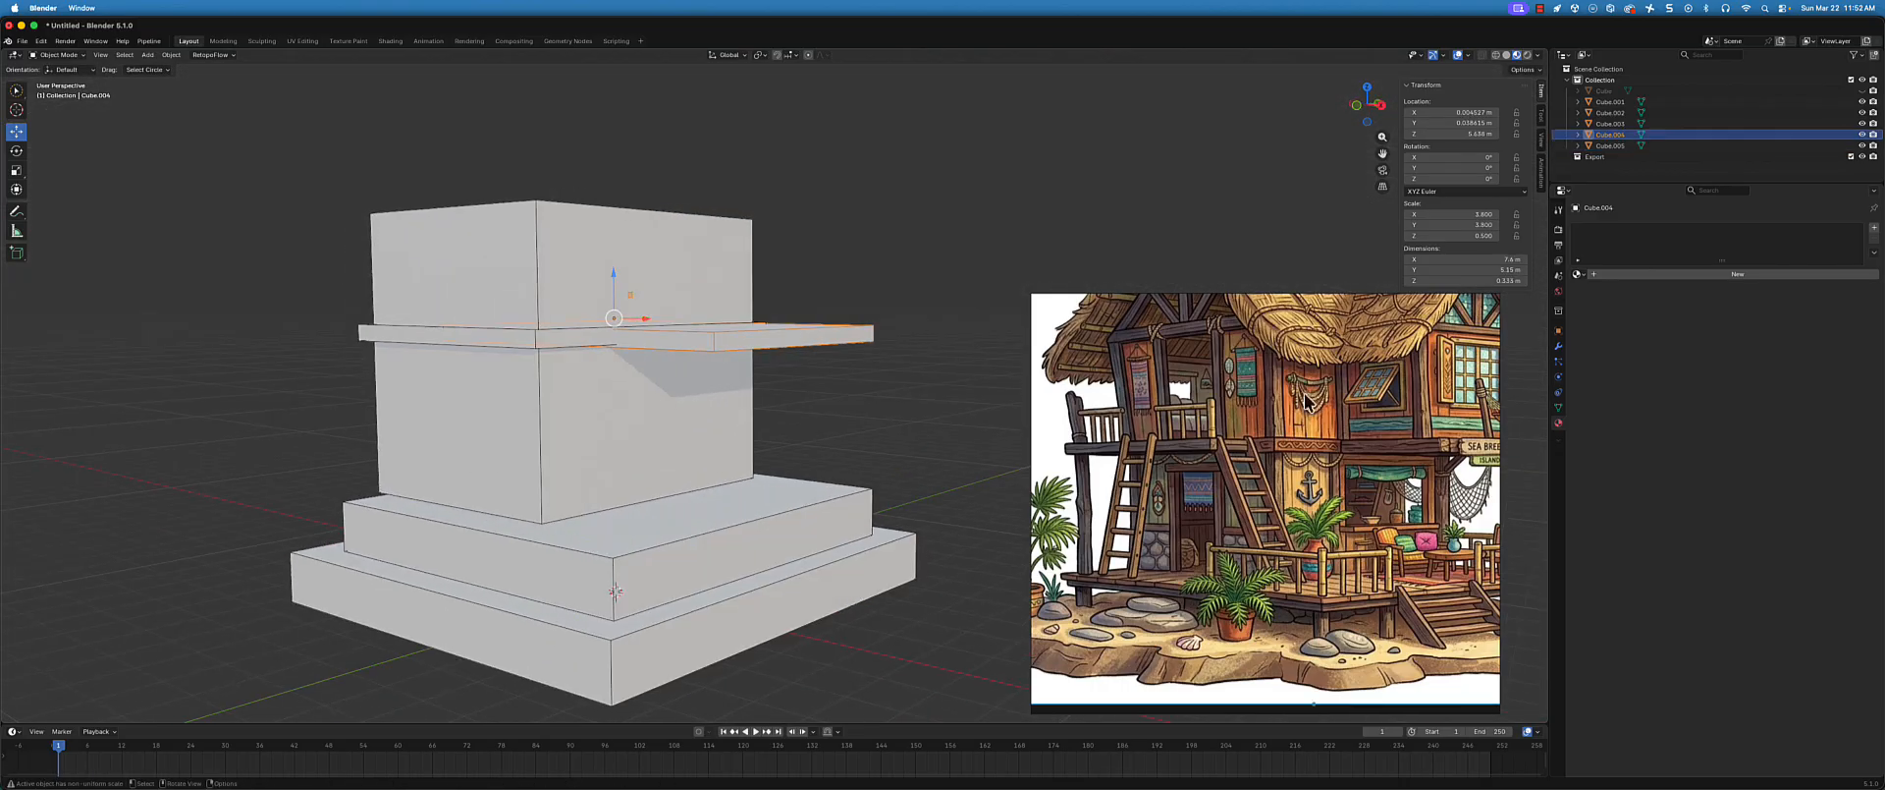
scroll(1292, 431, down, 1)
middle_drag(1377, 491, 1200, 469)
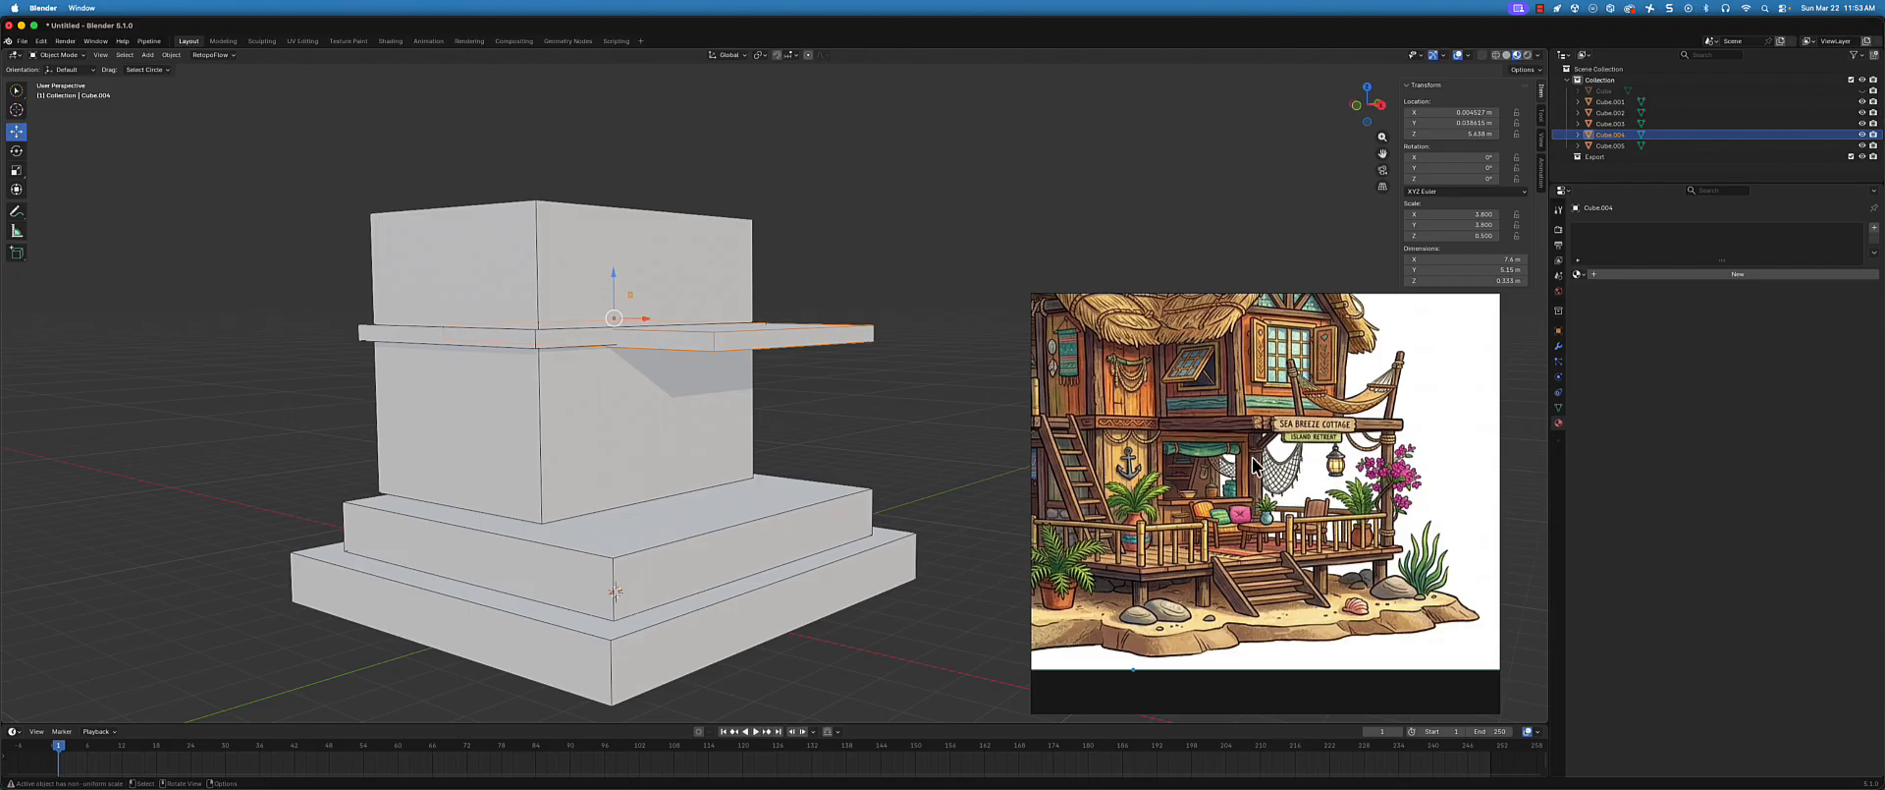
scroll(1253, 465, down, 1)
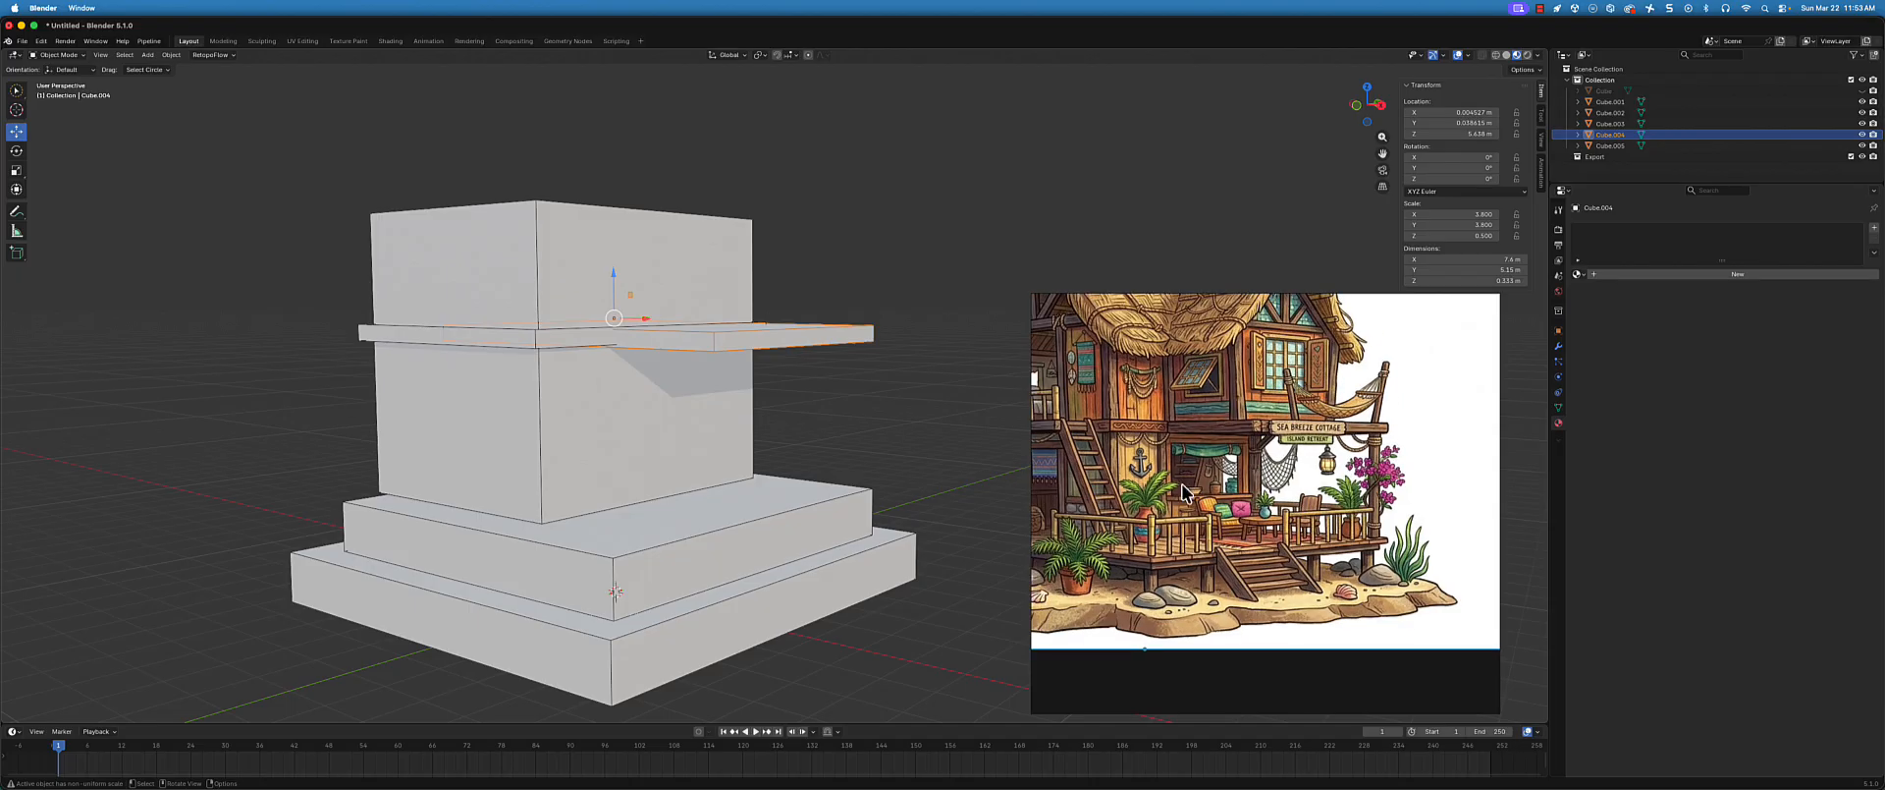
scroll(1183, 491, up, 2)
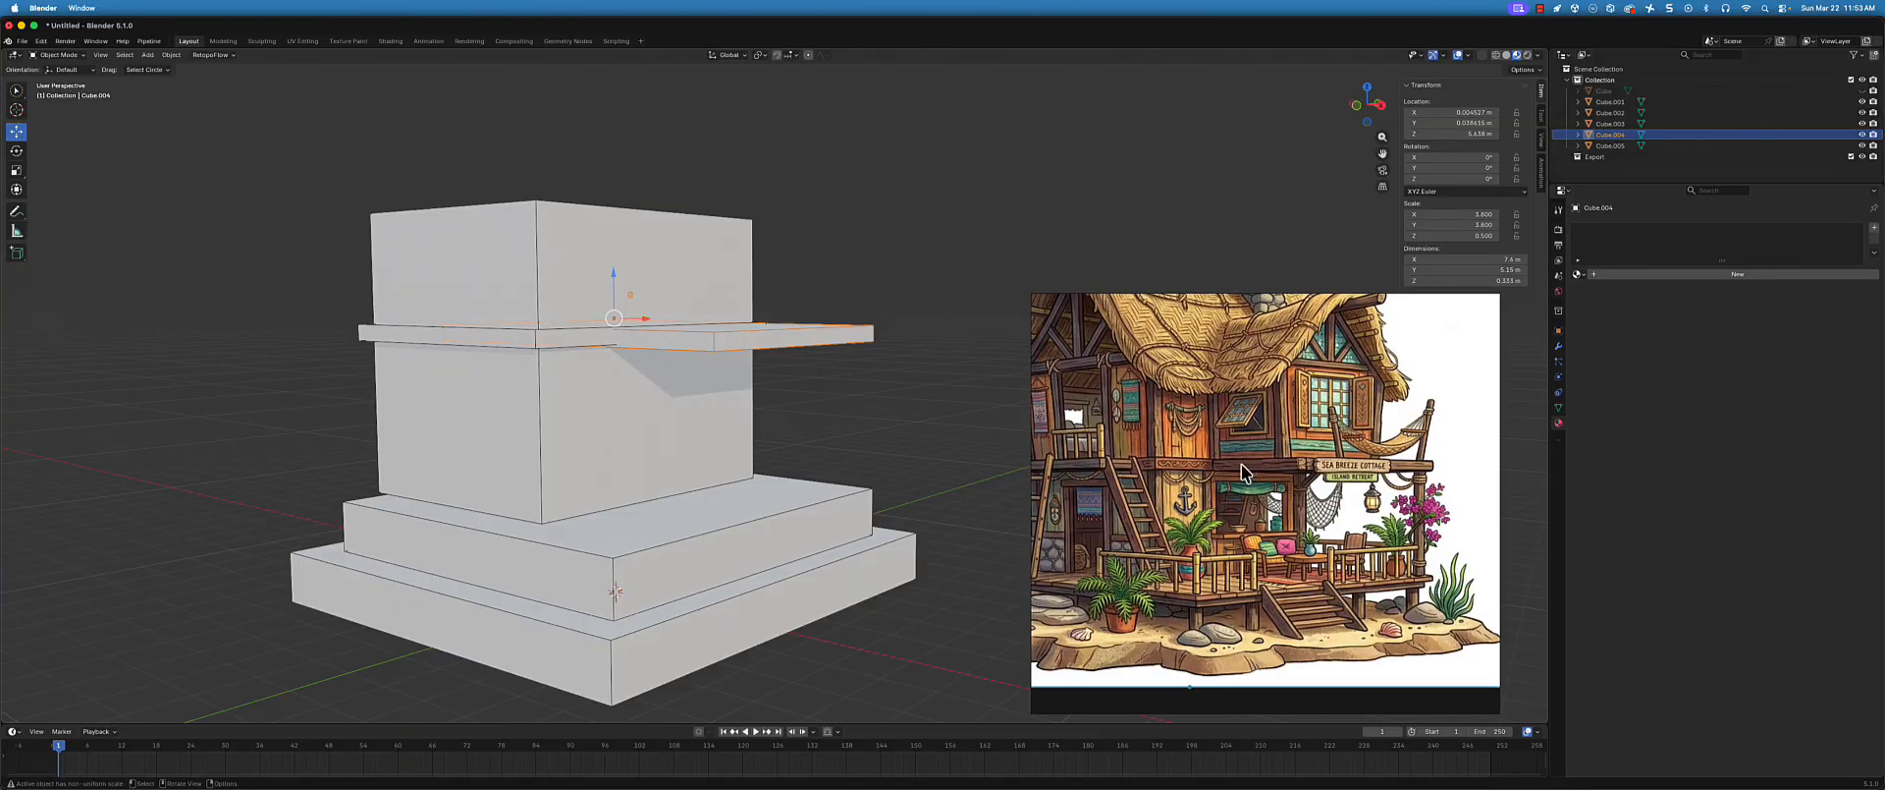
middle_drag(644, 328, 629, 330)
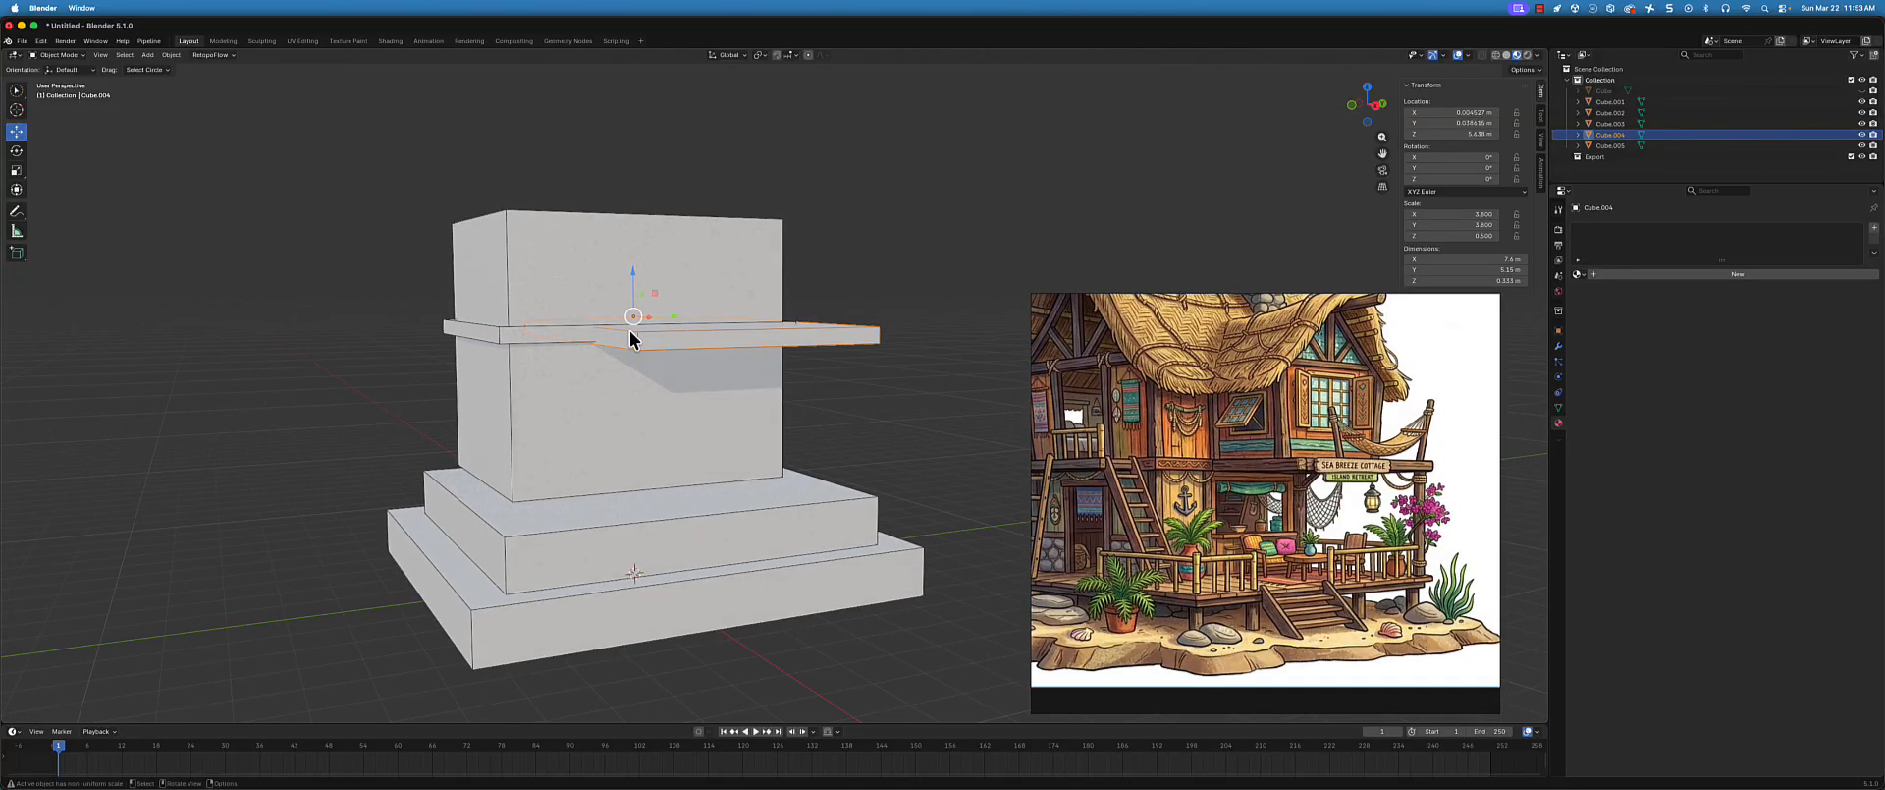
middle_drag(703, 402, 776, 418)
scroll(1313, 467, up, 2)
scroll(1331, 447, down, 1)
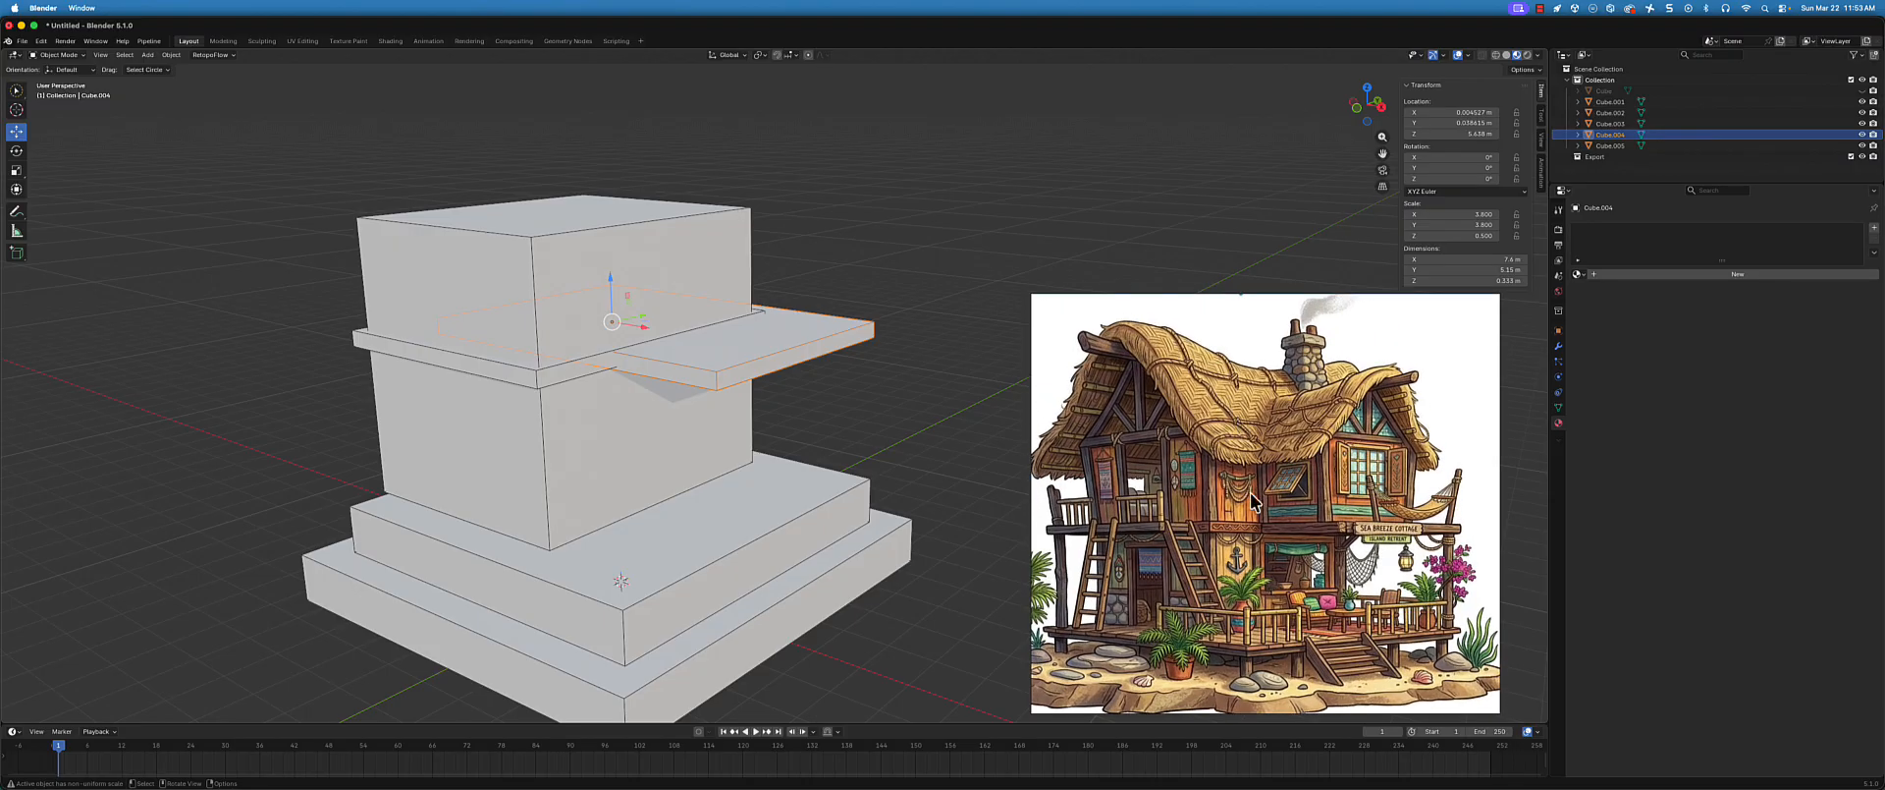
middle_drag(617, 387, 620, 382)
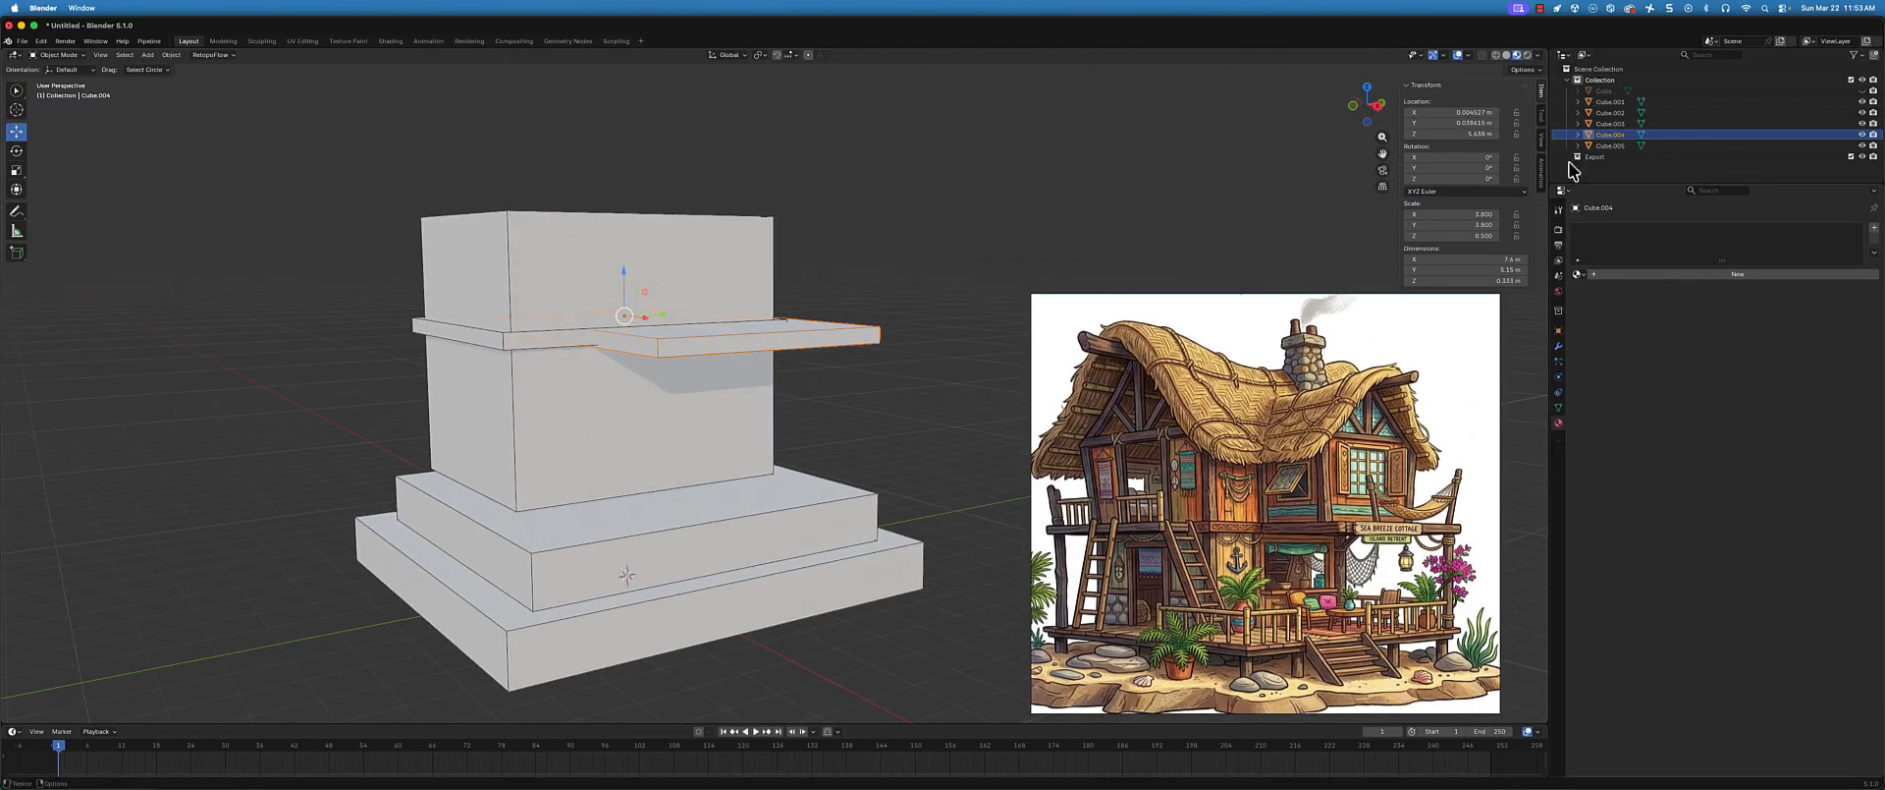
- Join the blockout pieces Cube.001 through Cube.005 into a single object and rename it House_01
click(1610, 101)
shift+click(1615, 145)
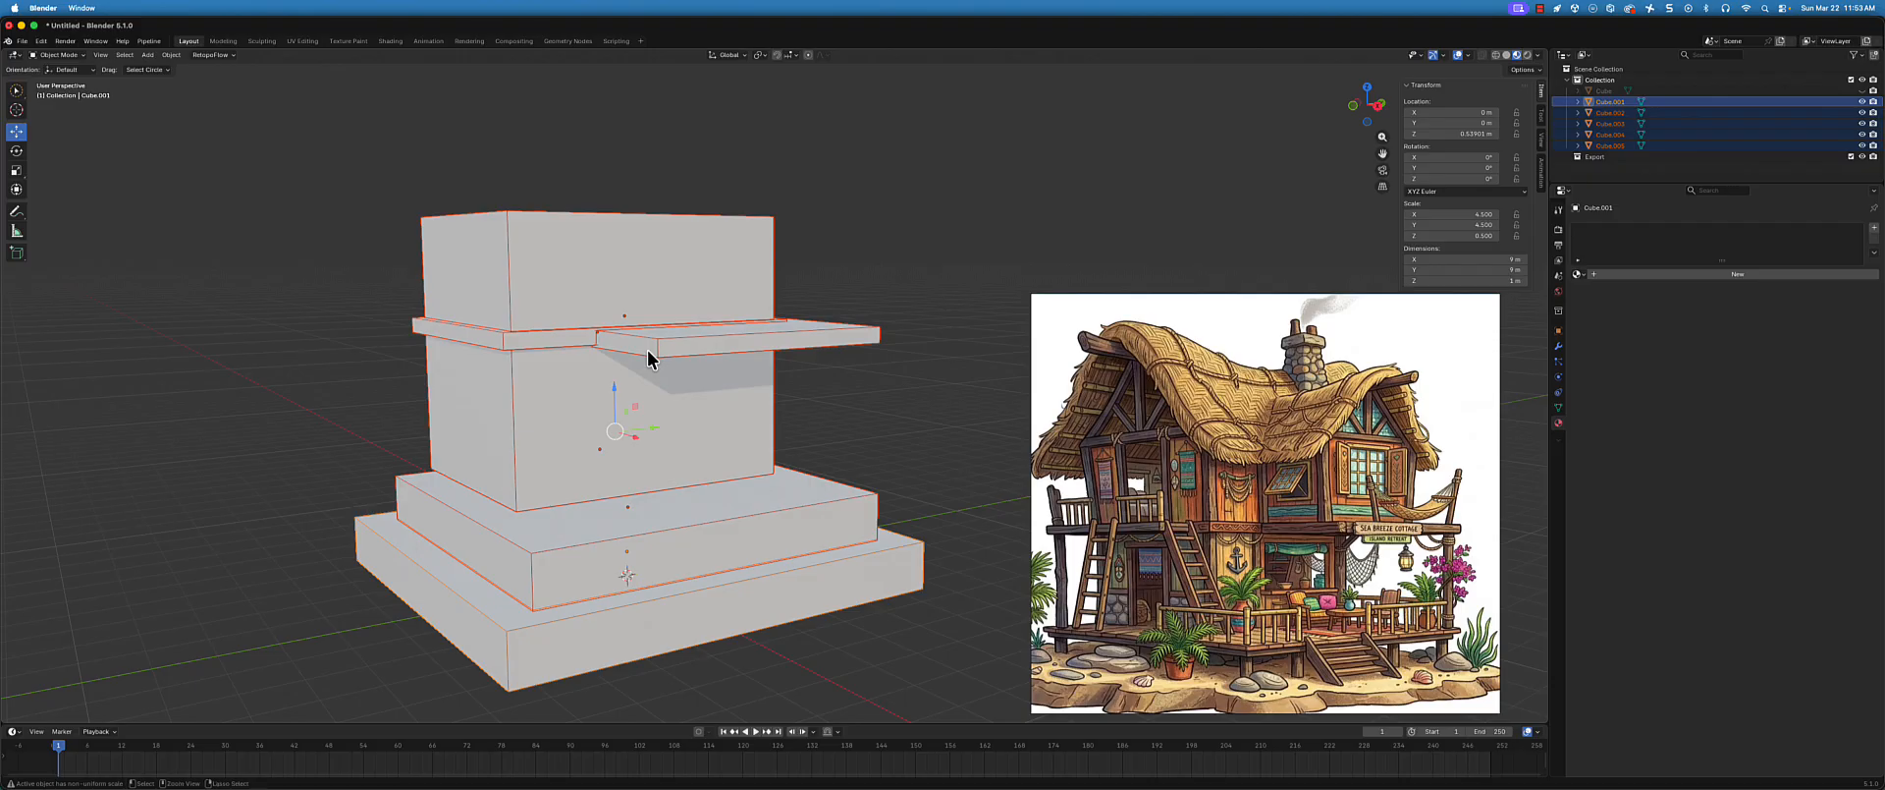
key(ctrl+j)
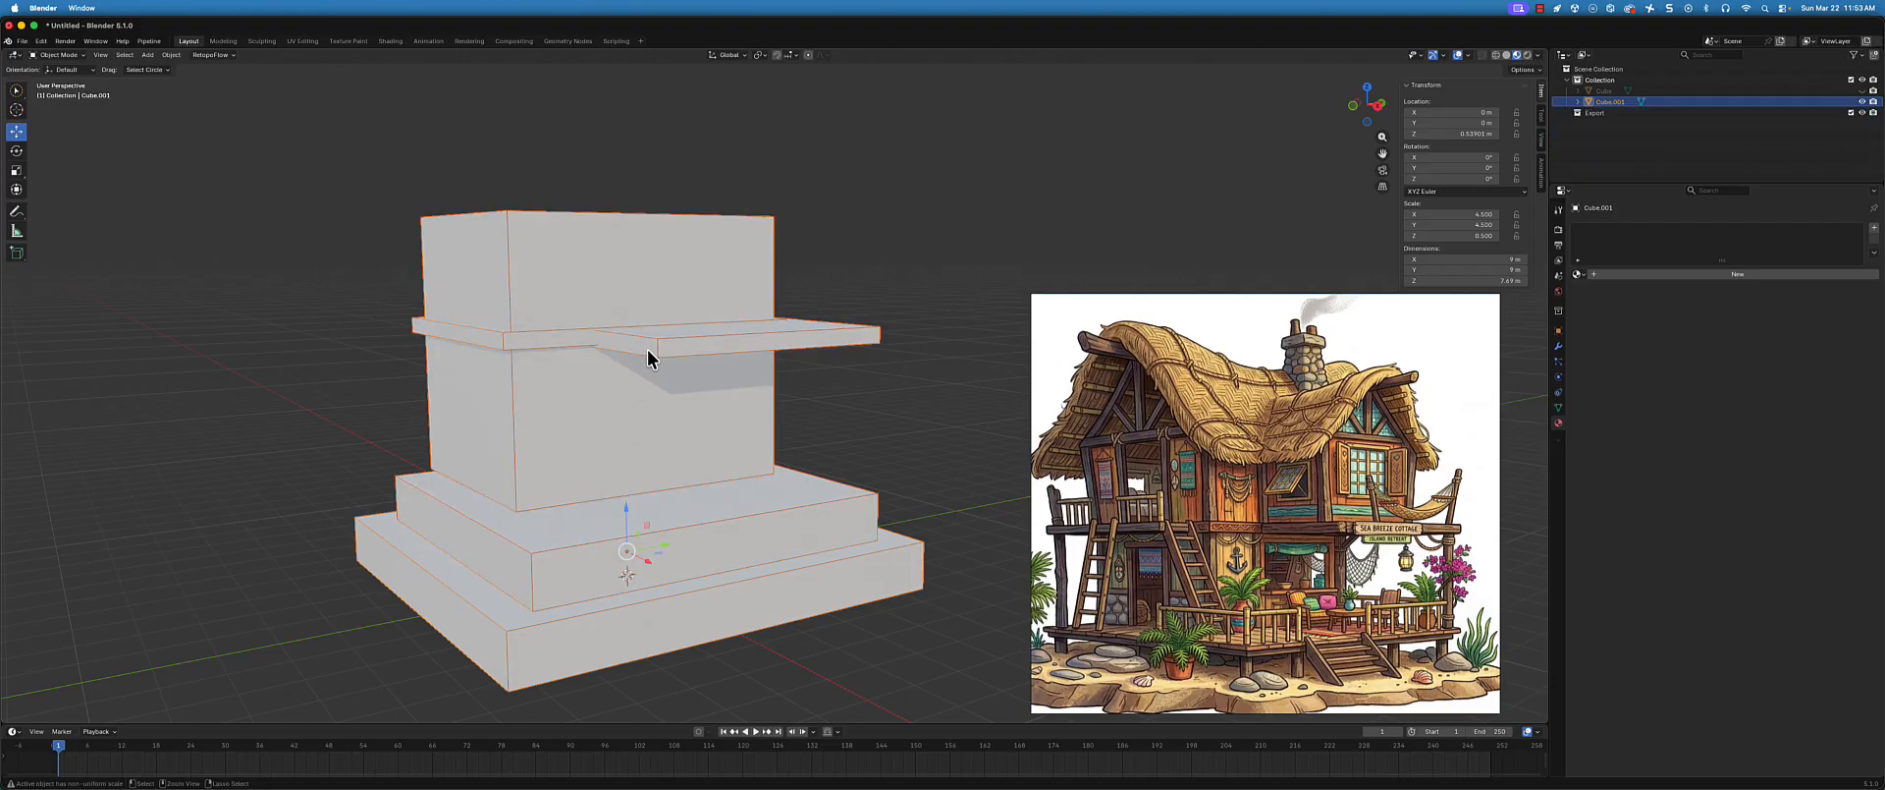
double_click(1616, 101)
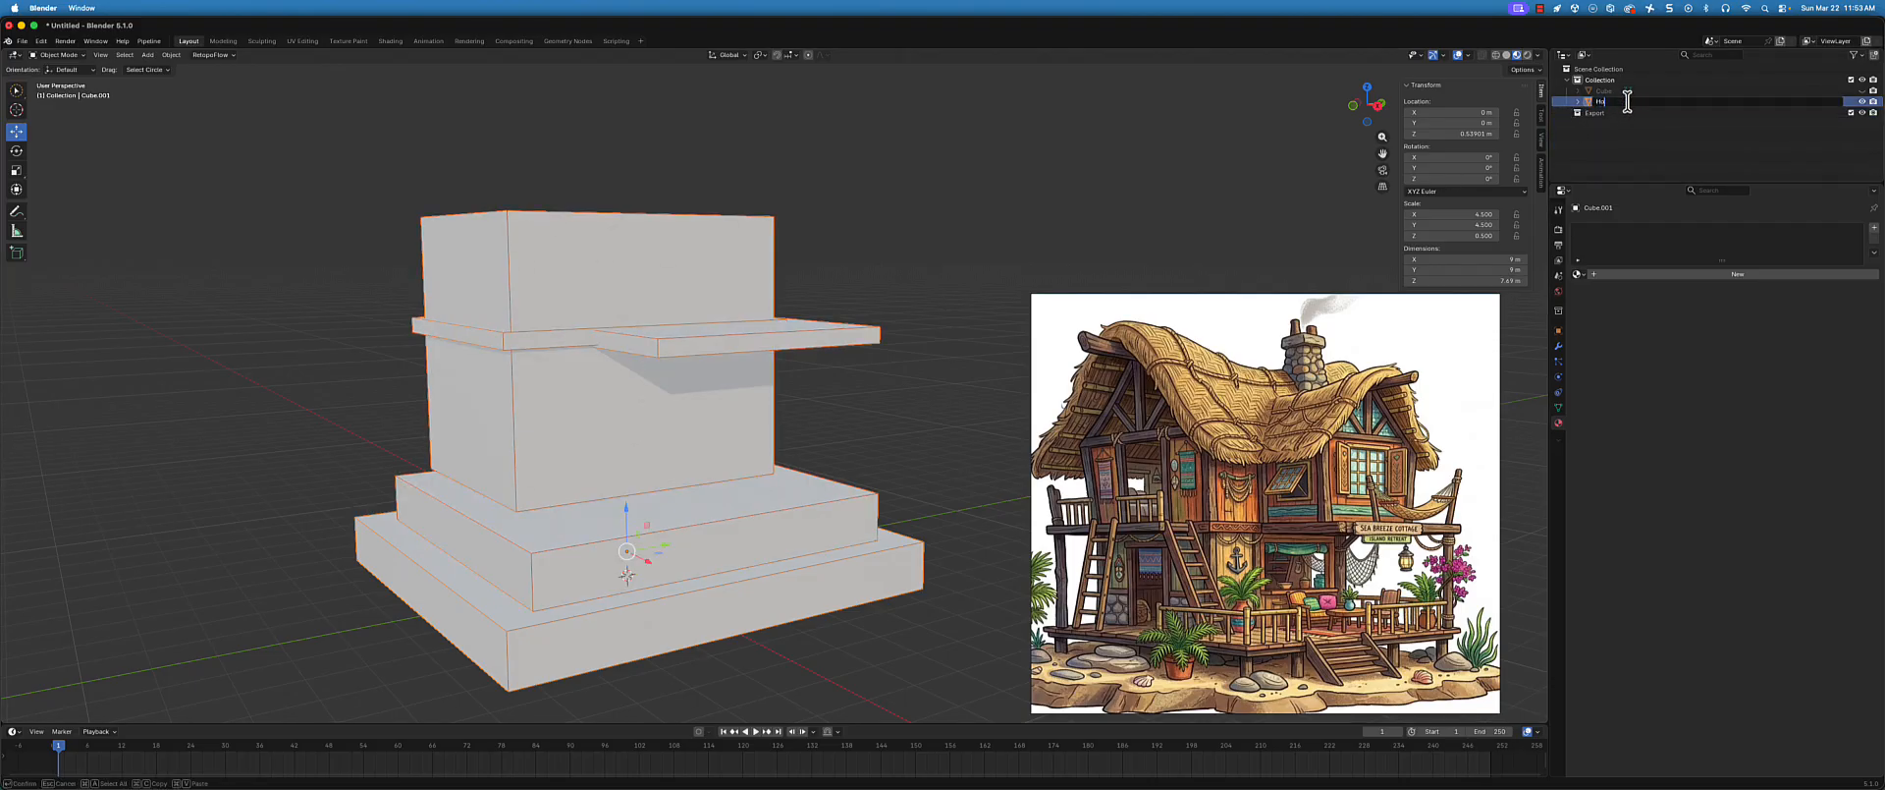
text(House_01)
key(Return)
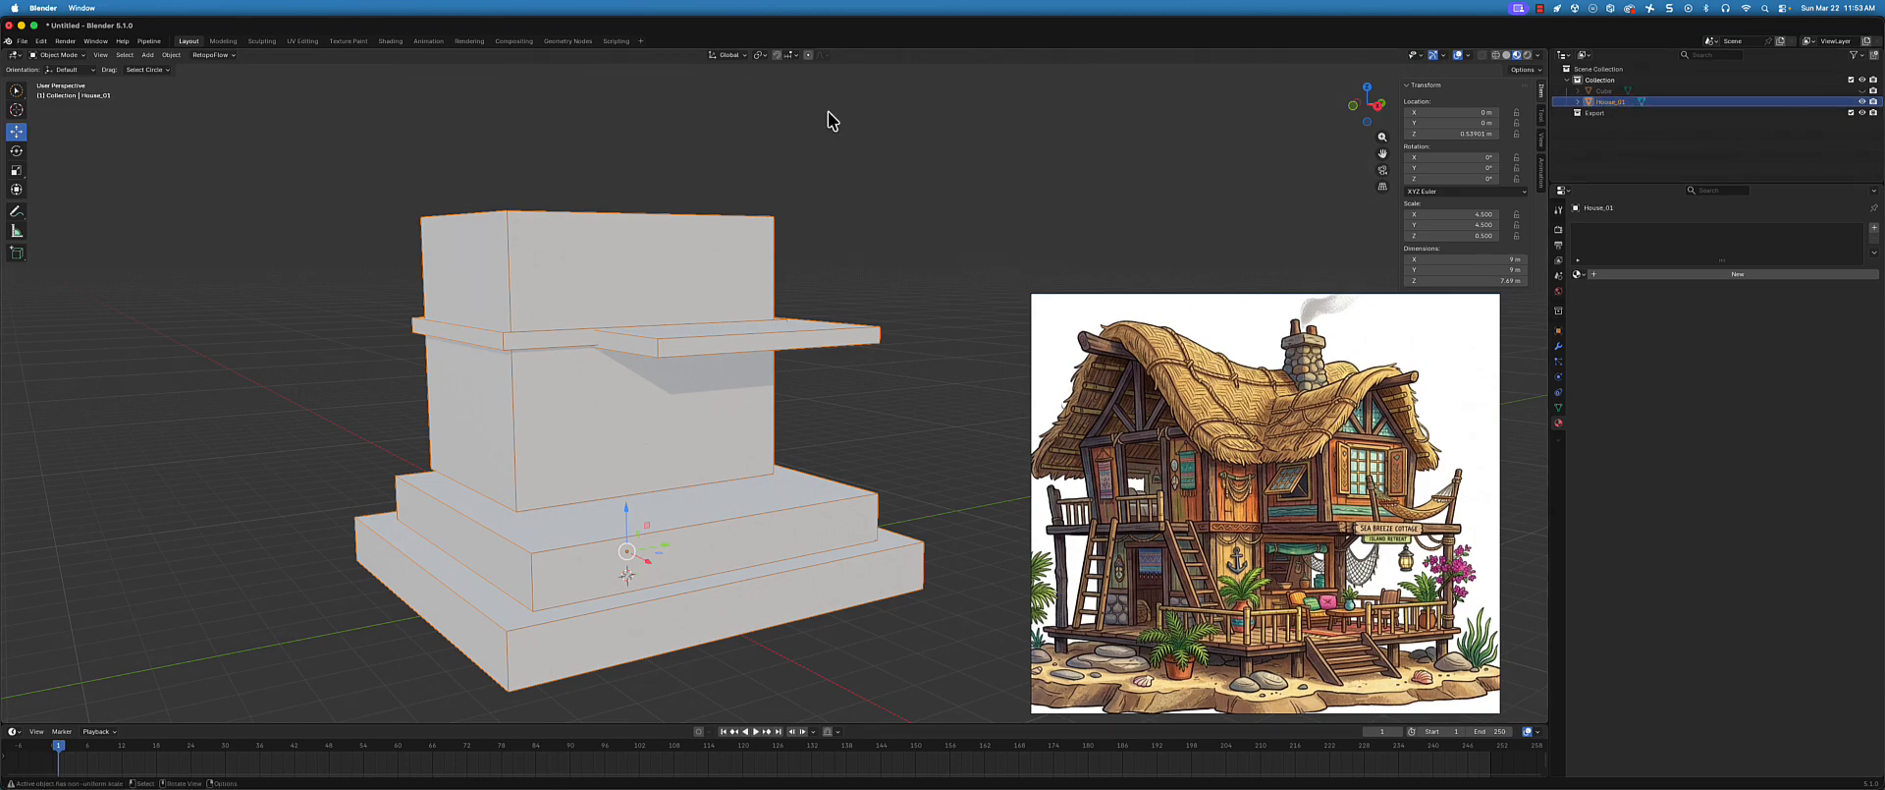
- Move the reference image clear of the transform values and apply all transforms to House_01
middle_drag(515, 267, 531, 272)
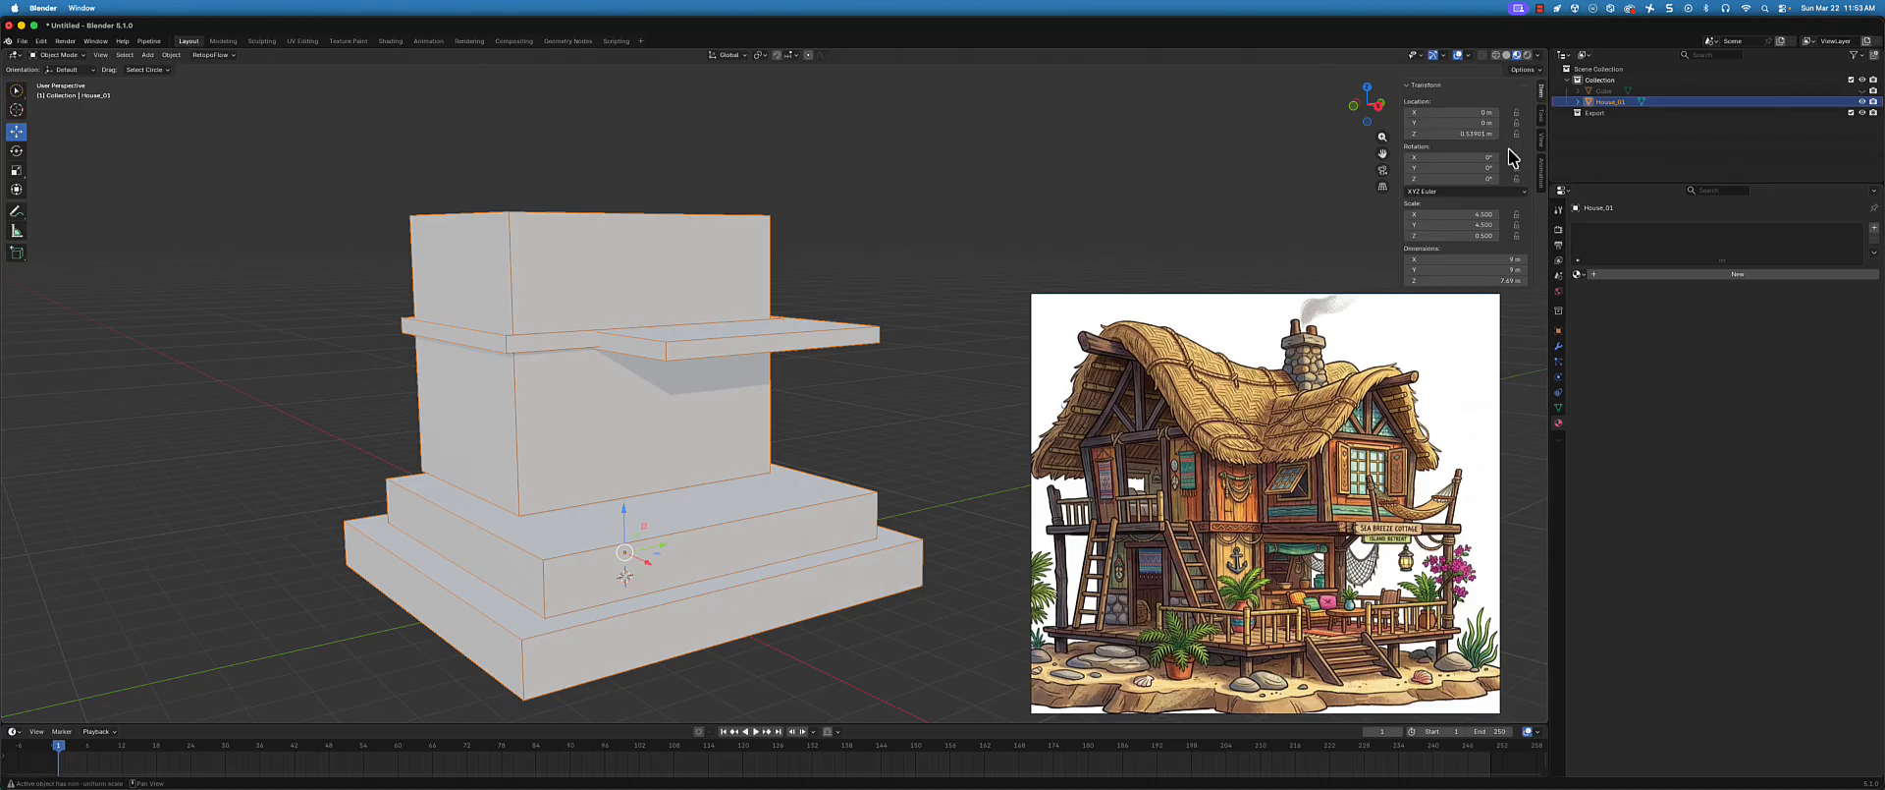
drag(1410, 298, 1355, 411)
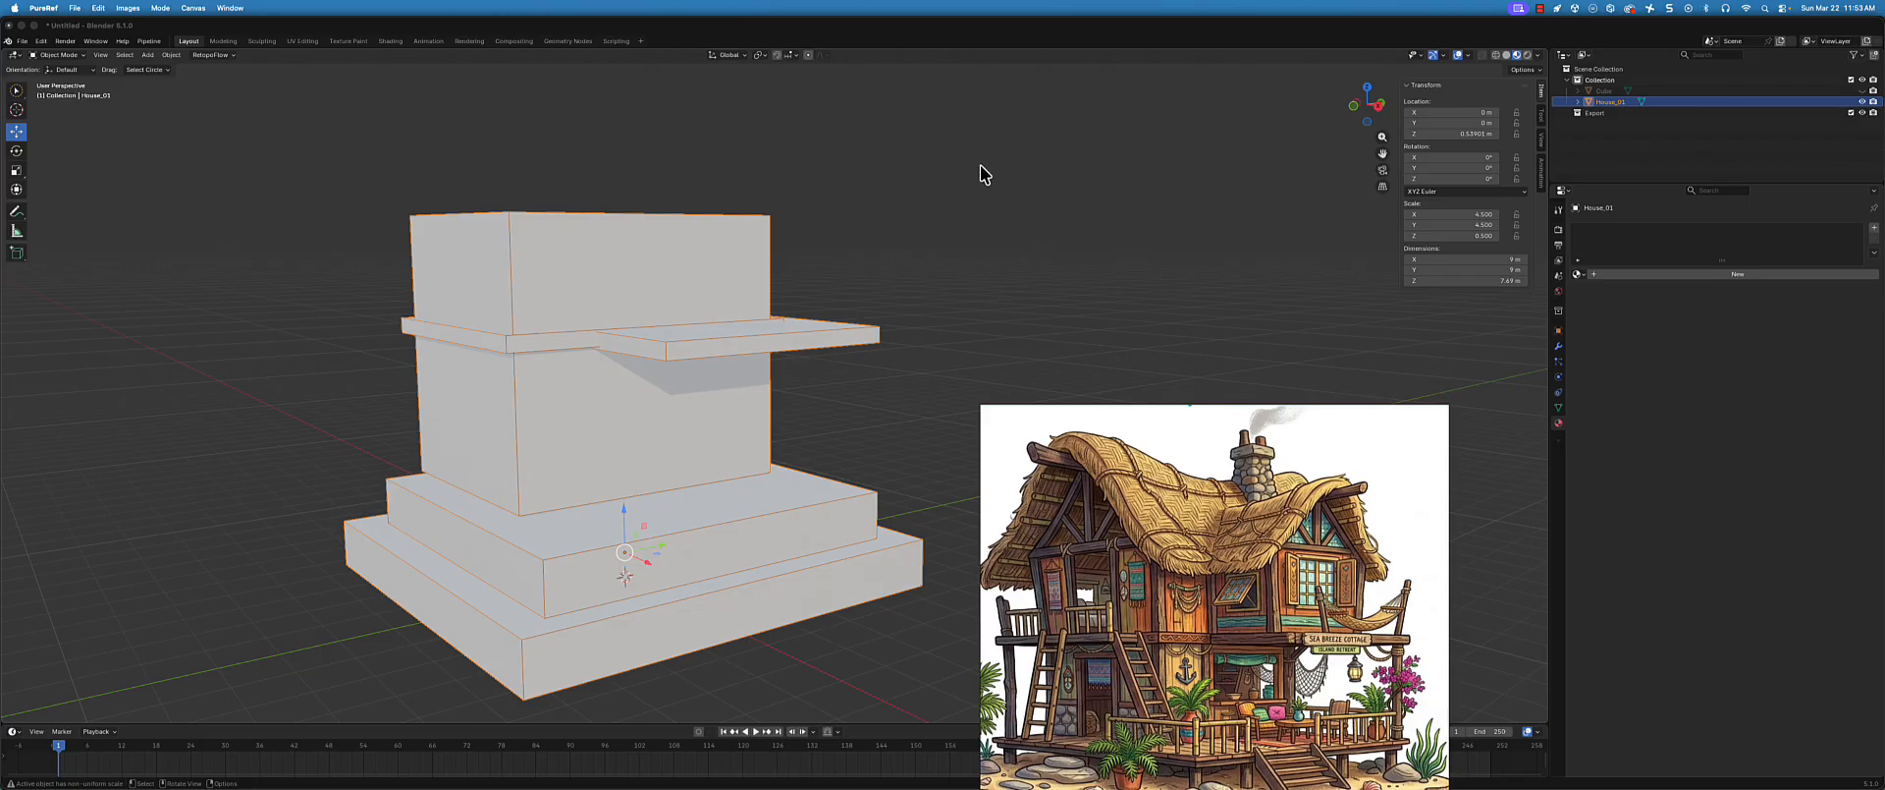
click(1145, 201)
key(ctrl+a)
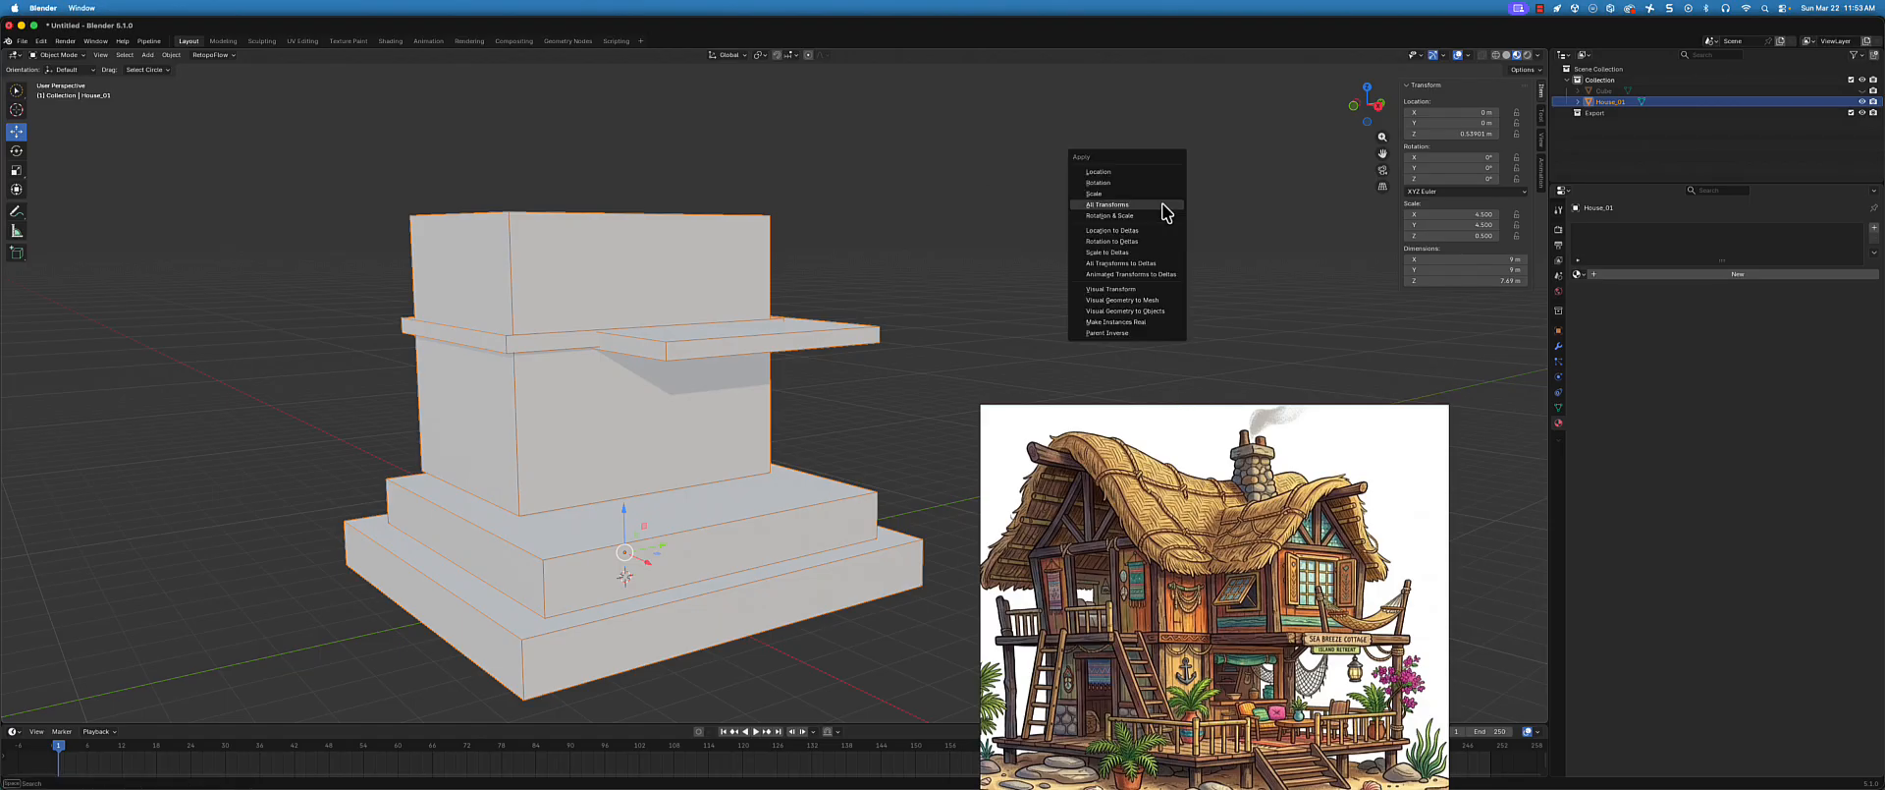
click(1146, 201)
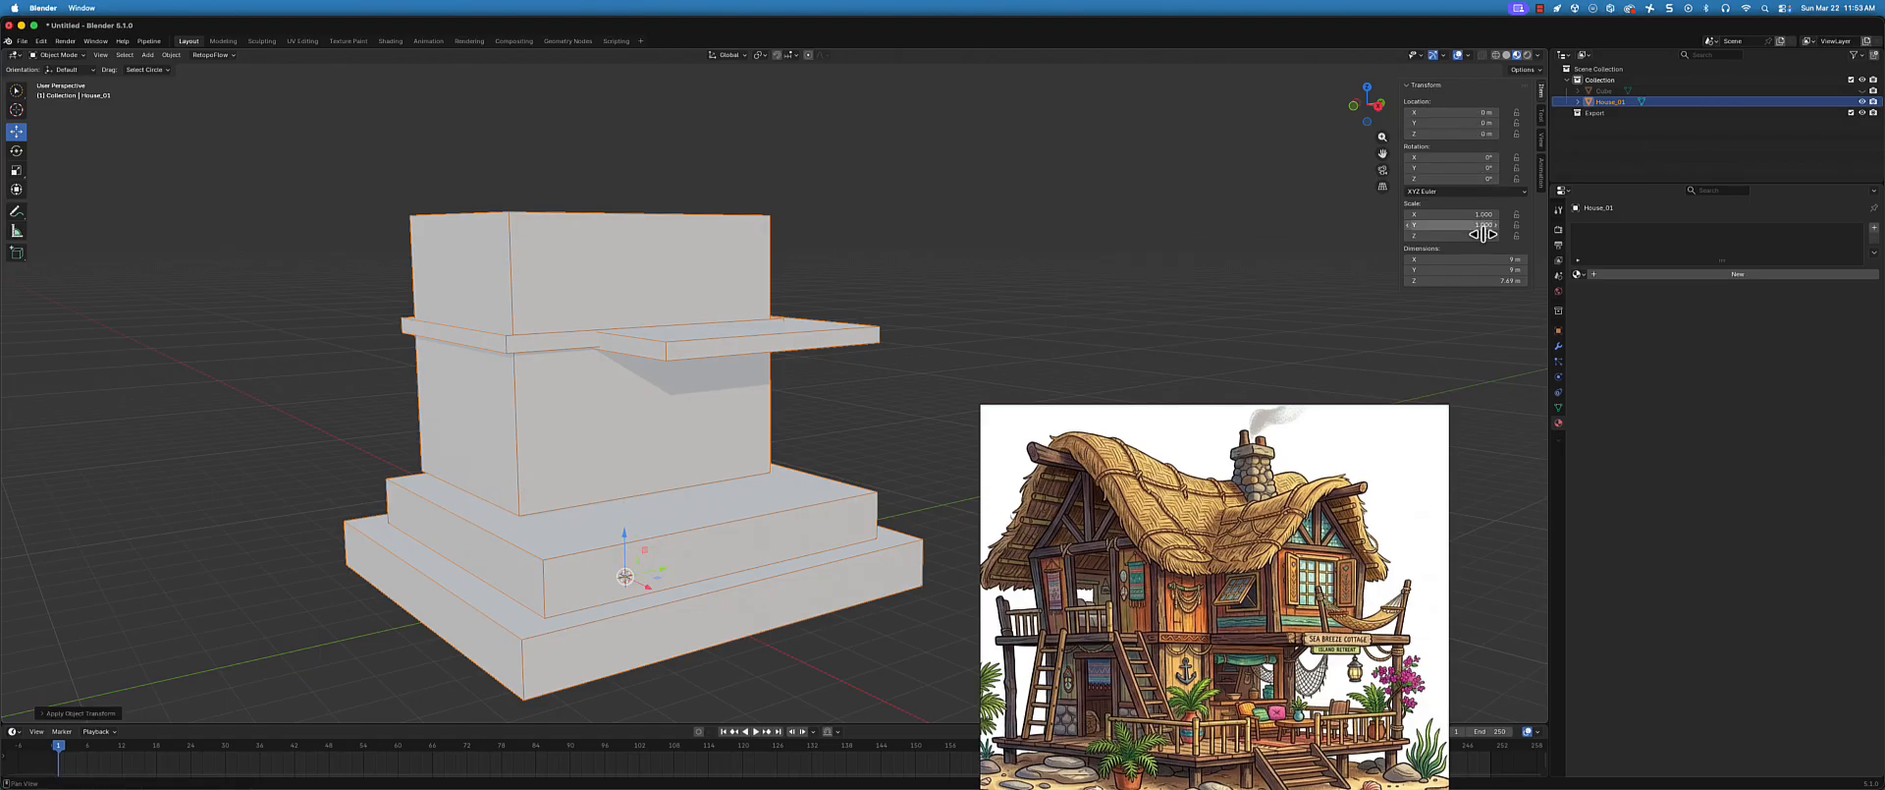
- Start an FBX export and browse to the project's Environment art folder through its alias on the Desktop
middle_drag(512, 427, 610, 451)
click(22, 40)
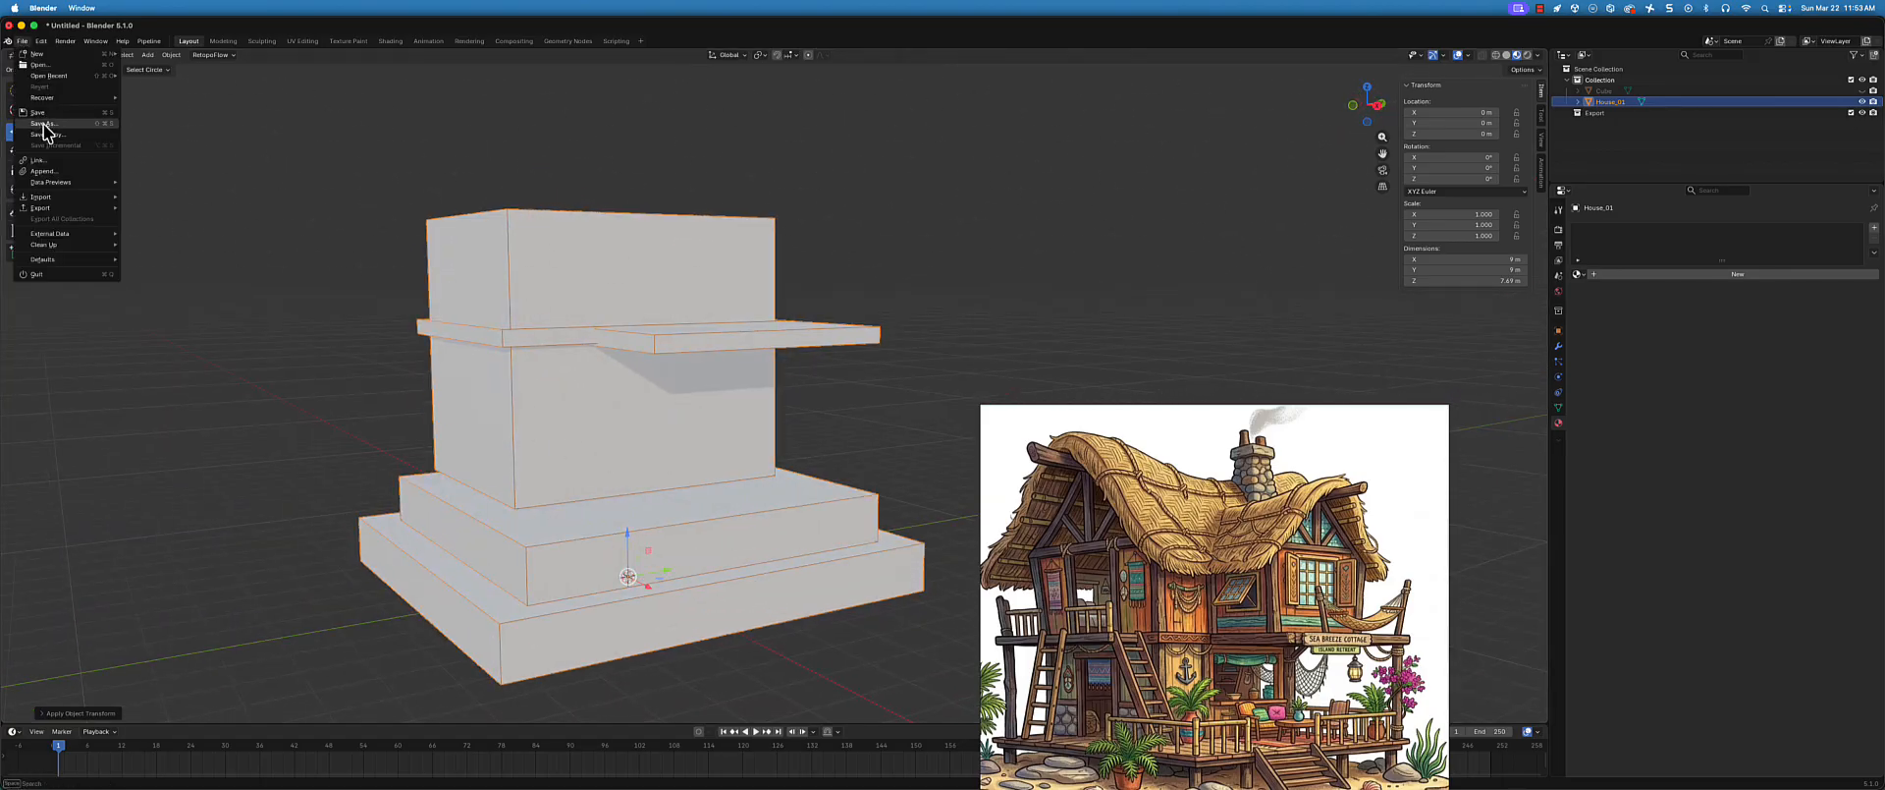
mouse_move(63, 208)
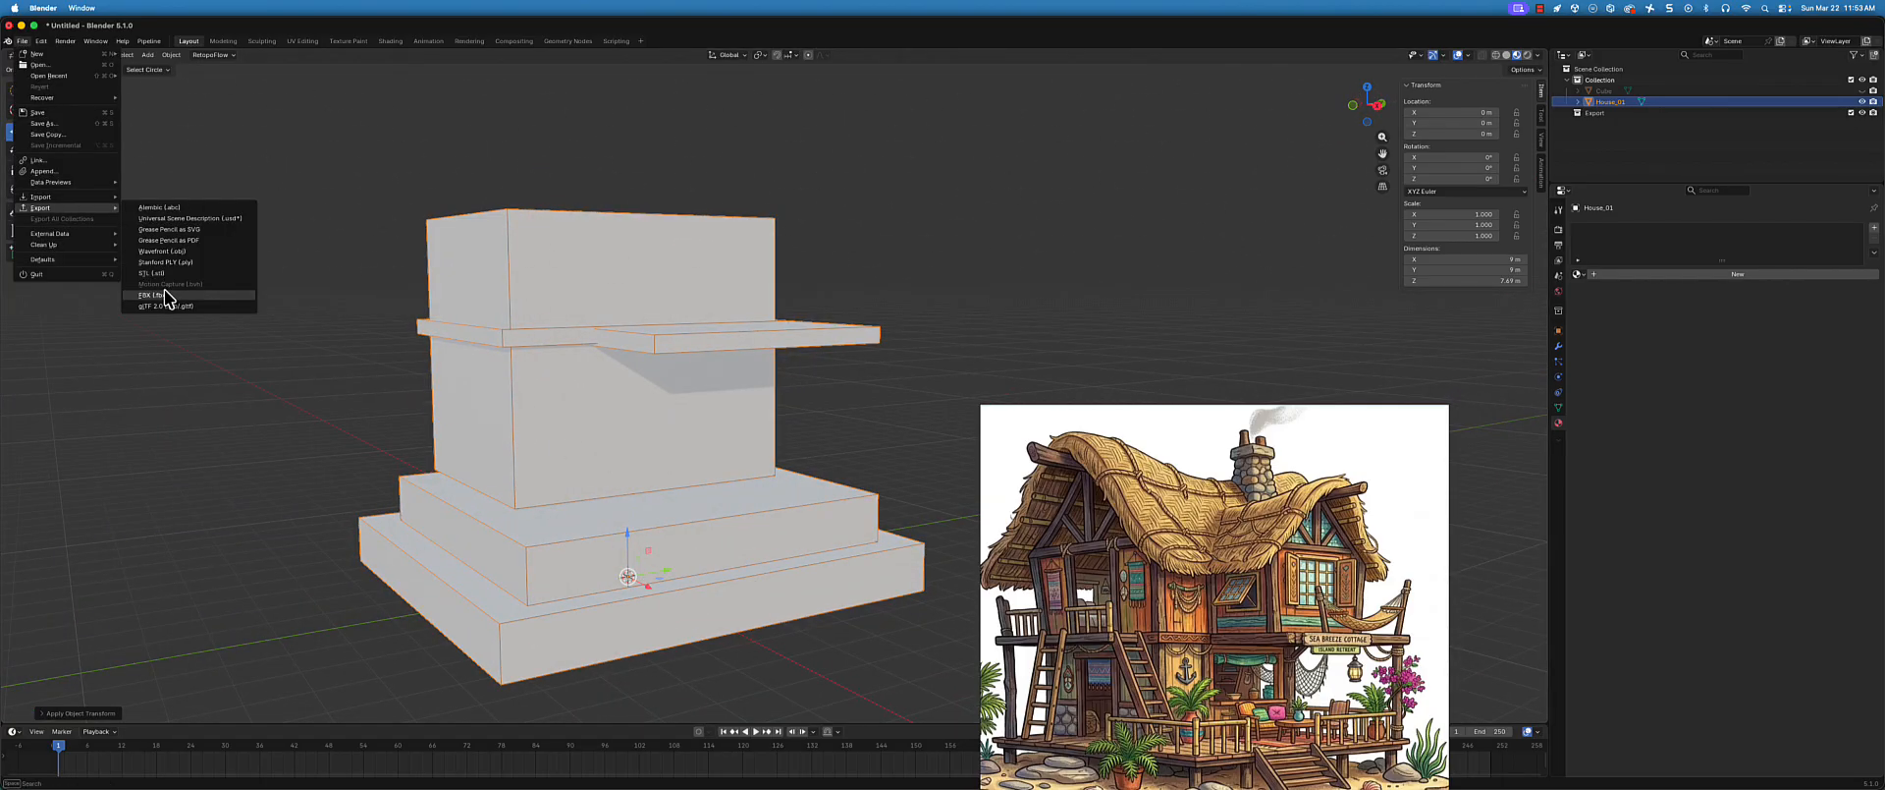
click(155, 295)
click(96, 382)
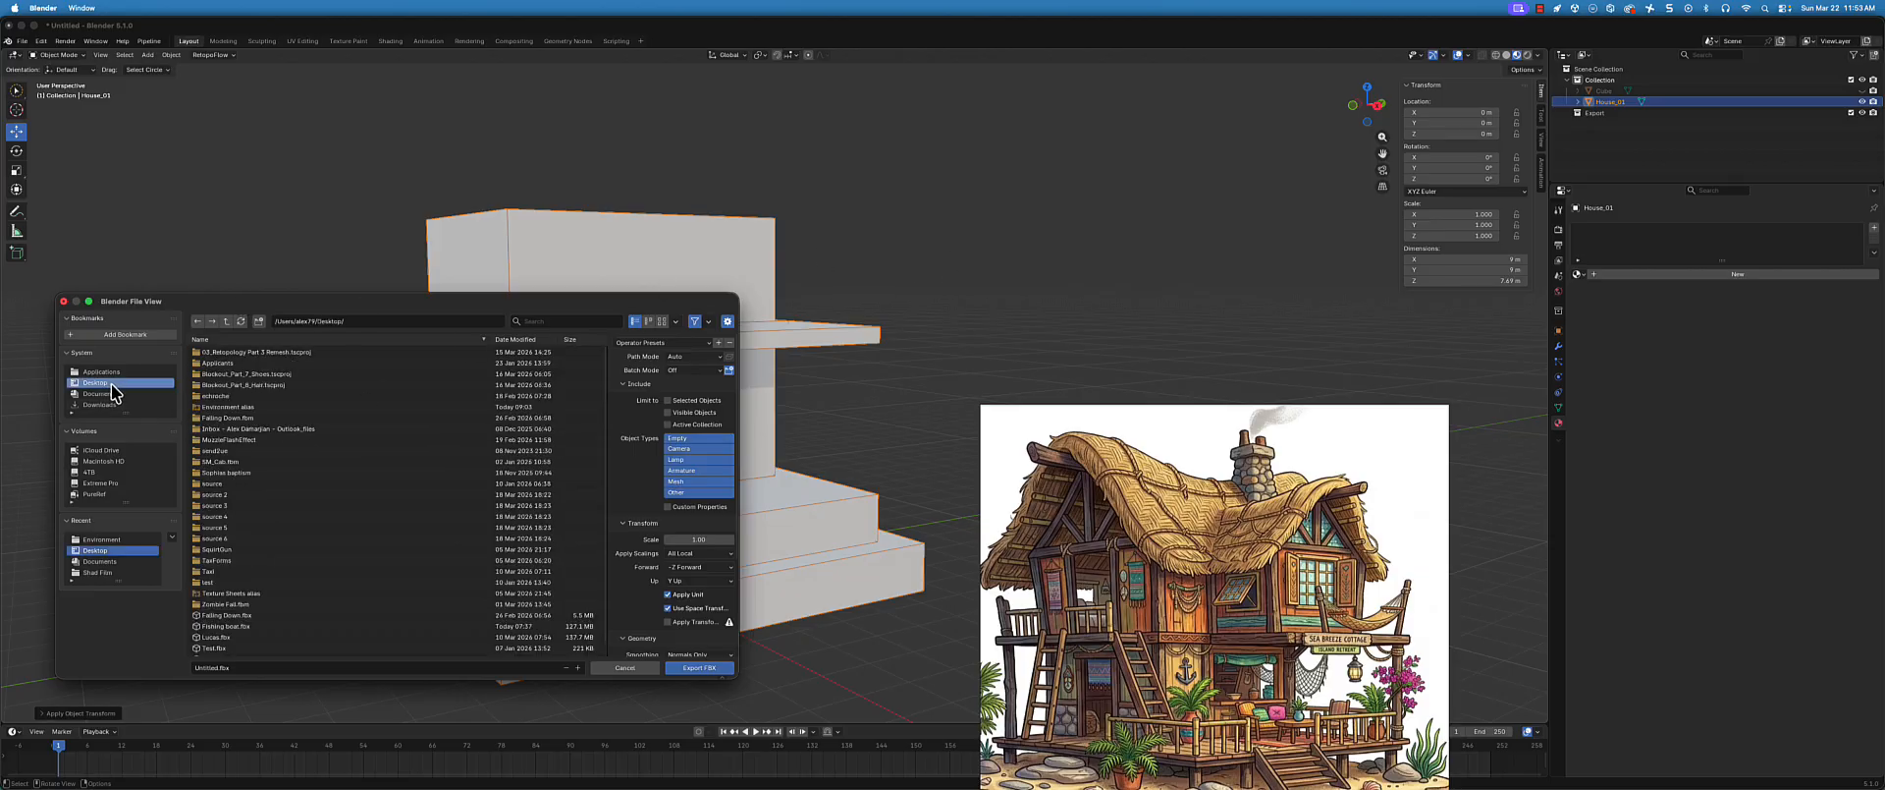
double_click(277, 407)
- Name the export file BeachHouse_01 and export the house as FBX
click(279, 670)
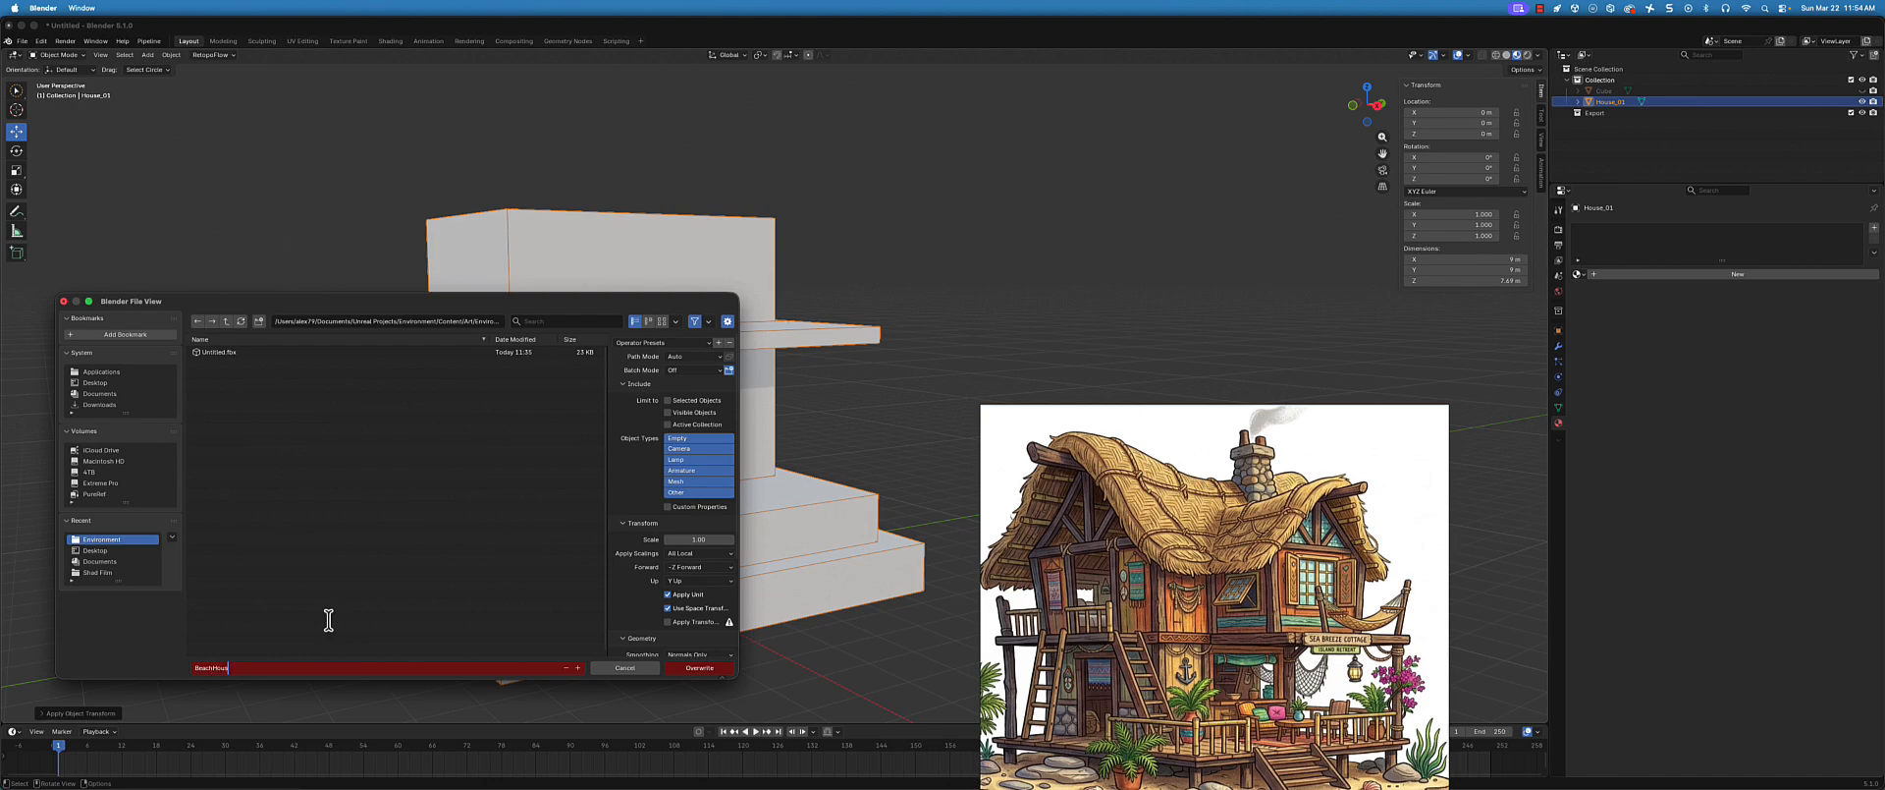
text(BeachHouse_0)
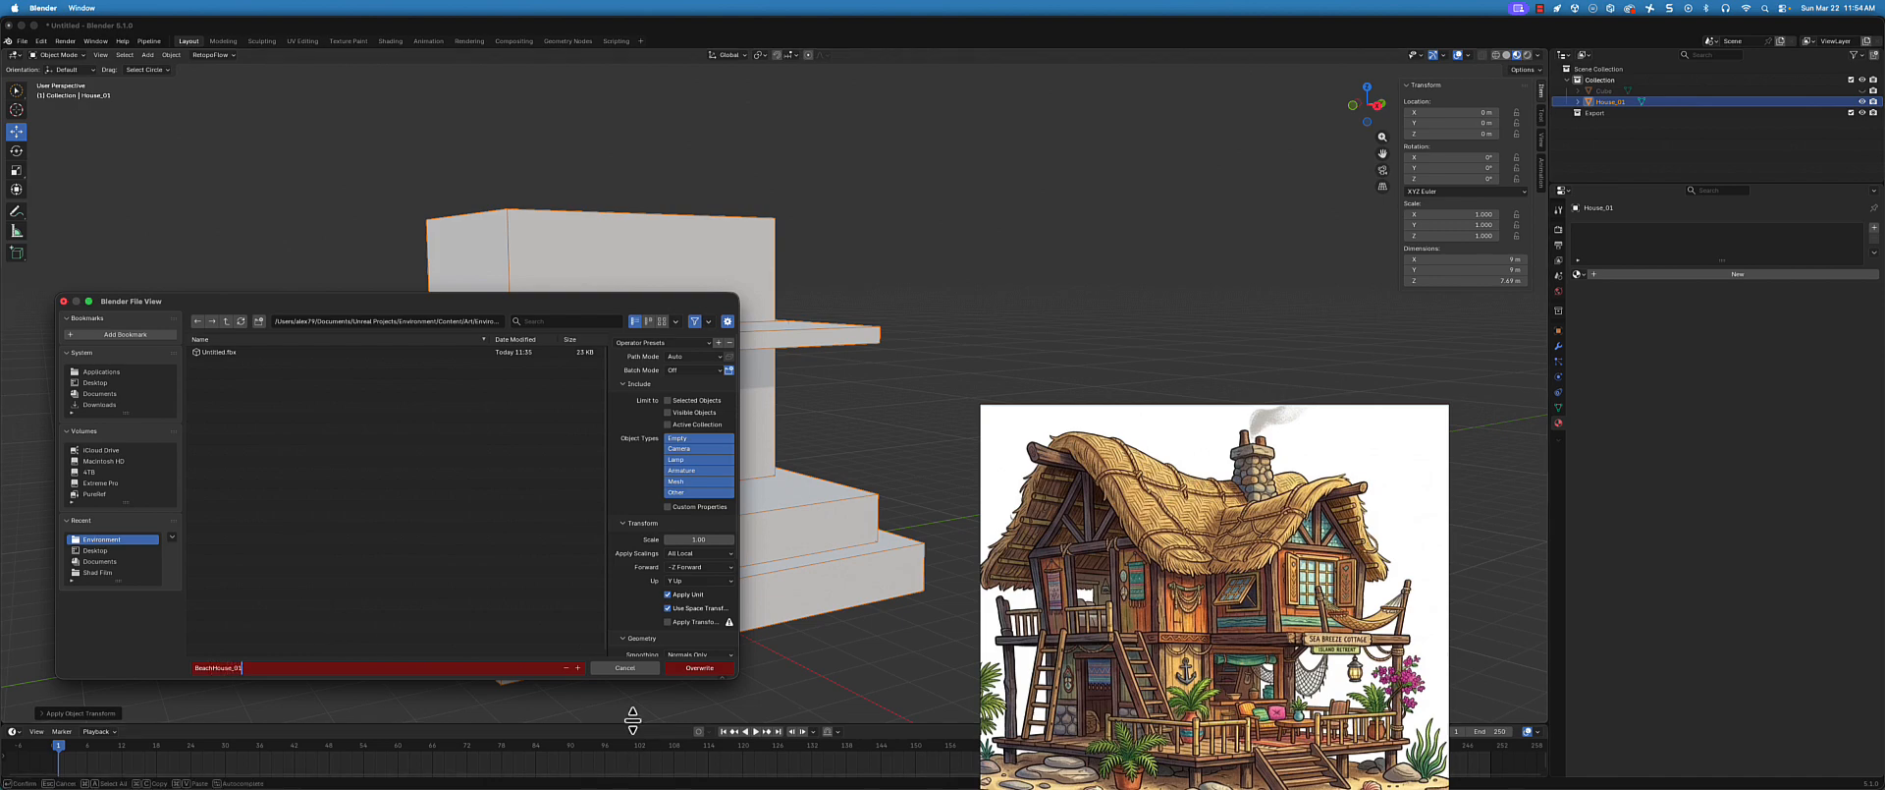
text(1)
key(Return)
click(713, 668)
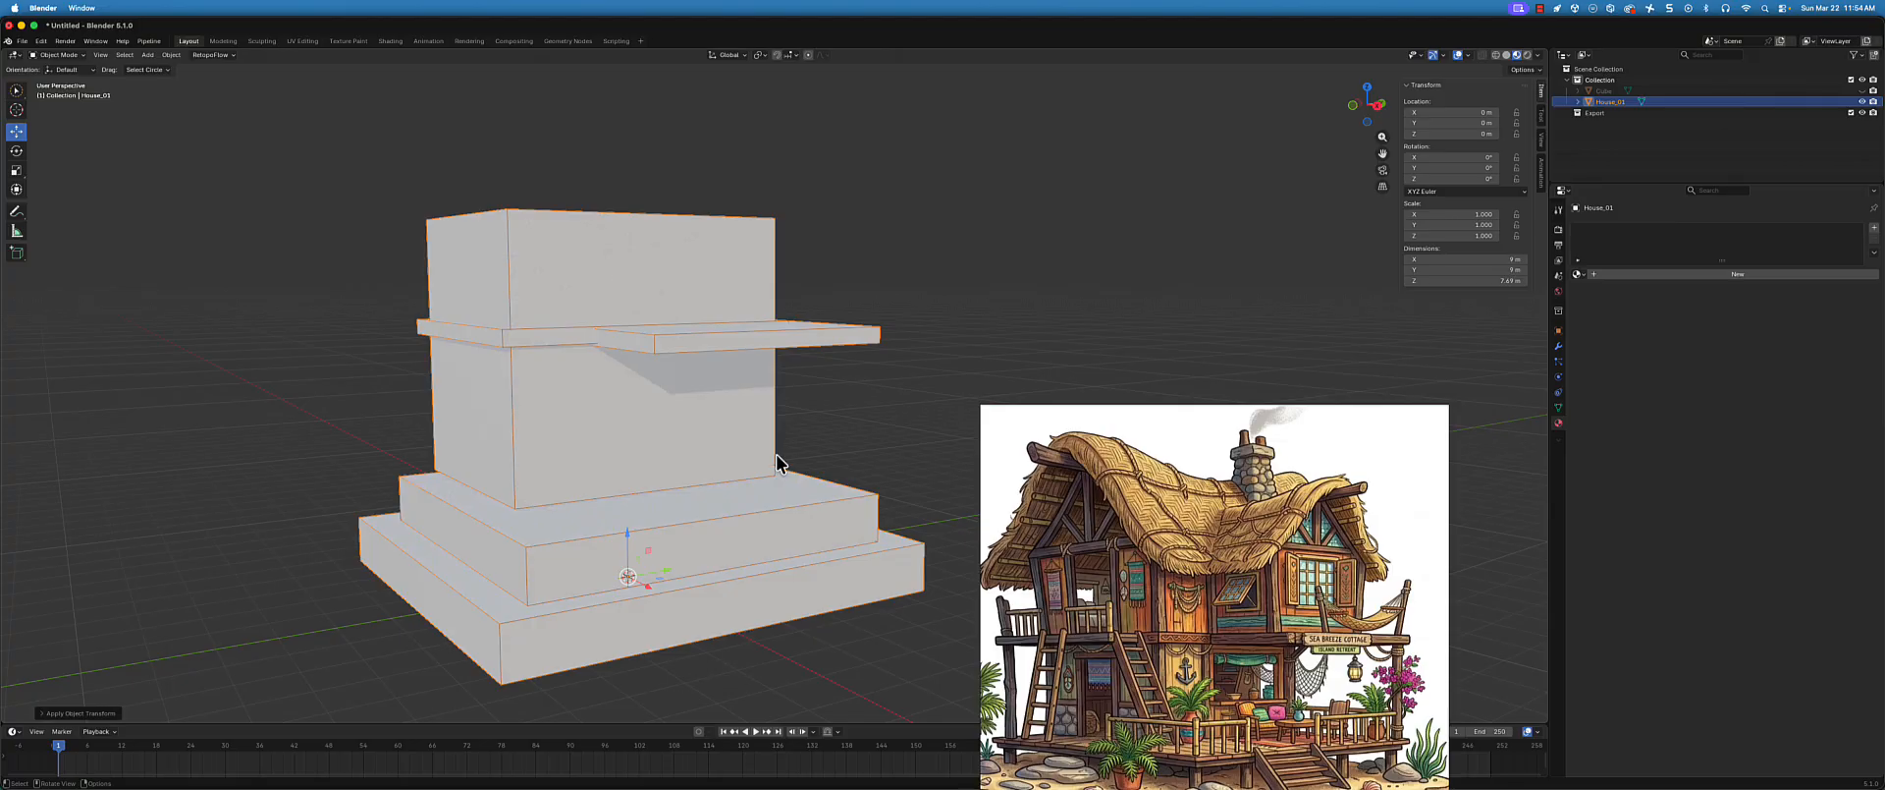
- Switch to Unreal Editor, accept the import of the detected BeachHouse_01 FBX, and enable Combine Static Meshes in the static mesh options
key(super+Tab)
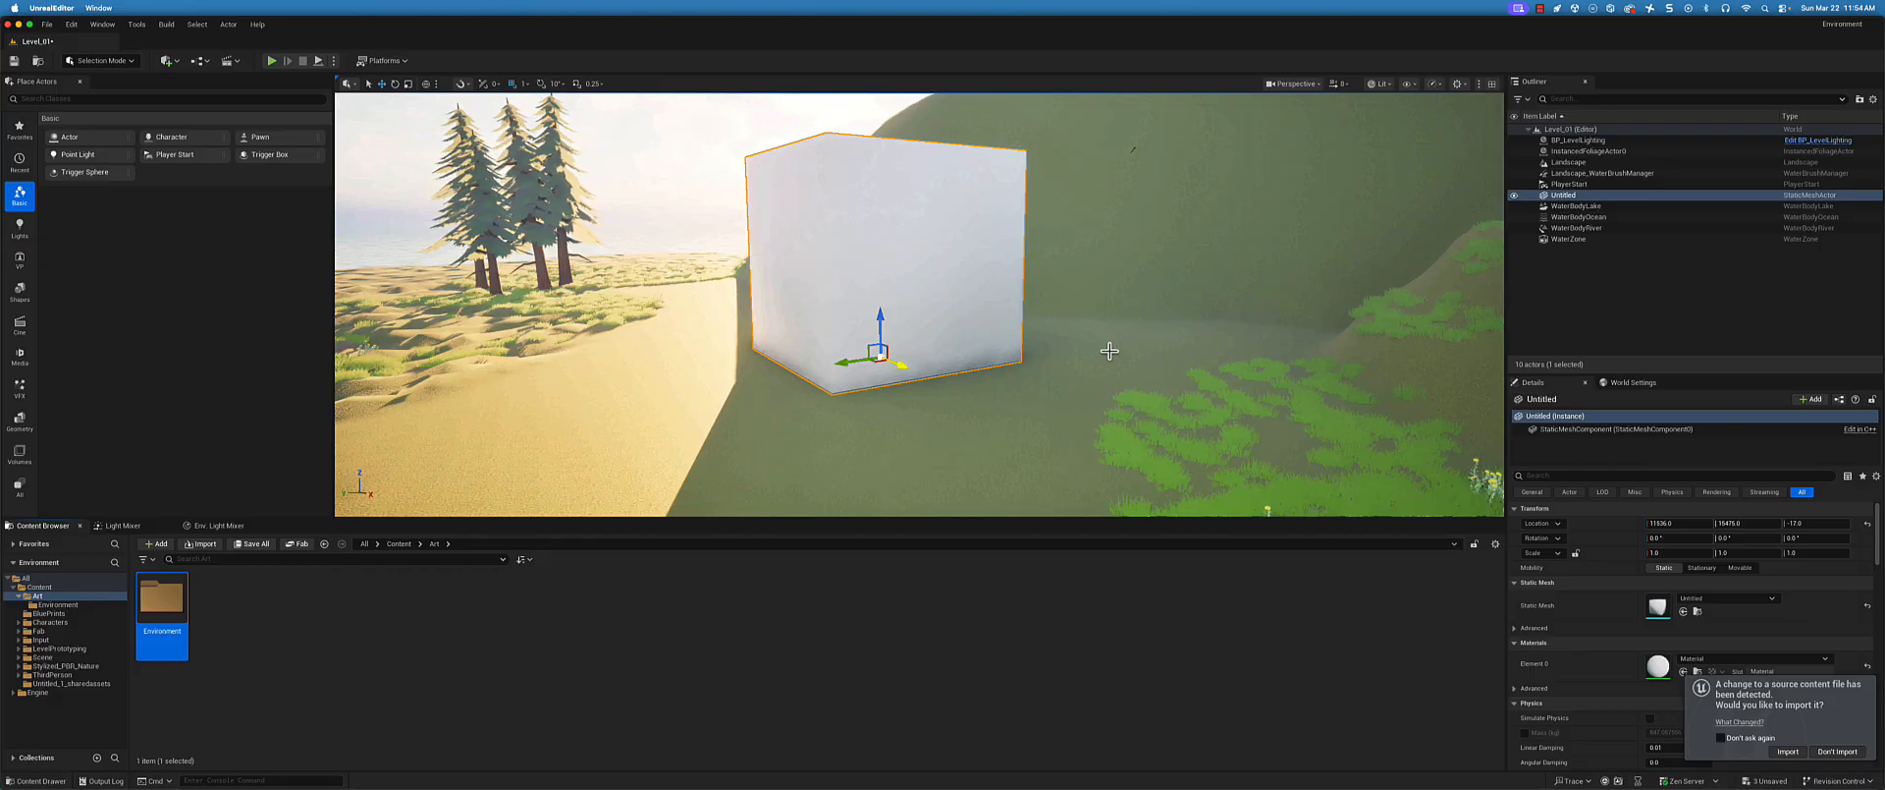
click(1789, 751)
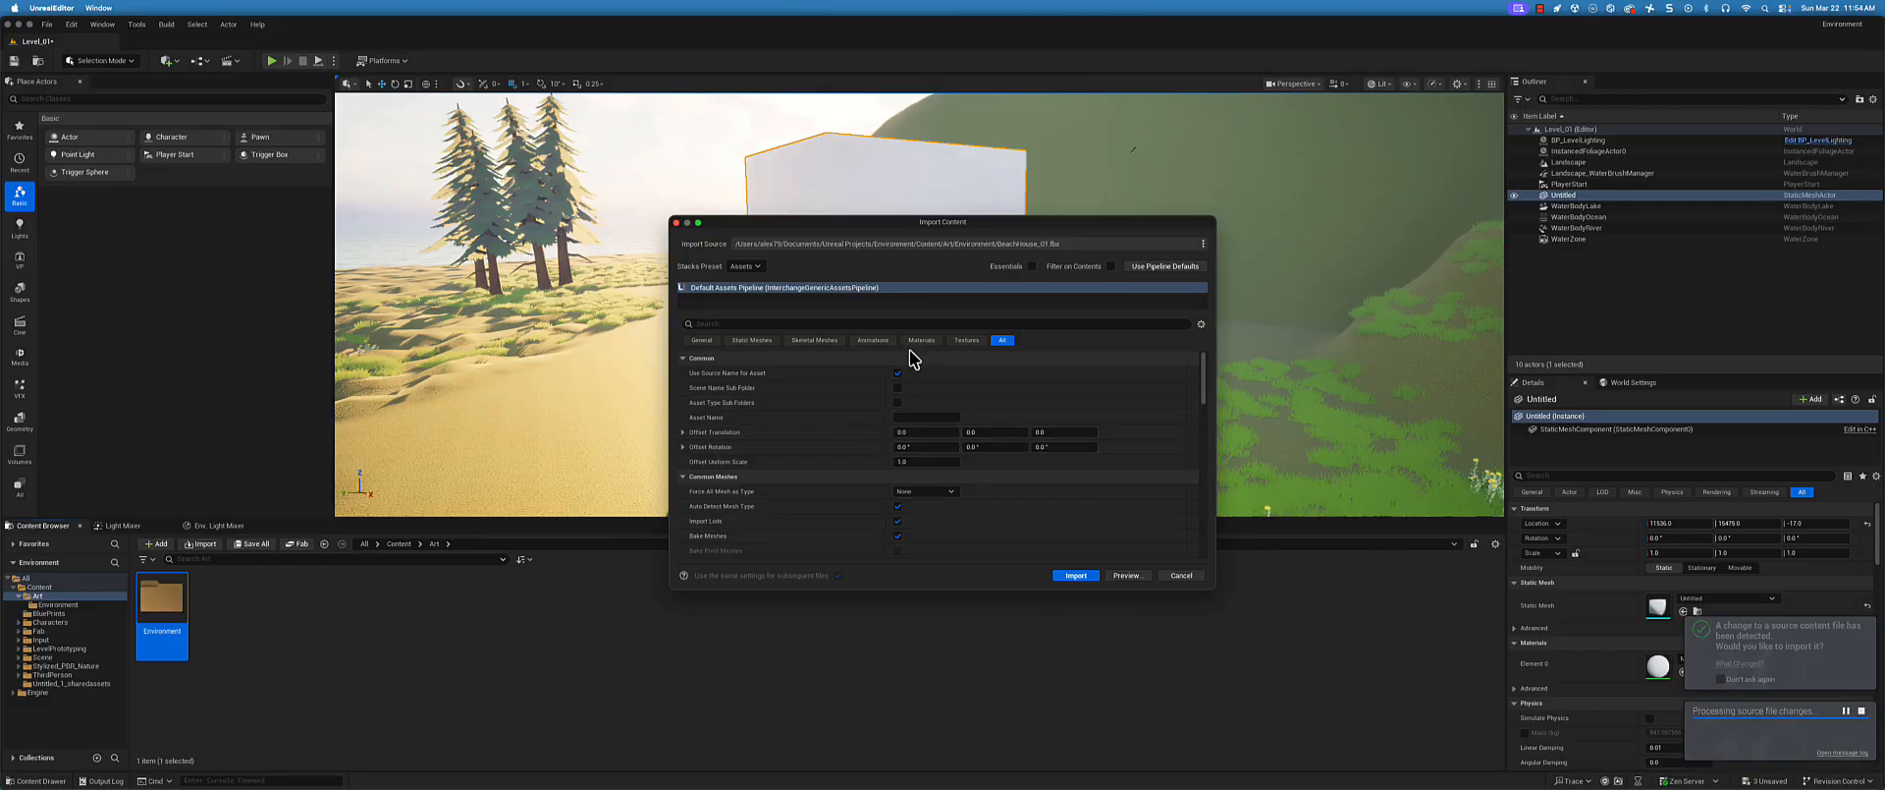
click(755, 339)
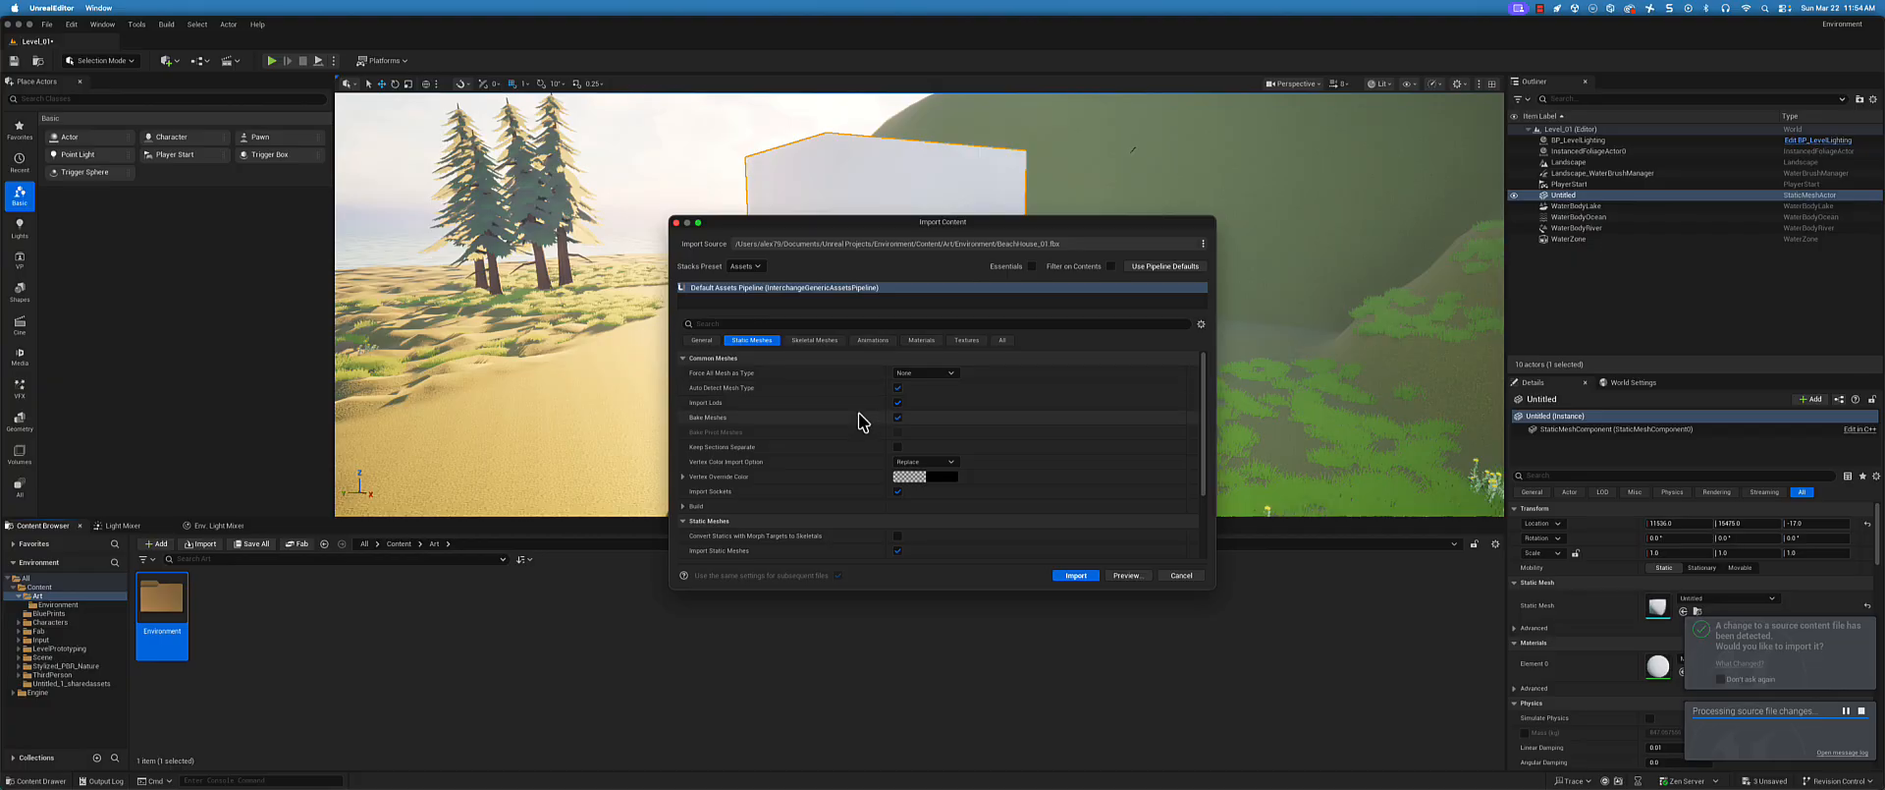
scroll(1017, 449, down, 3)
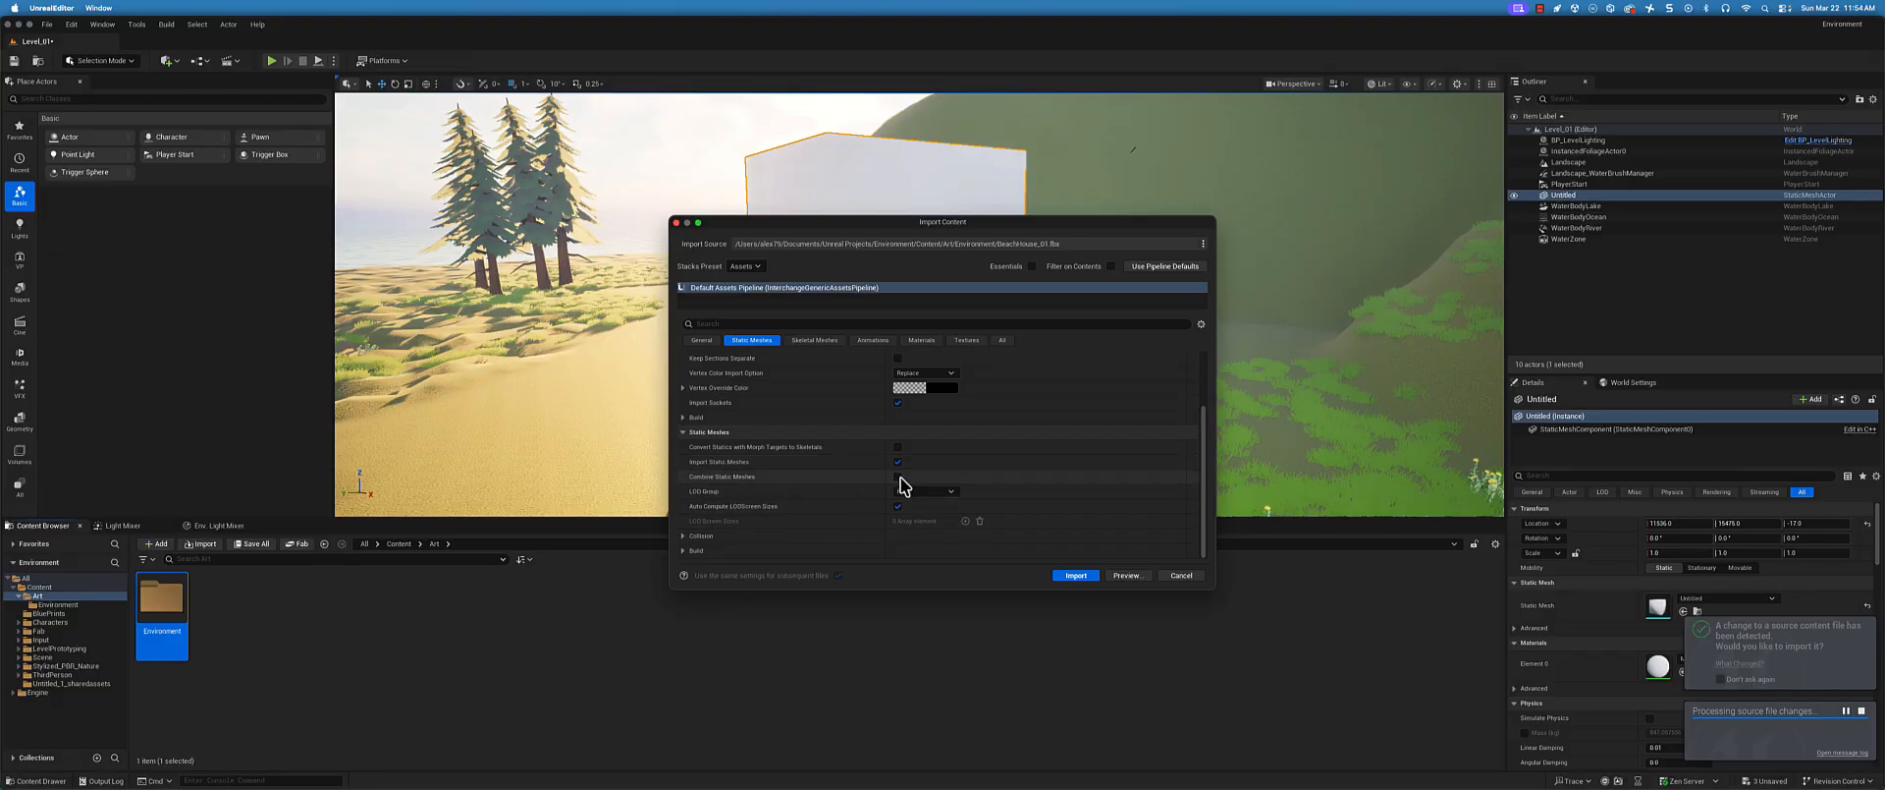
scroll(898, 483, up, 4)
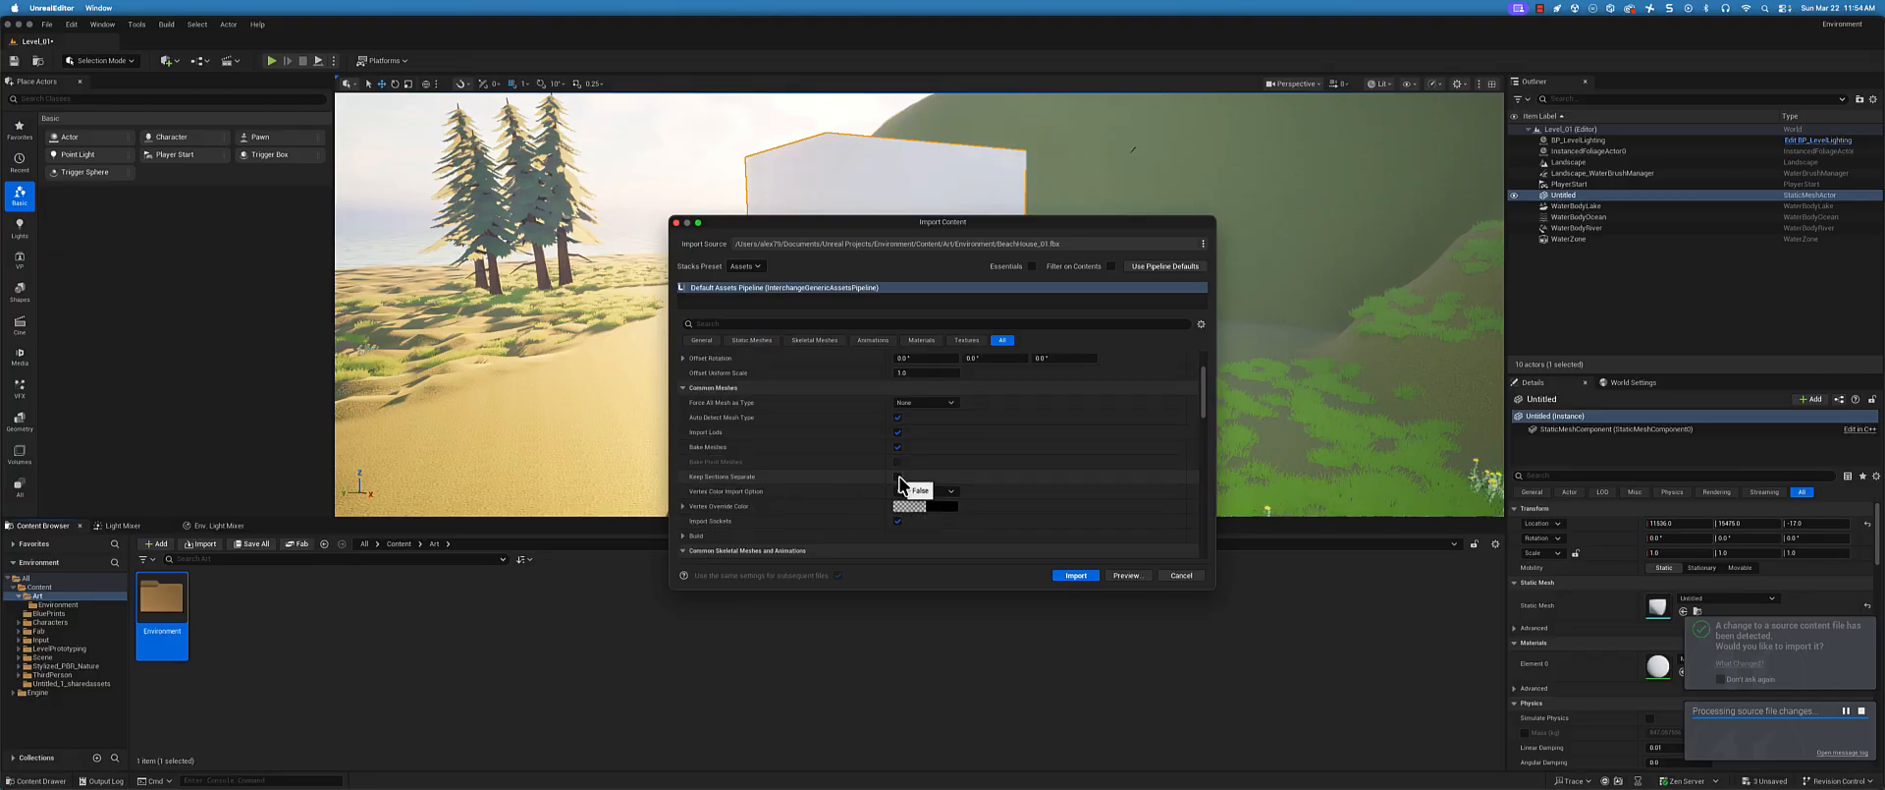
click(753, 341)
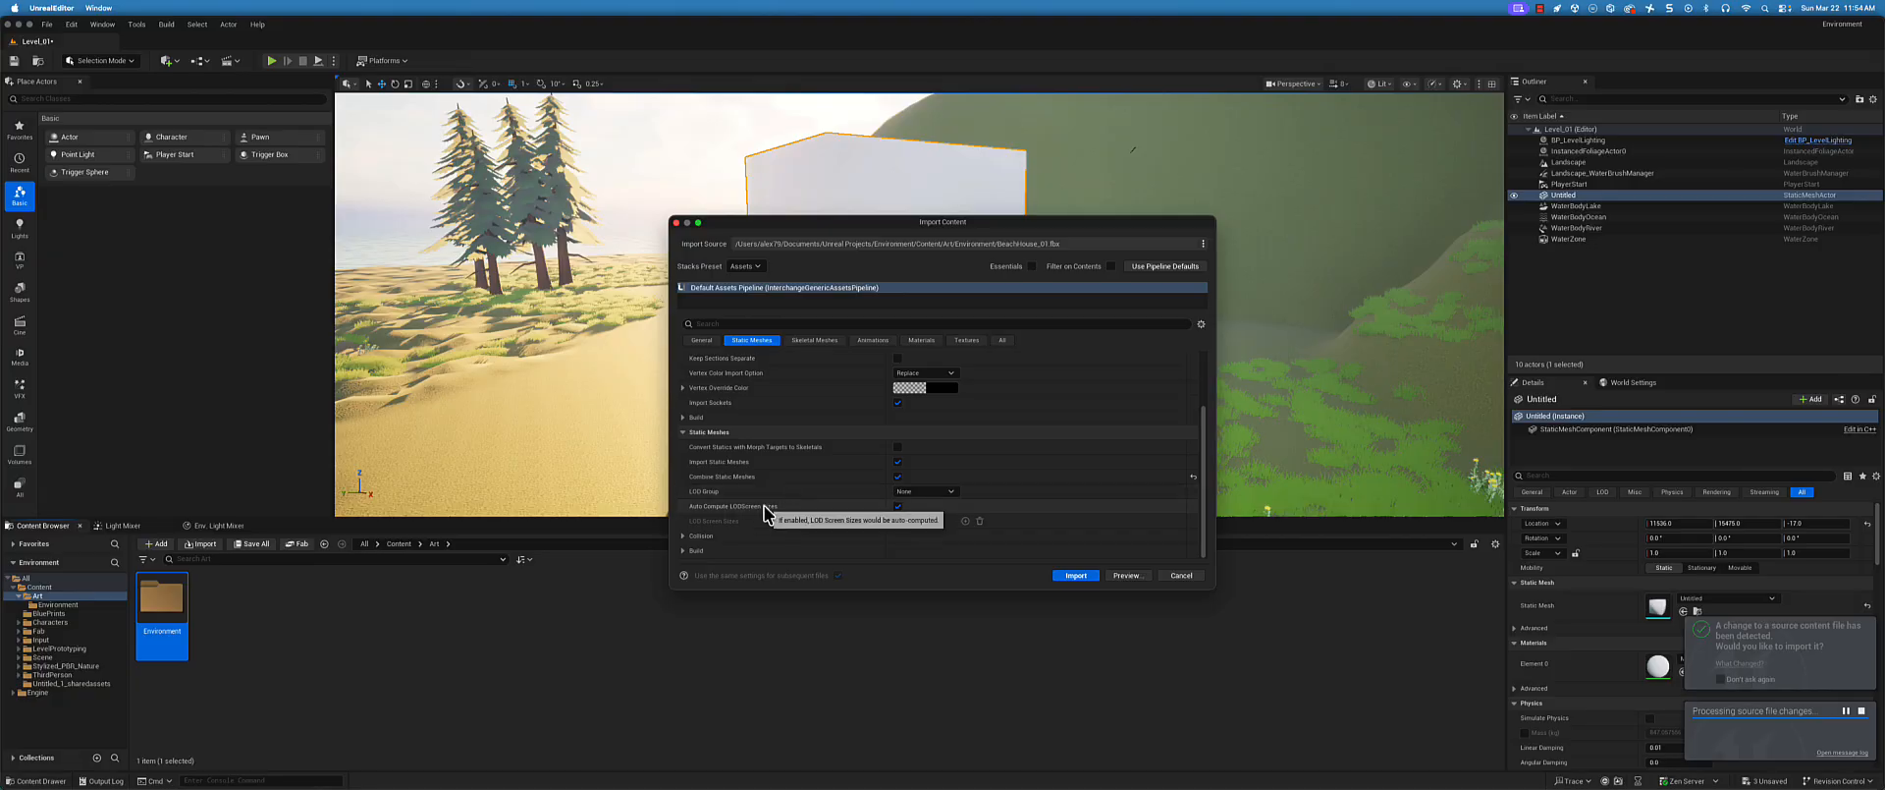
scroll(780, 500, up, 3)
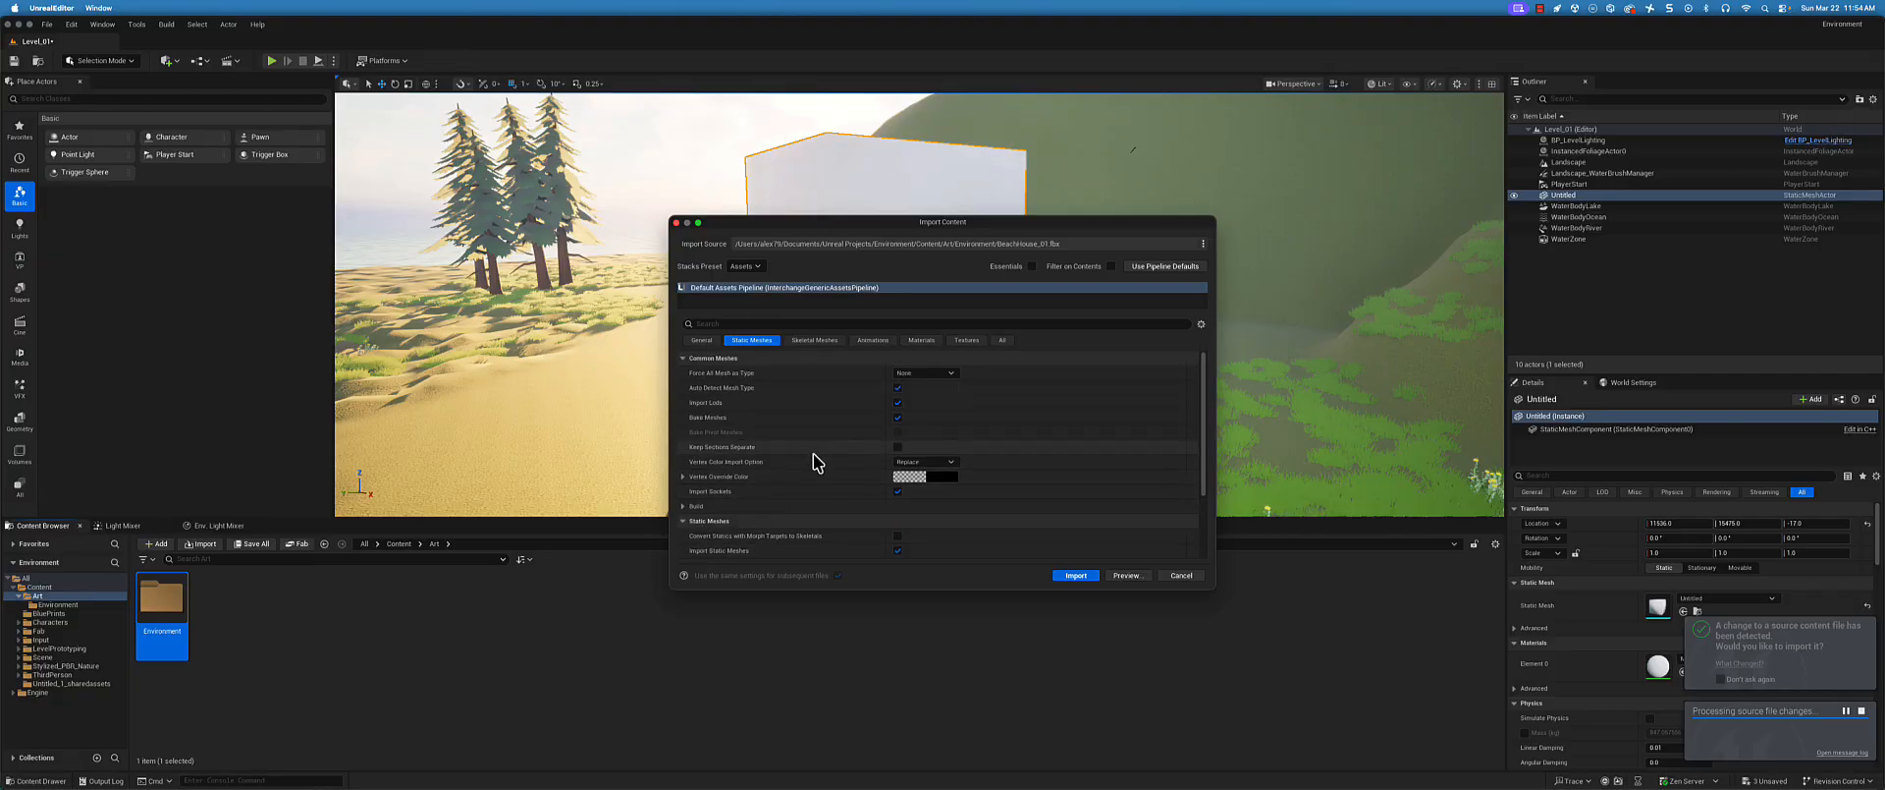
scroll(813, 465, down, 3)
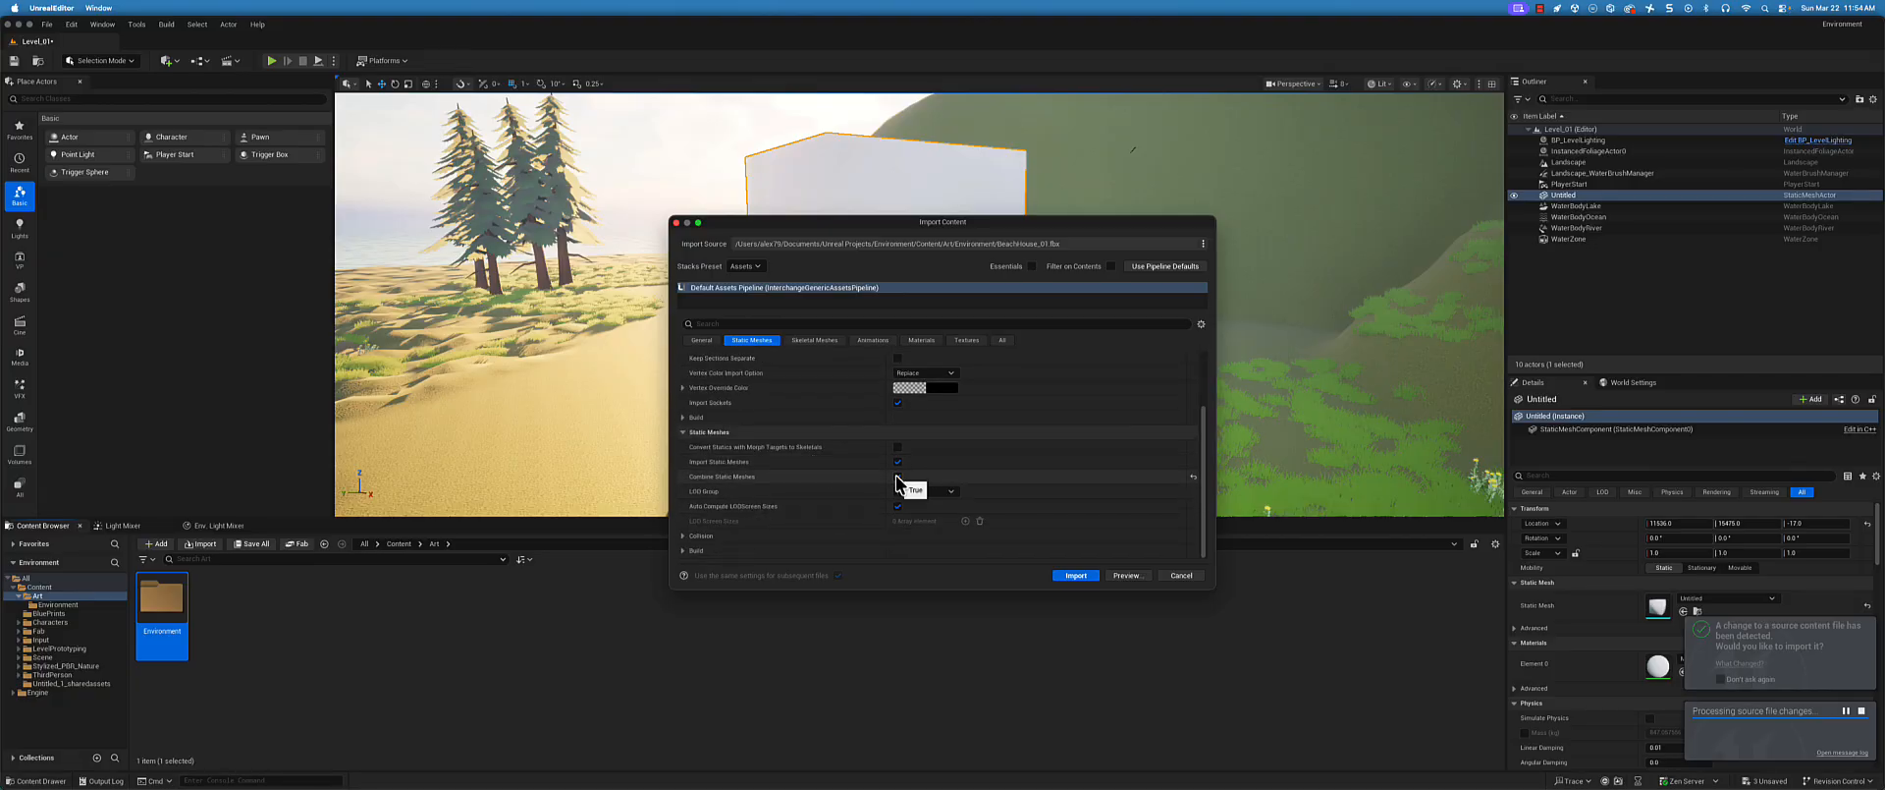
- Review the texture options, import the file, and place BeachHouse_01 from the Environment folder into the level beside the white cube
click(953, 344)
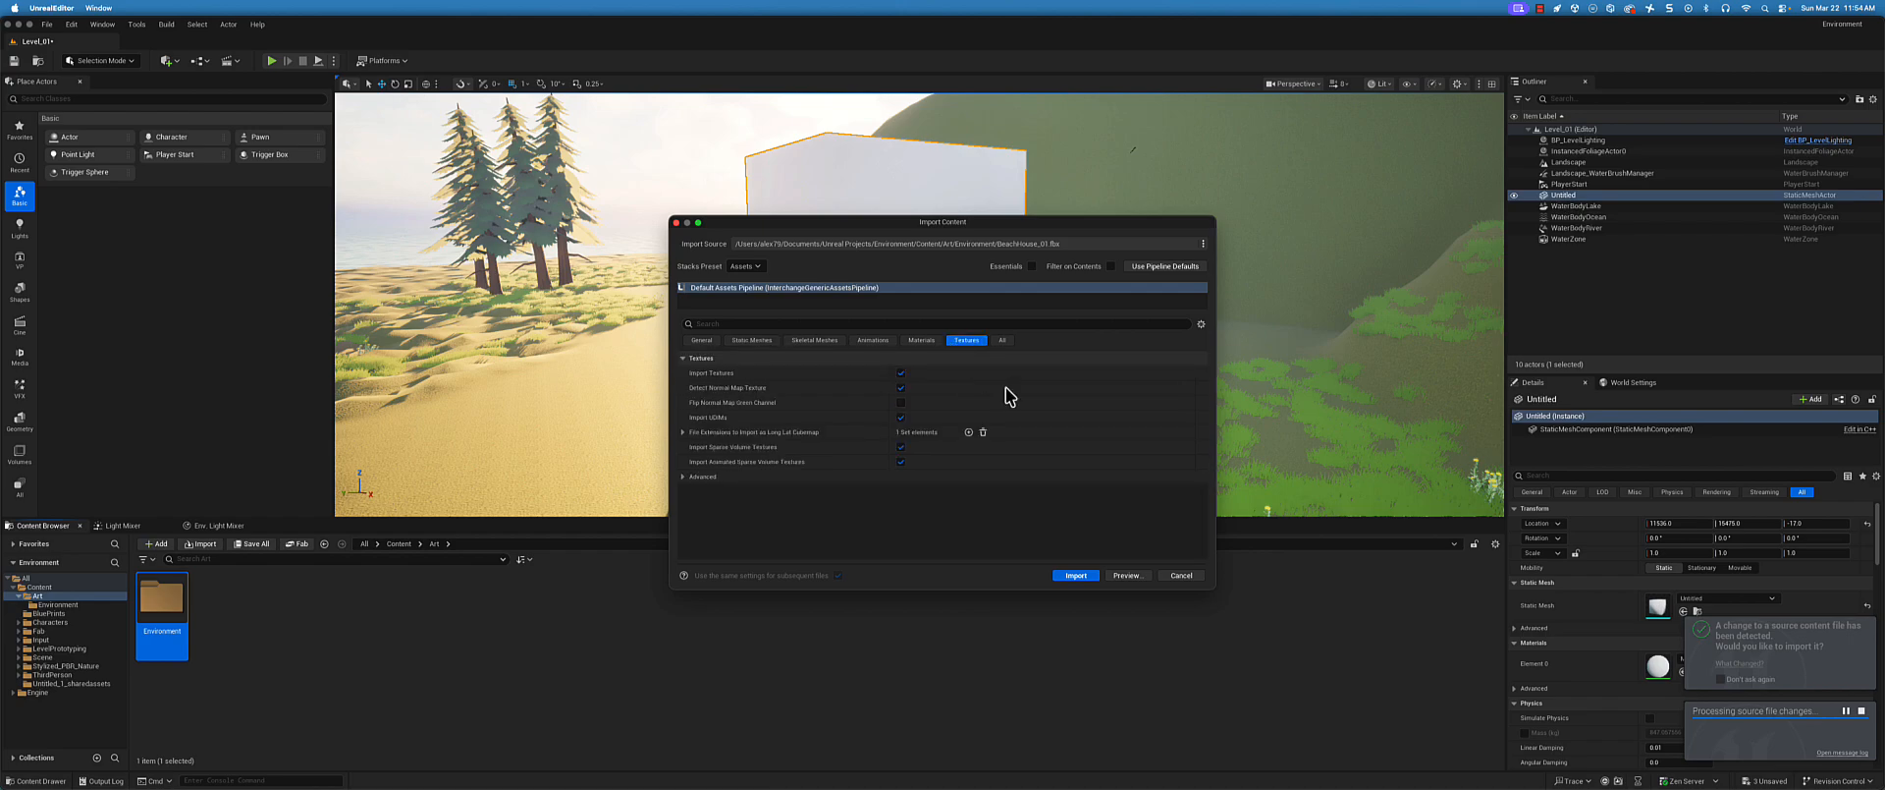
click(1083, 578)
double_click(161, 603)
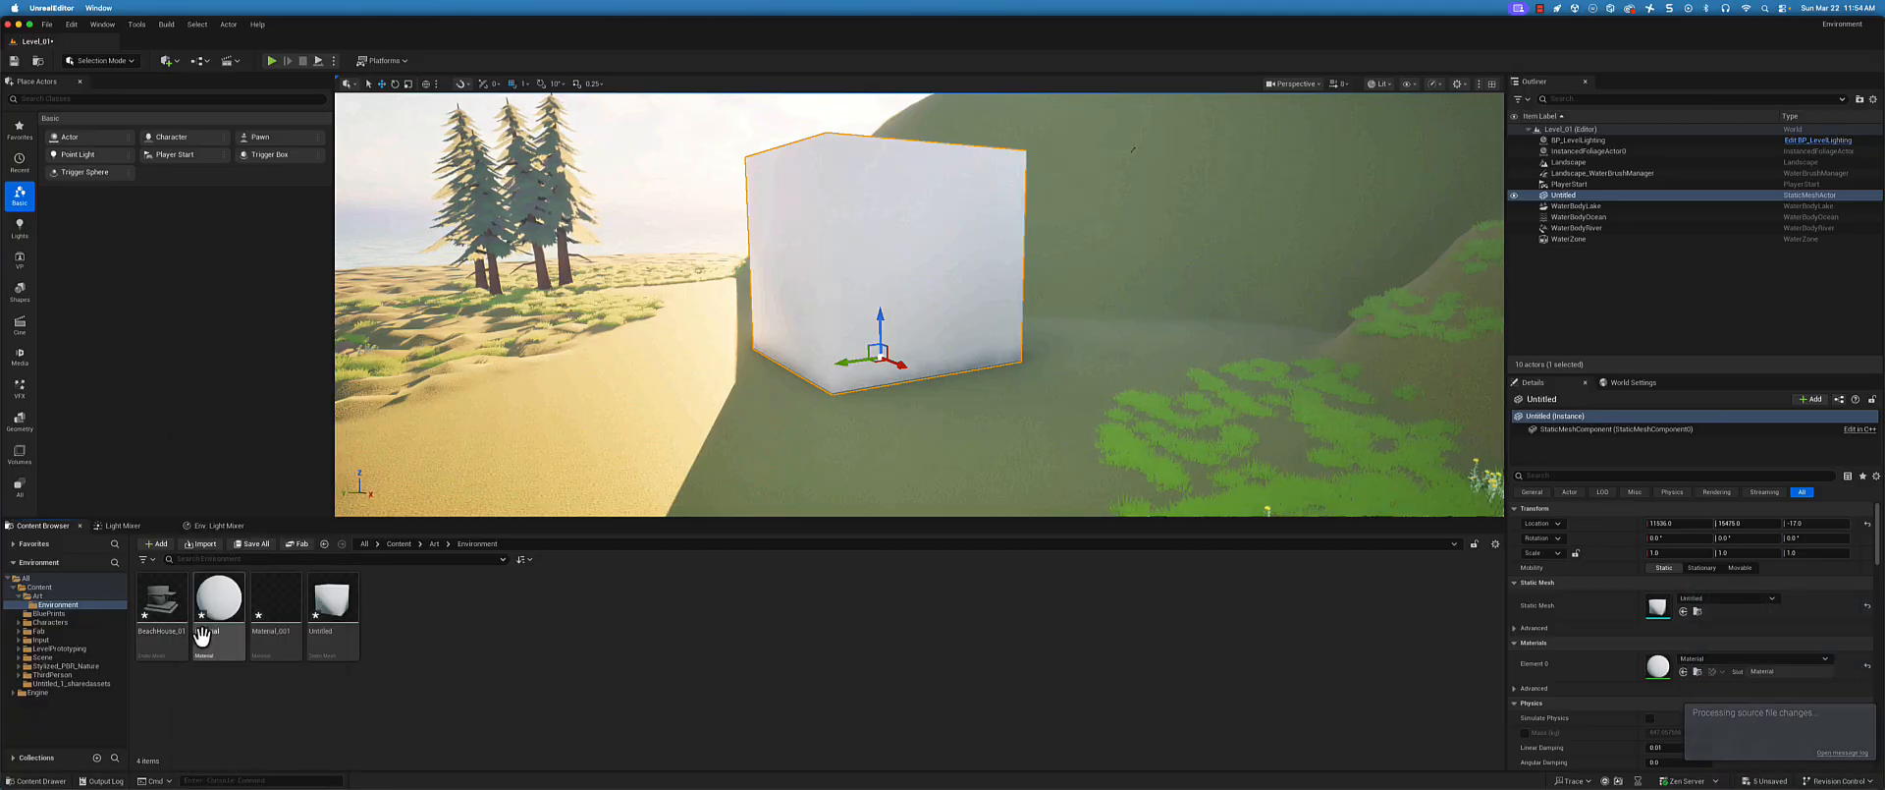
drag(152, 610, 694, 392)
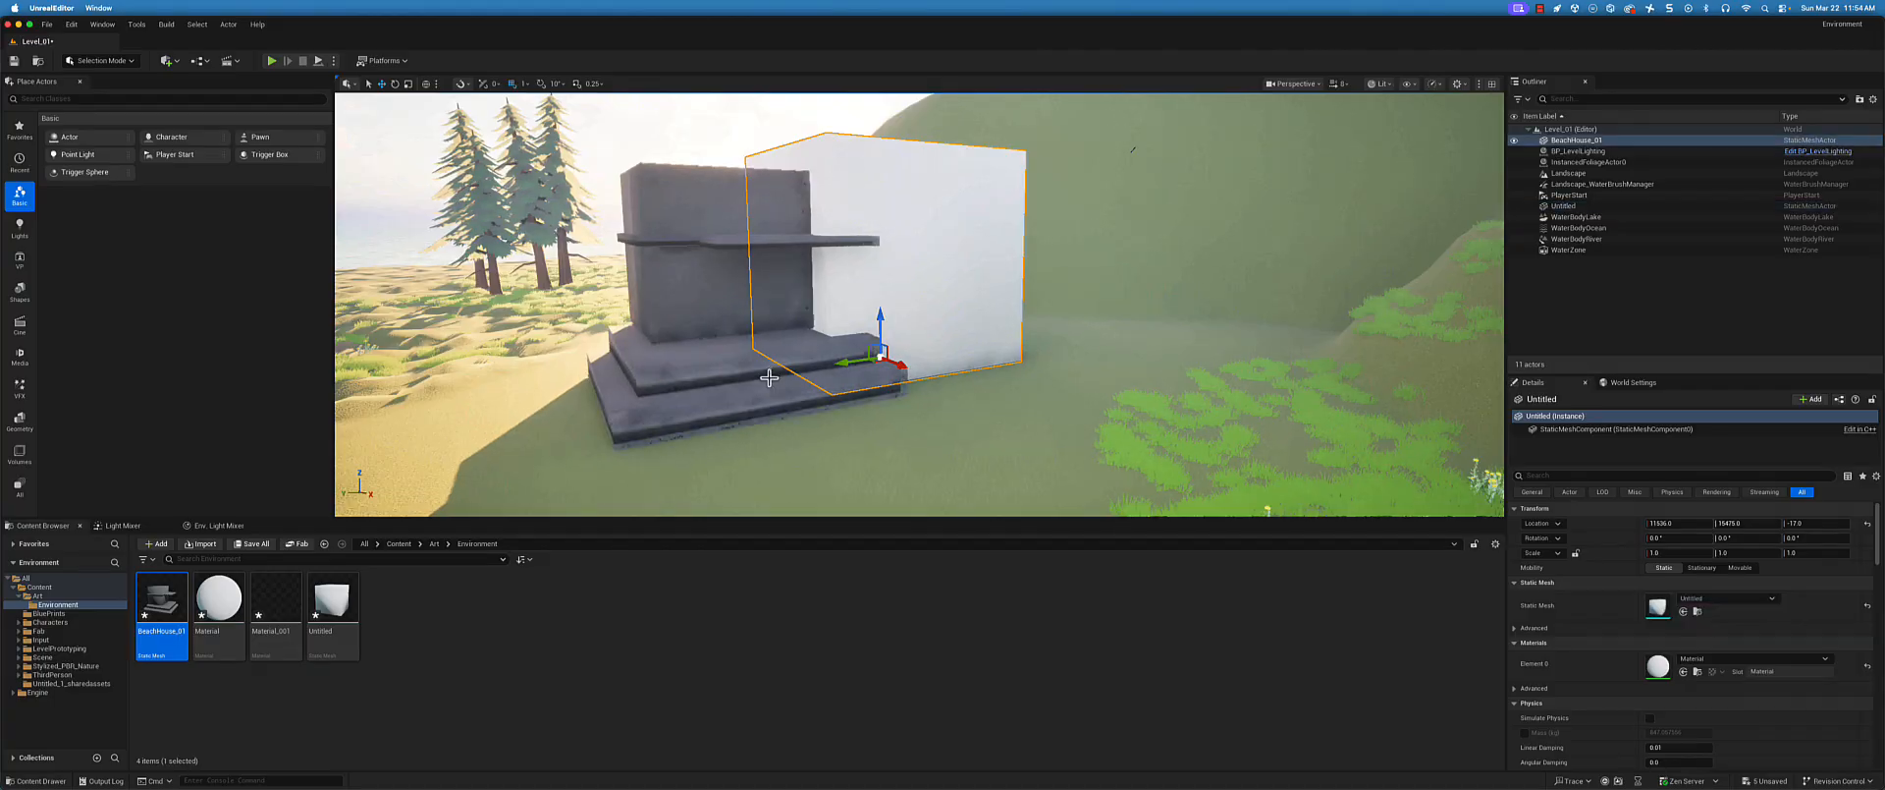
- Delete the white placeholder cube from the level and move BeachHouse_01 along one axis to where the cube stood
click(952, 277)
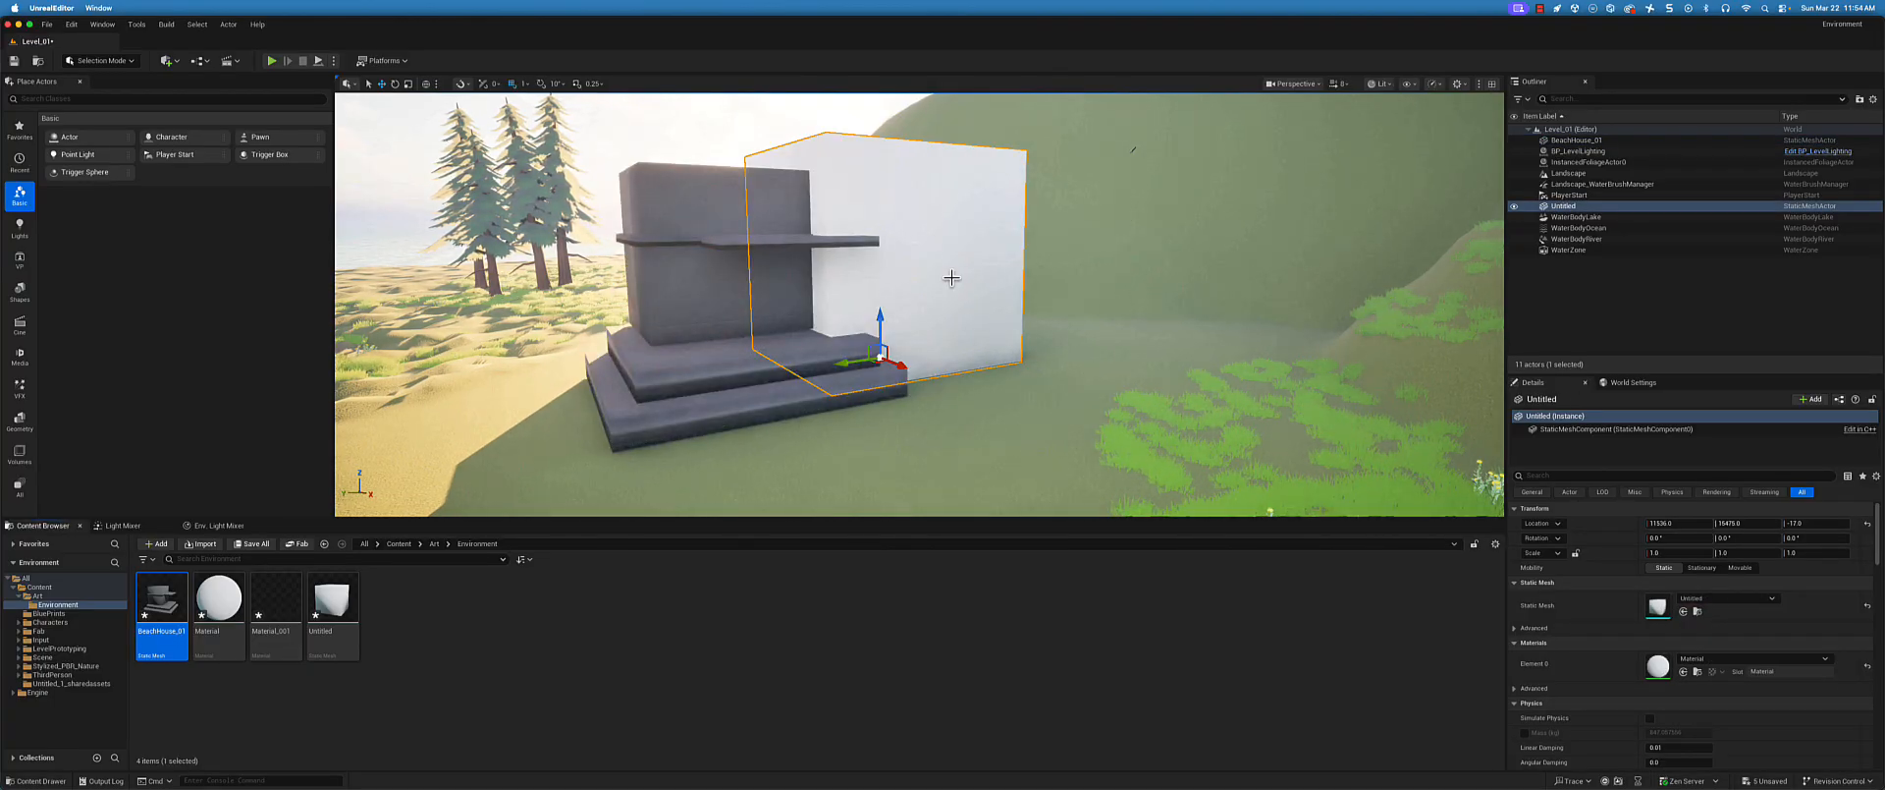
key(Delete)
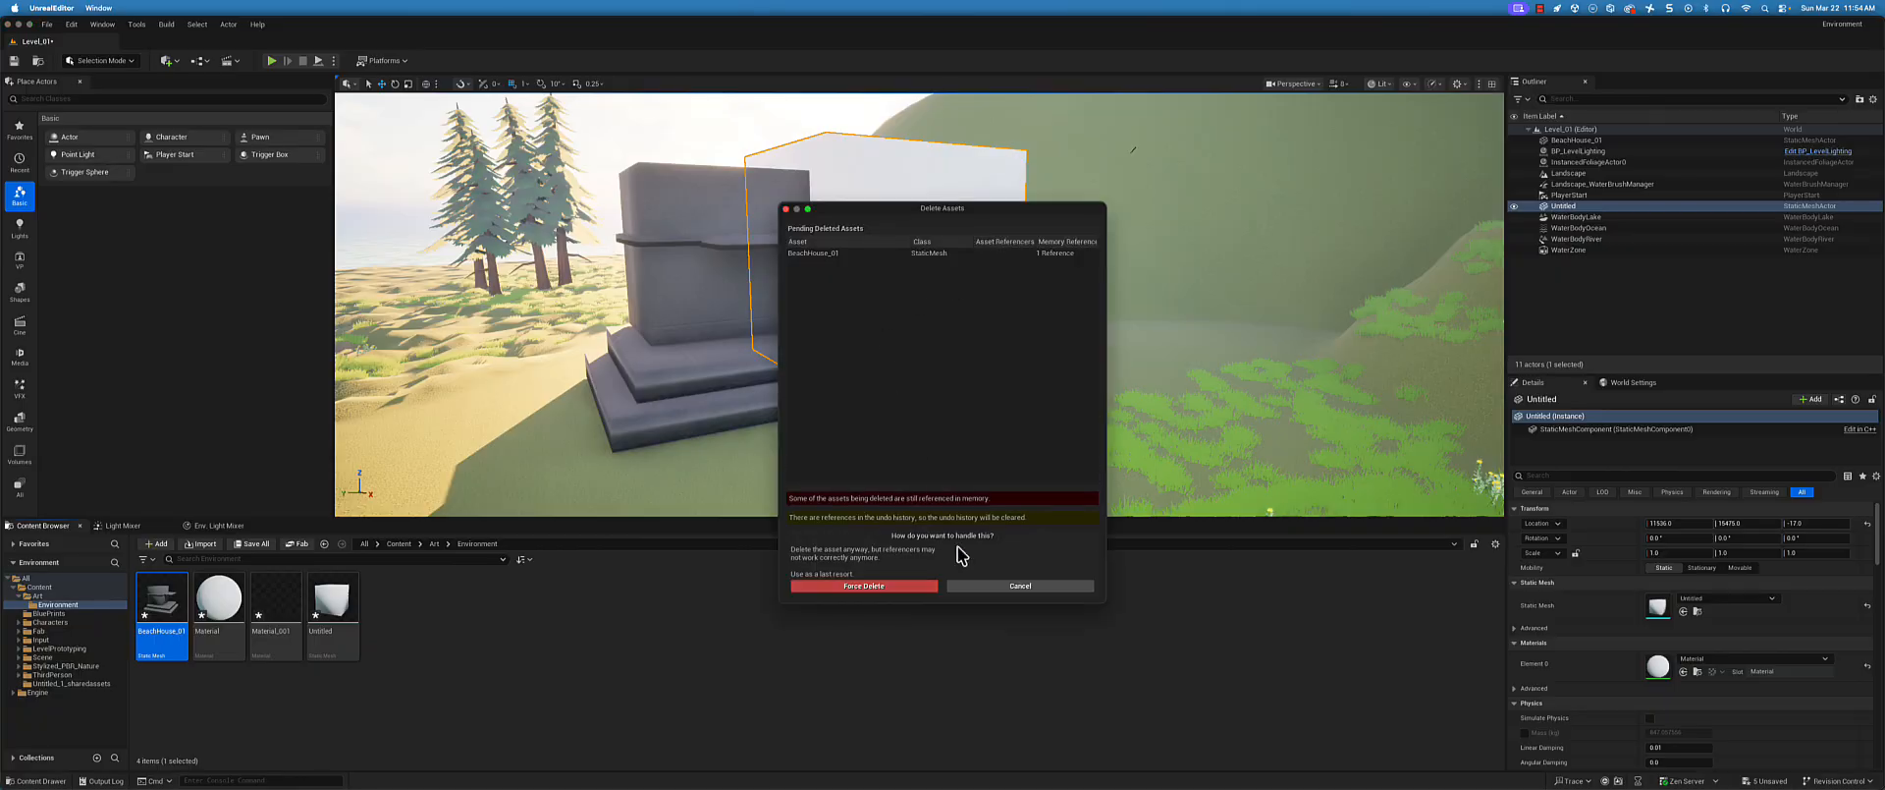
click(1019, 587)
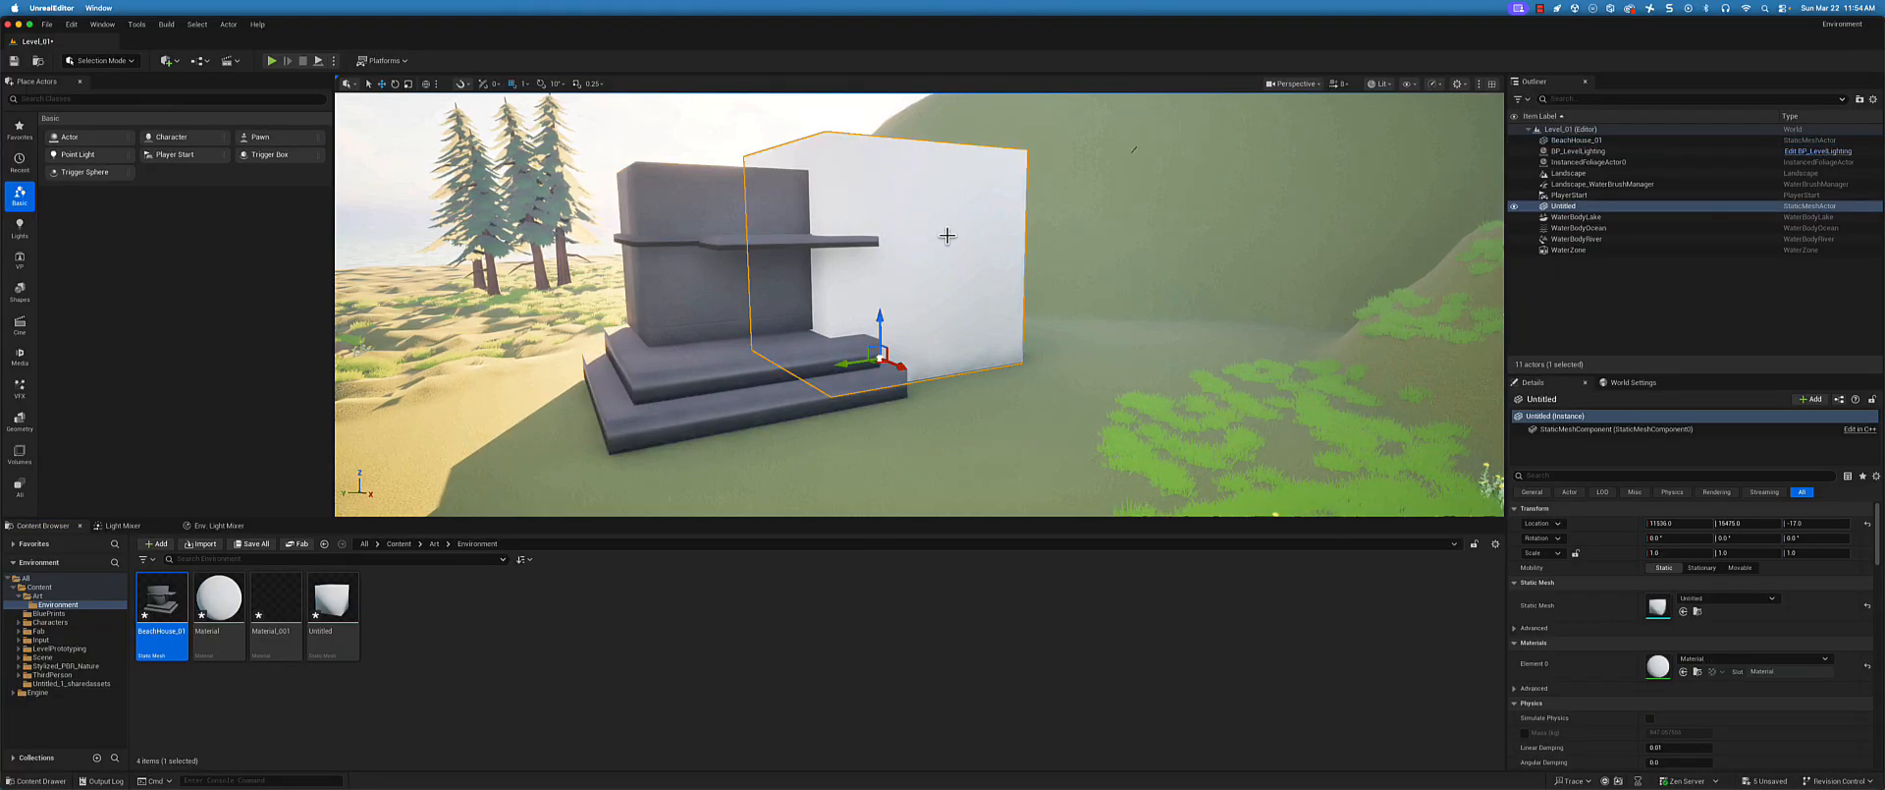
key(Delete)
click(810, 348)
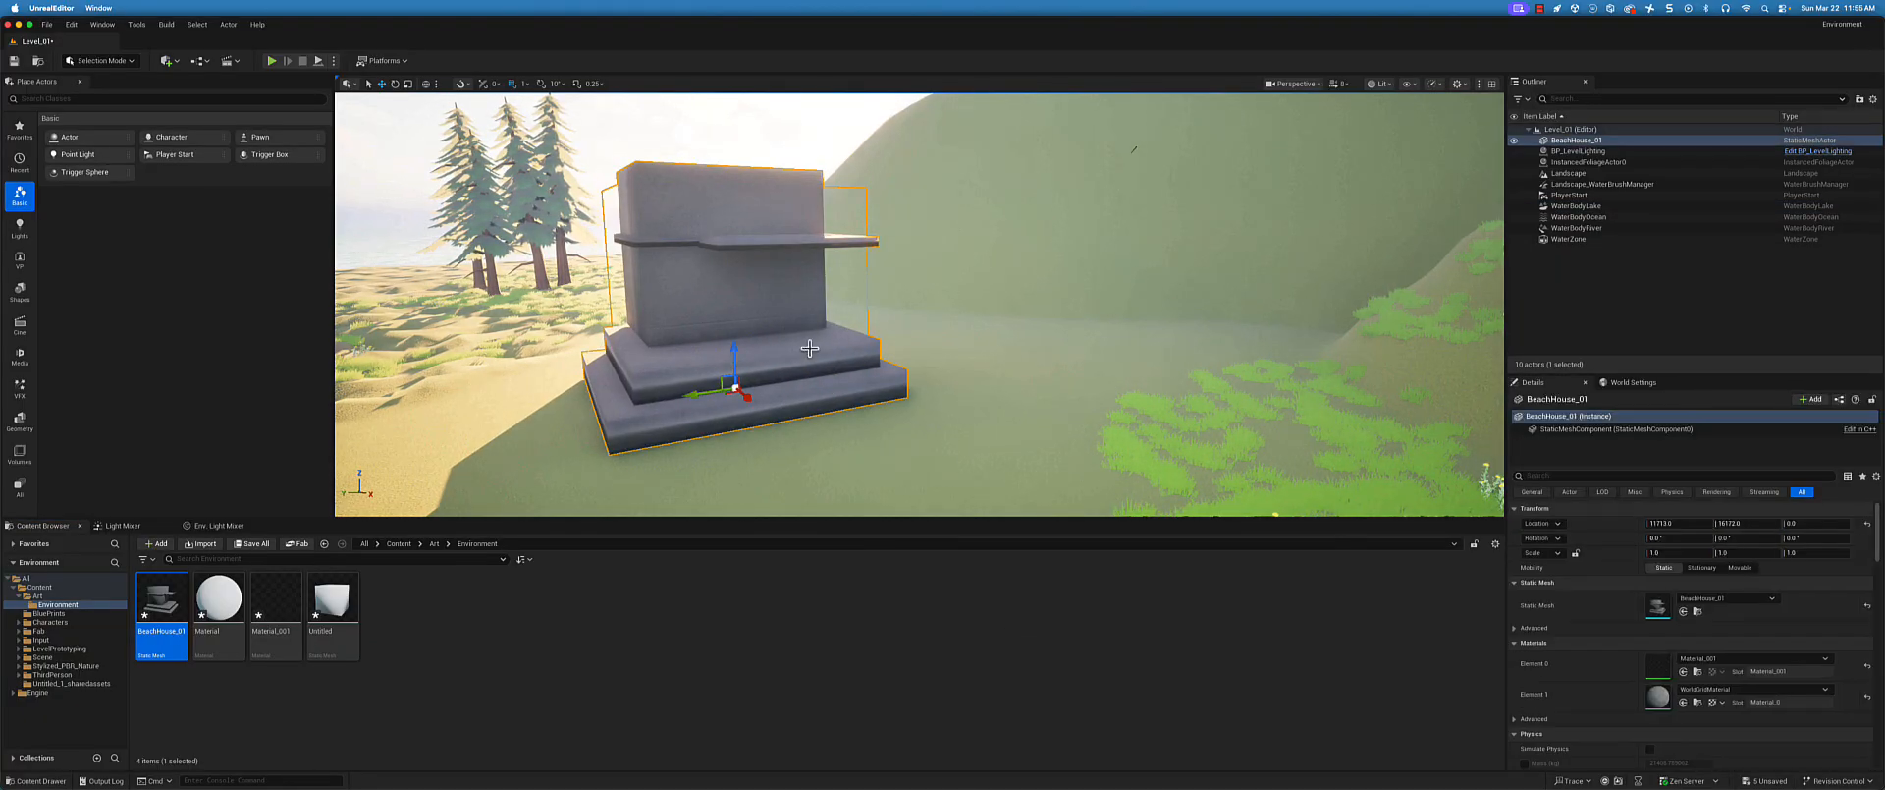
drag(703, 393, 891, 353)
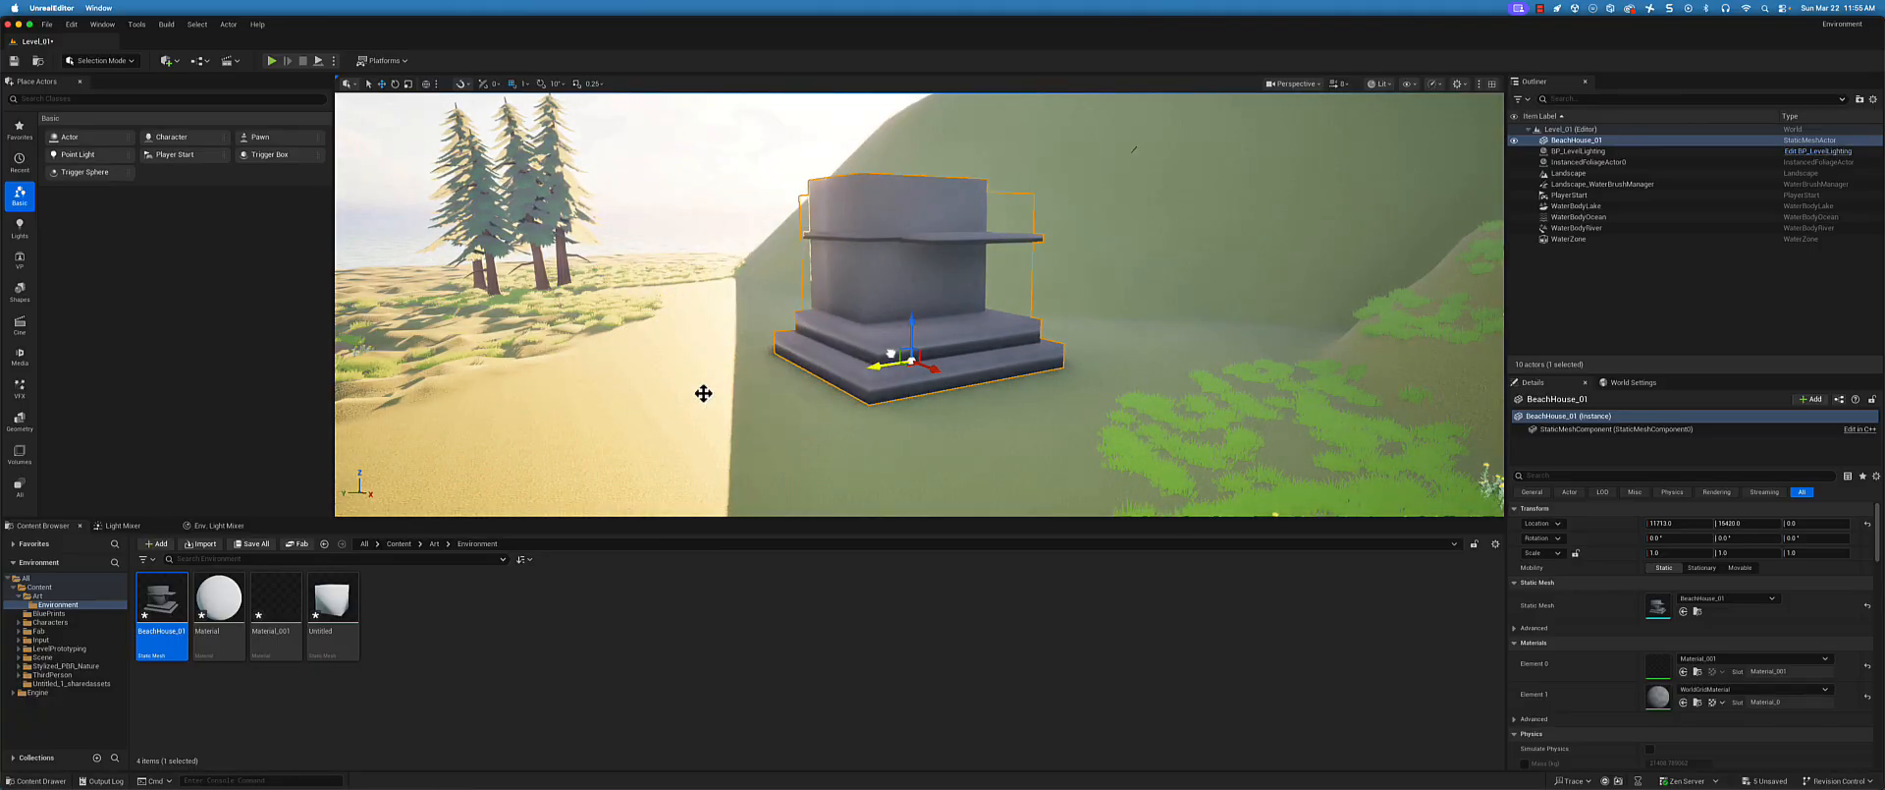
- Playtest the level by running the character up to the house and jumping at its base to judge scale, and end the session
click(271, 60)
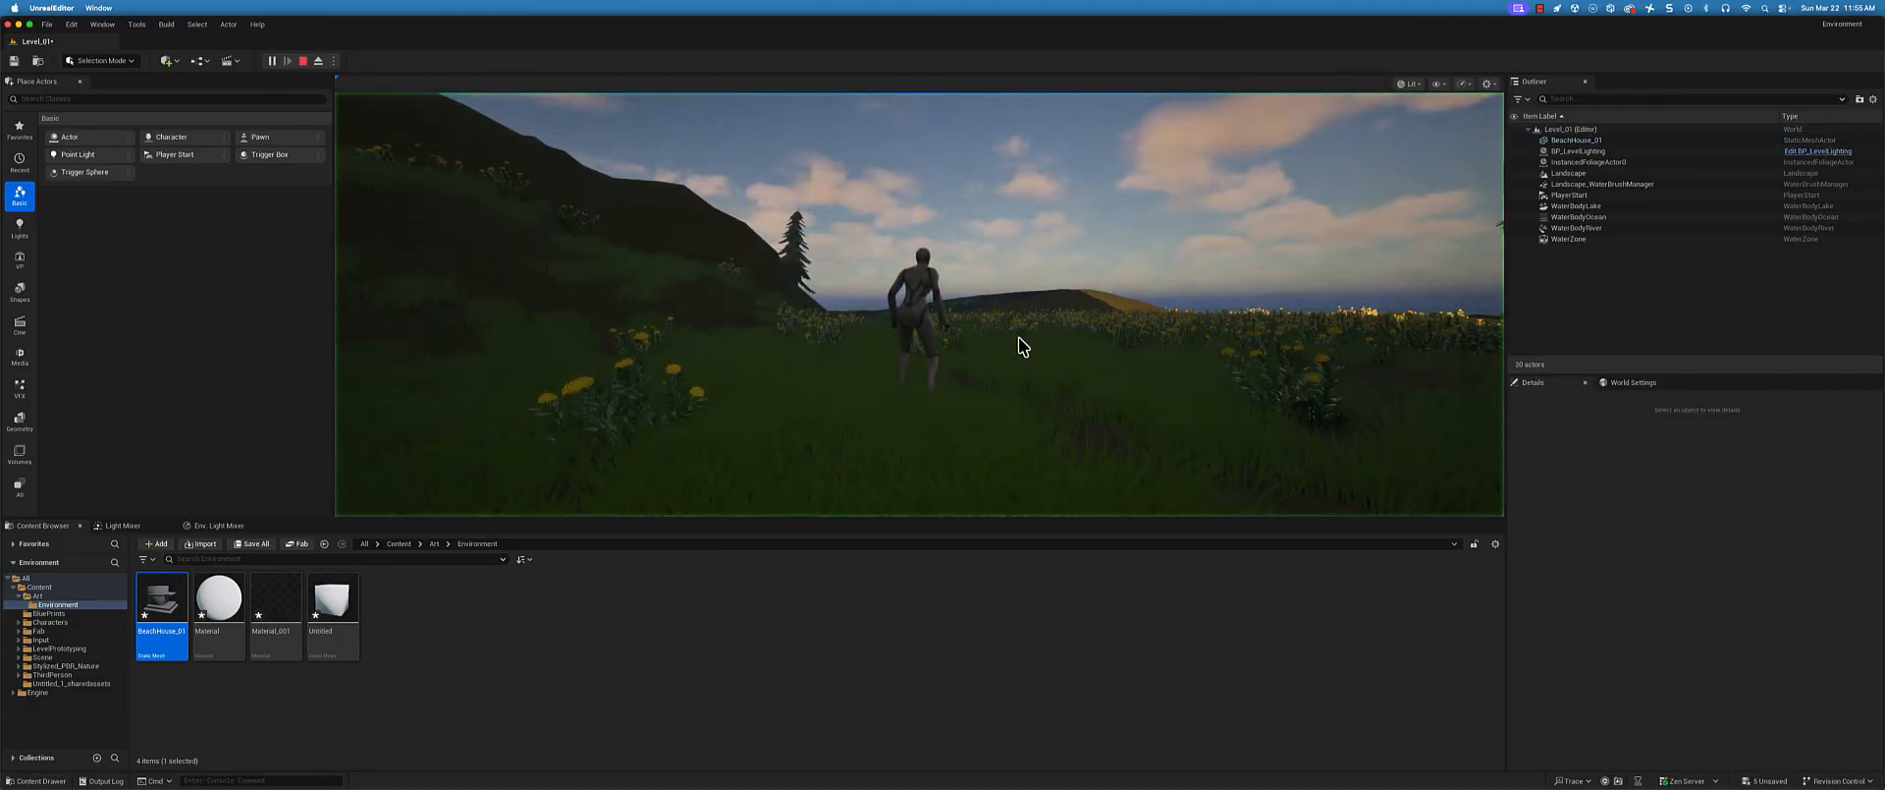
key(w)
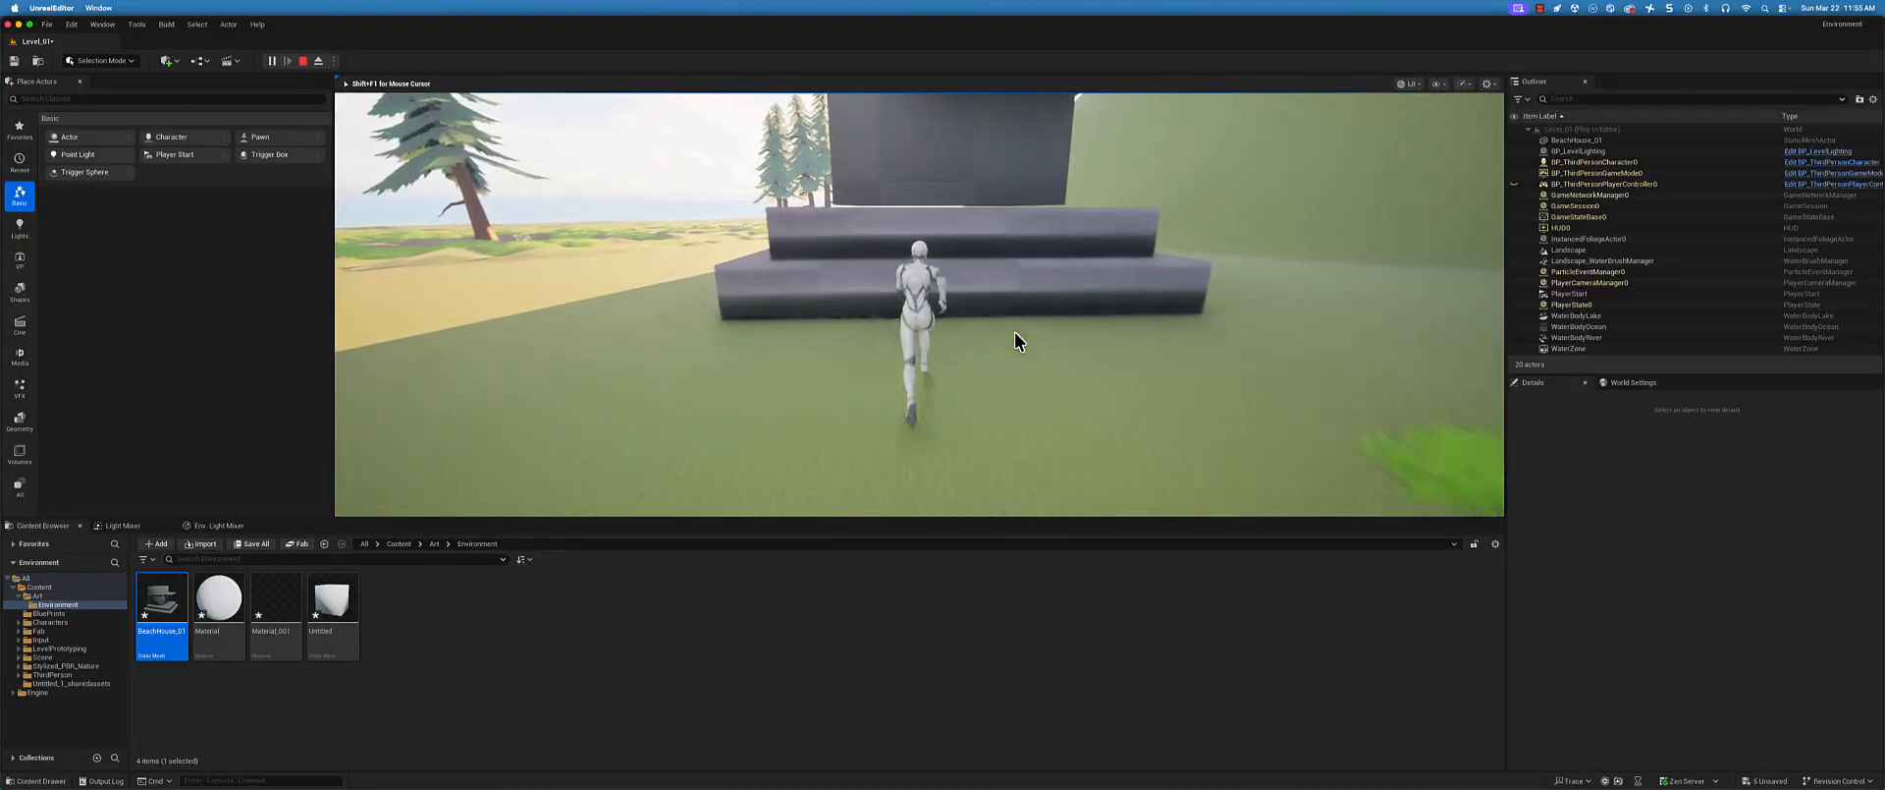
key(space)
key(space)
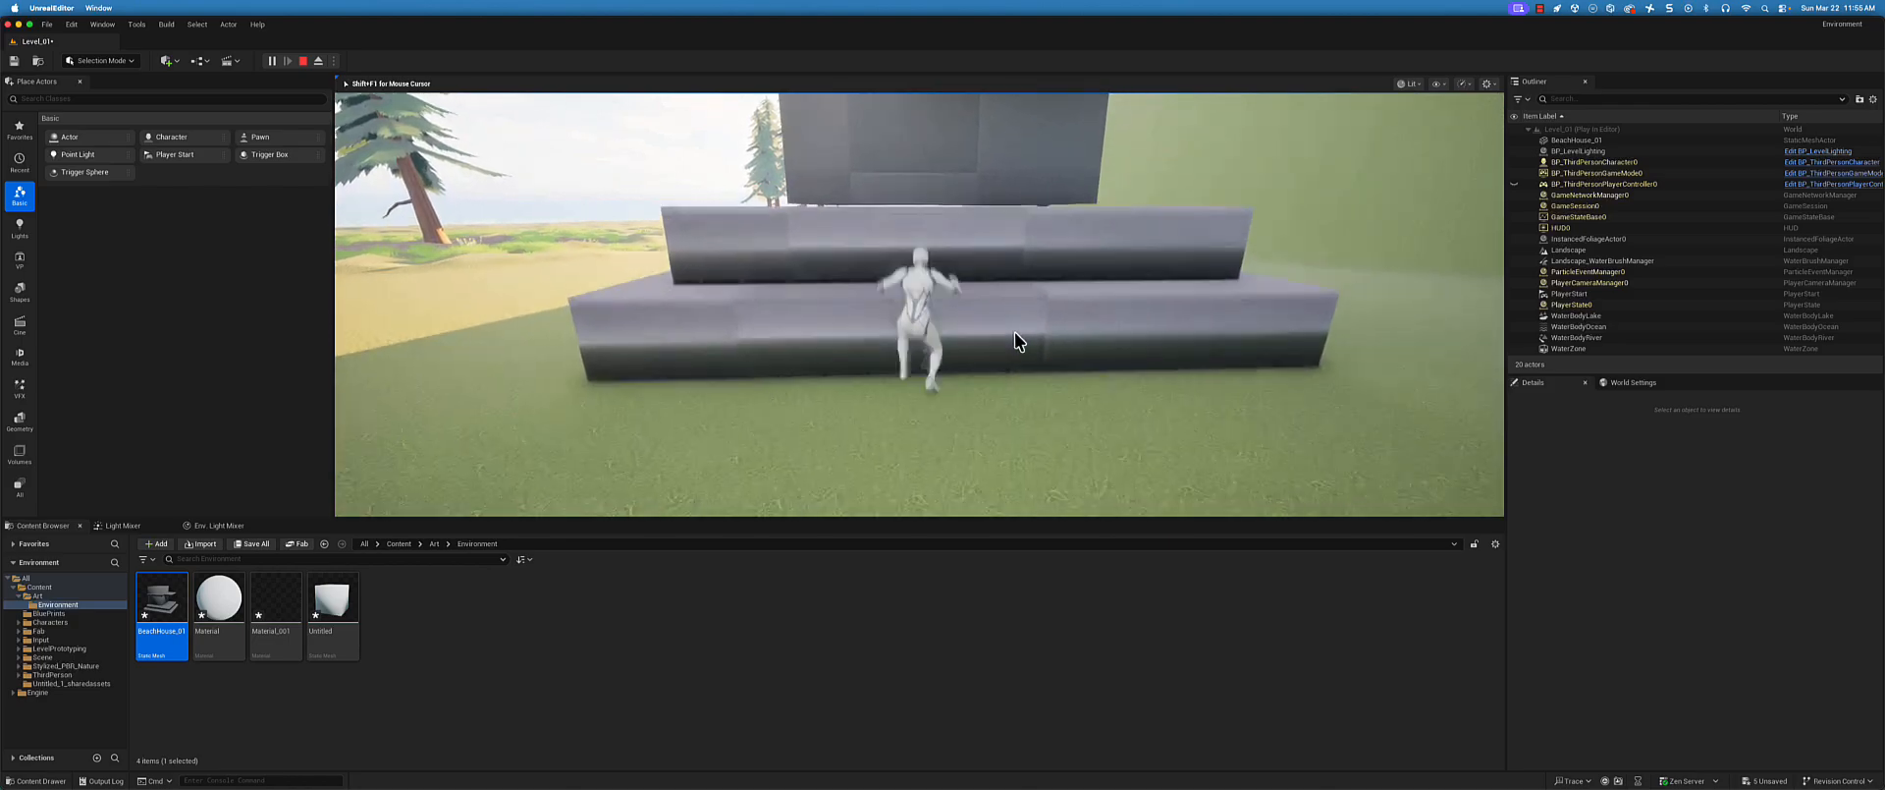
key(s)
key(a)
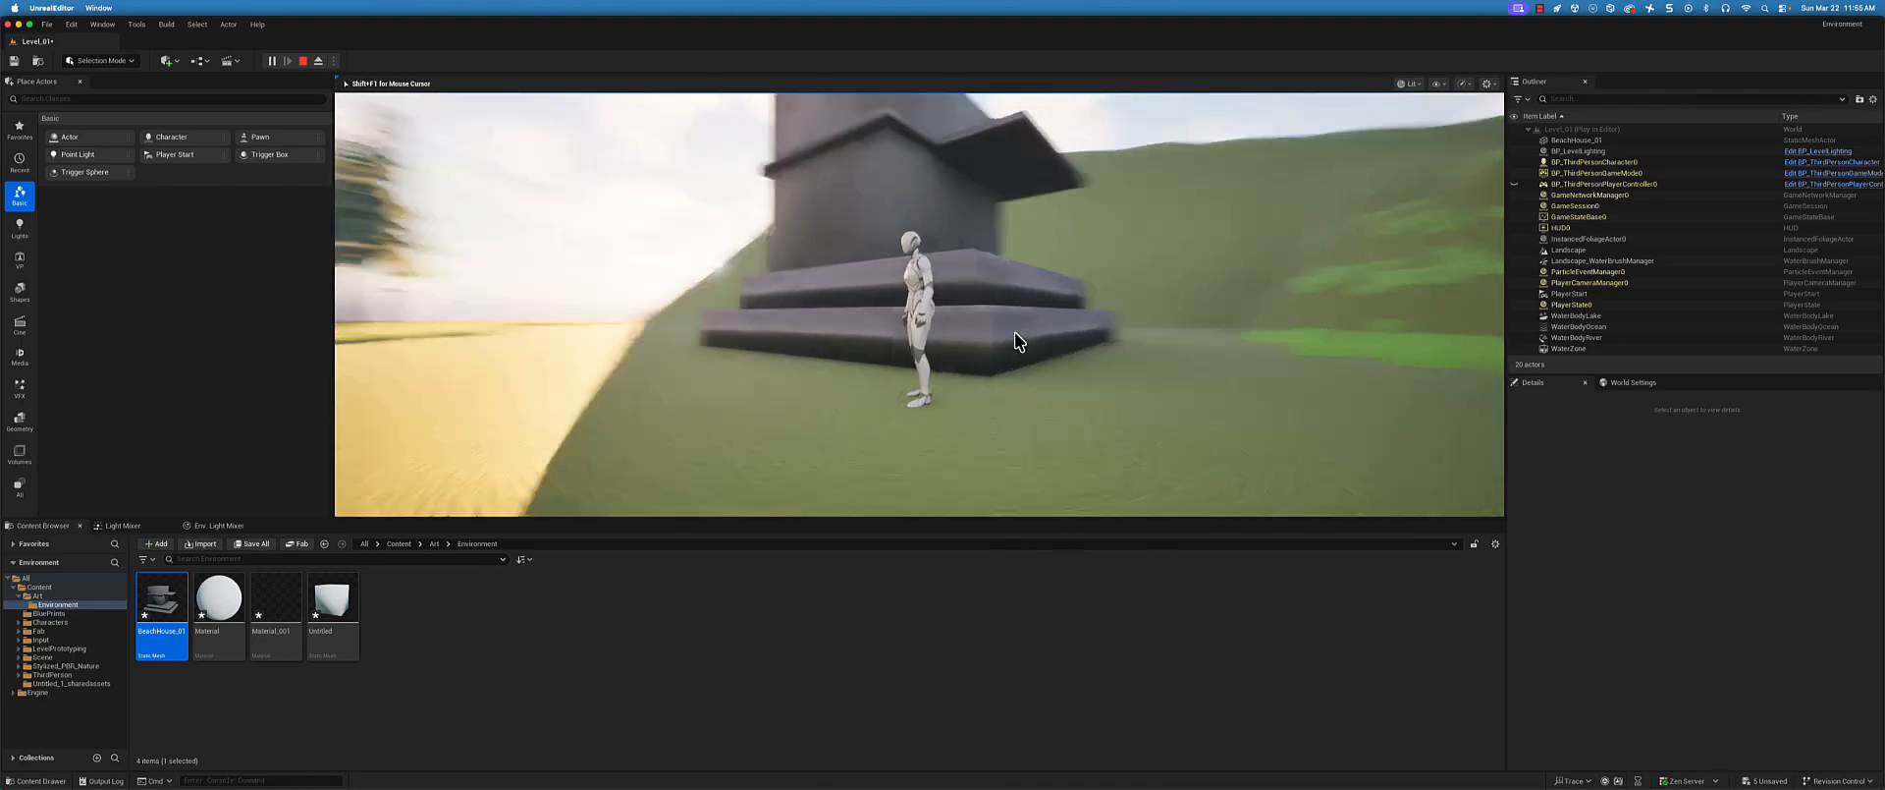
key(s)
key(Escape)
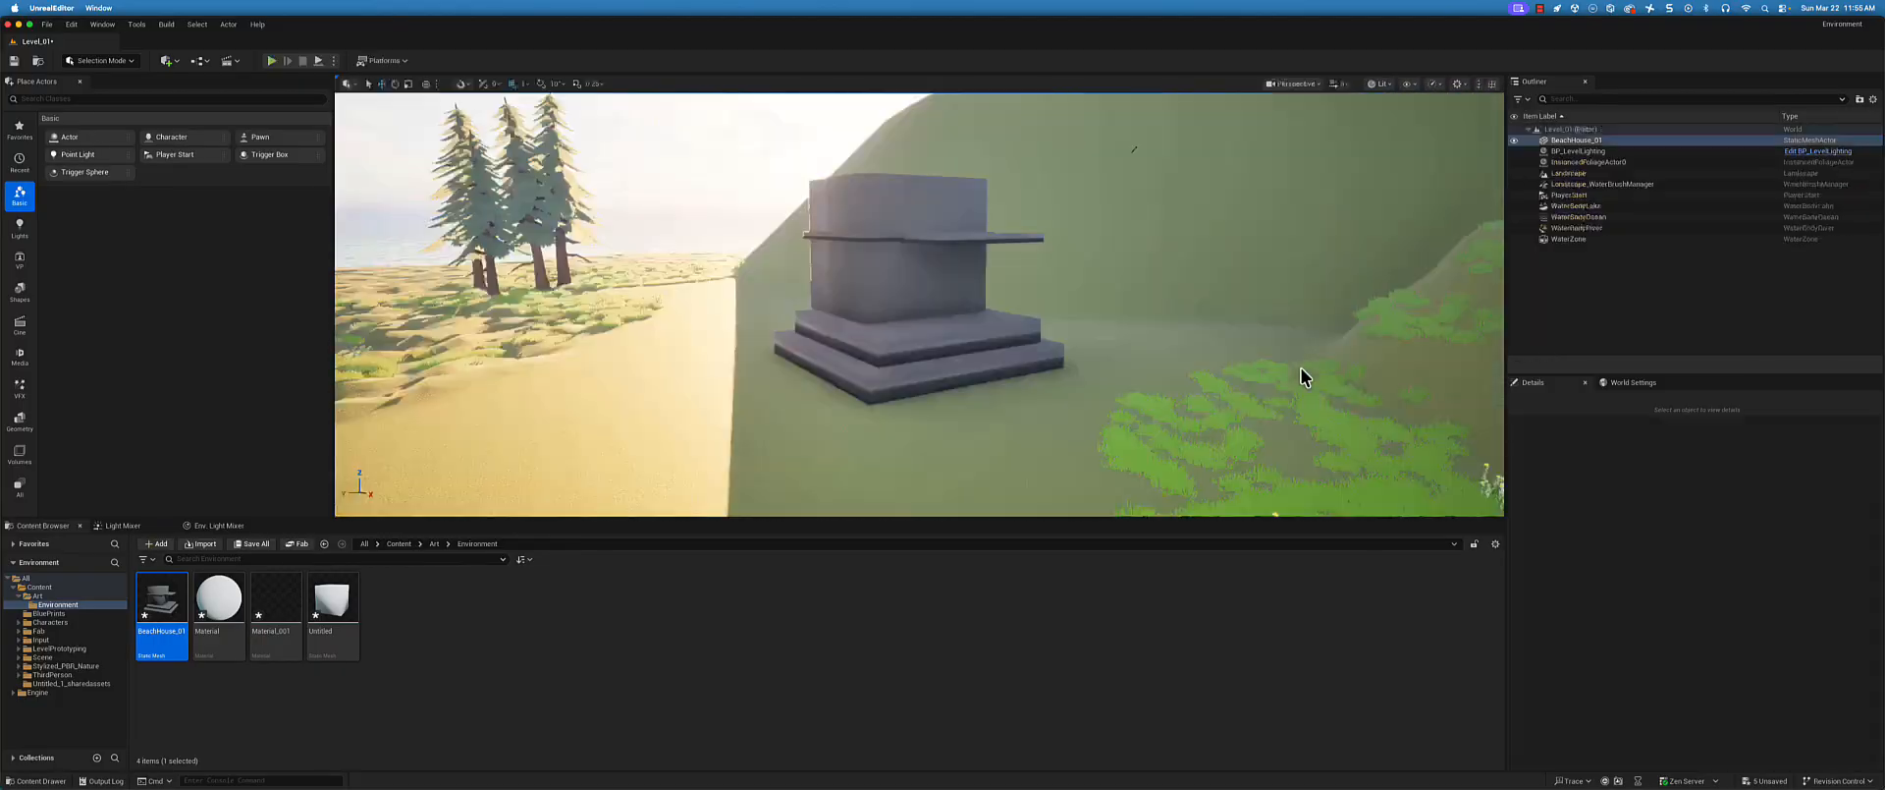
- Examine the imported BeachHouse_01 blockout's proportions, base steps and overhang from several angles in the level
key(f)
scroll(985, 316, down, 4)
right_drag(809, 283, 991, 290)
key(d)
key(a)
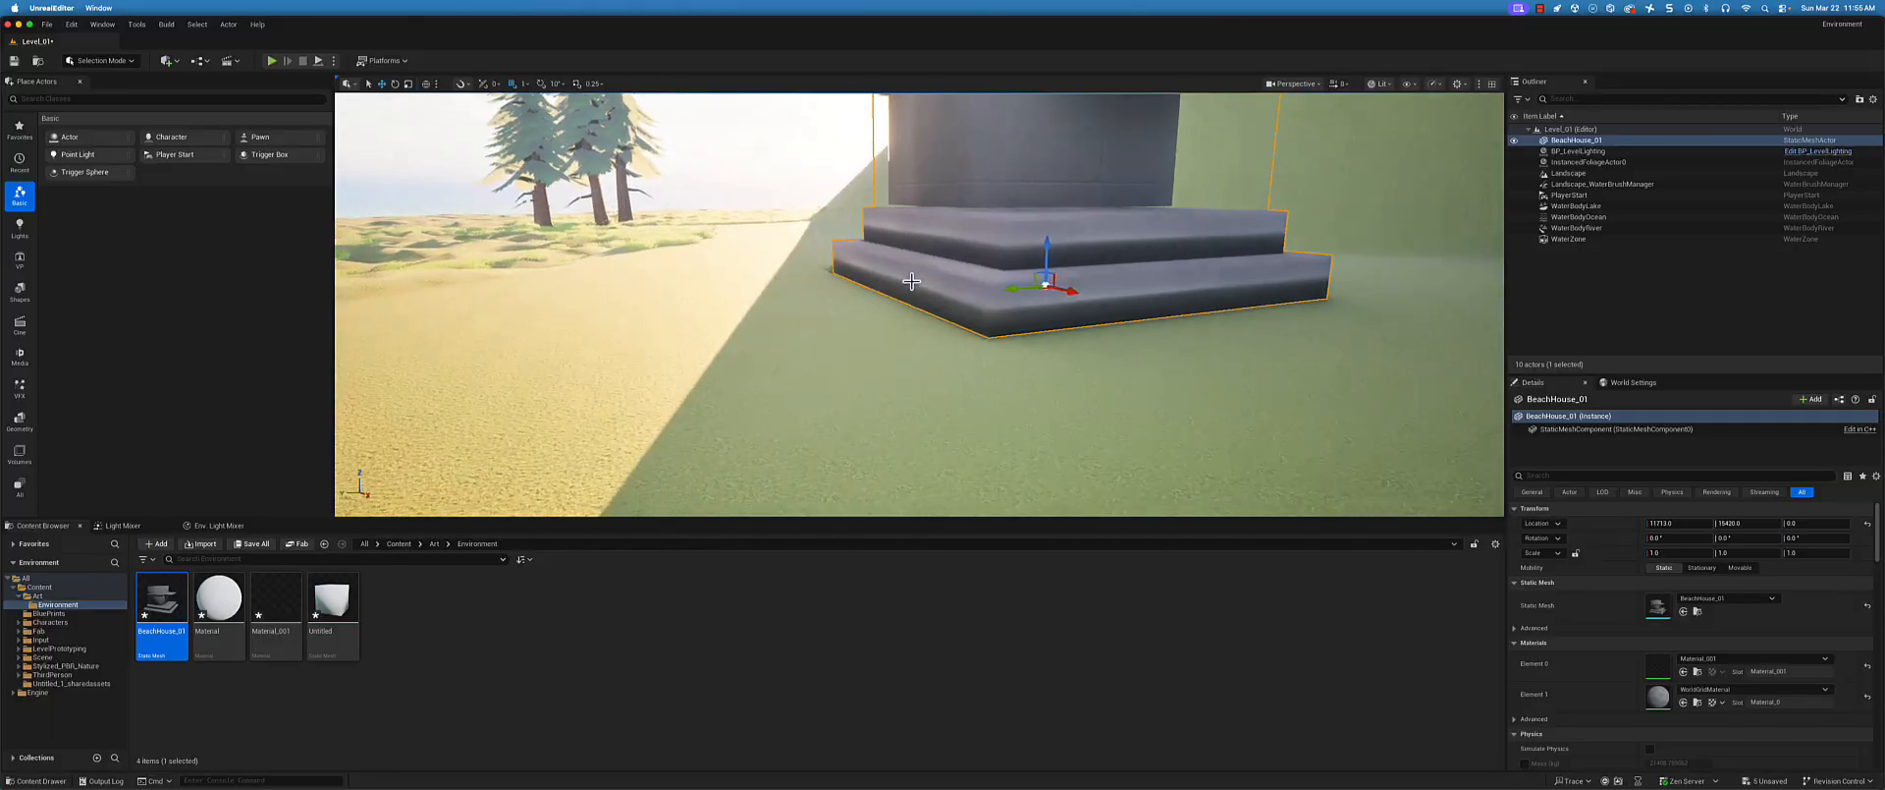
key(e)
right_drag(1029, 235, 1029, 242)
key(q)
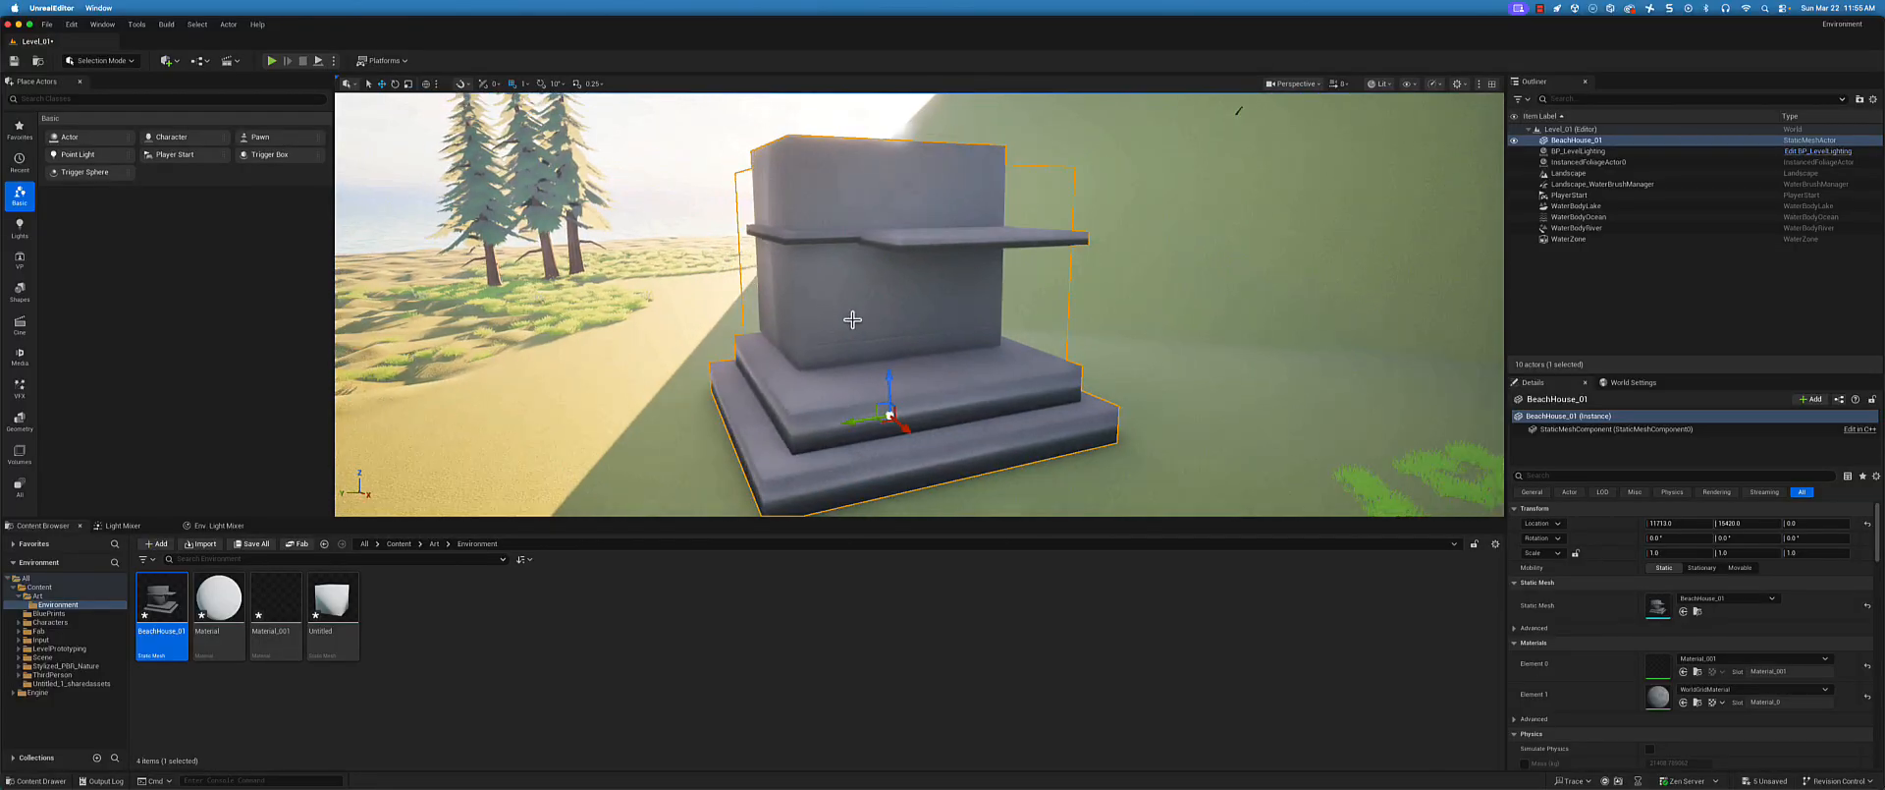
key(a)
right_drag(851, 316, 936, 260)
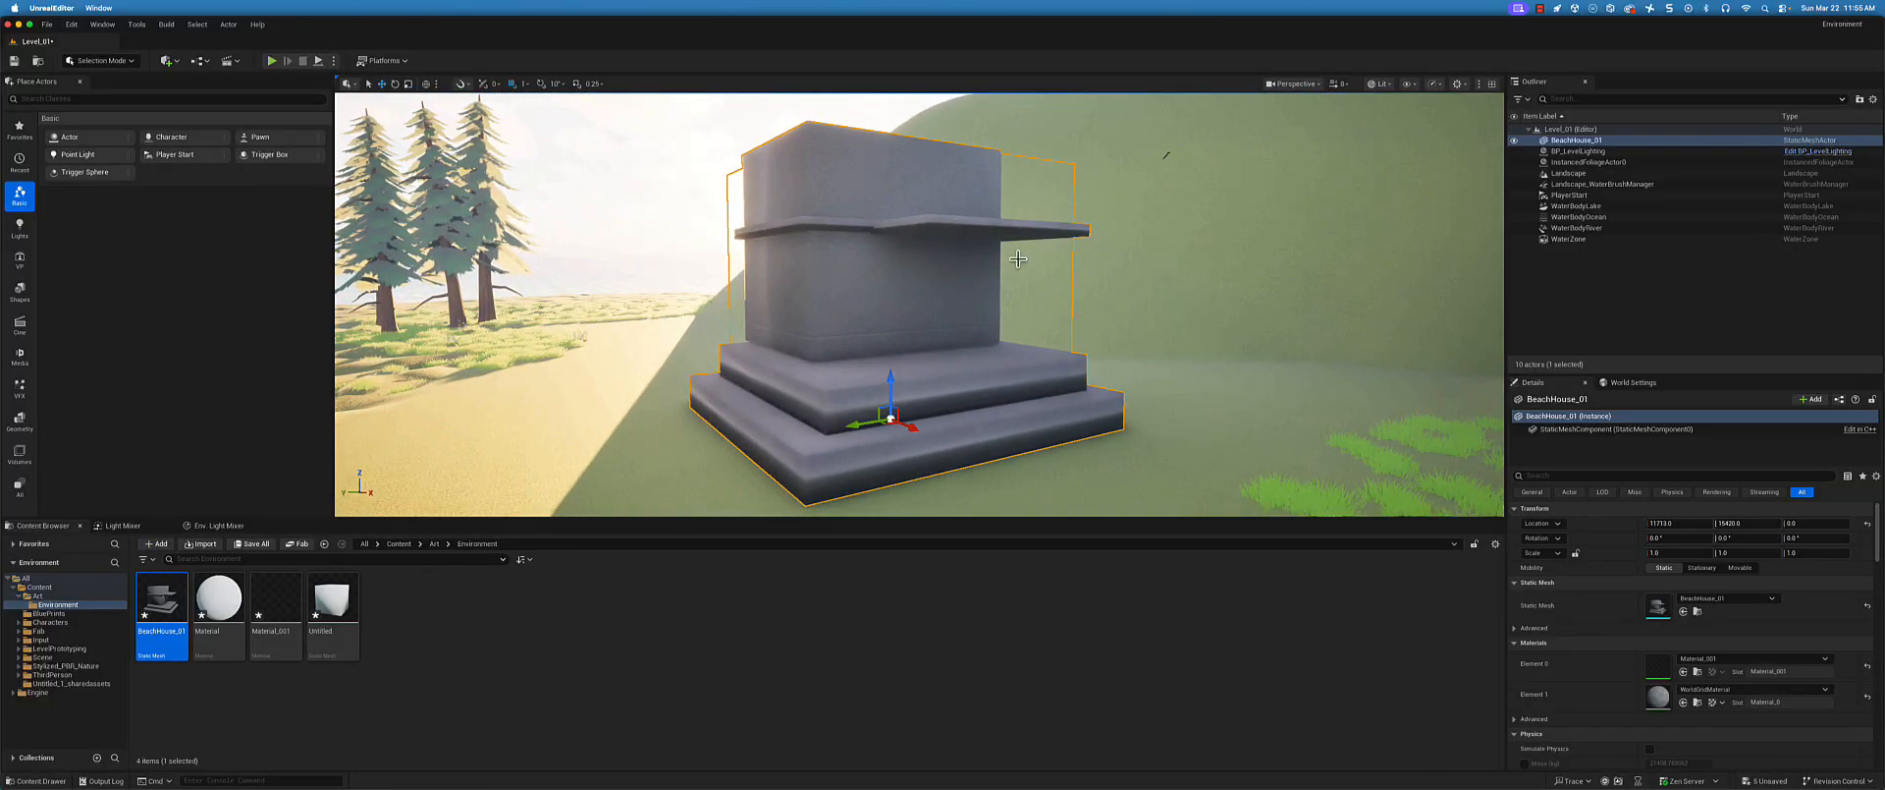
mouse_move(775, 317)
alt+mouse_down()
mouse_move(844, 313)
mouse_move(781, 315)
alt+mouse_up()
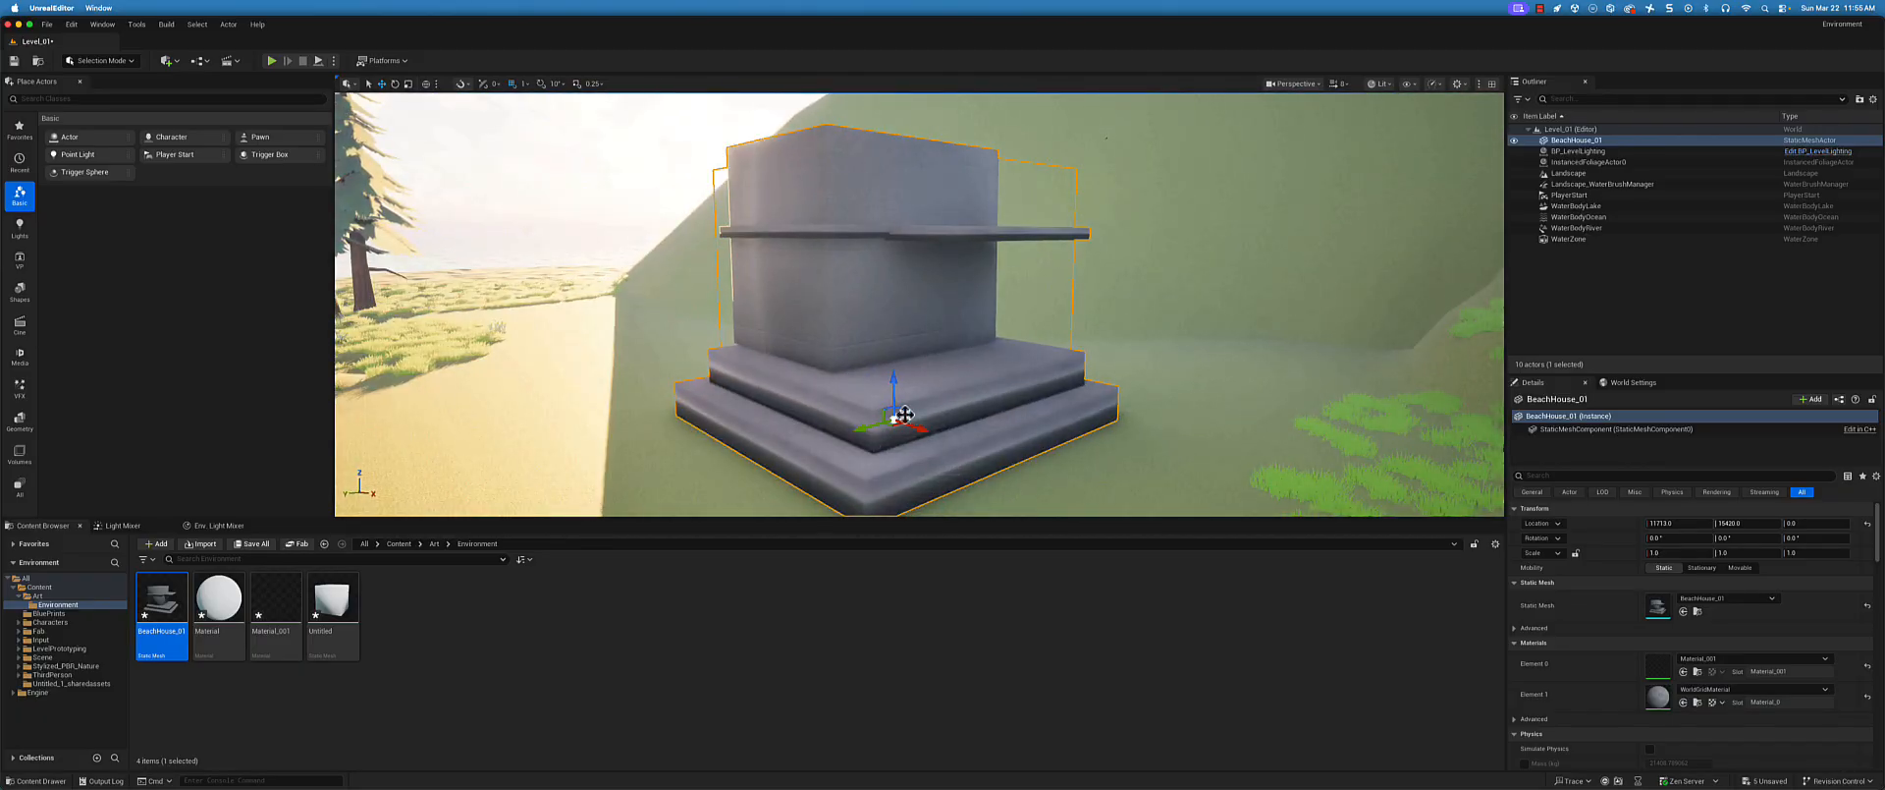